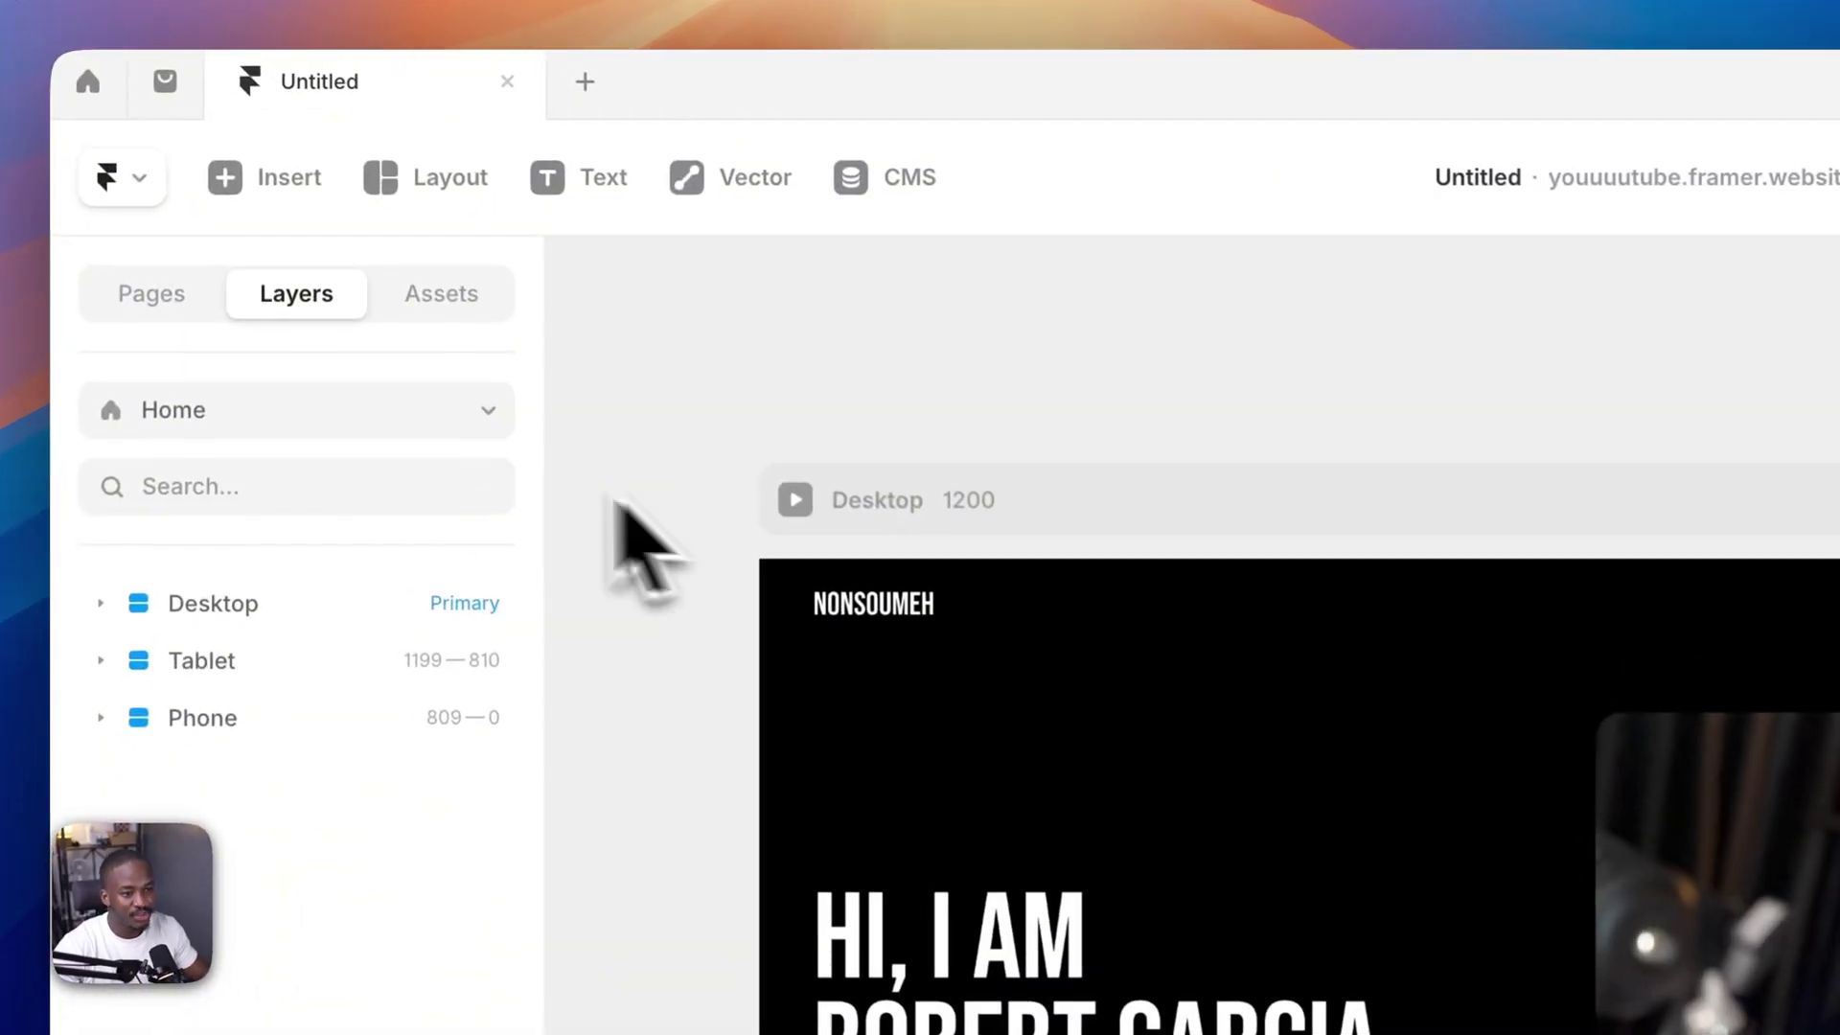
- Review the Home page's desktop layout from the navigation links through the hero, projects, about and contact sections
{"action": "left_click", "coordinate": [166, 245]}
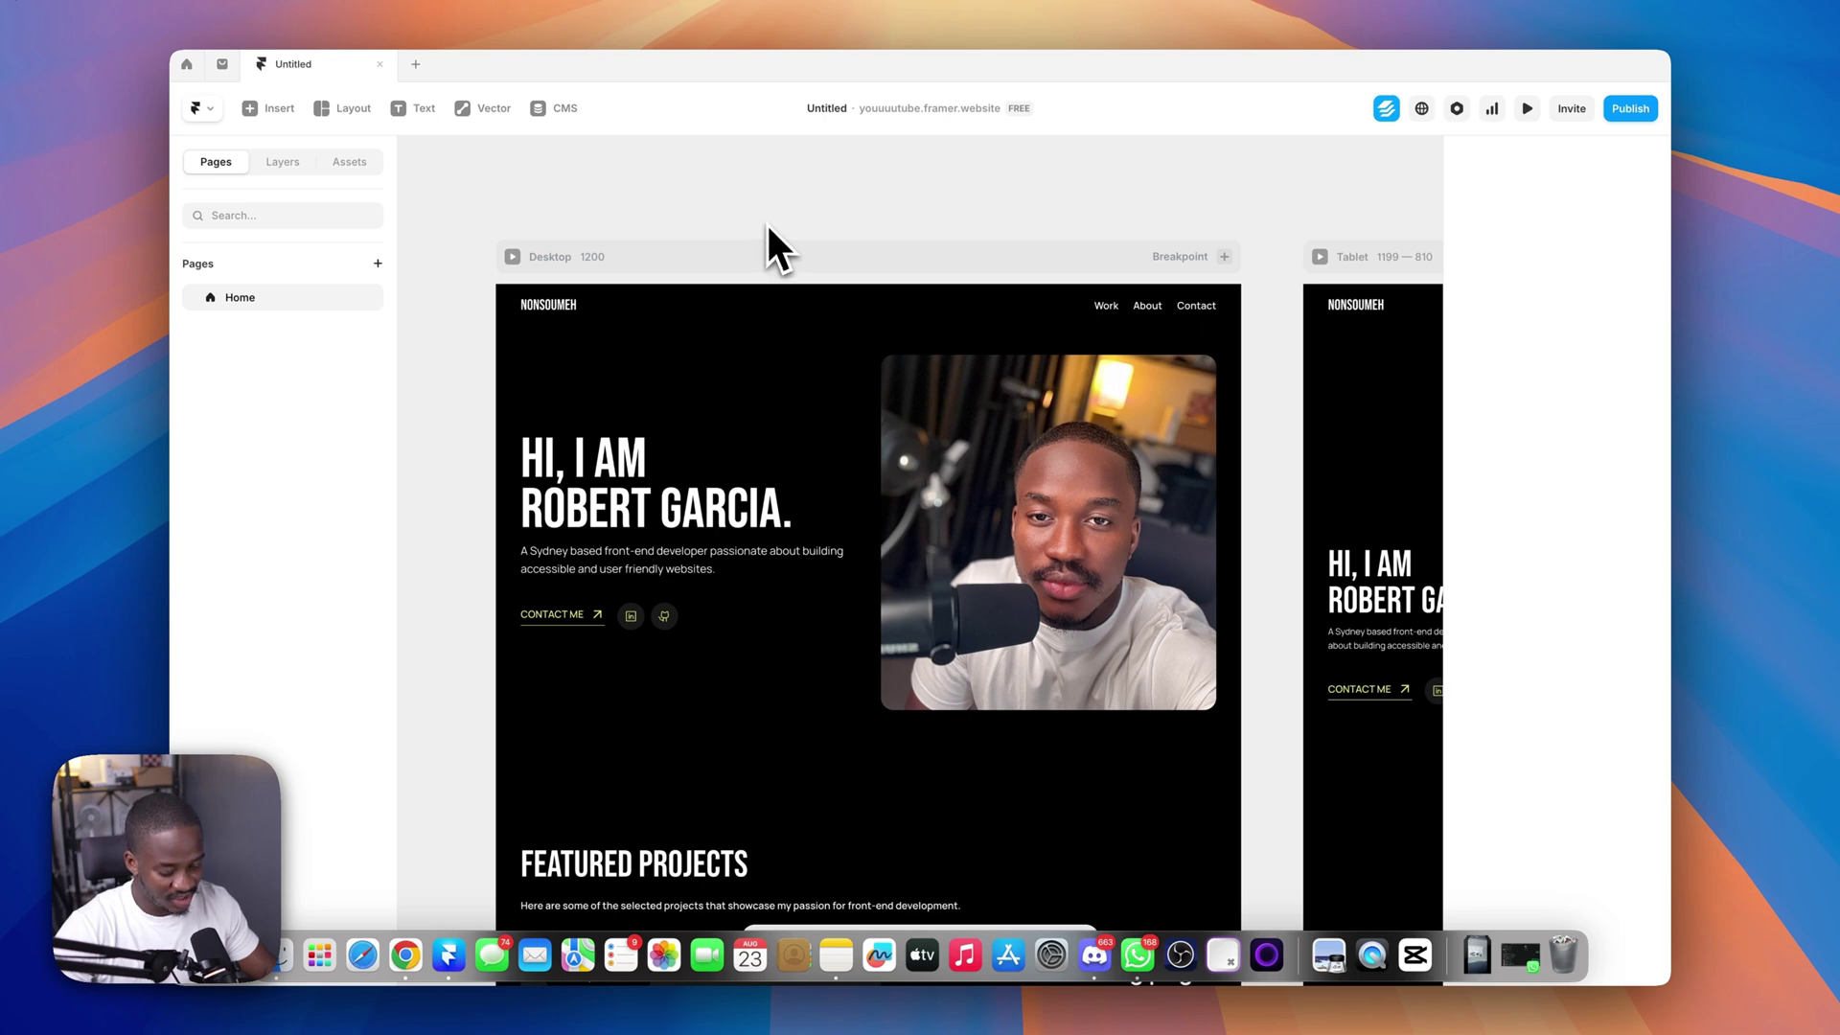
{"action": "scroll", "coordinate": [766, 221], "scroll_direction": "down", "scroll_amount": 2}
{"action": "scroll", "coordinate": [764, 230], "scroll_direction": "down", "scroll_amount": 2}
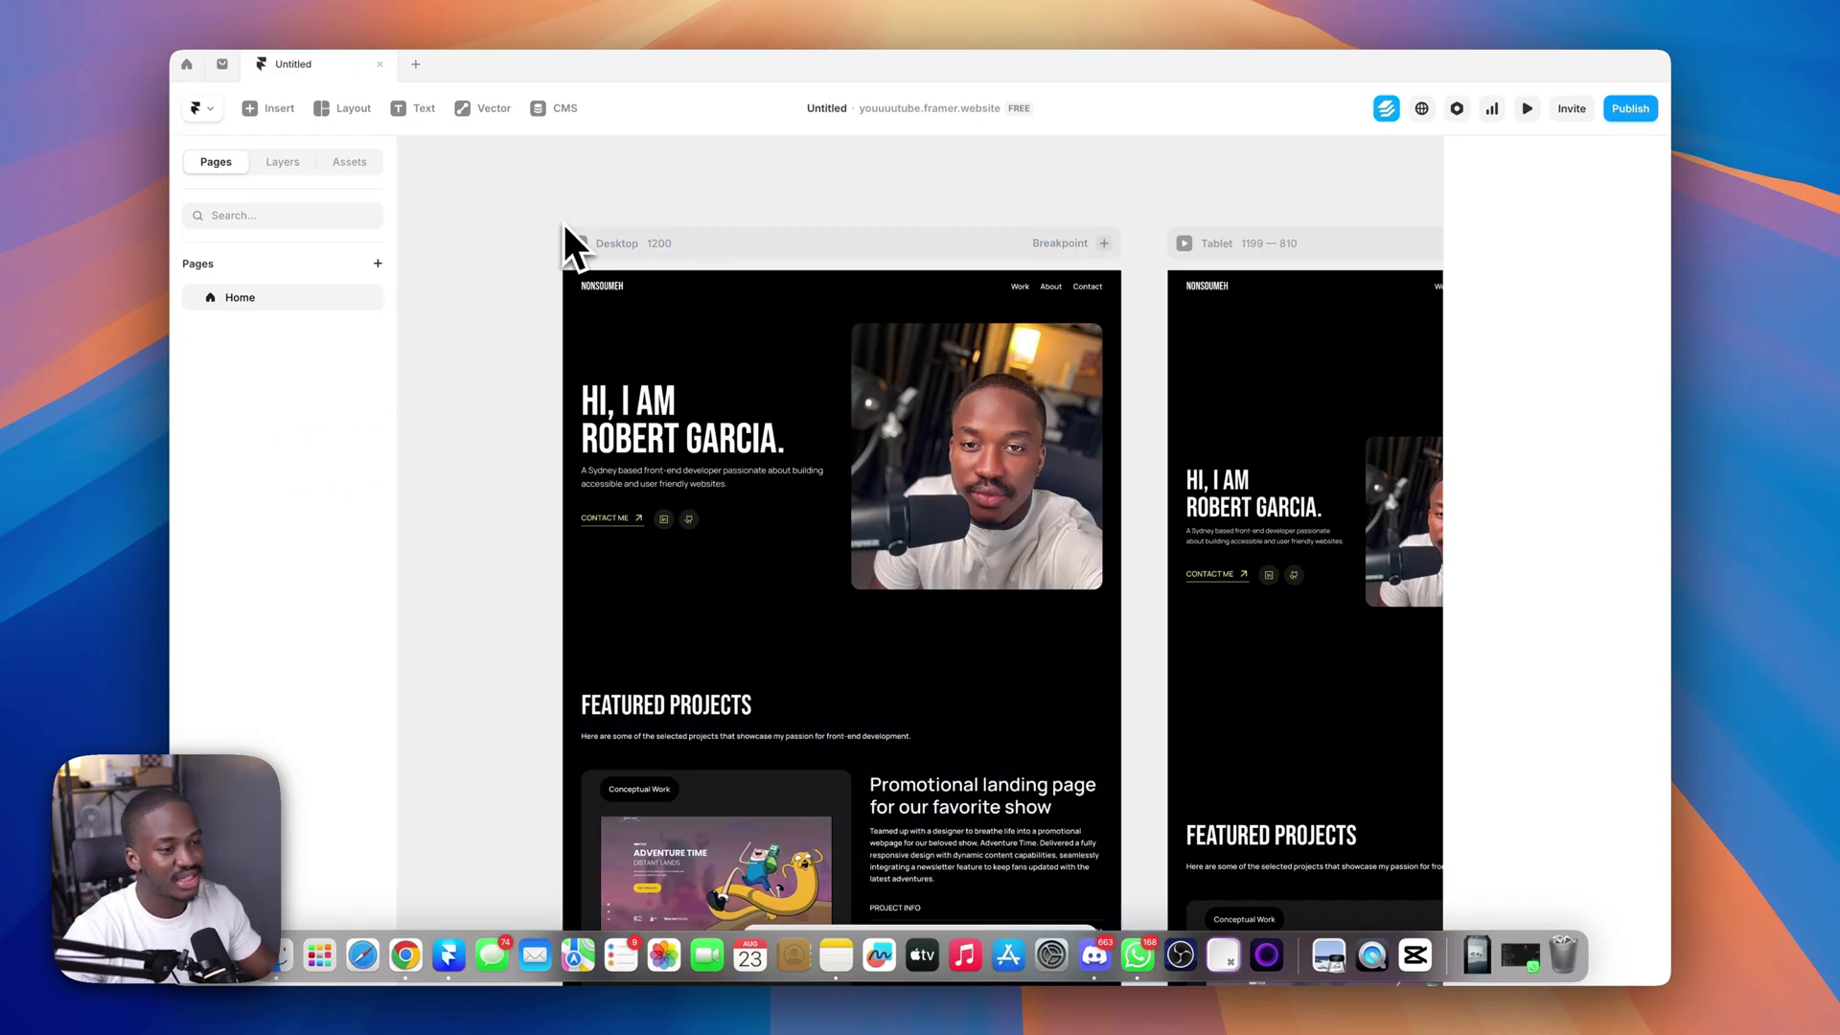
{"action": "scroll", "coordinate": [613, 325], "scroll_direction": "down", "scroll_amount": 5}
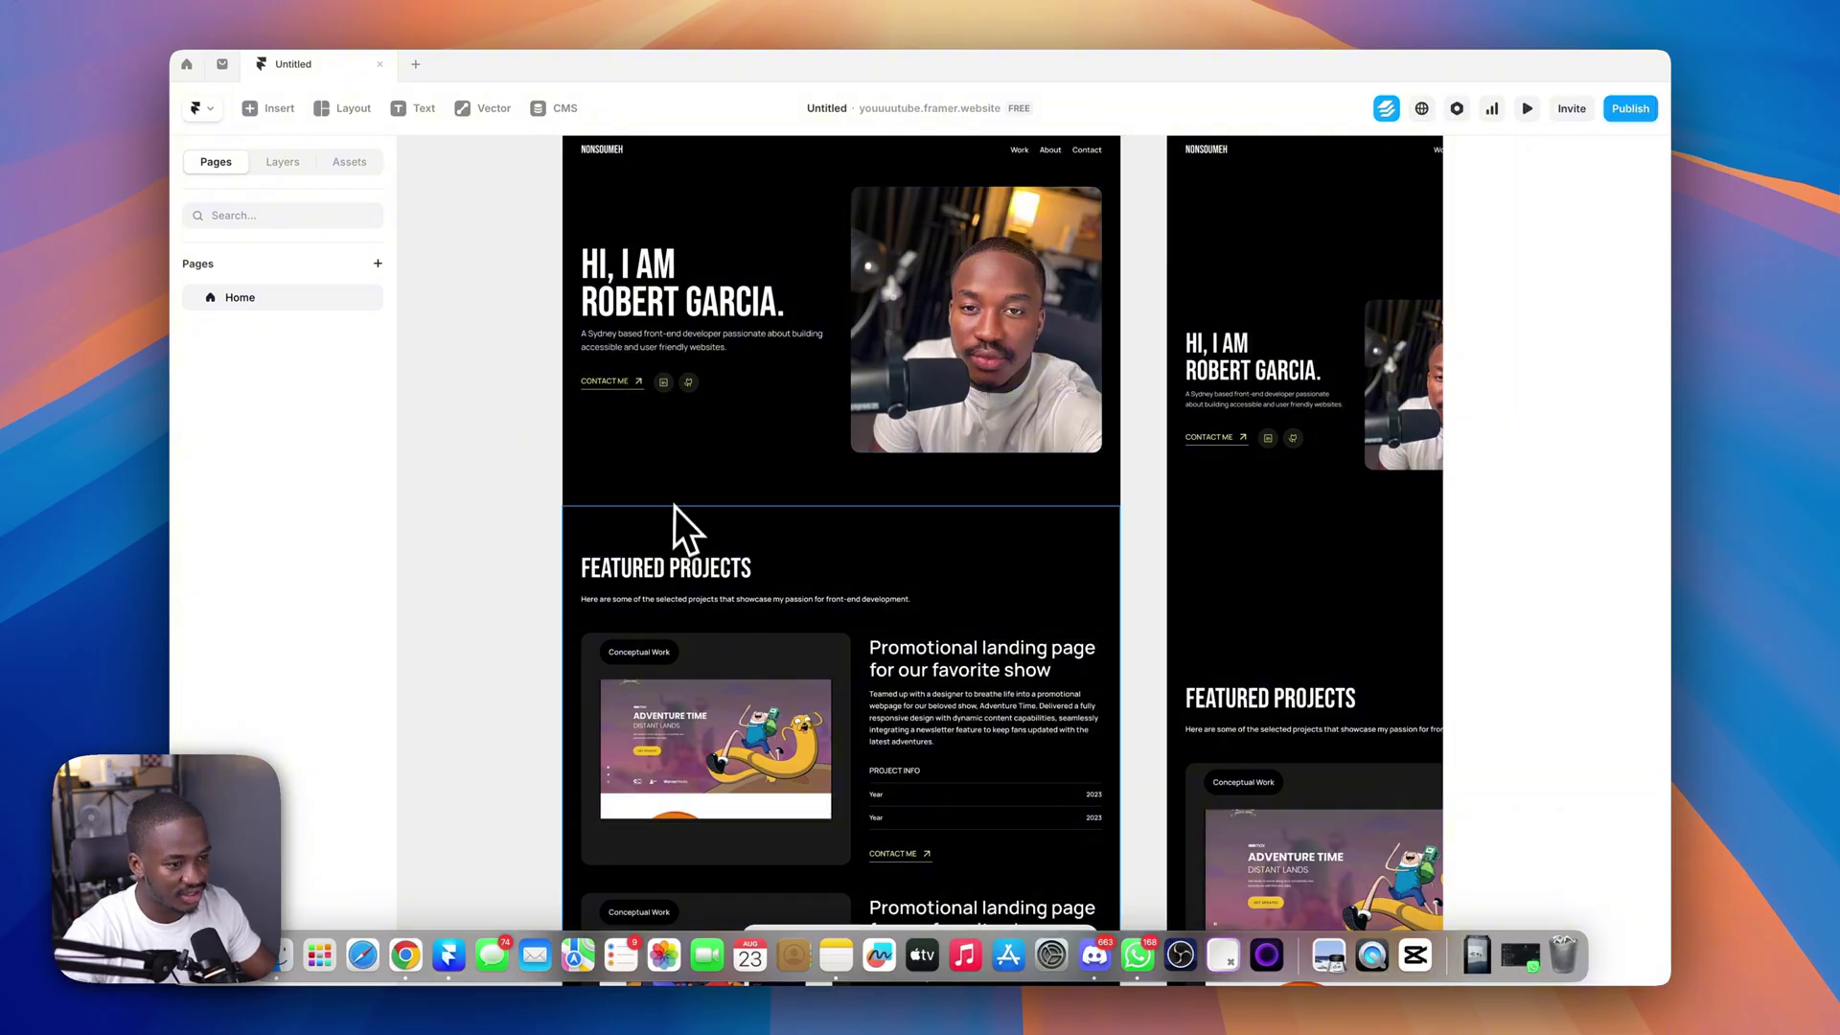
{"action": "left_click", "coordinate": [588, 318]}
{"action": "scroll", "coordinate": [606, 442], "scroll_direction": "down", "scroll_amount": 10}
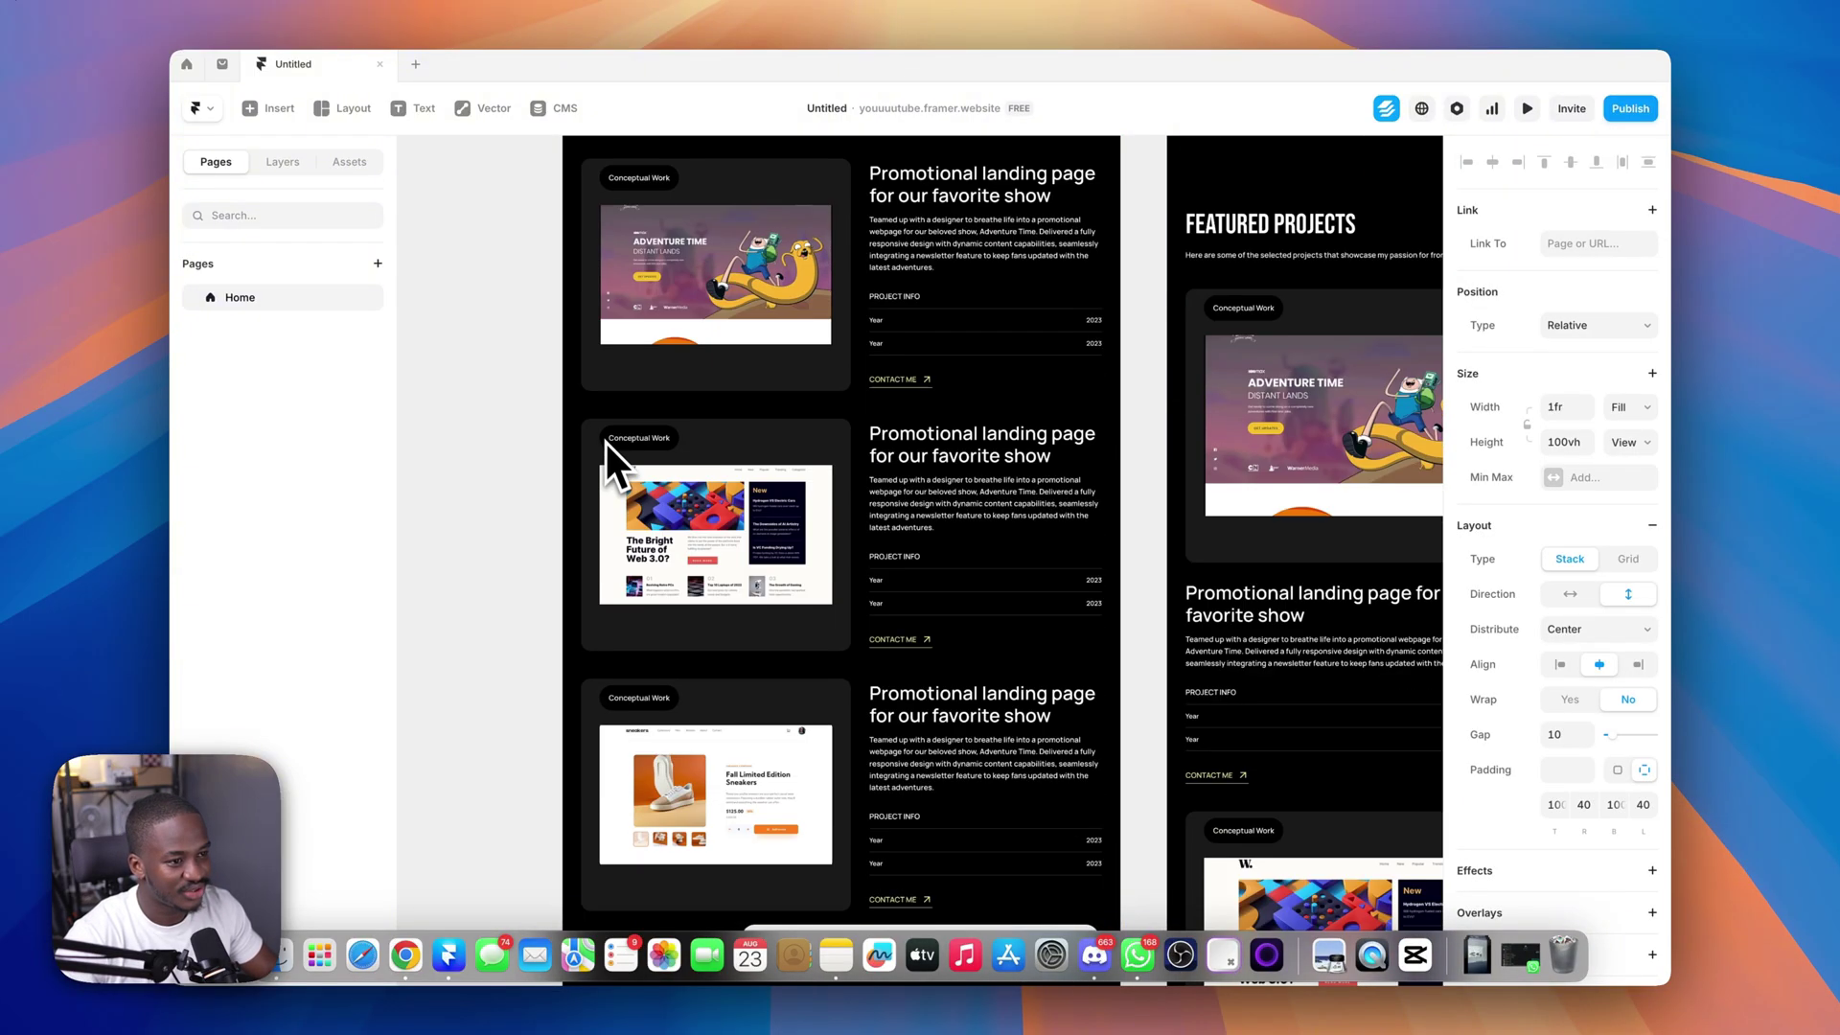
{"action": "scroll", "coordinate": [605, 443], "scroll_direction": "down", "scroll_amount": 3}
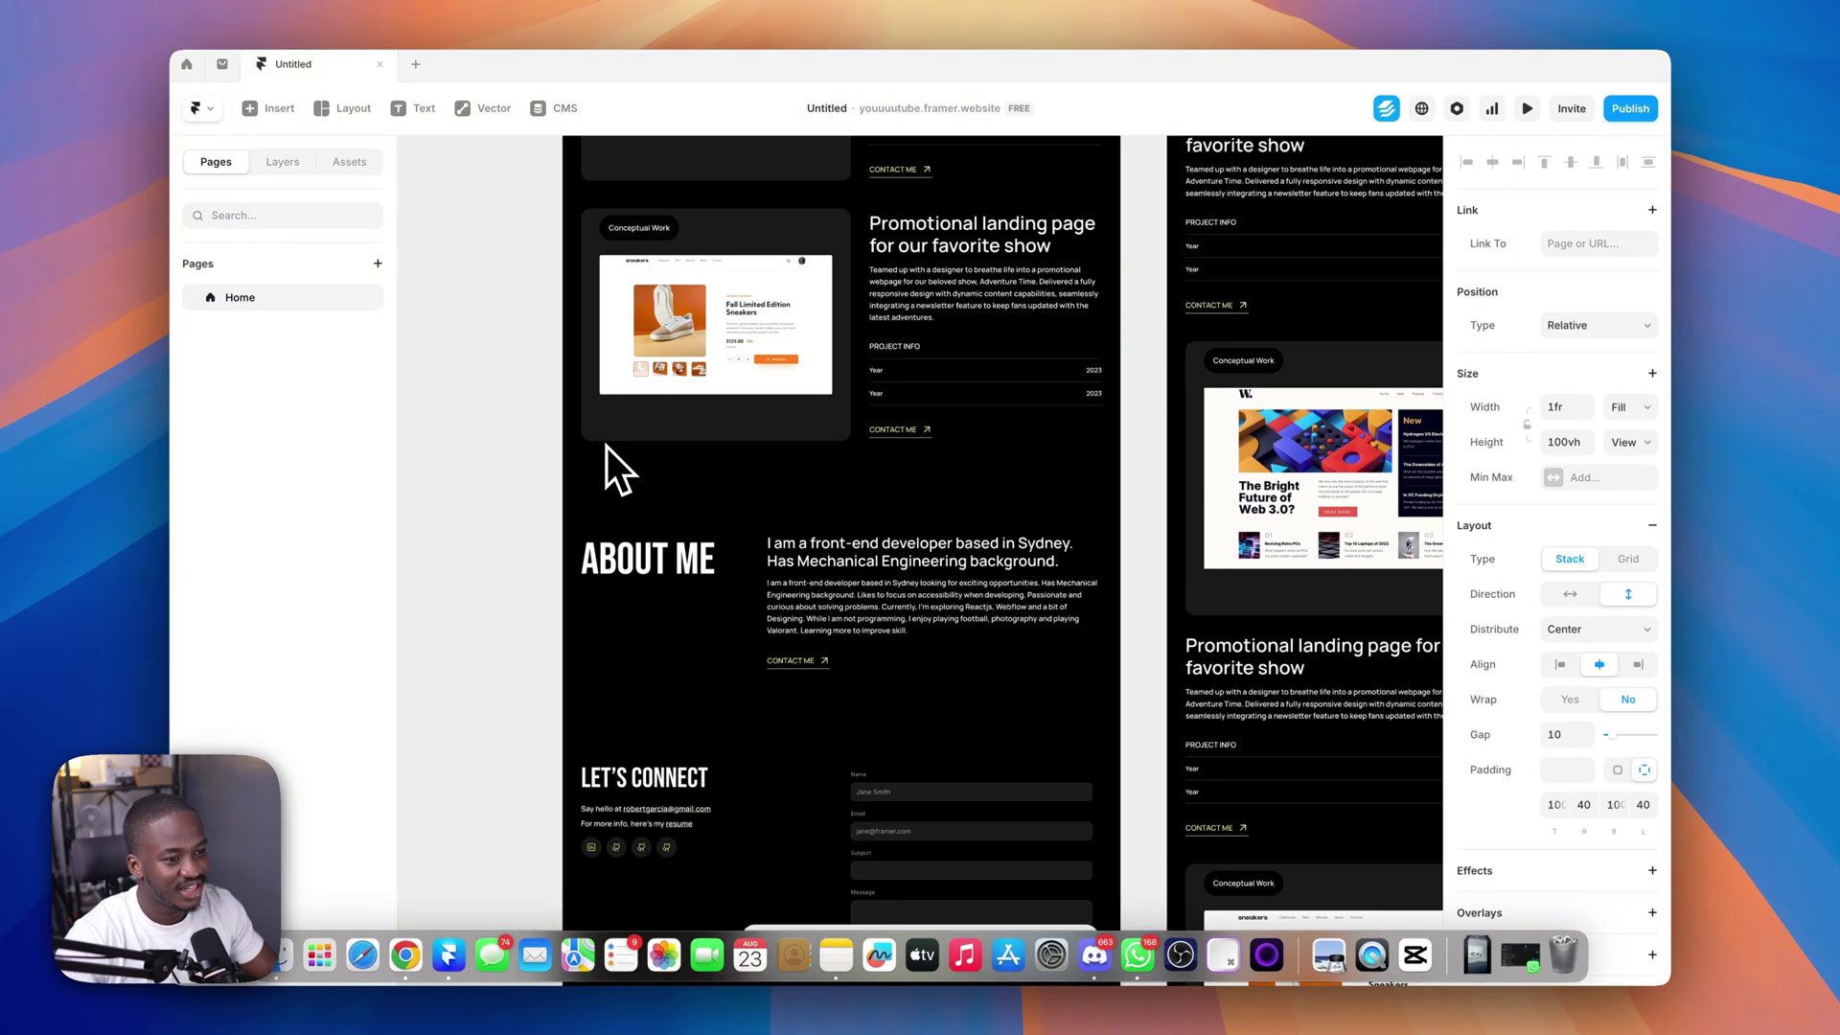
{"action": "left_click", "coordinate": [617, 507]}
{"action": "scroll", "coordinate": [619, 517], "scroll_direction": "down", "scroll_amount": 2}
{"action": "left_click", "coordinate": [685, 646]}
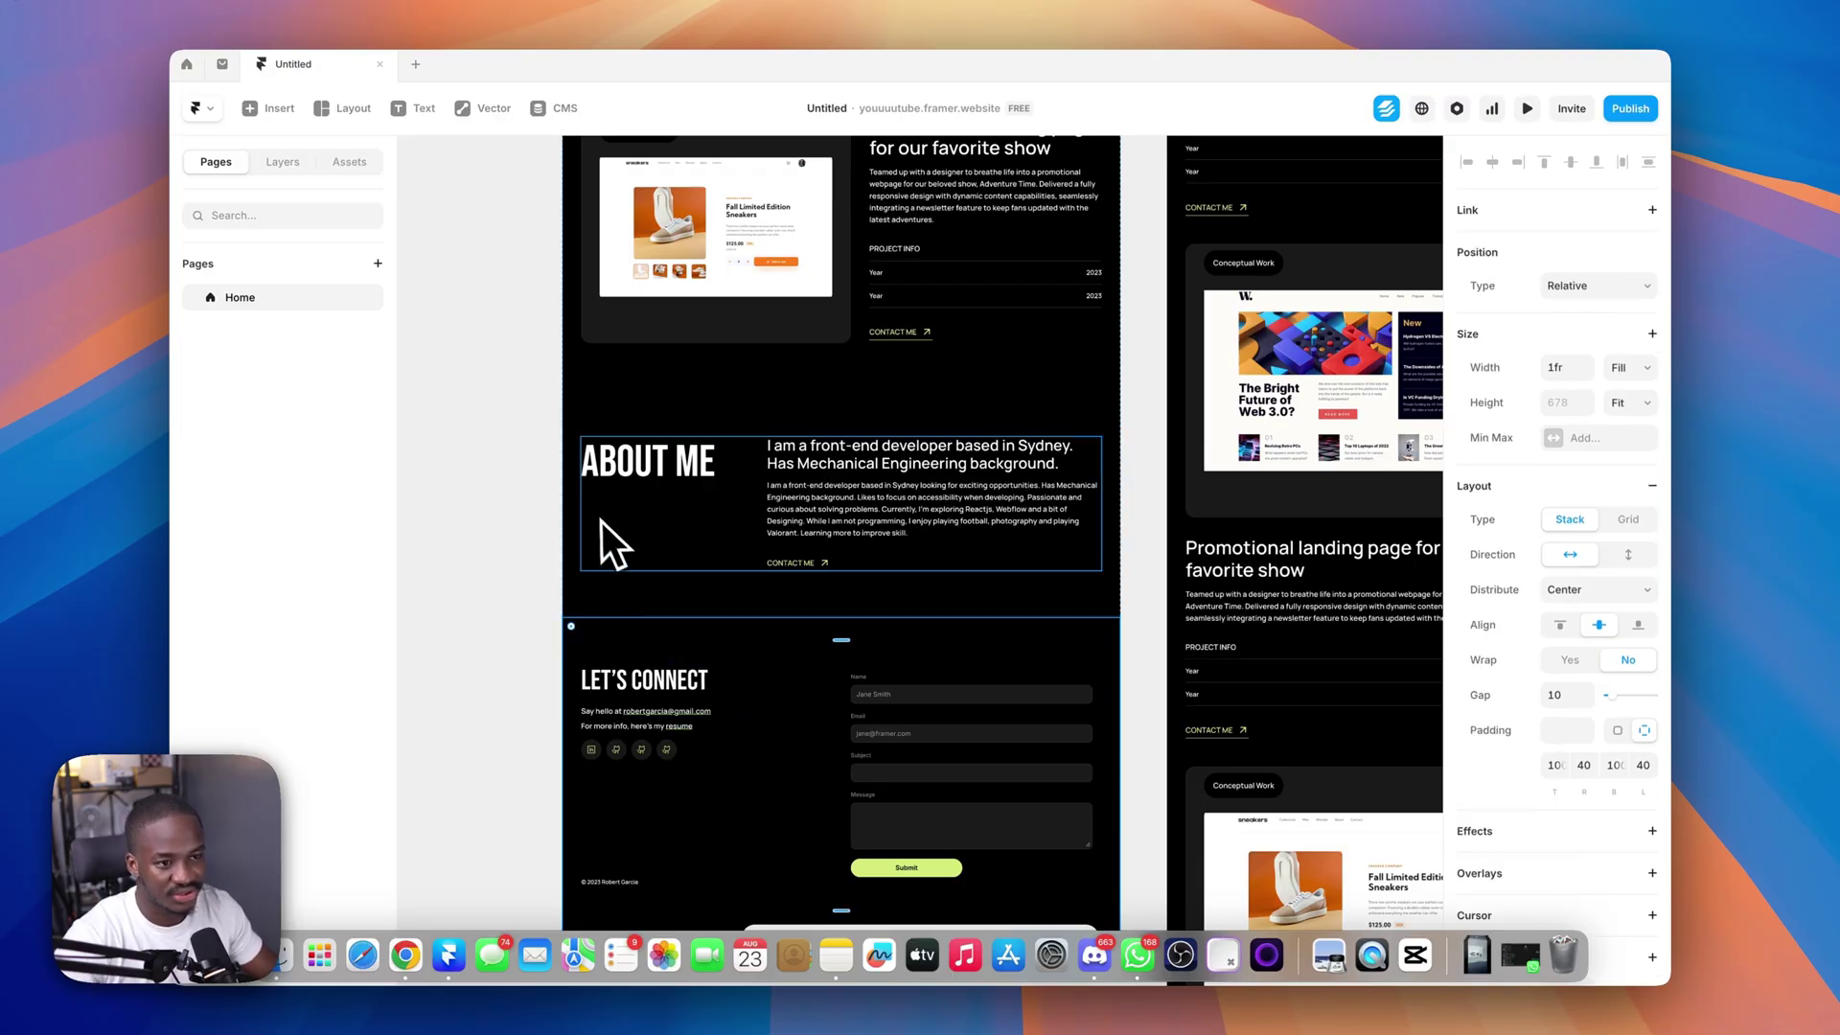
{"action": "scroll", "coordinate": [671, 489], "scroll_direction": "up", "scroll_amount": 12}
{"action": "scroll", "coordinate": [761, 458], "scroll_direction": "up", "scroll_amount": 15}
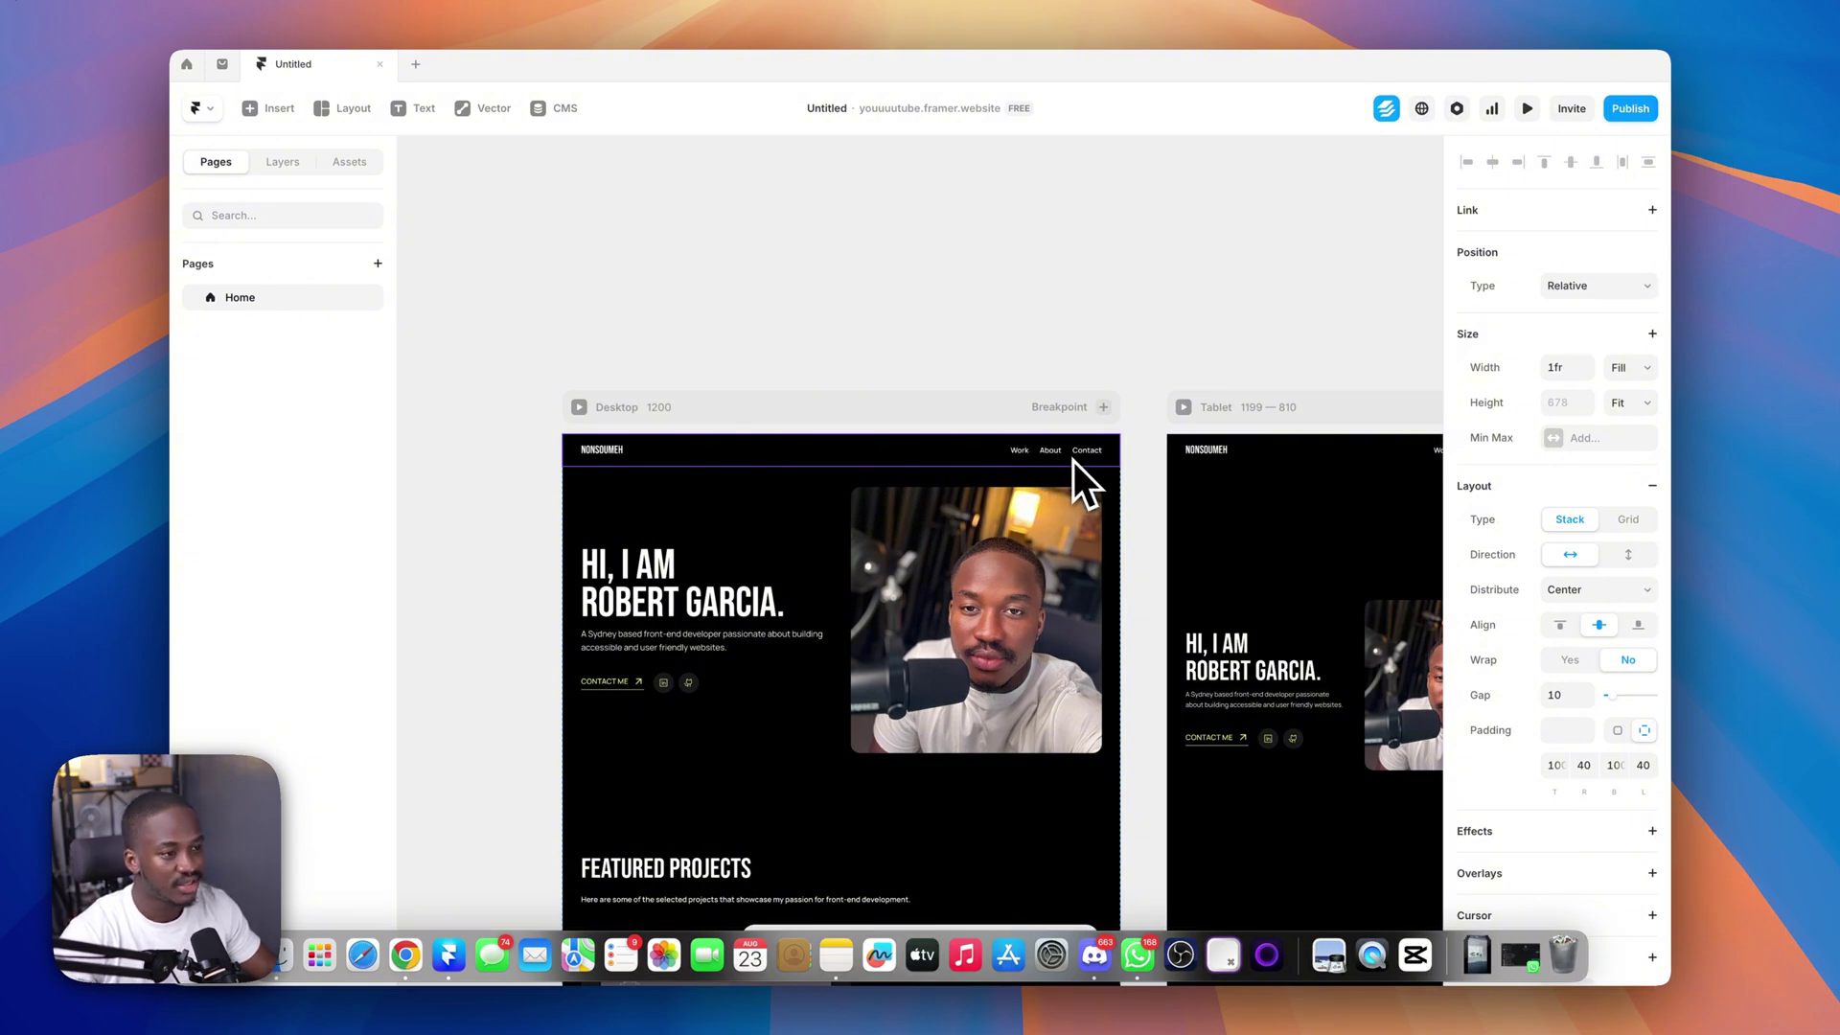
{"action": "scroll", "coordinate": [707, 591], "scroll_direction": "down", "scroll_amount": 5}
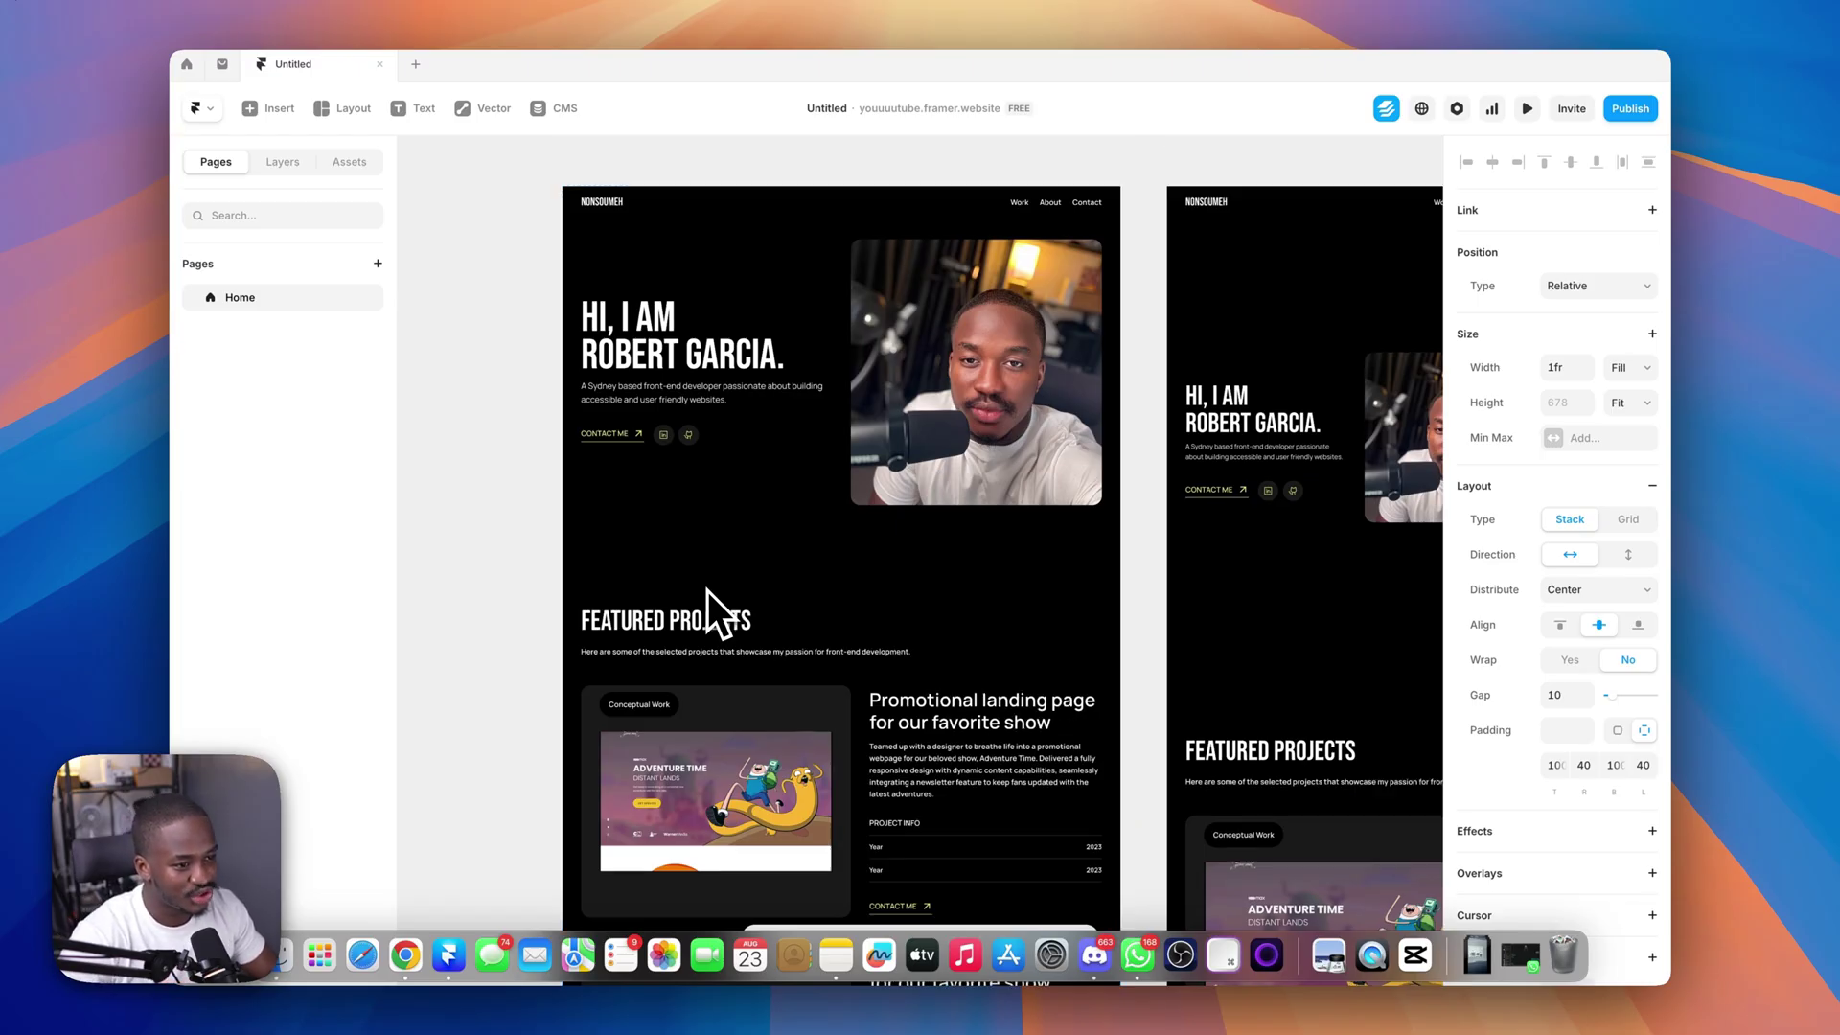
{"action": "scroll", "coordinate": [707, 590], "scroll_direction": "down", "scroll_amount": 3}
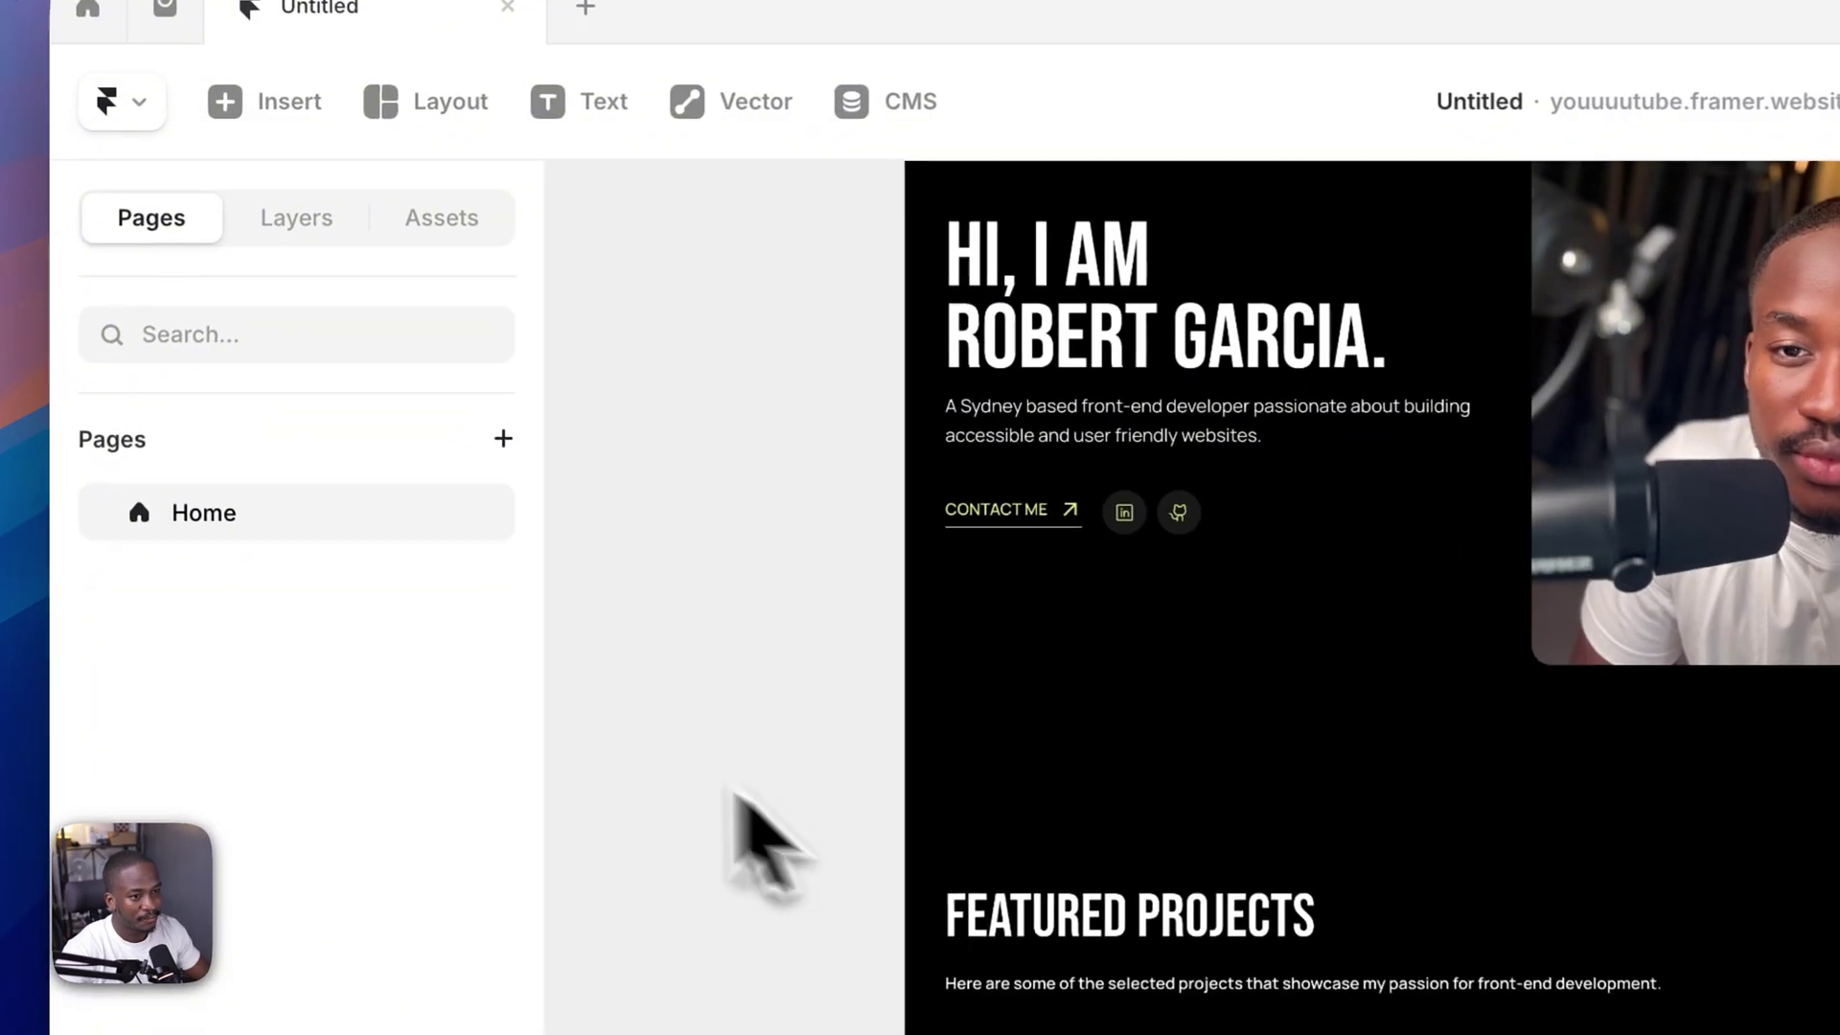
- Show the page layers and expand Desktop and its Main container down to the individual sections
{"action": "left_click", "coordinate": [293, 207]}
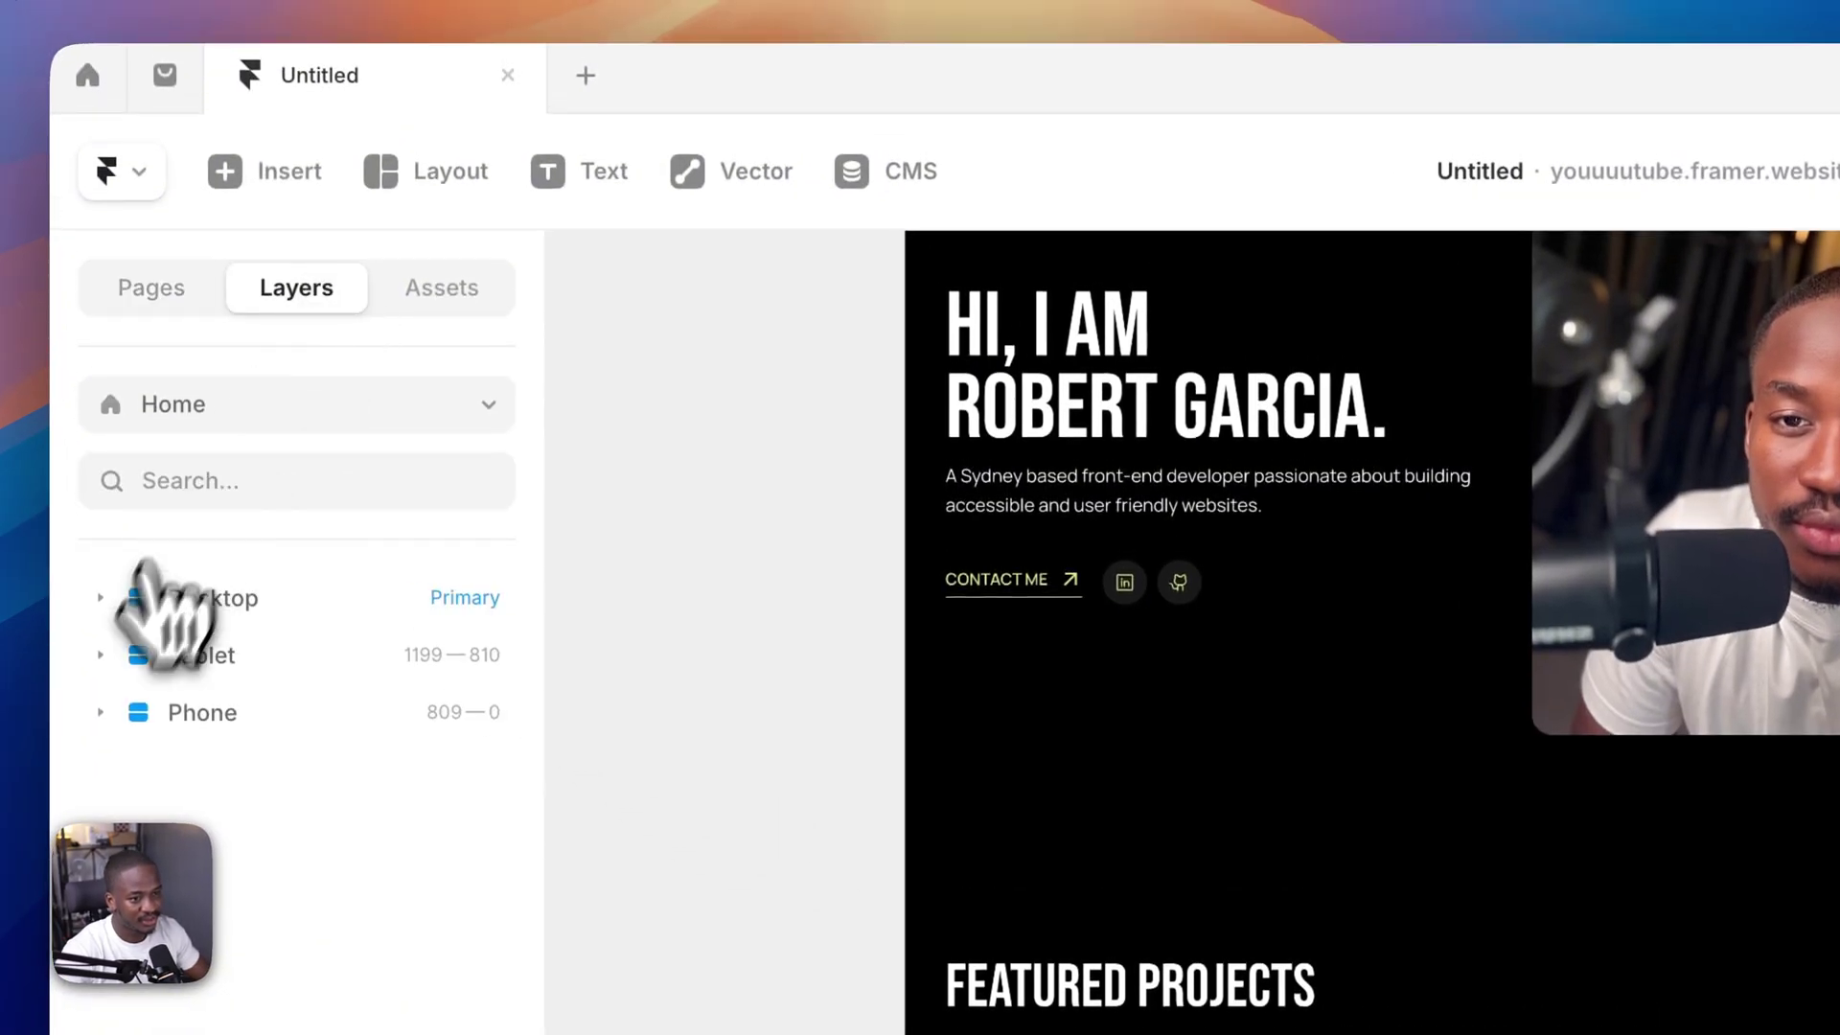
{"action": "left_click", "coordinate": [100, 597]}
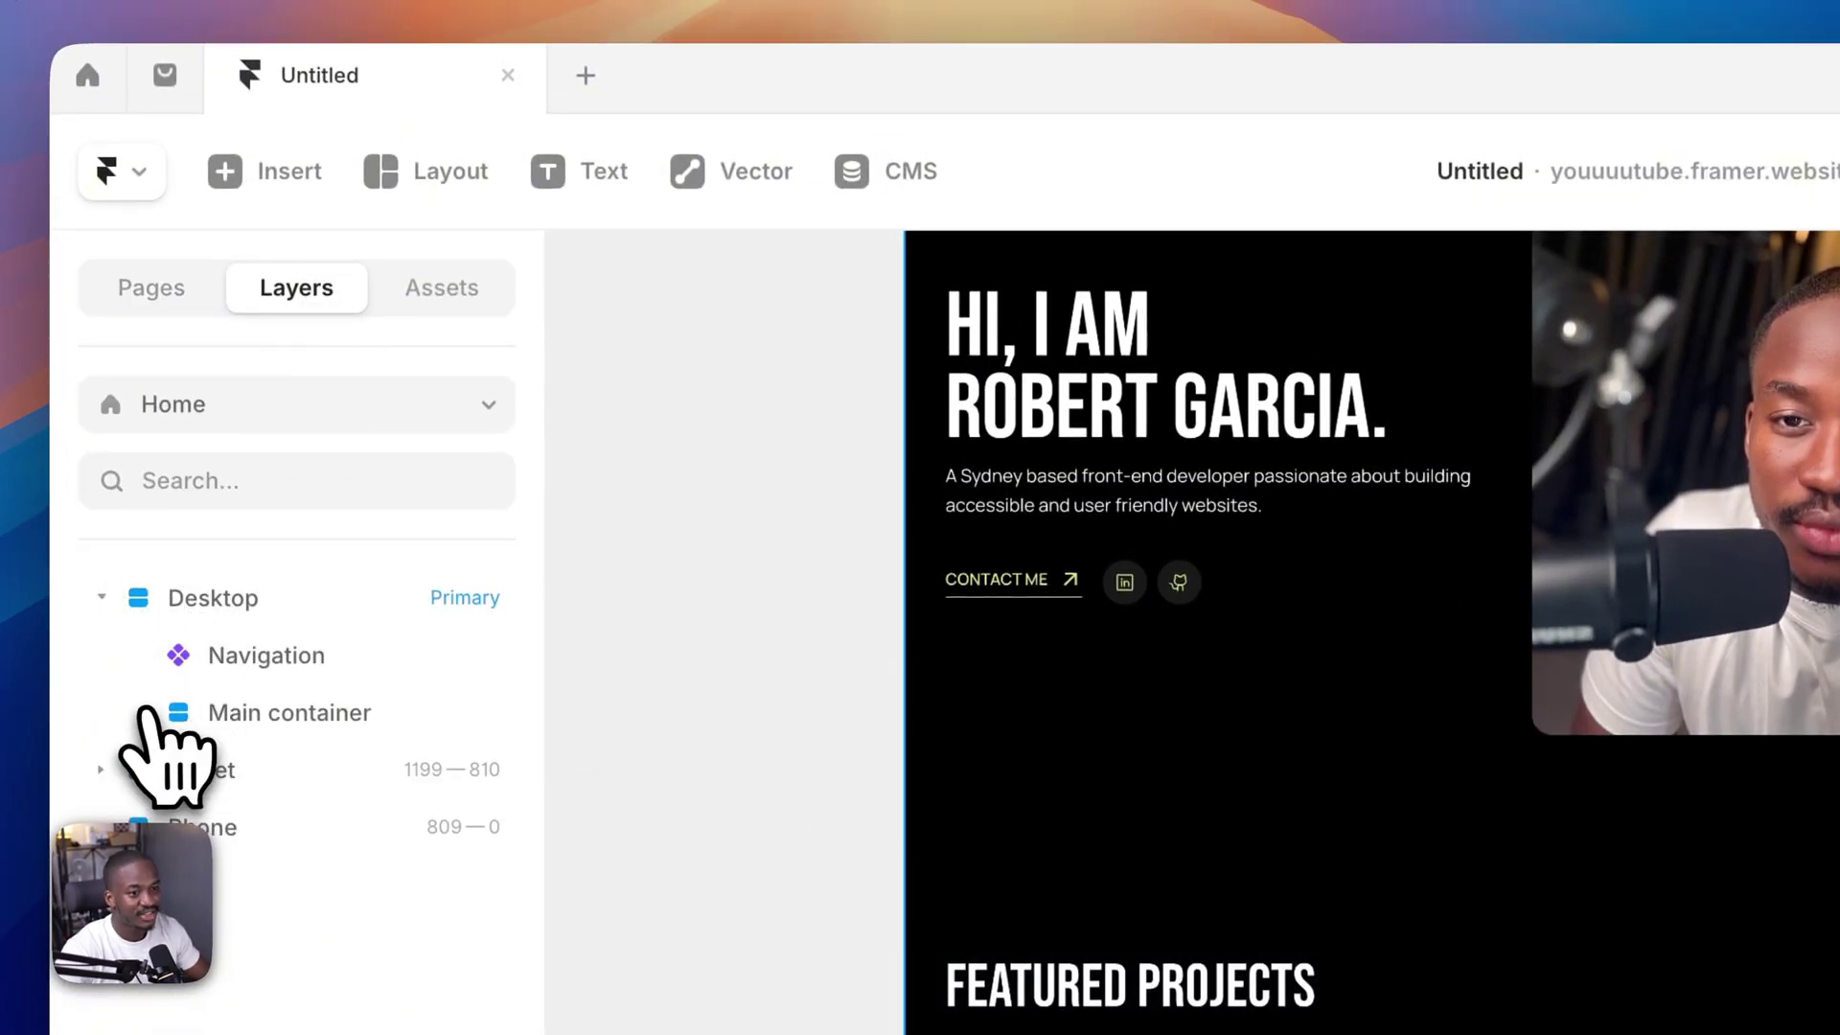
{"action": "left_click", "coordinate": [142, 712]}
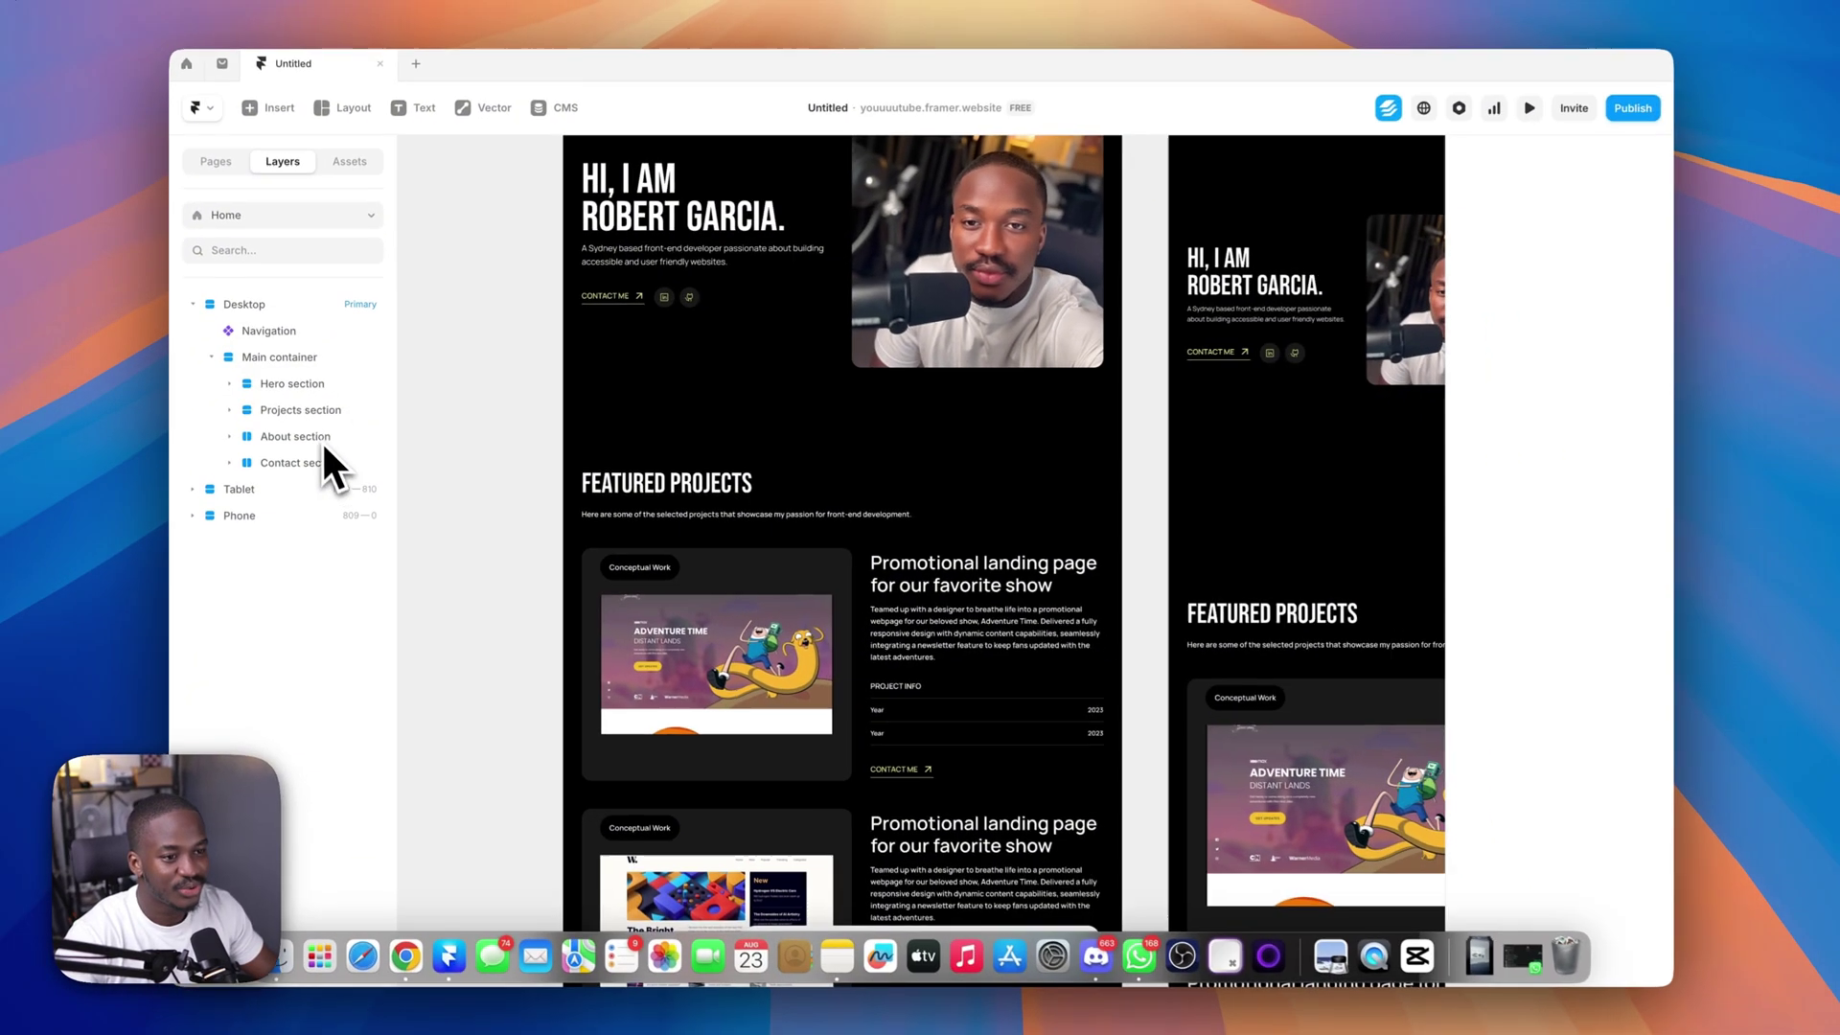
{"action": "scroll", "coordinate": [613, 464], "scroll_direction": "up", "scroll_amount": 3}
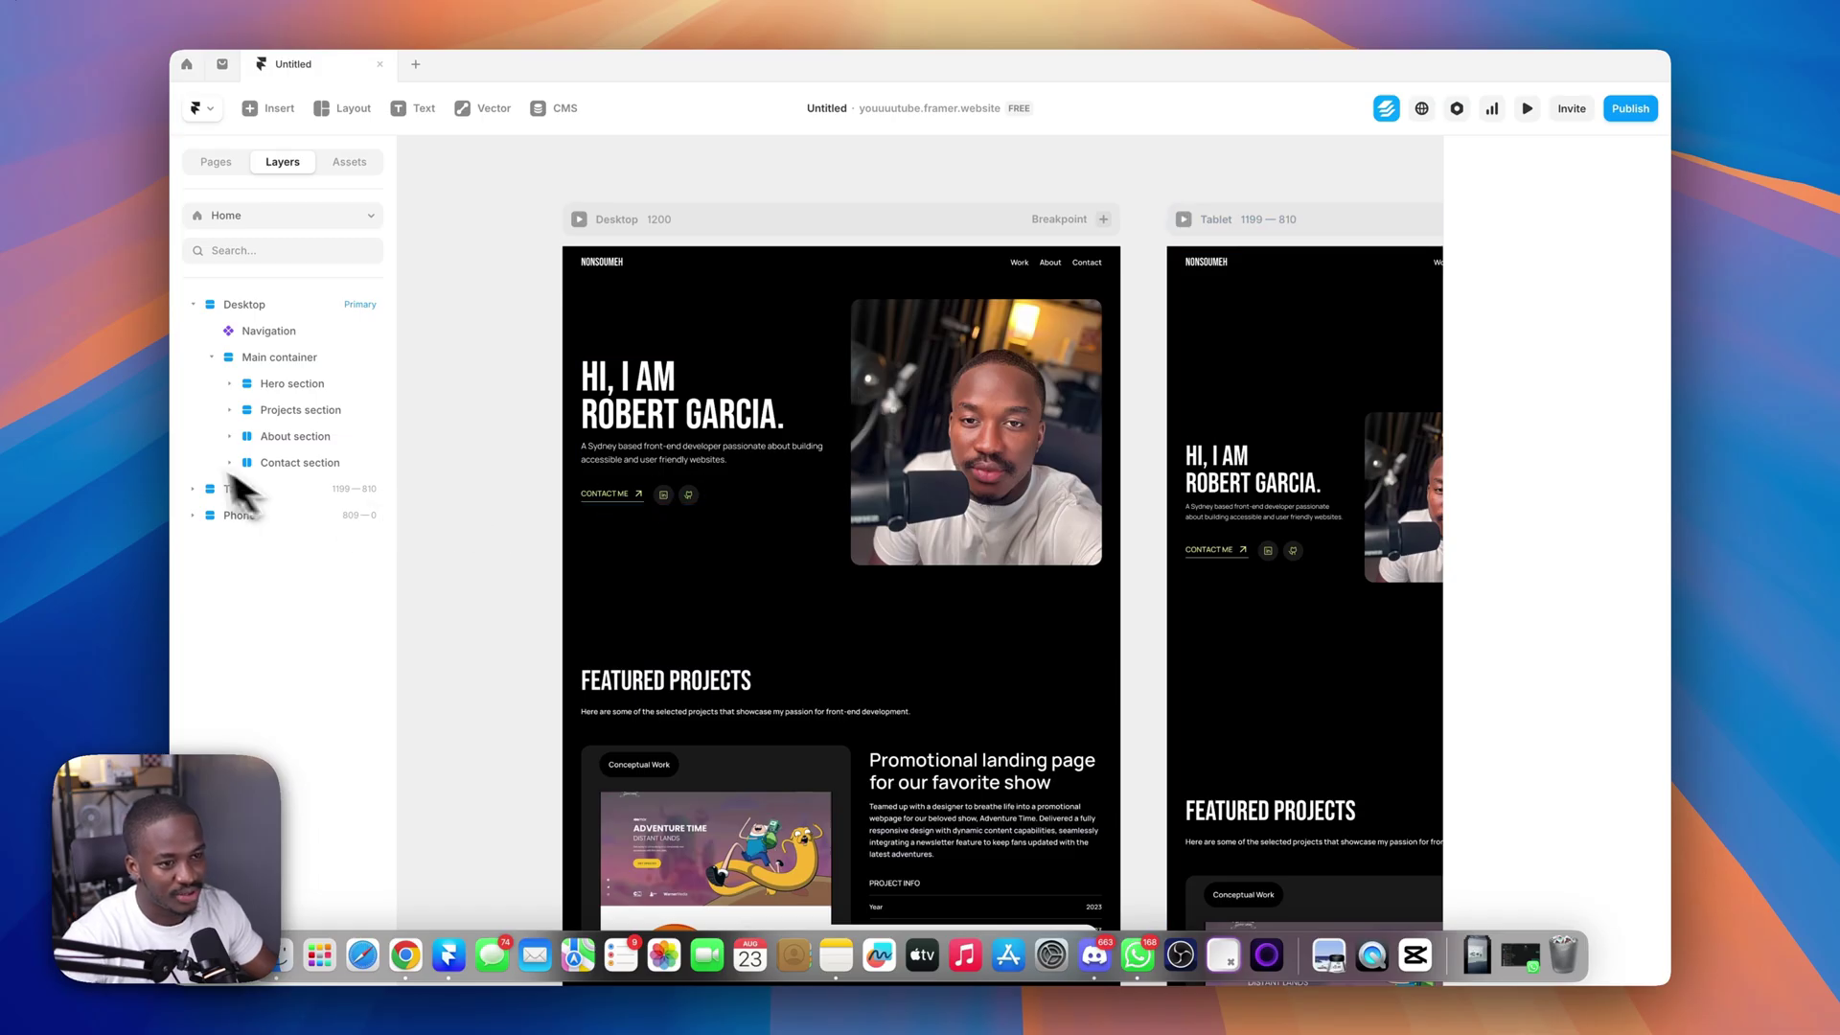
- Add a scroll section named "projects" to the desktop Projects section and collapse its layer
{"action": "left_click", "coordinate": [290, 410]}
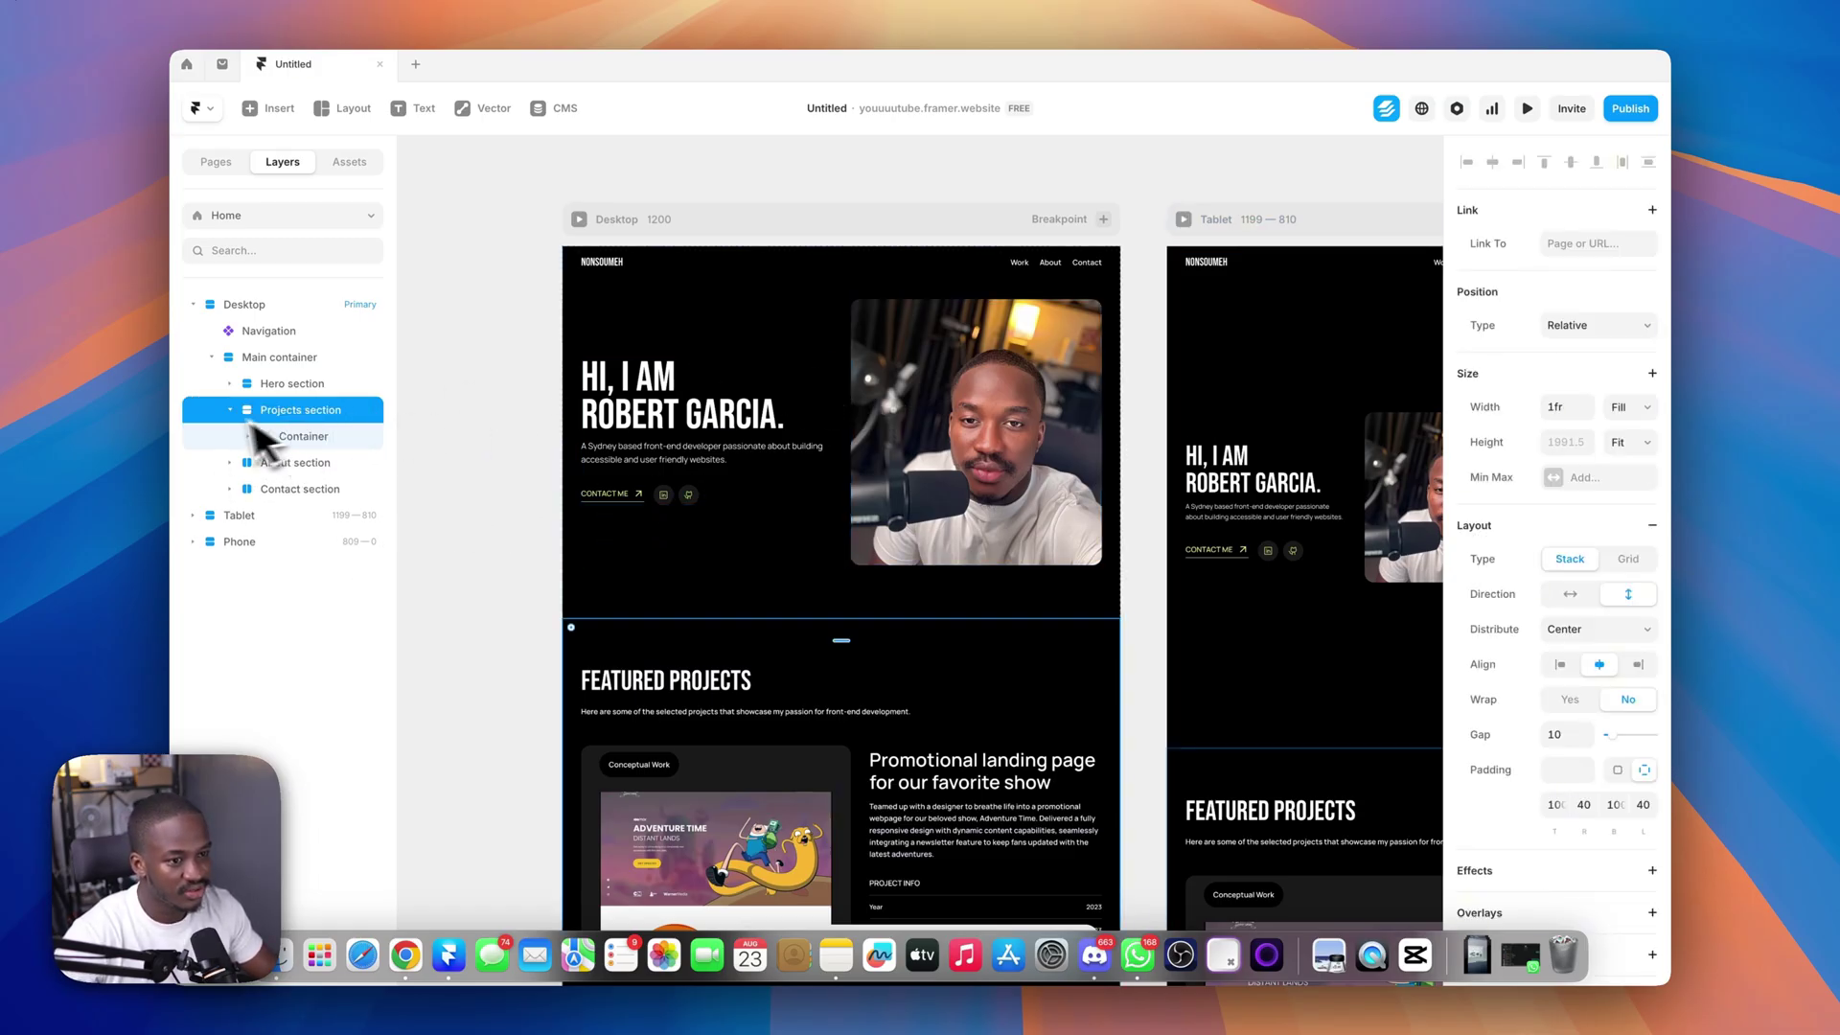
{"action": "scroll", "coordinate": [681, 509], "scroll_direction": "down", "scroll_amount": 4}
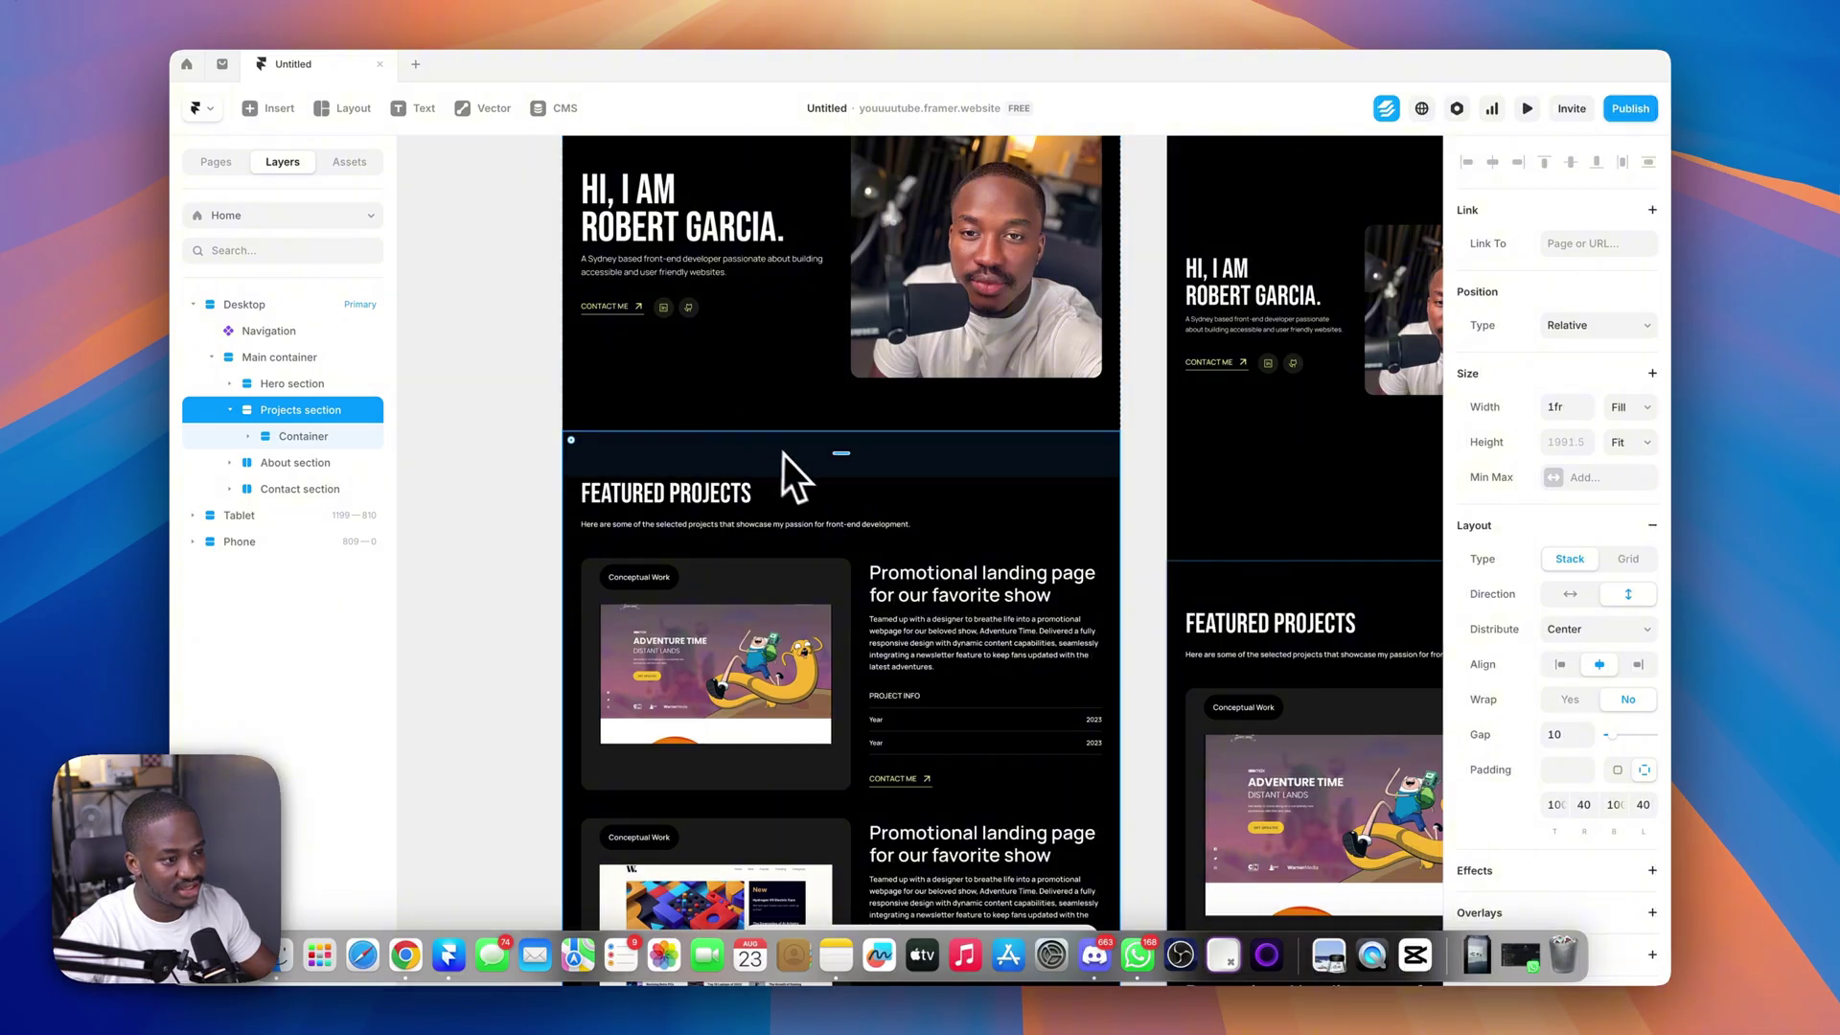
{"action": "scroll", "coordinate": [783, 454], "scroll_direction": "down", "scroll_amount": 14}
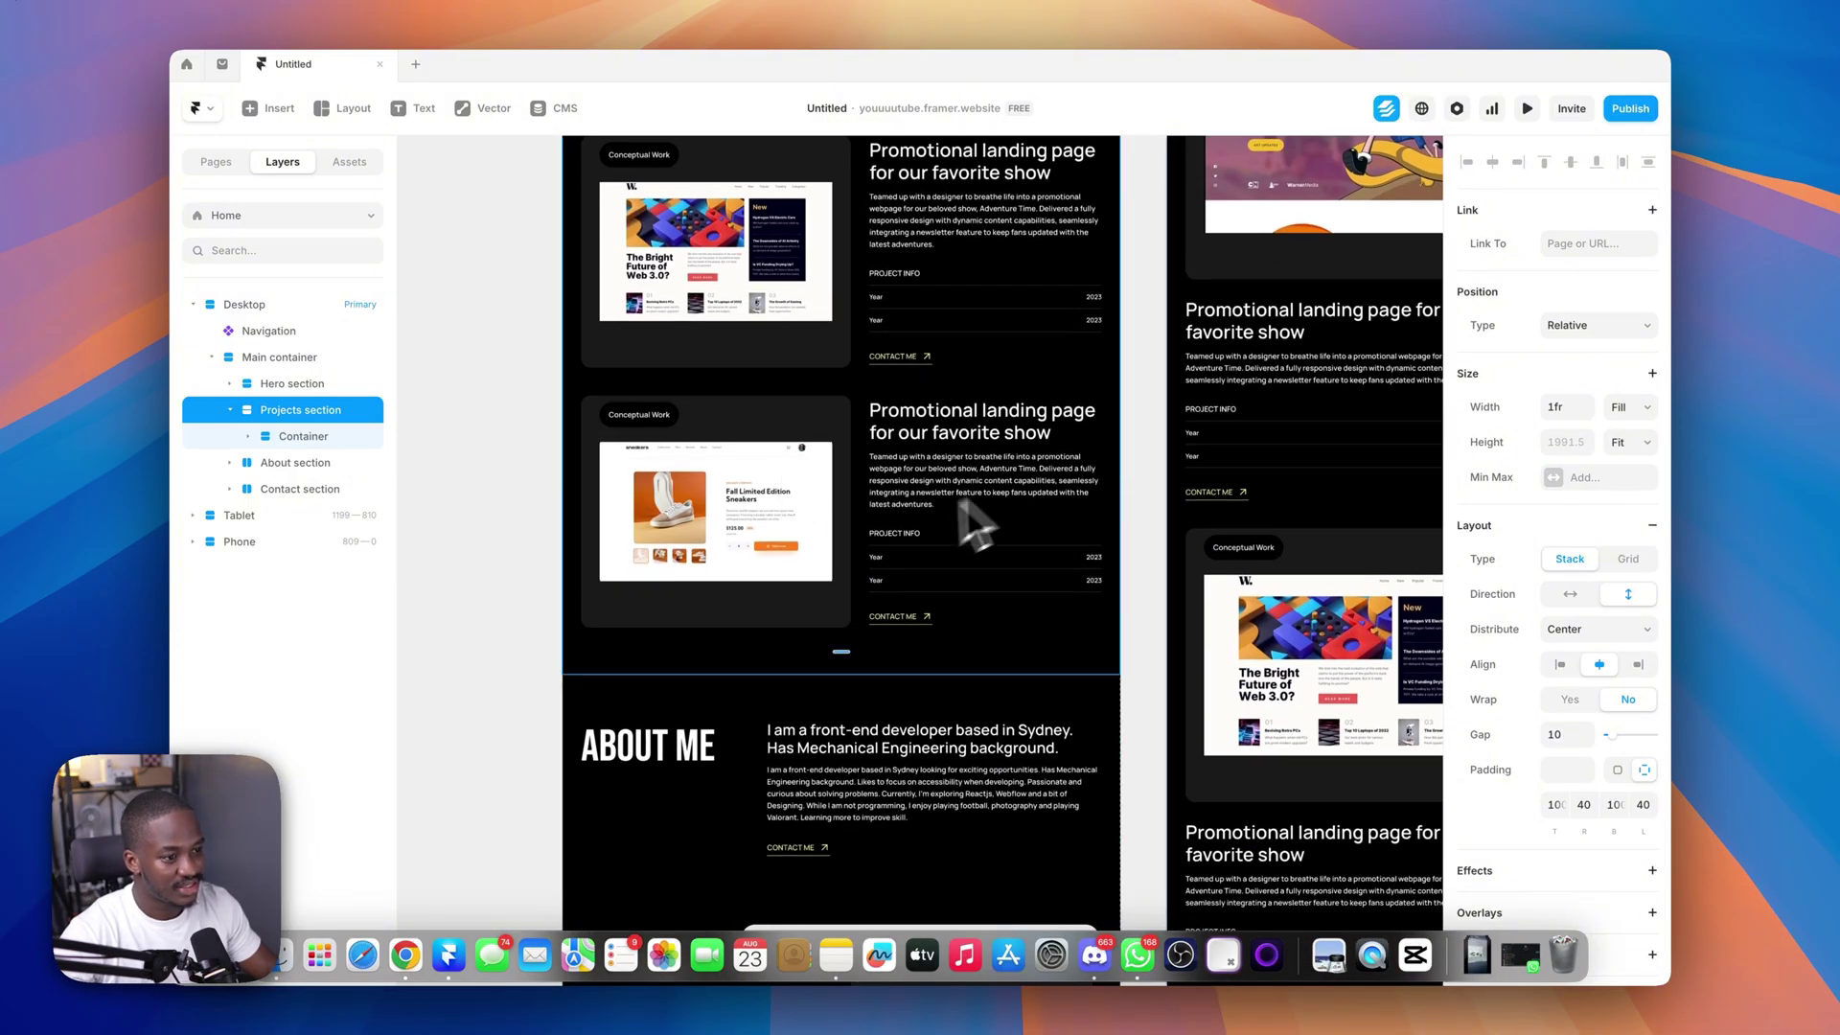
{"action": "scroll", "coordinate": [882, 575], "scroll_direction": "up", "scroll_amount": 12}
{"action": "scroll", "coordinate": [1533, 517], "scroll_direction": "down", "scroll_amount": 10}
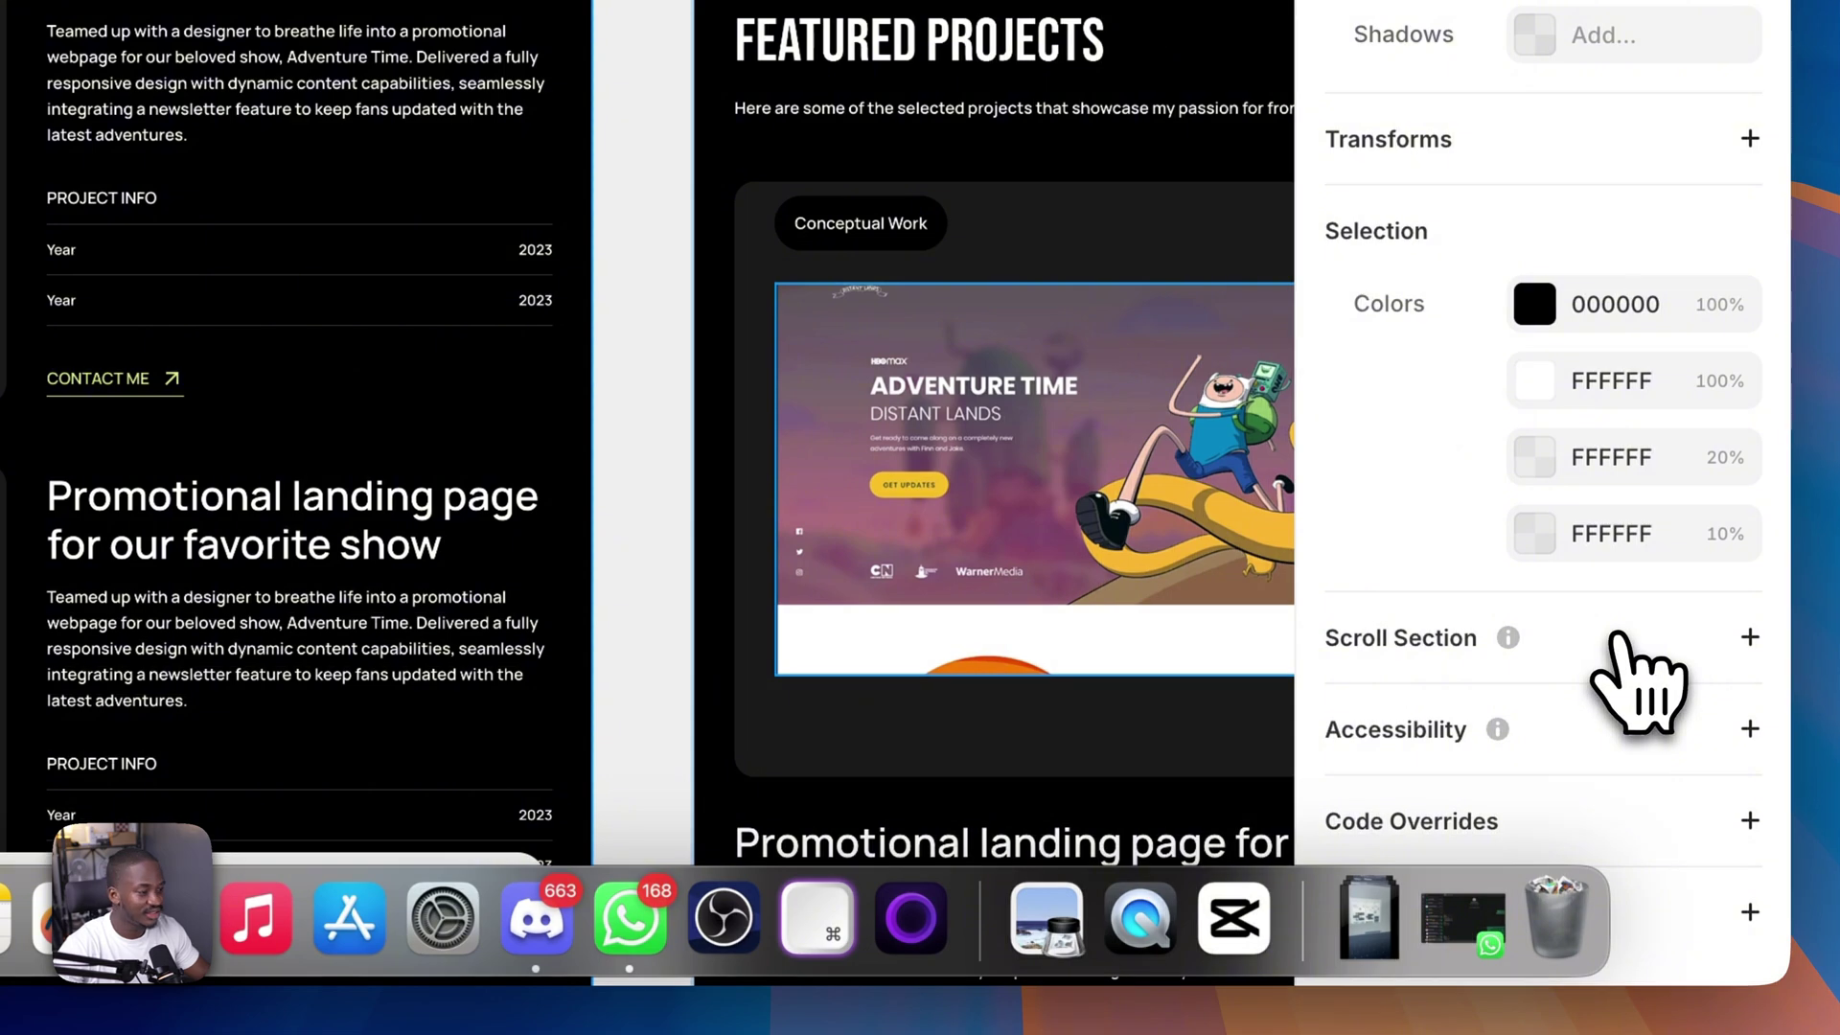
{"action": "left_click", "coordinate": [1619, 636]}
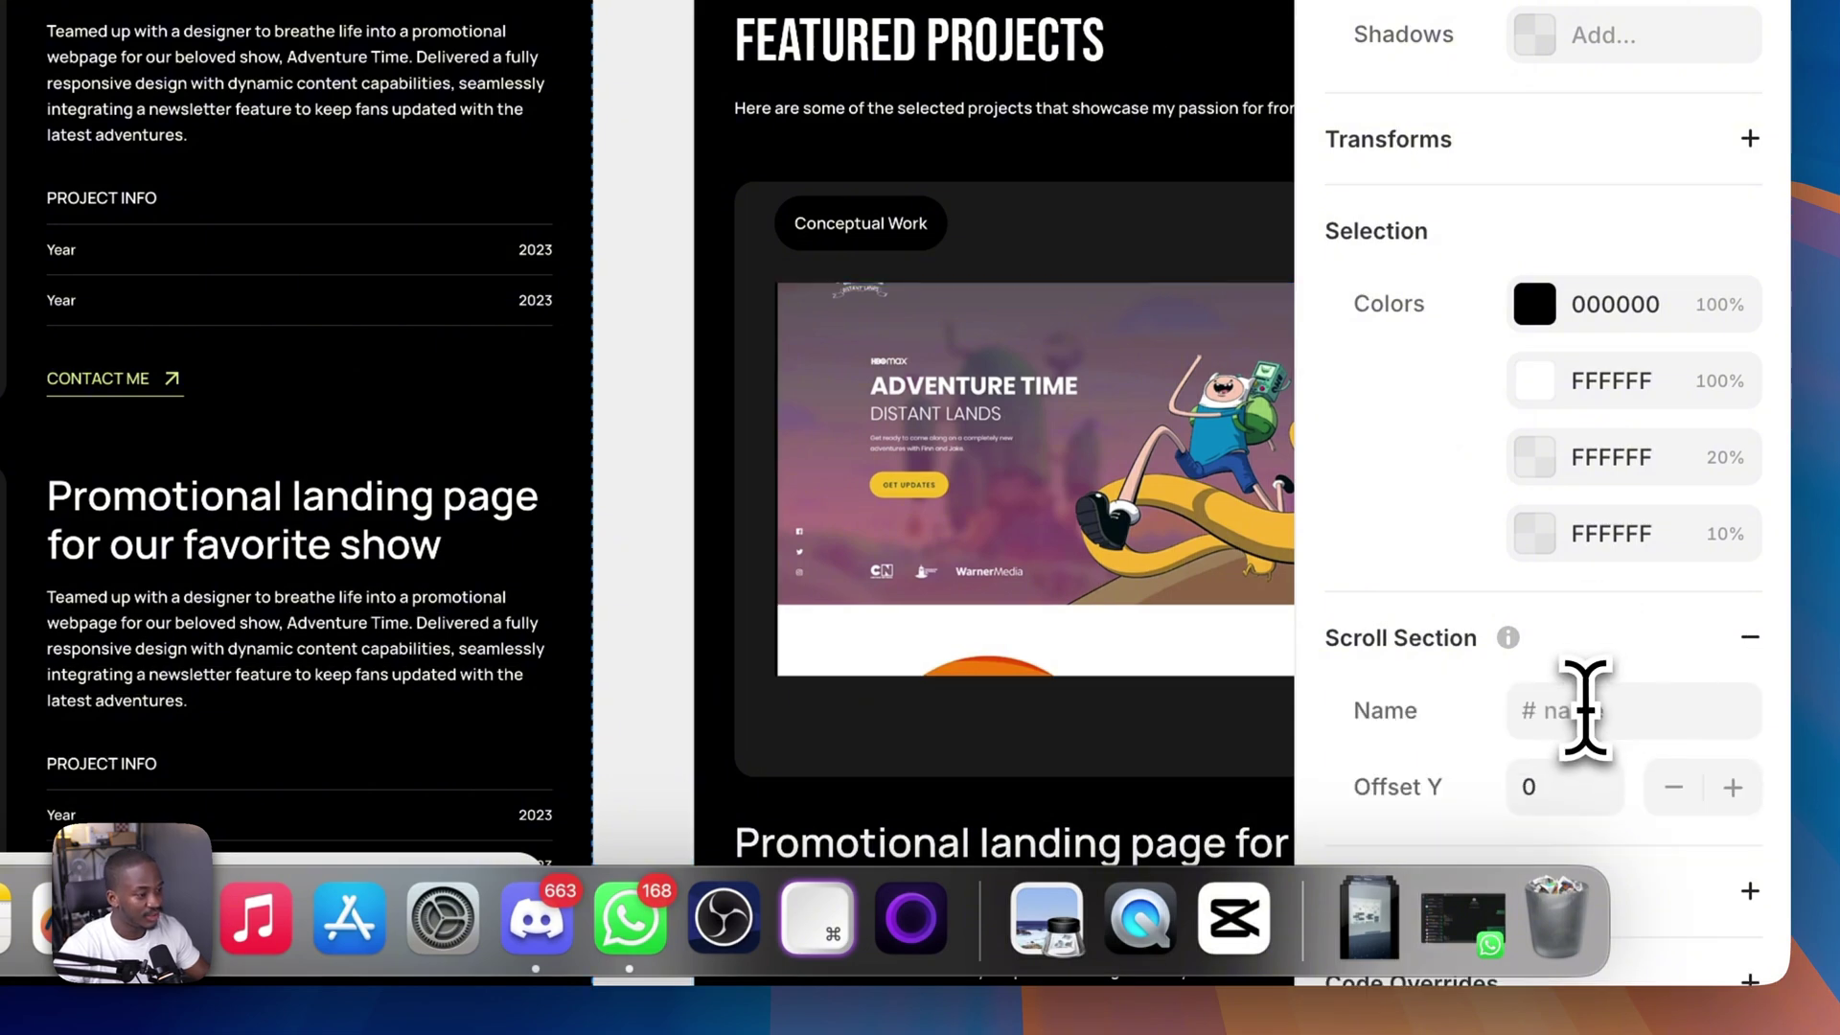
{"action": "type", "text": "p"}
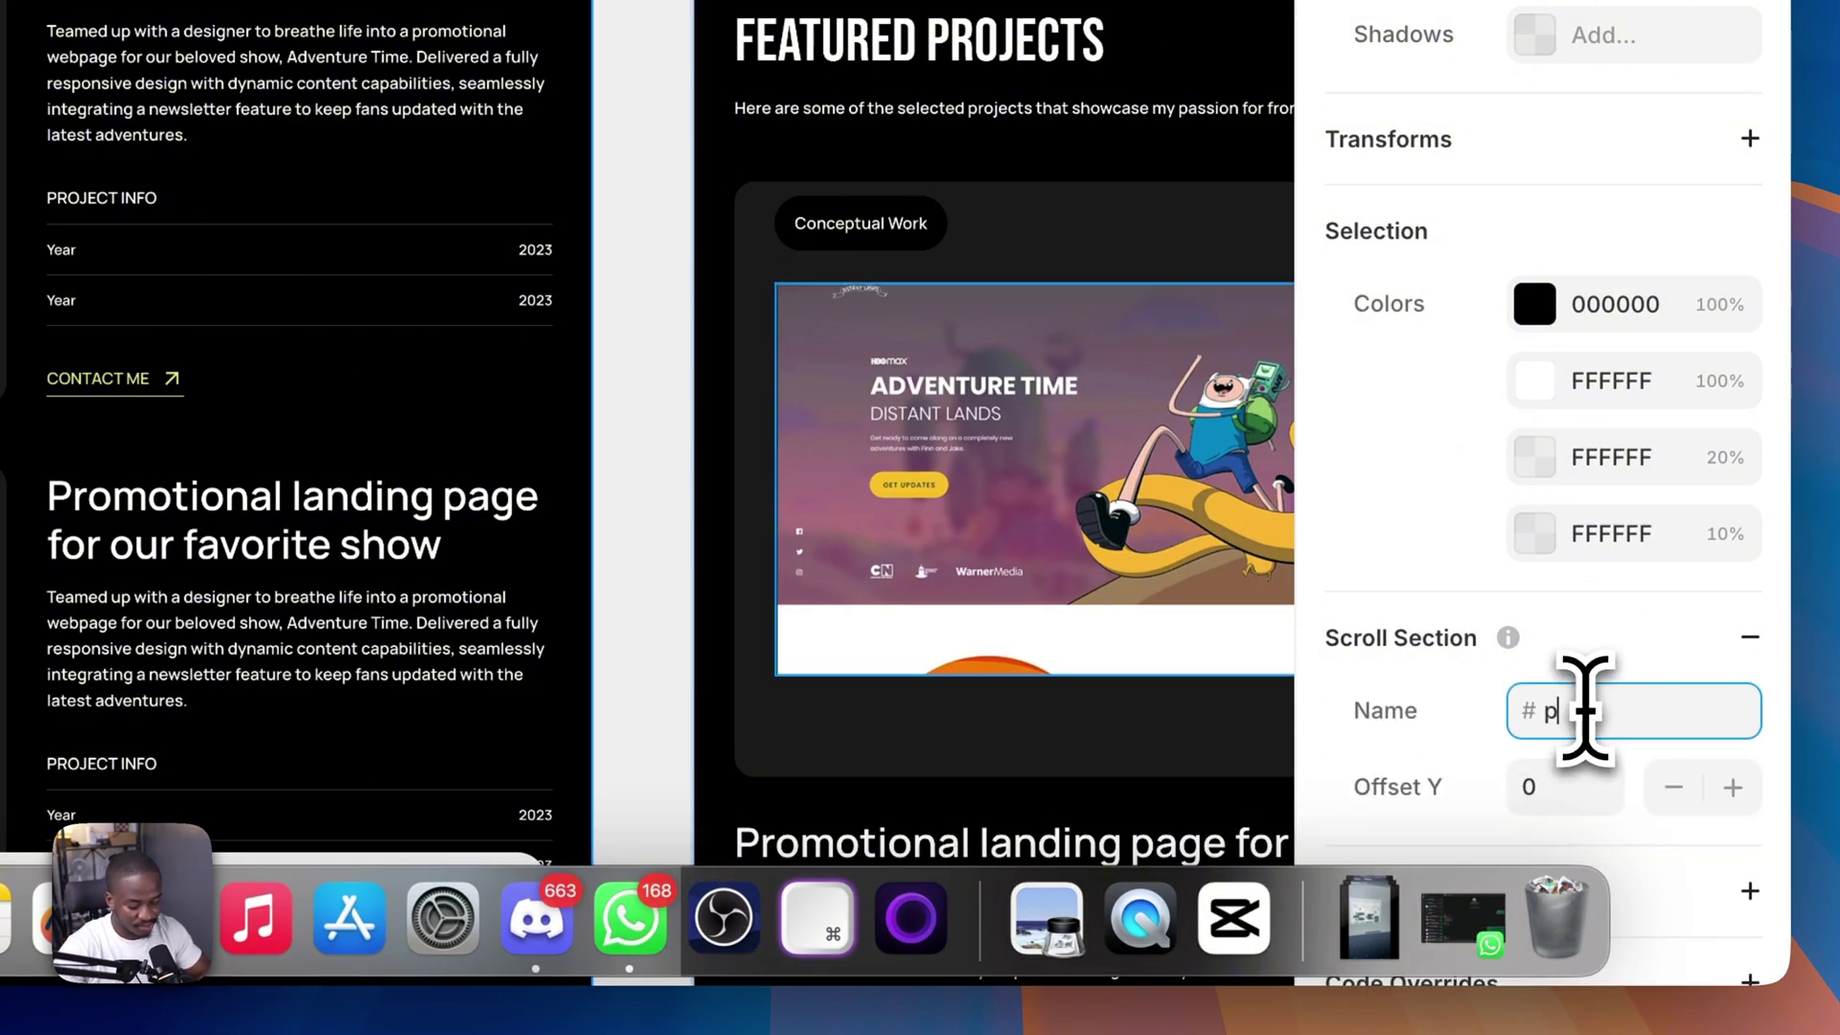
{"action": "type", "text": "rojects"}
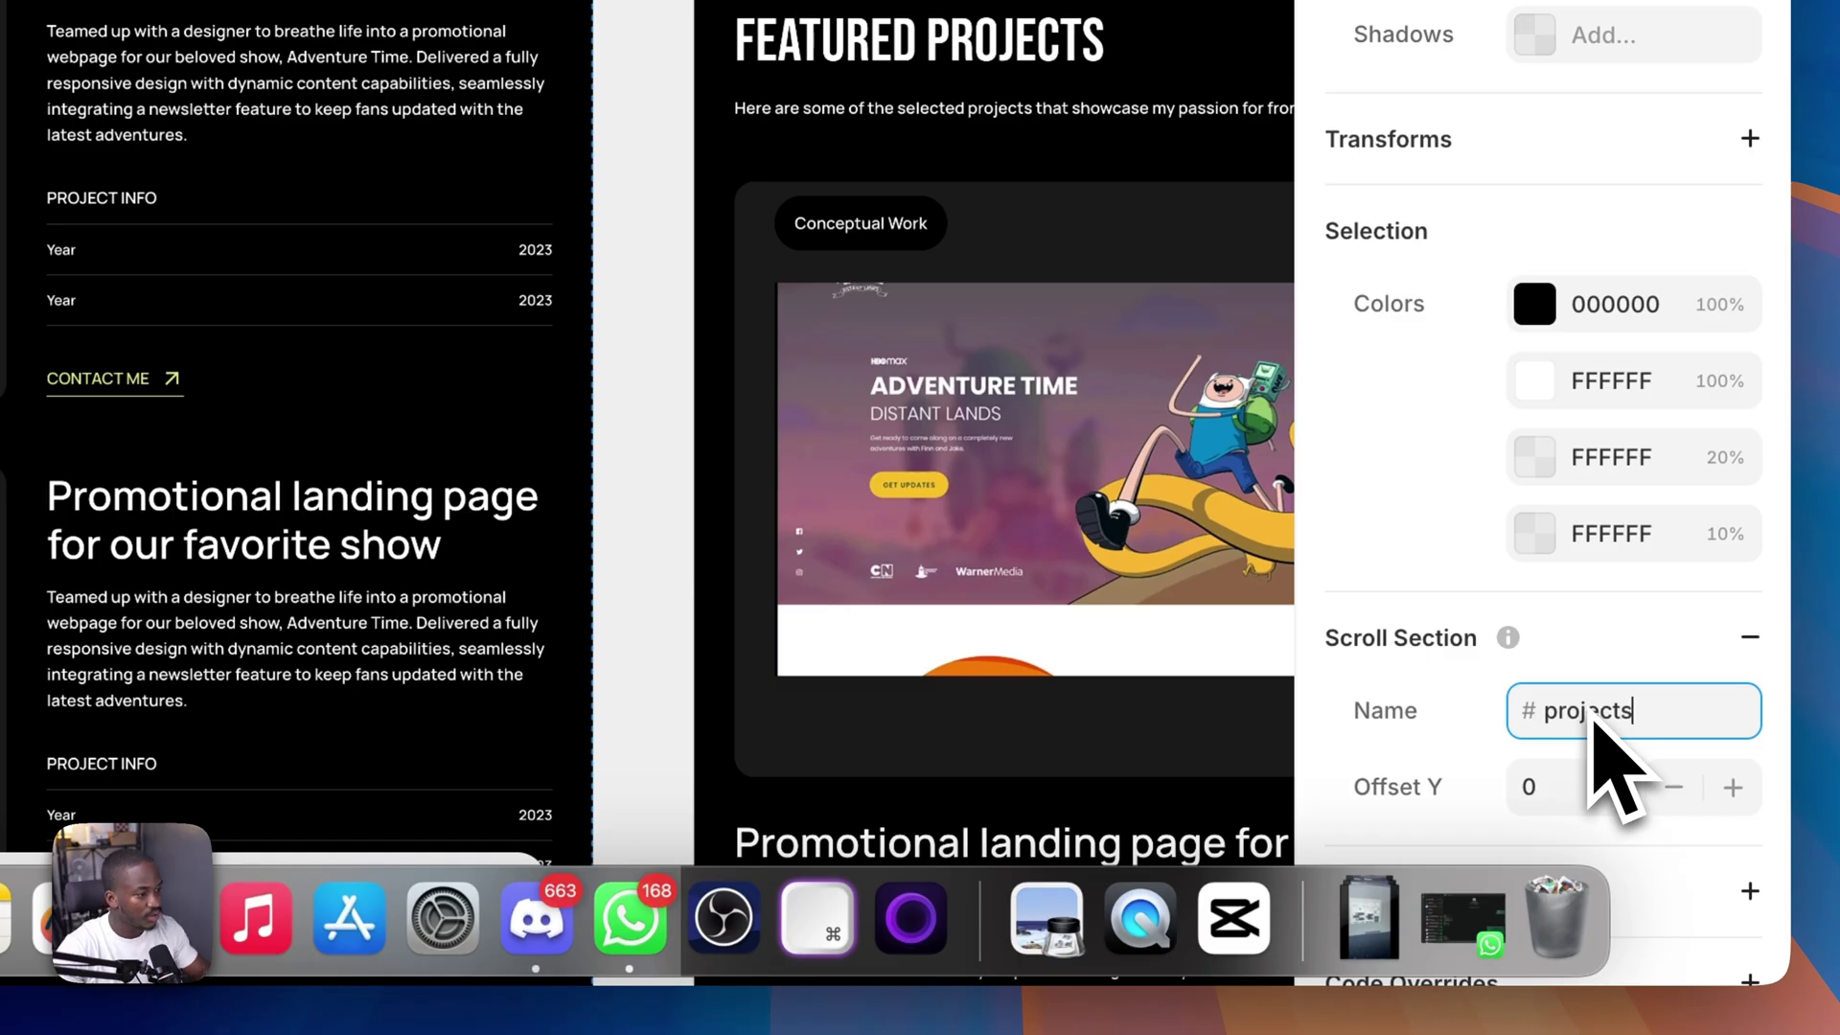
{"action": "left_click", "coordinate": [1337, 652]}
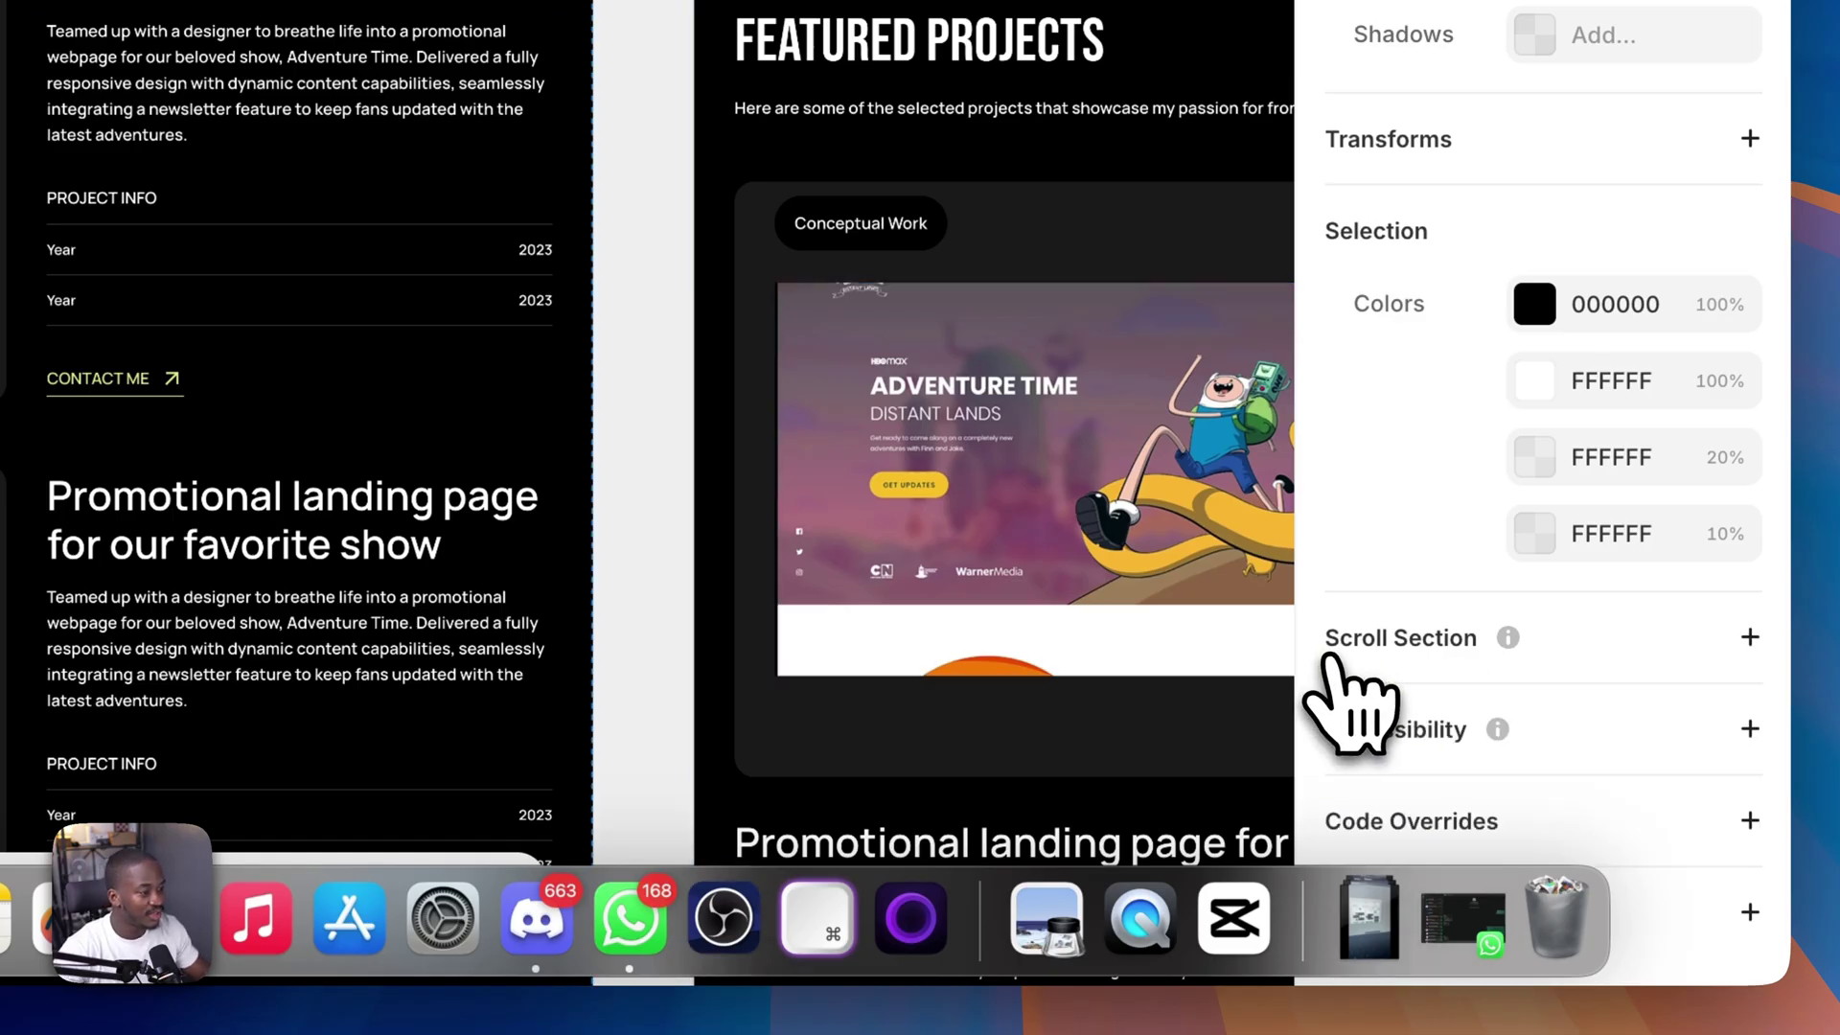
{"action": "left_click", "coordinate": [1380, 647]}
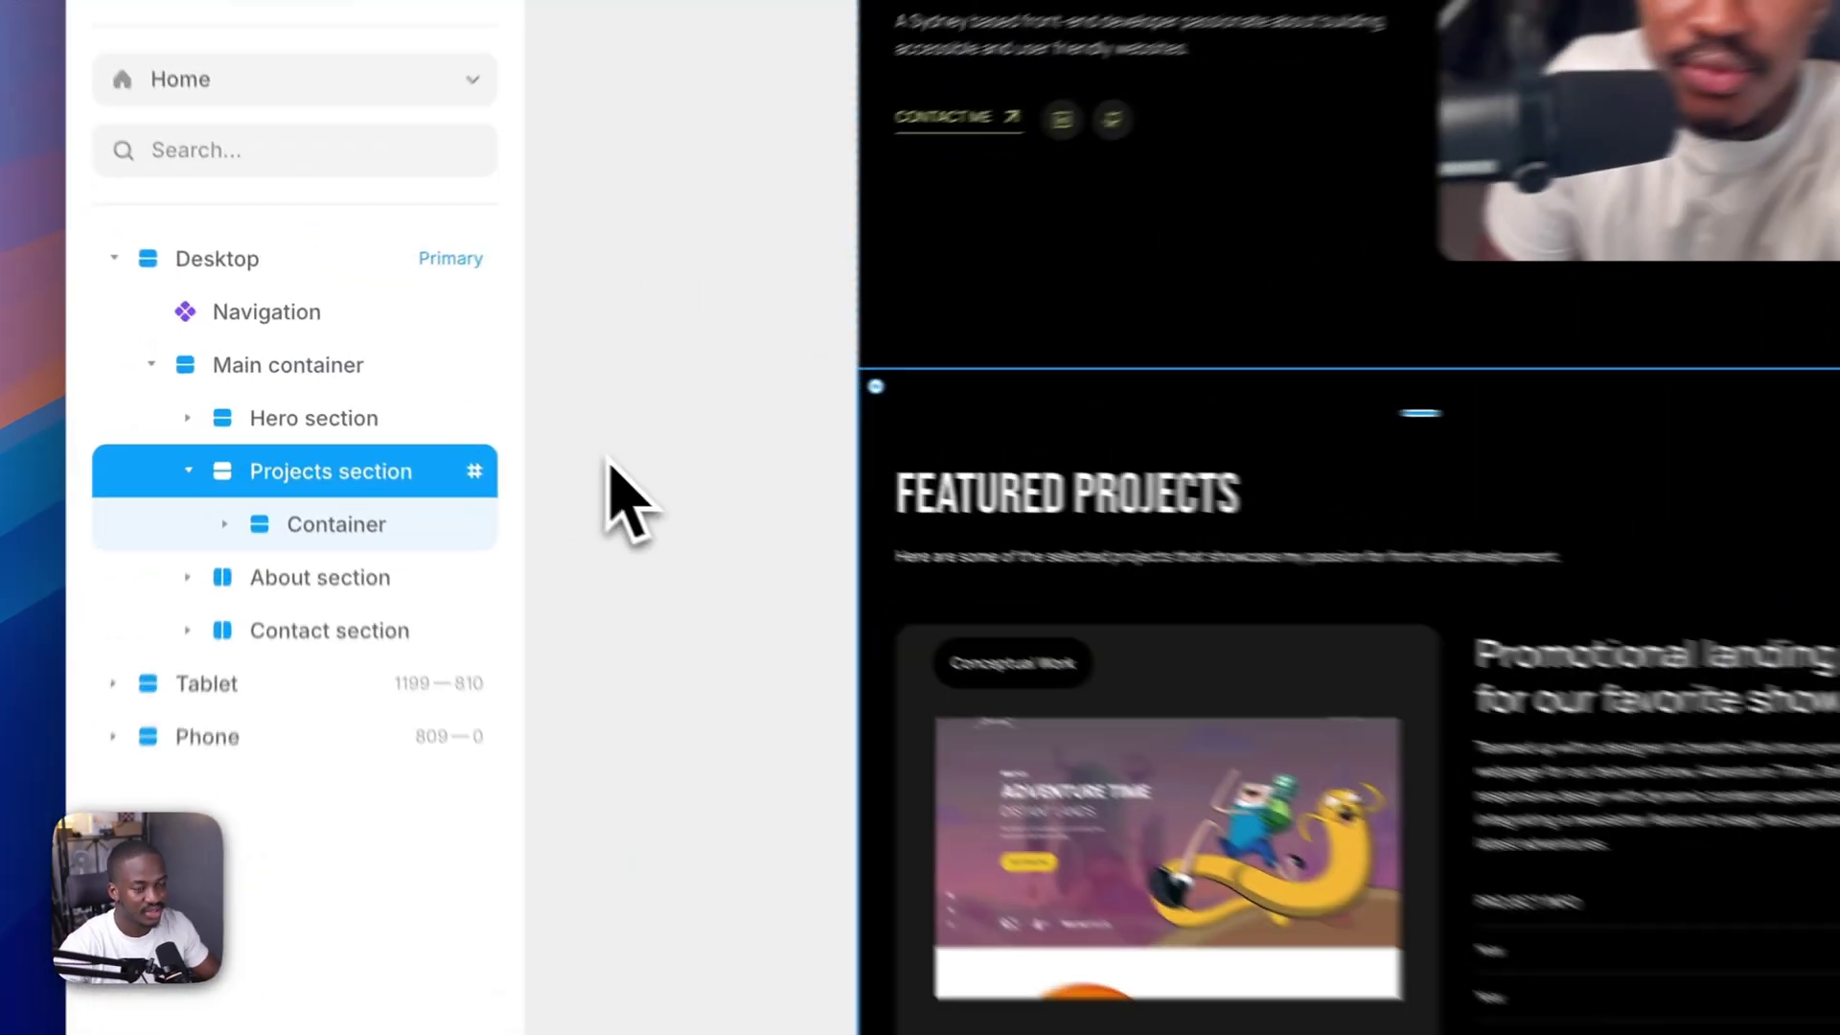
{"action": "key", "text": "Escape"}
{"action": "left_click", "coordinate": [181, 479]}
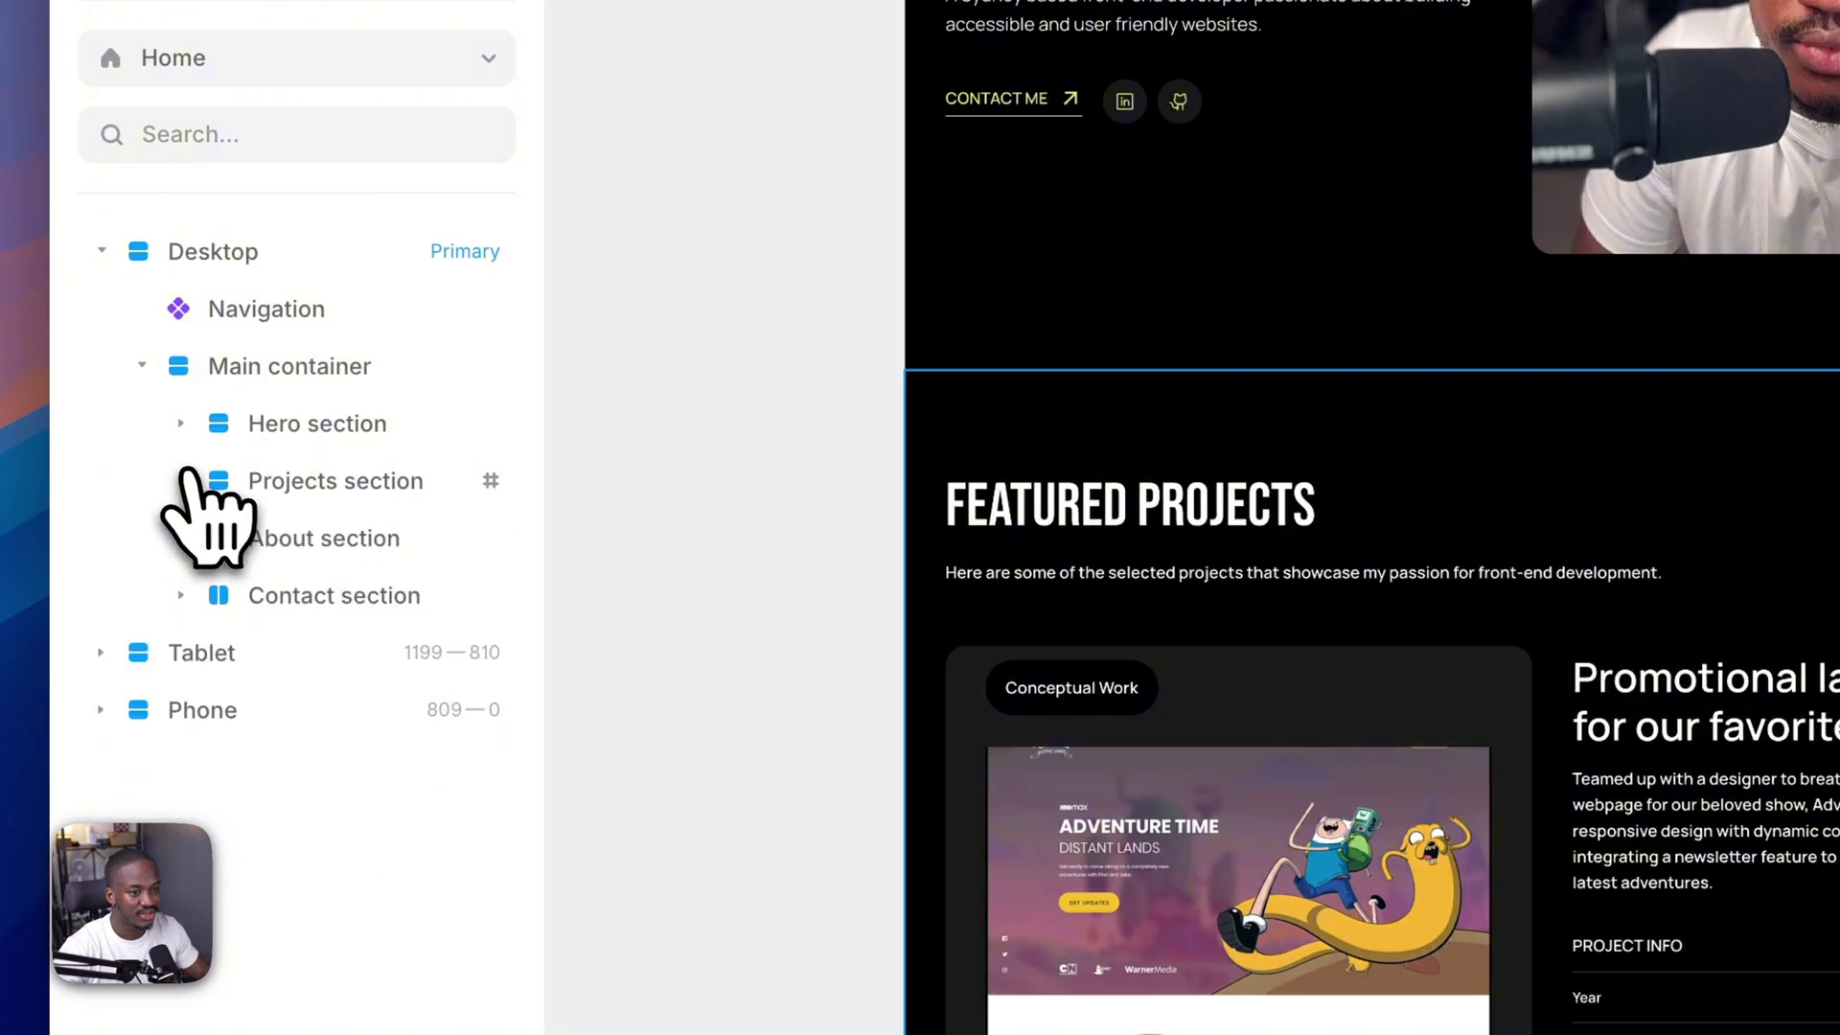
- Add a scroll section named "about" to the desktop About section and collapse its layer
{"action": "left_click", "coordinate": [327, 552]}
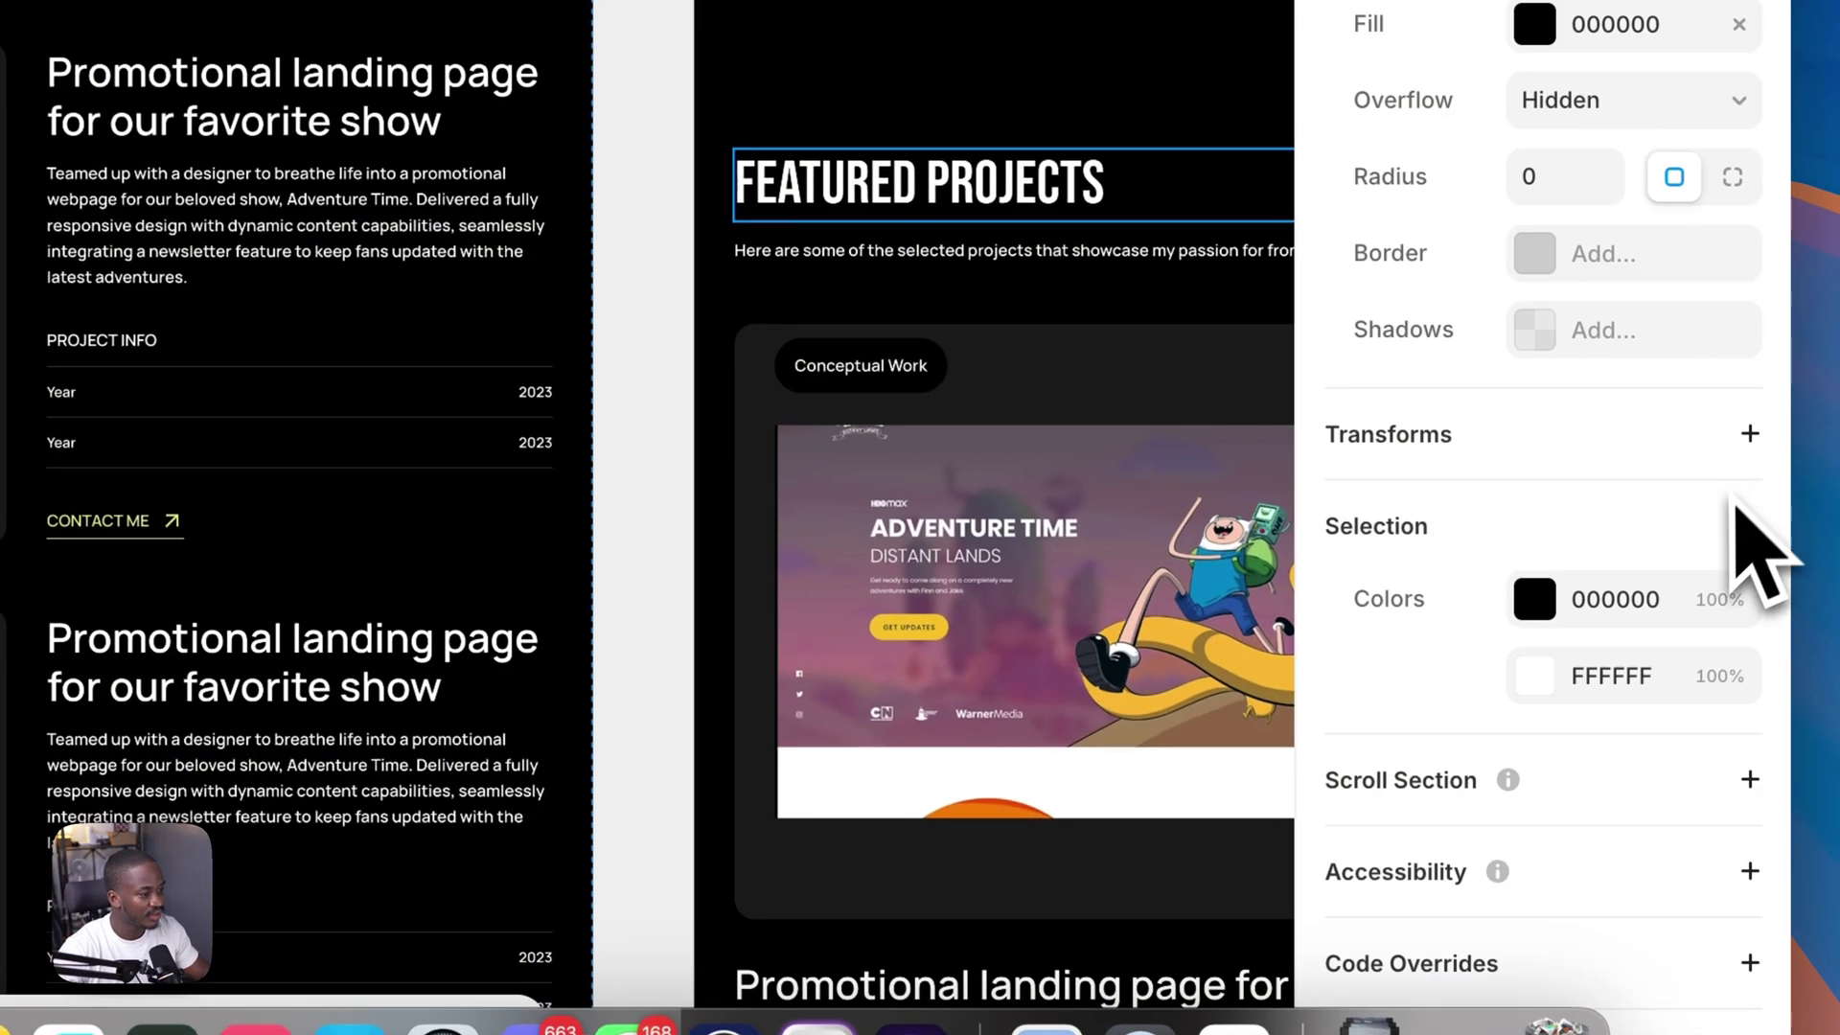
{"action": "left_click", "coordinate": [1586, 778]}
{"action": "left_click", "coordinate": [1572, 852]}
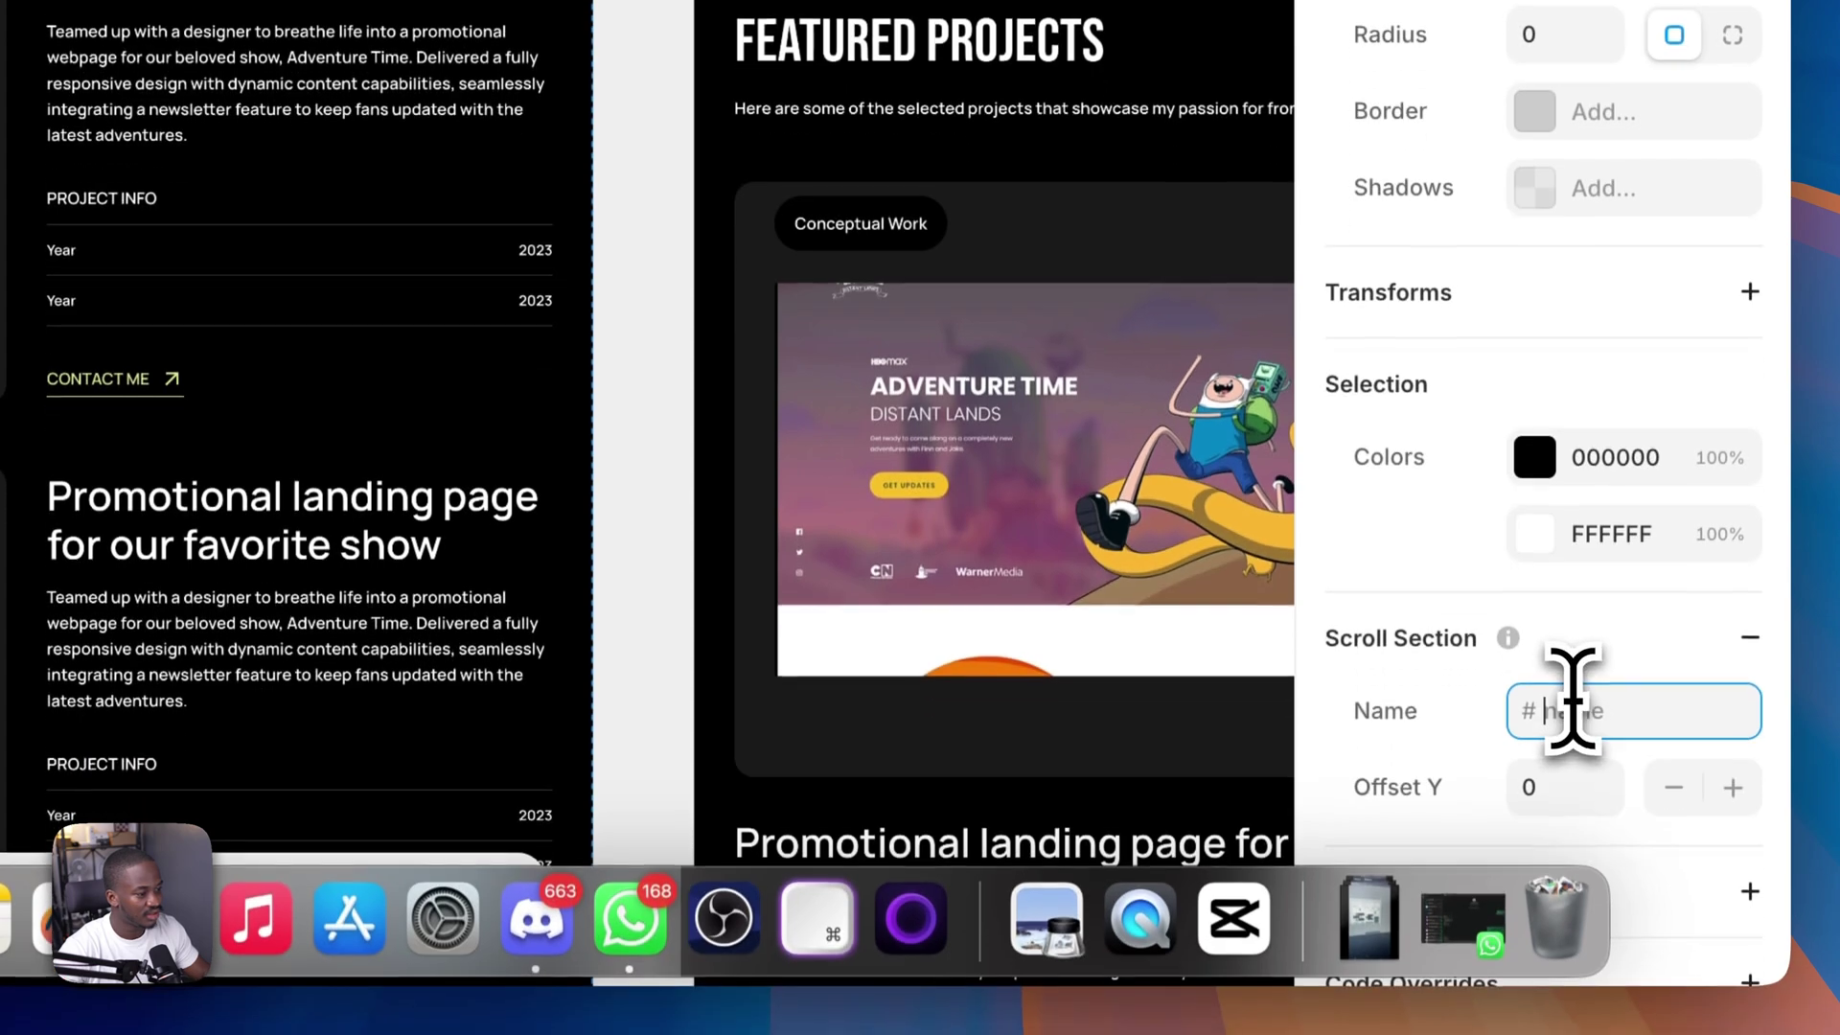
{"action": "type", "text": "about"}
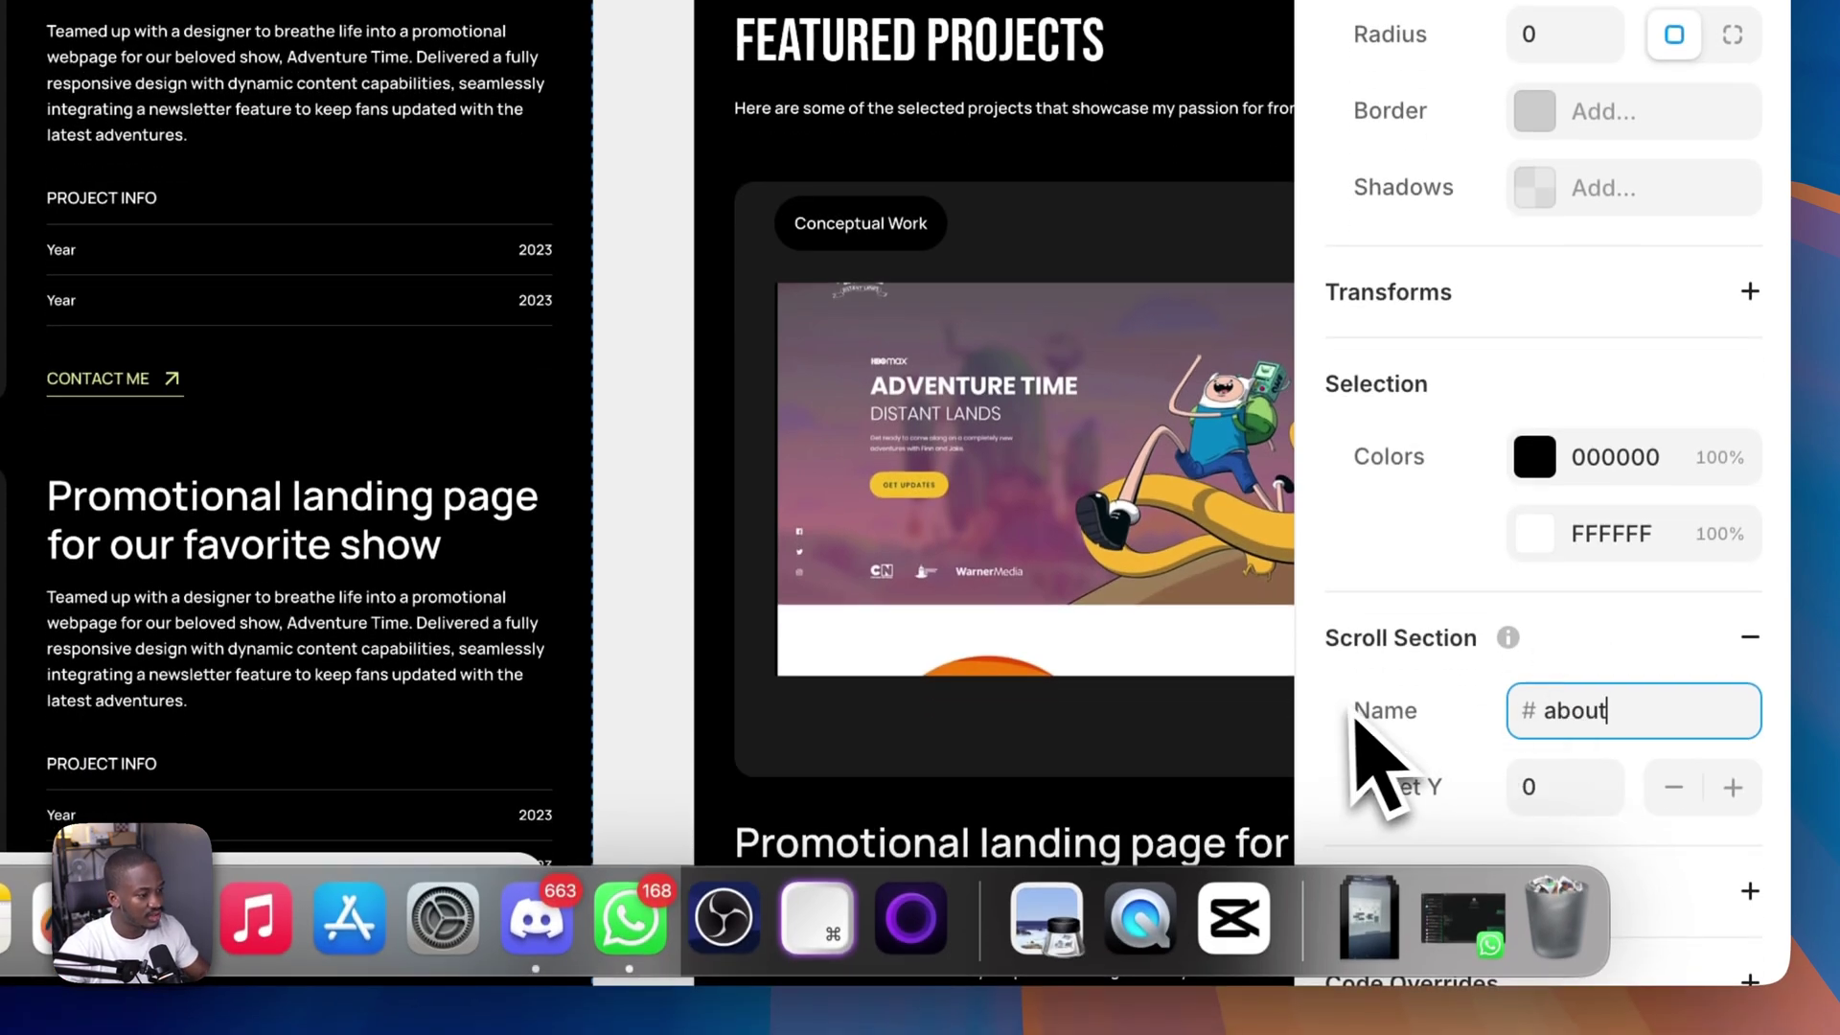
{"action": "key", "text": "Return"}
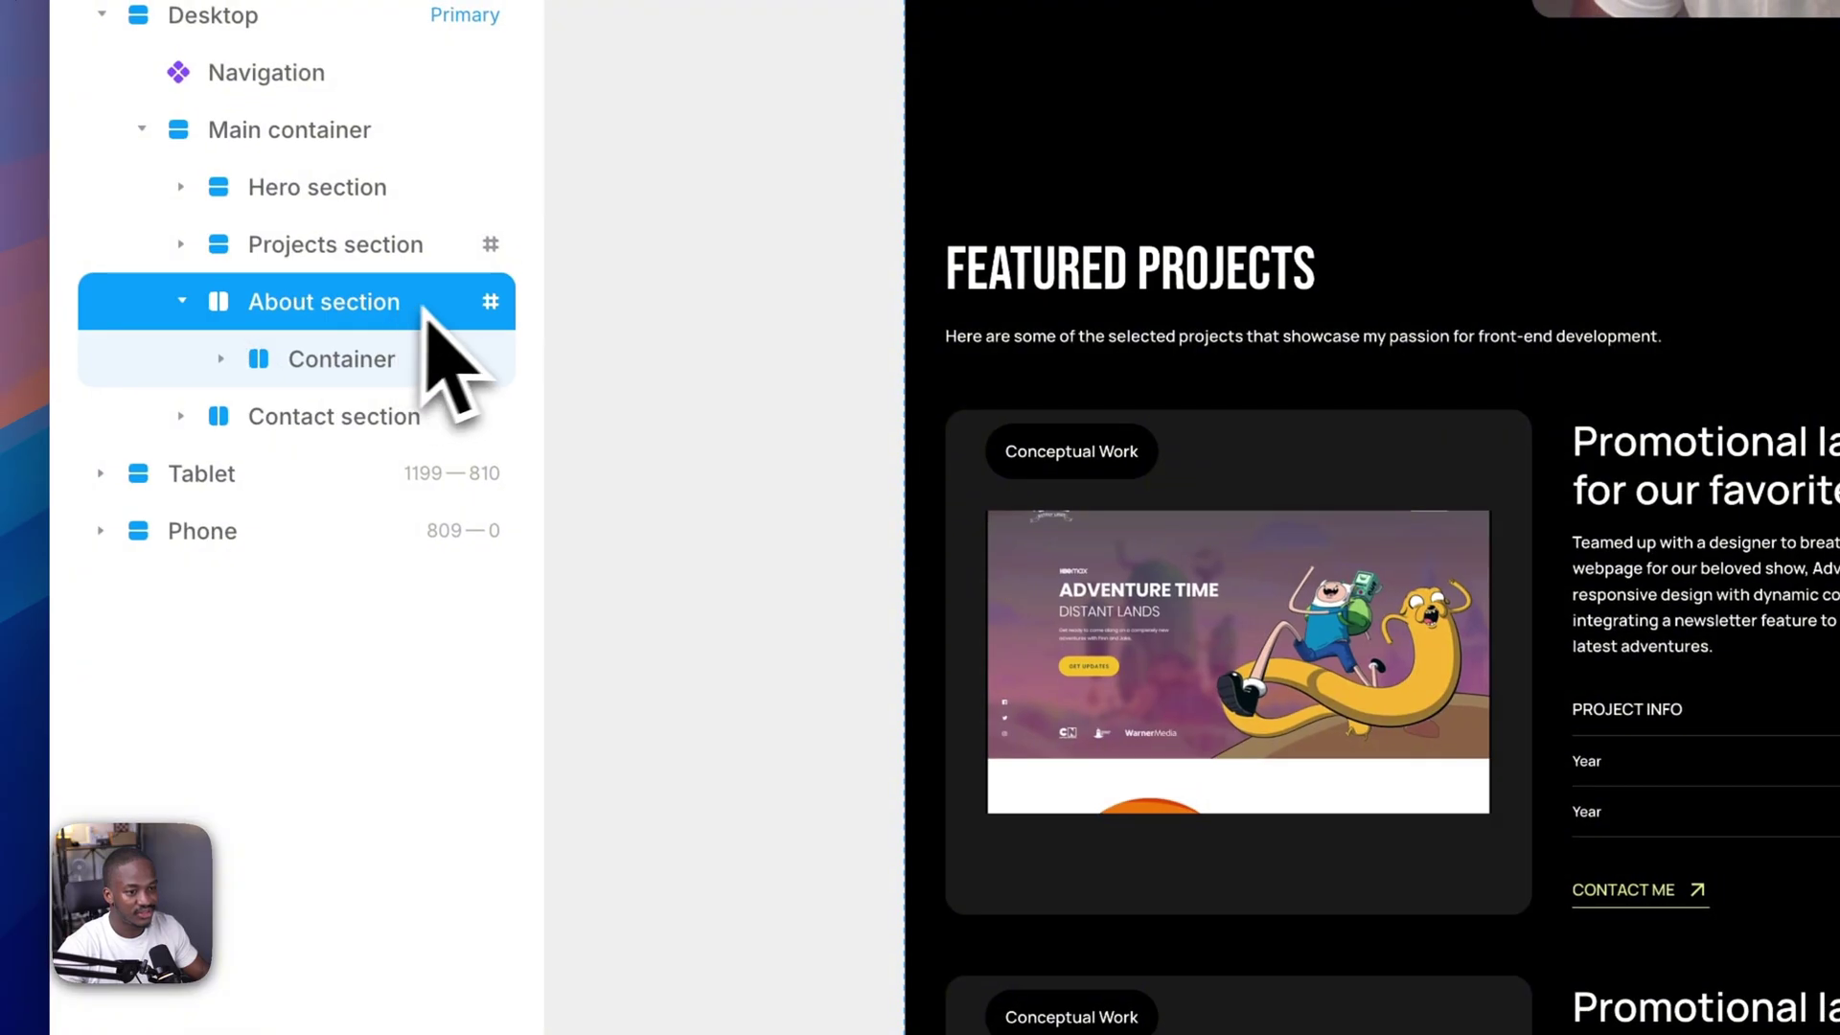
{"action": "left_click", "coordinate": [175, 298]}
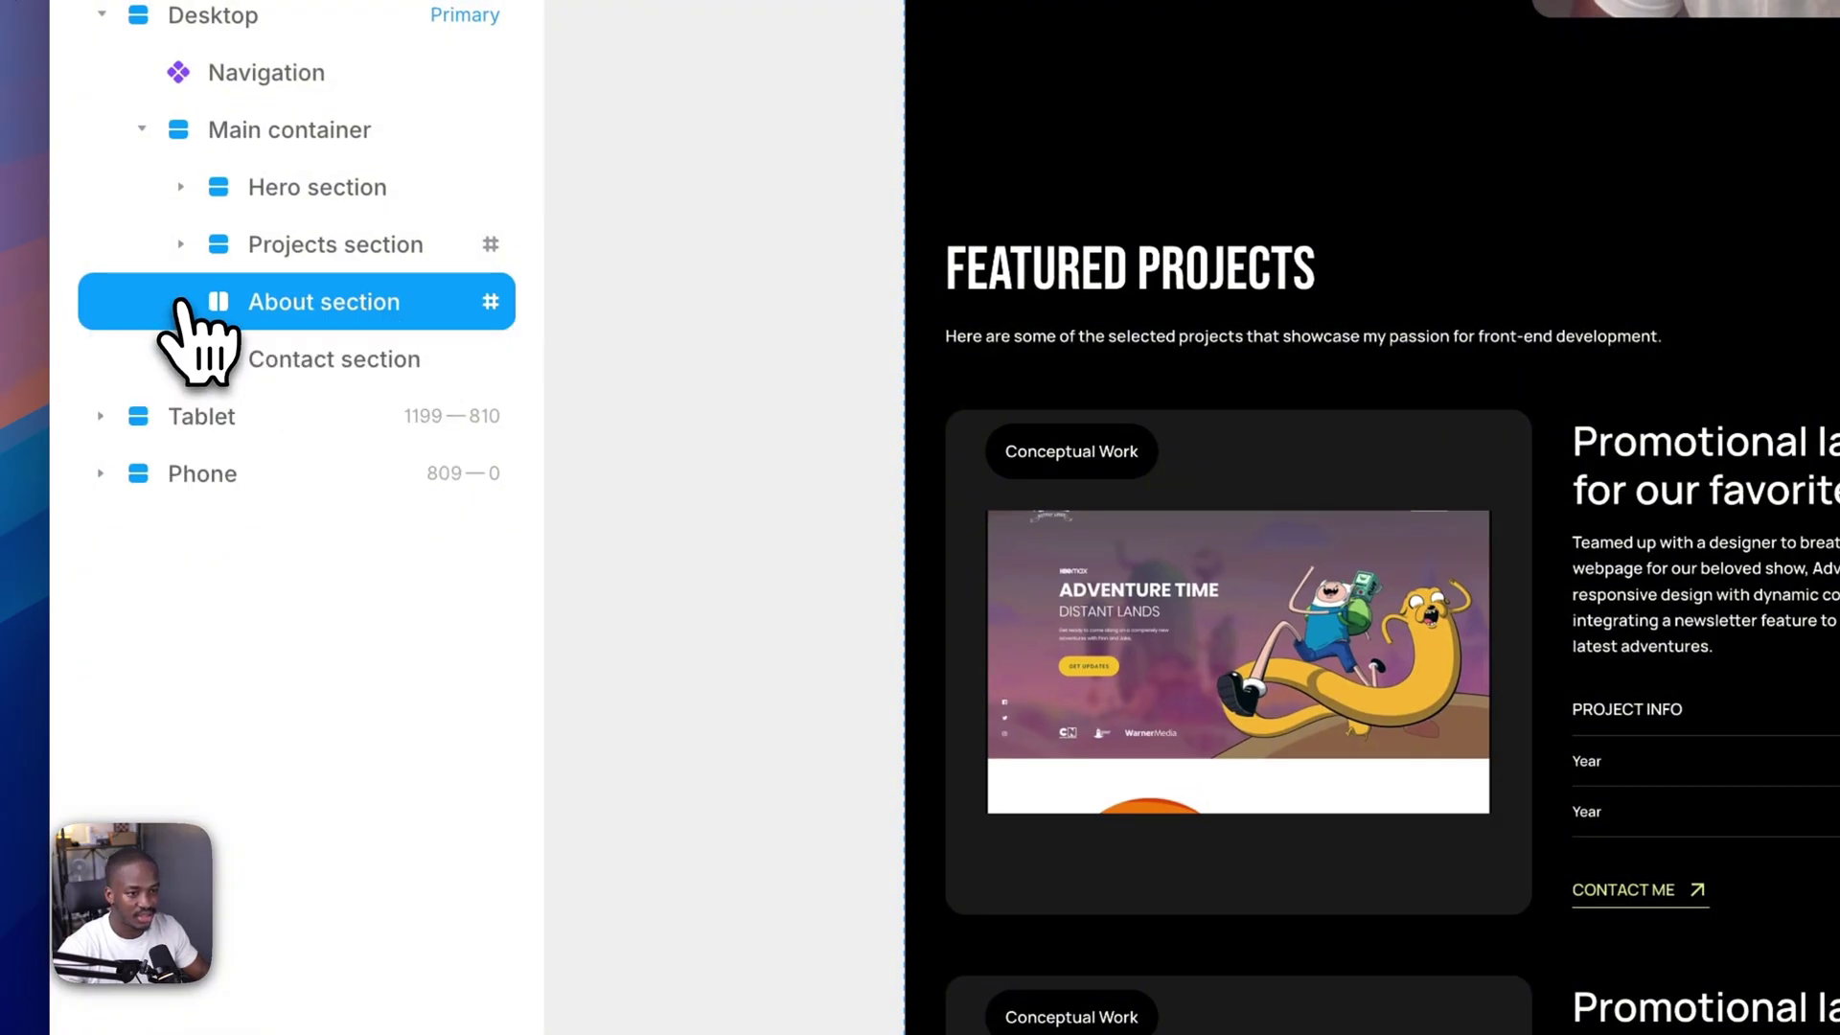
- Add a scroll section named "contact" to the desktop Contact section, with its layer collapsed, and clear the selection
{"action": "left_click", "coordinate": [304, 365]}
{"action": "left_click", "coordinate": [182, 361]}
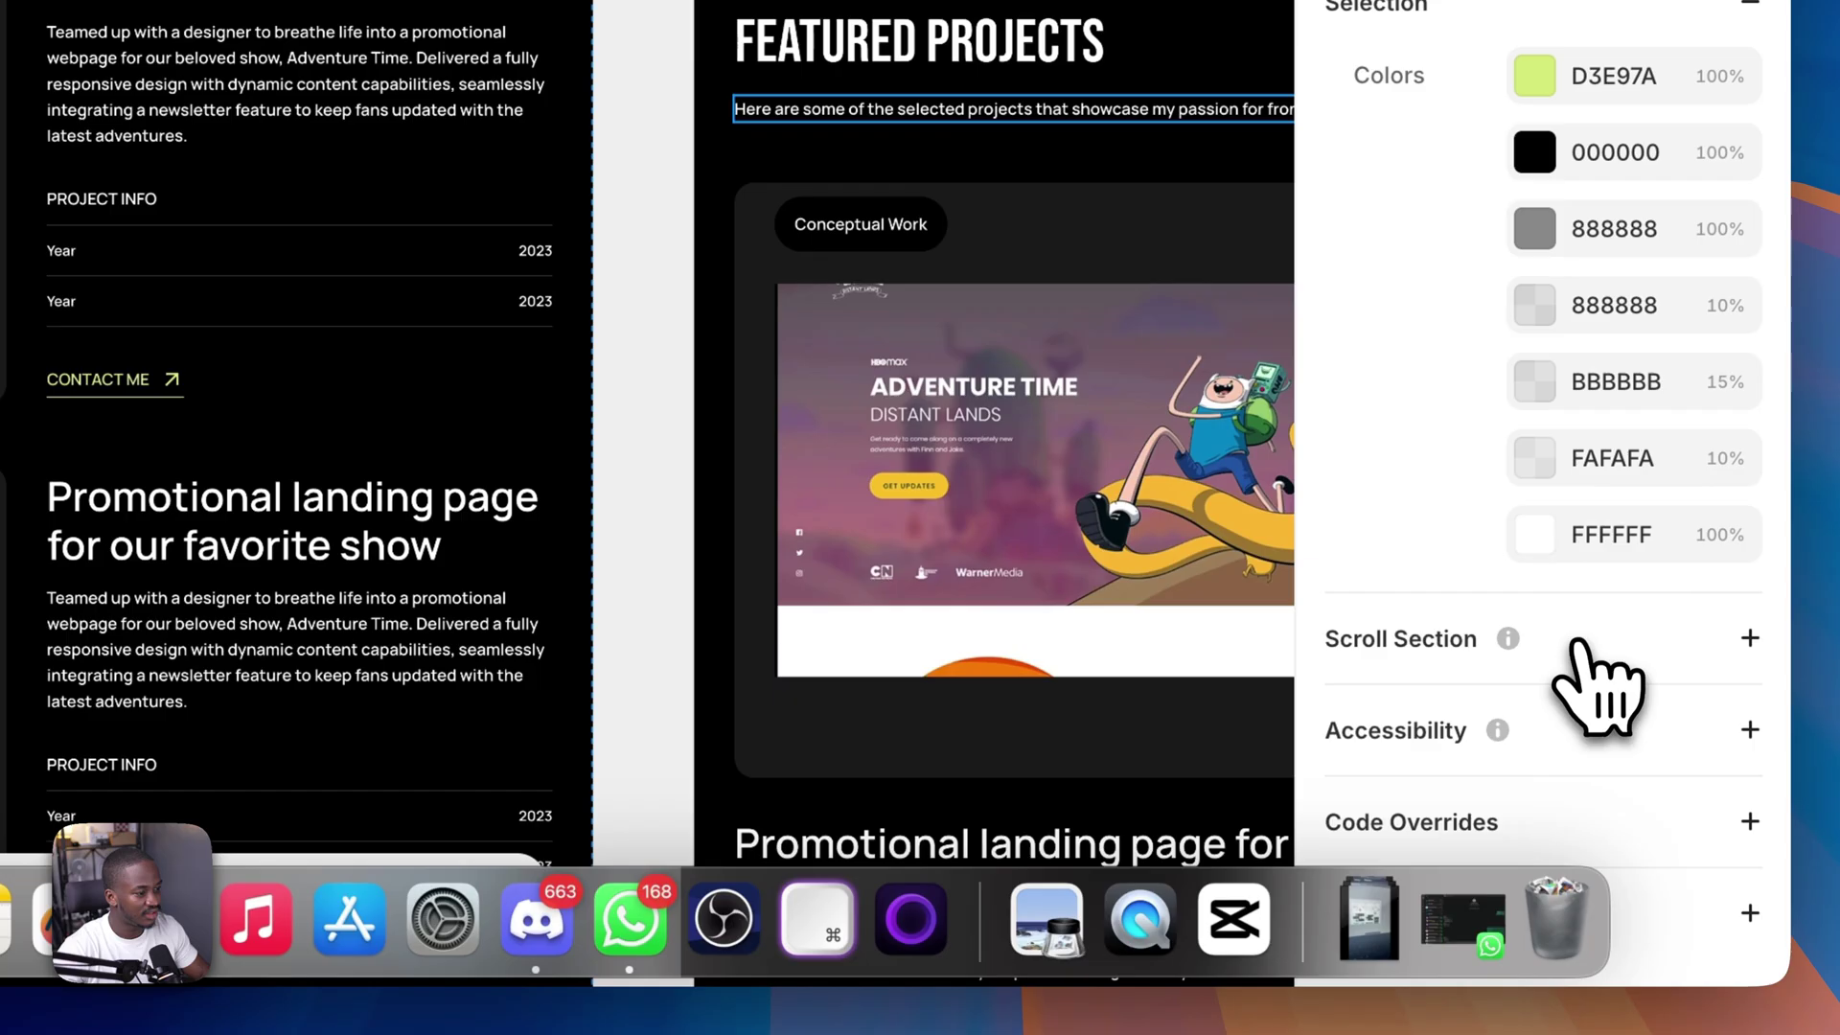
{"action": "left_click", "coordinate": [1575, 642]}
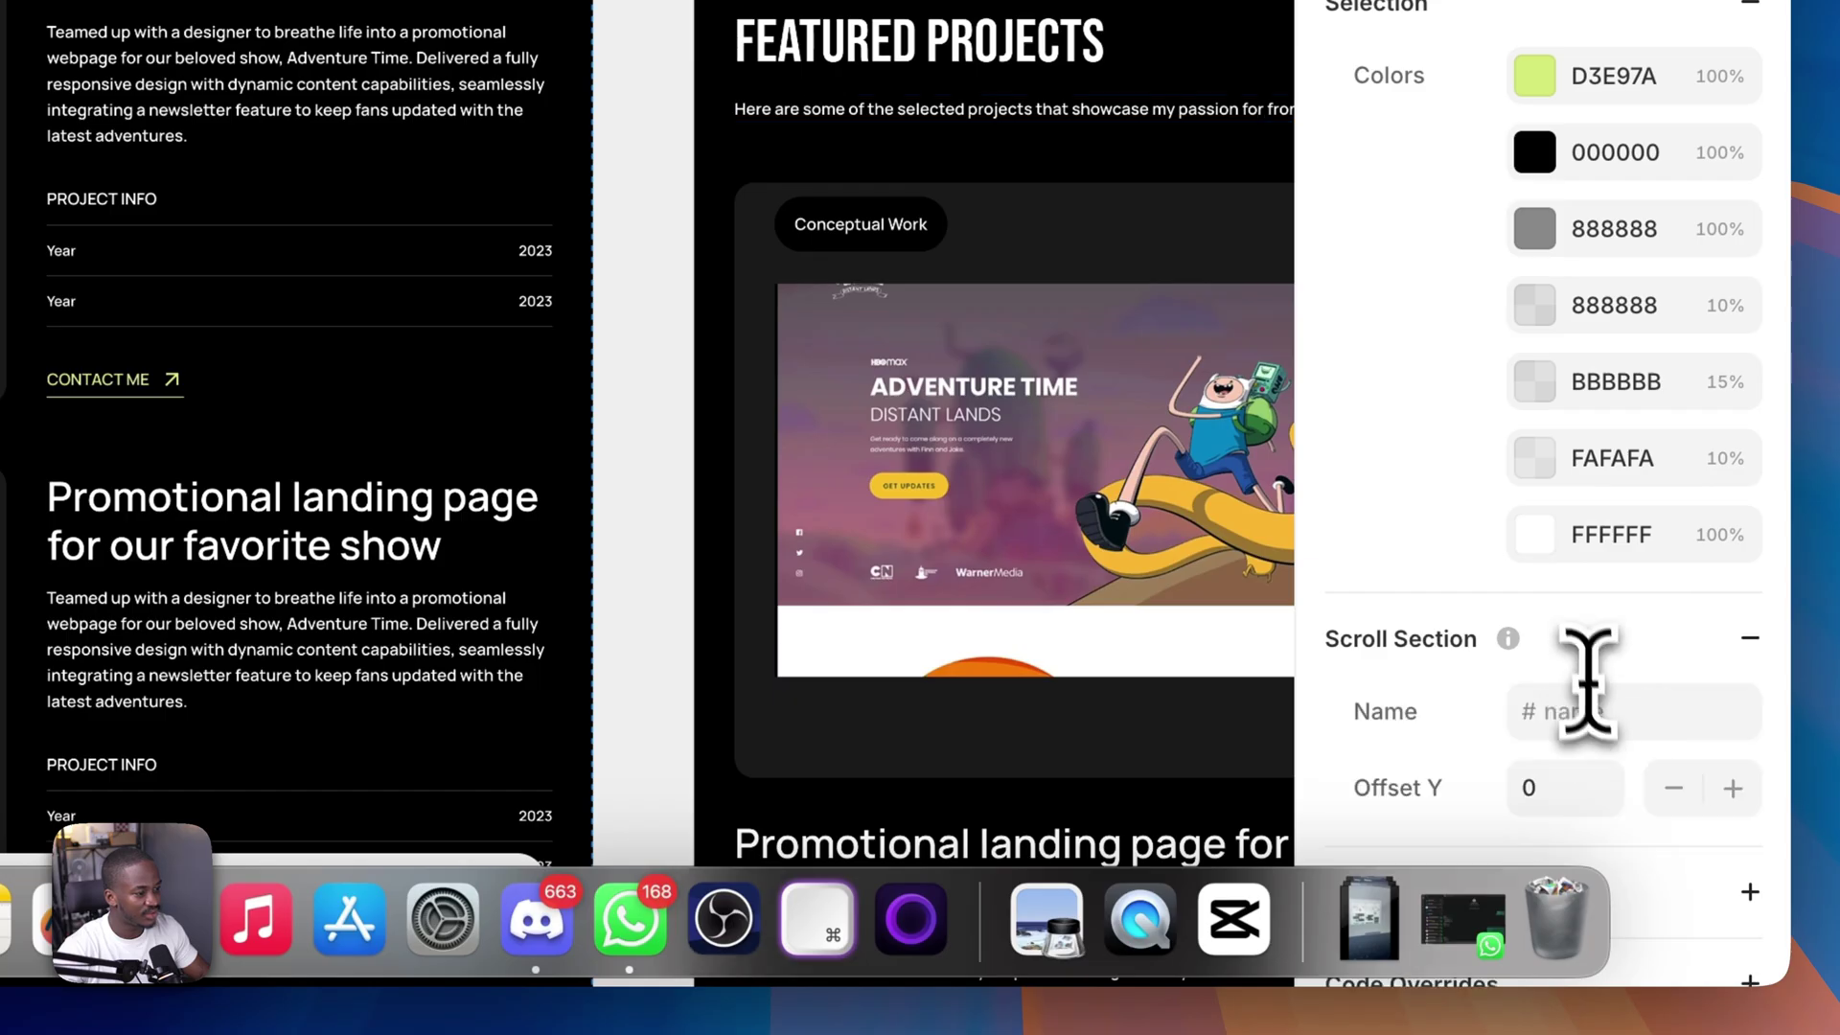
{"action": "left_click", "coordinate": [1595, 709]}
{"action": "type", "text": "co"}
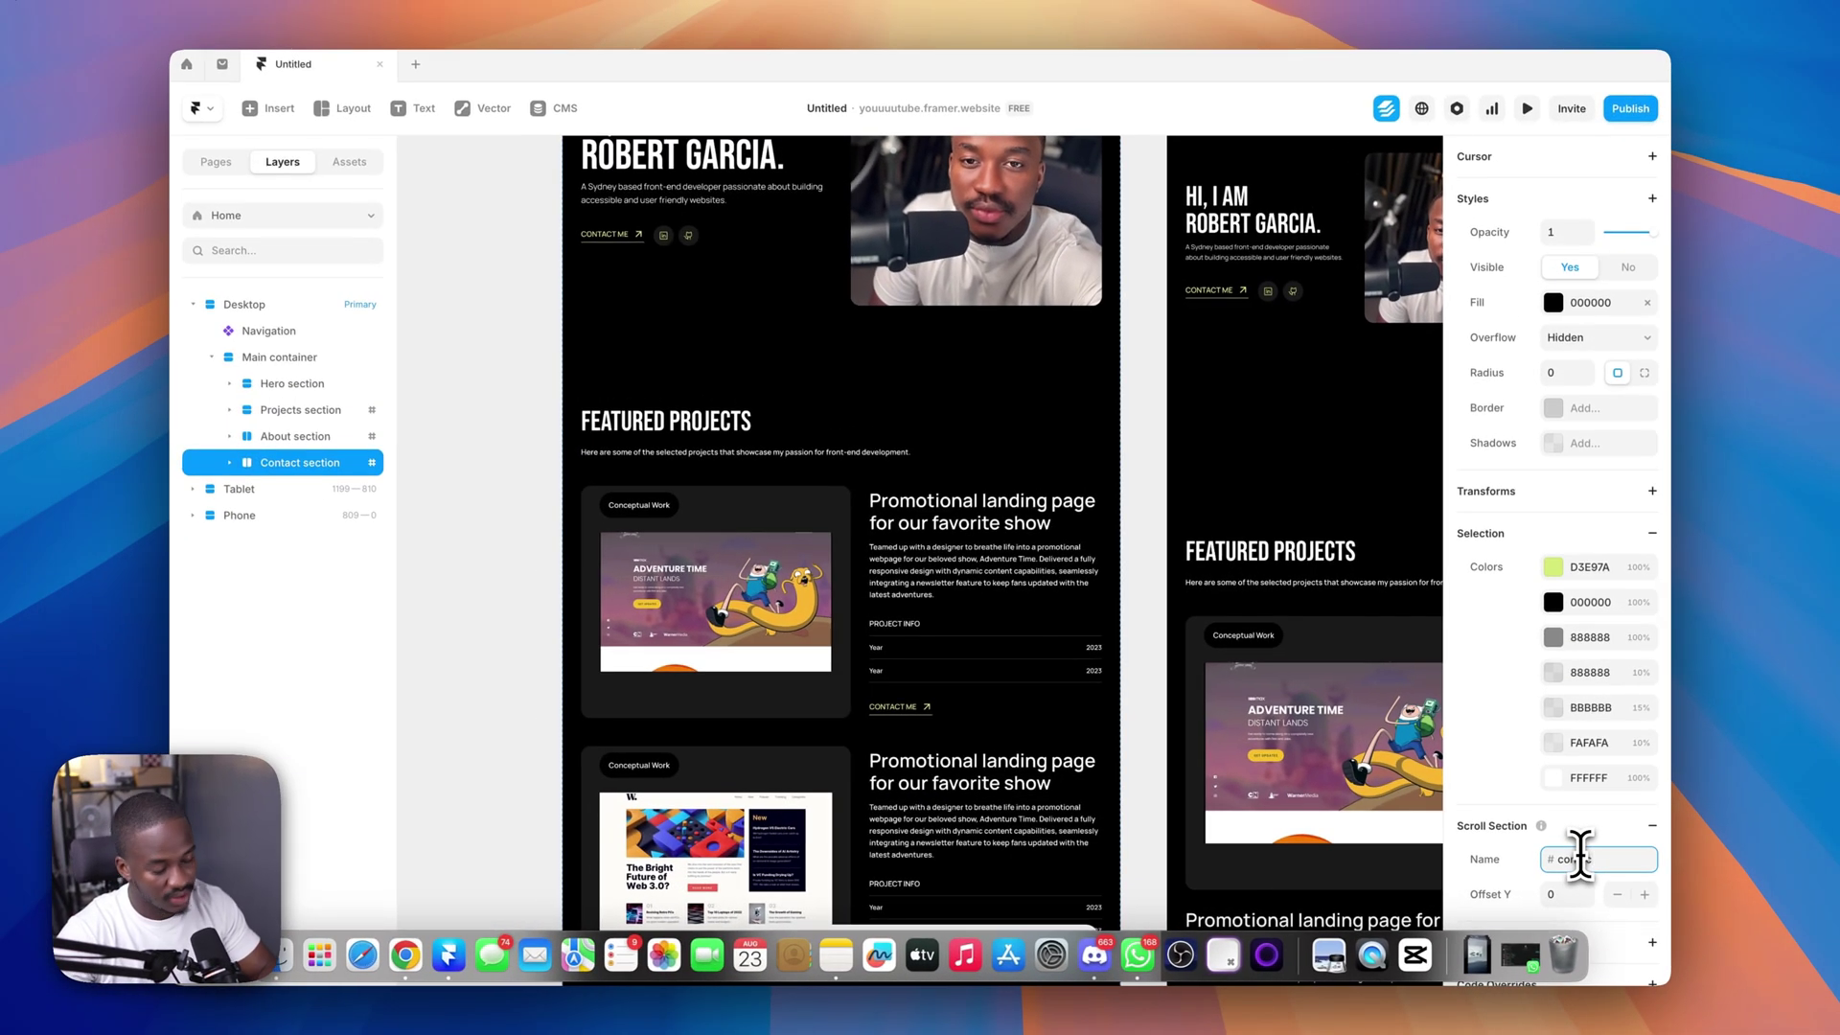
{"action": "key", "text": "BackSpace"}
{"action": "key", "text": "BackSpace"}
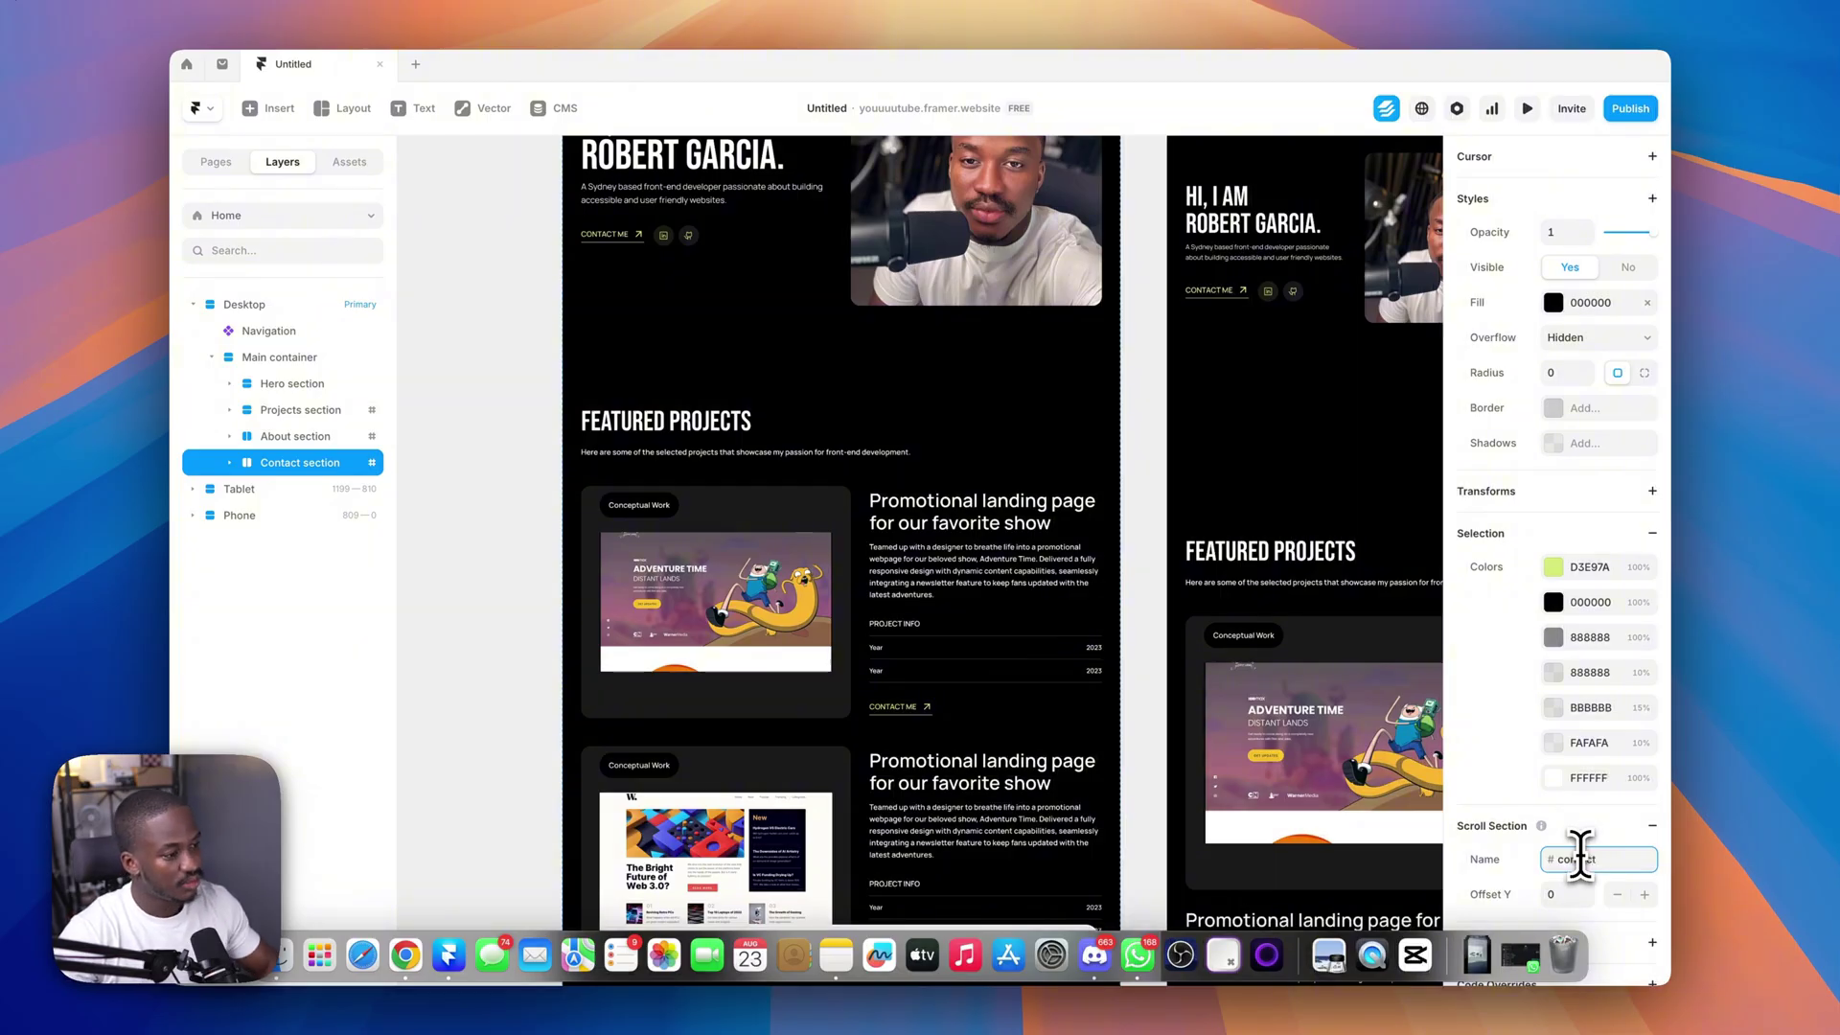
{"action": "left_click", "coordinate": [446, 492]}
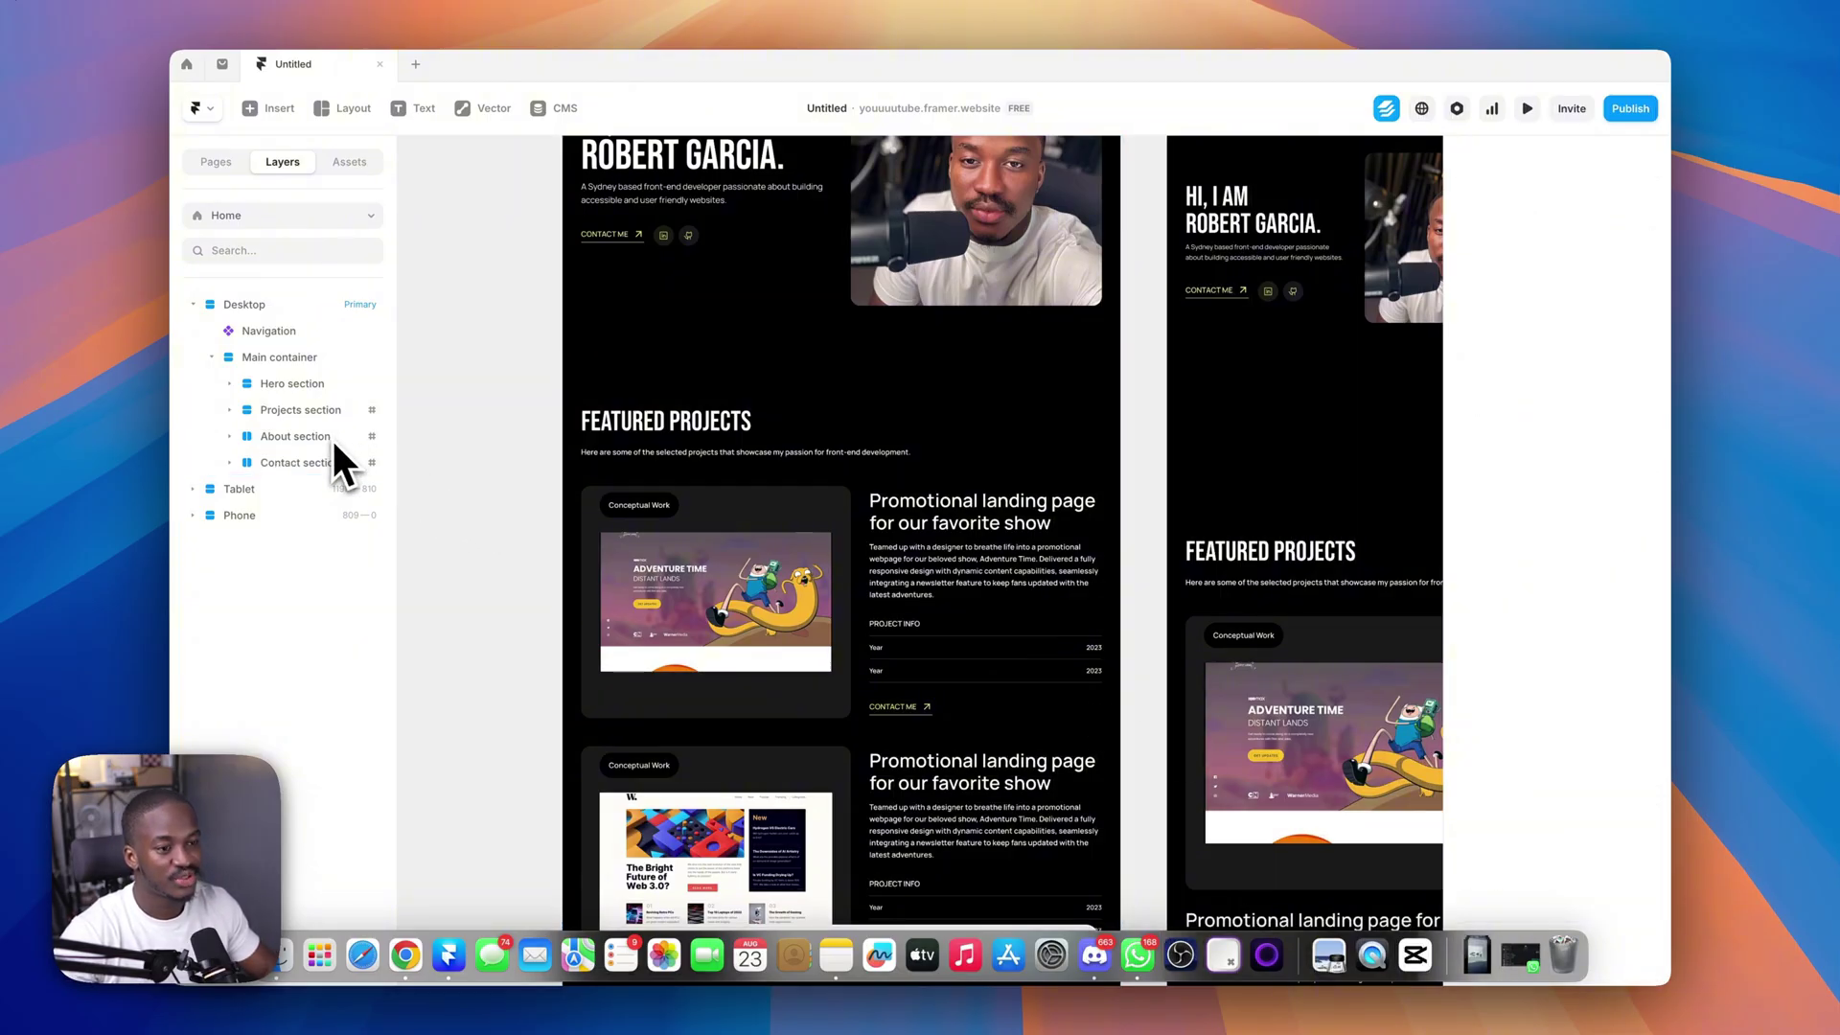
{"action": "scroll", "coordinate": [887, 452], "scroll_direction": "up", "scroll_amount": 10}
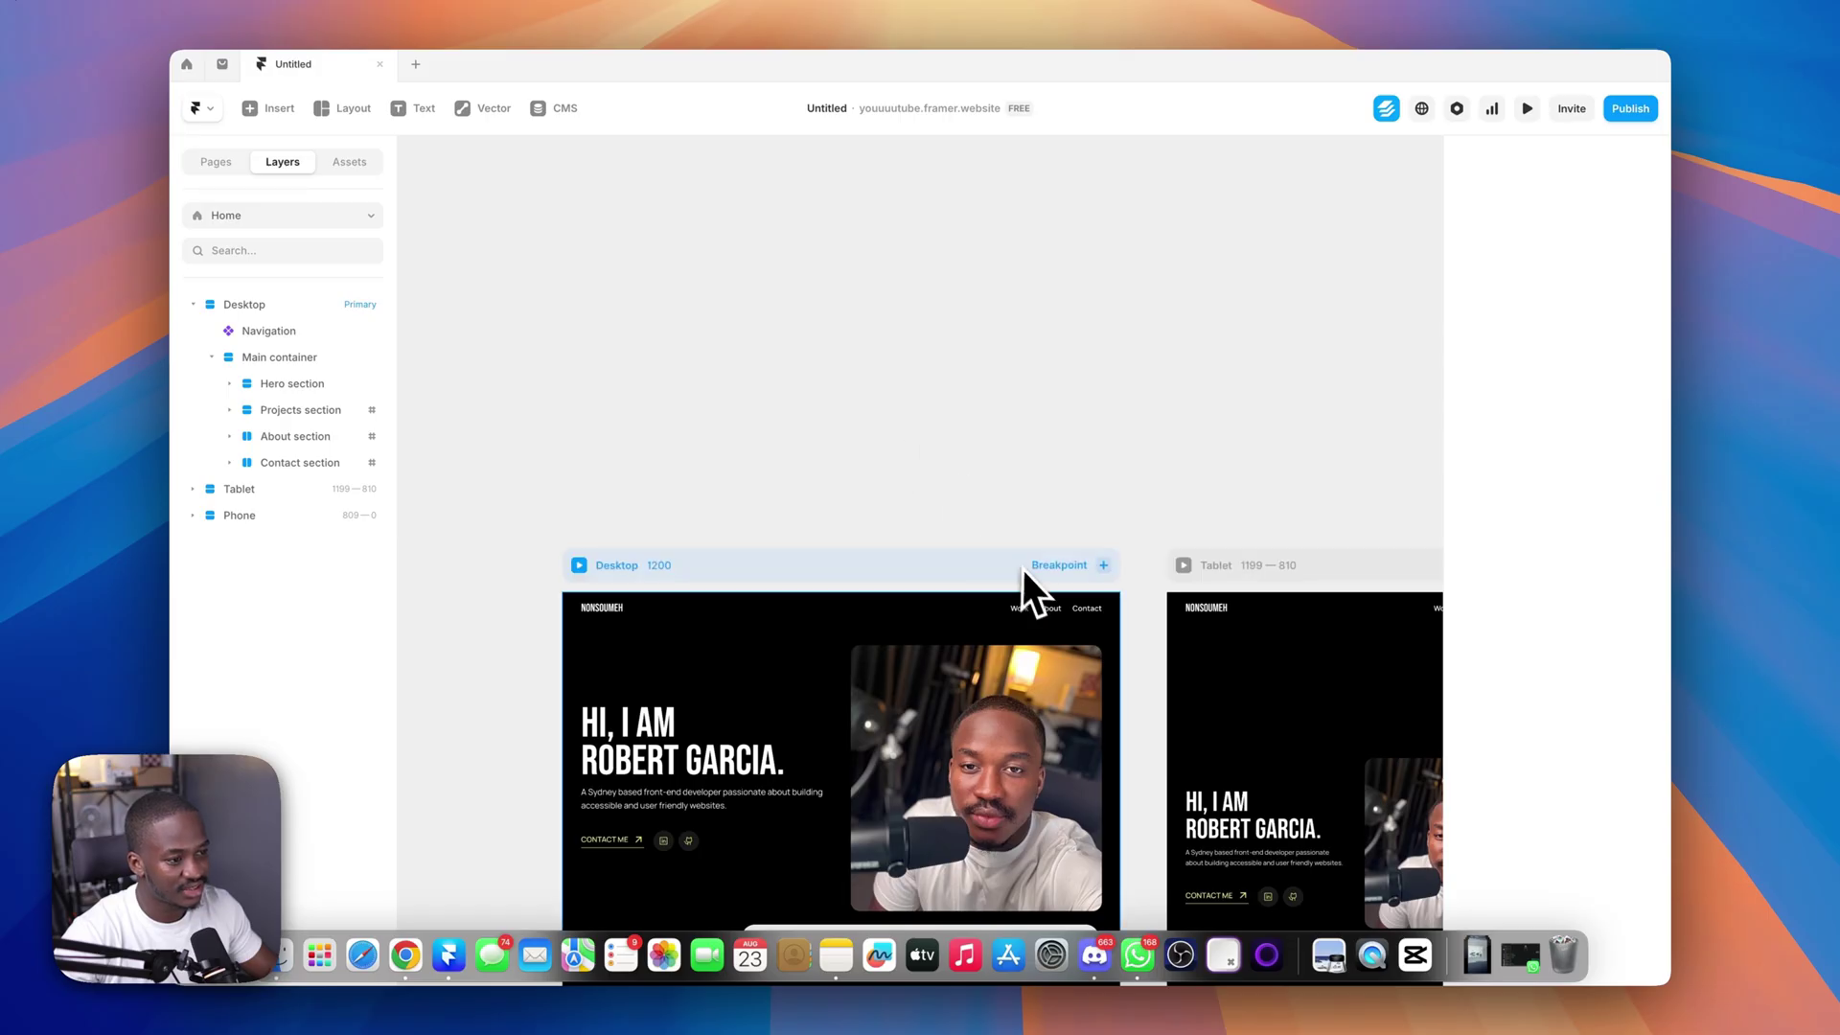
{"action": "scroll", "coordinate": [778, 489], "scroll_direction": "down", "scroll_amount": 8}
{"action": "scroll", "coordinate": [778, 491], "scroll_direction": "up", "scroll_amount": 5}
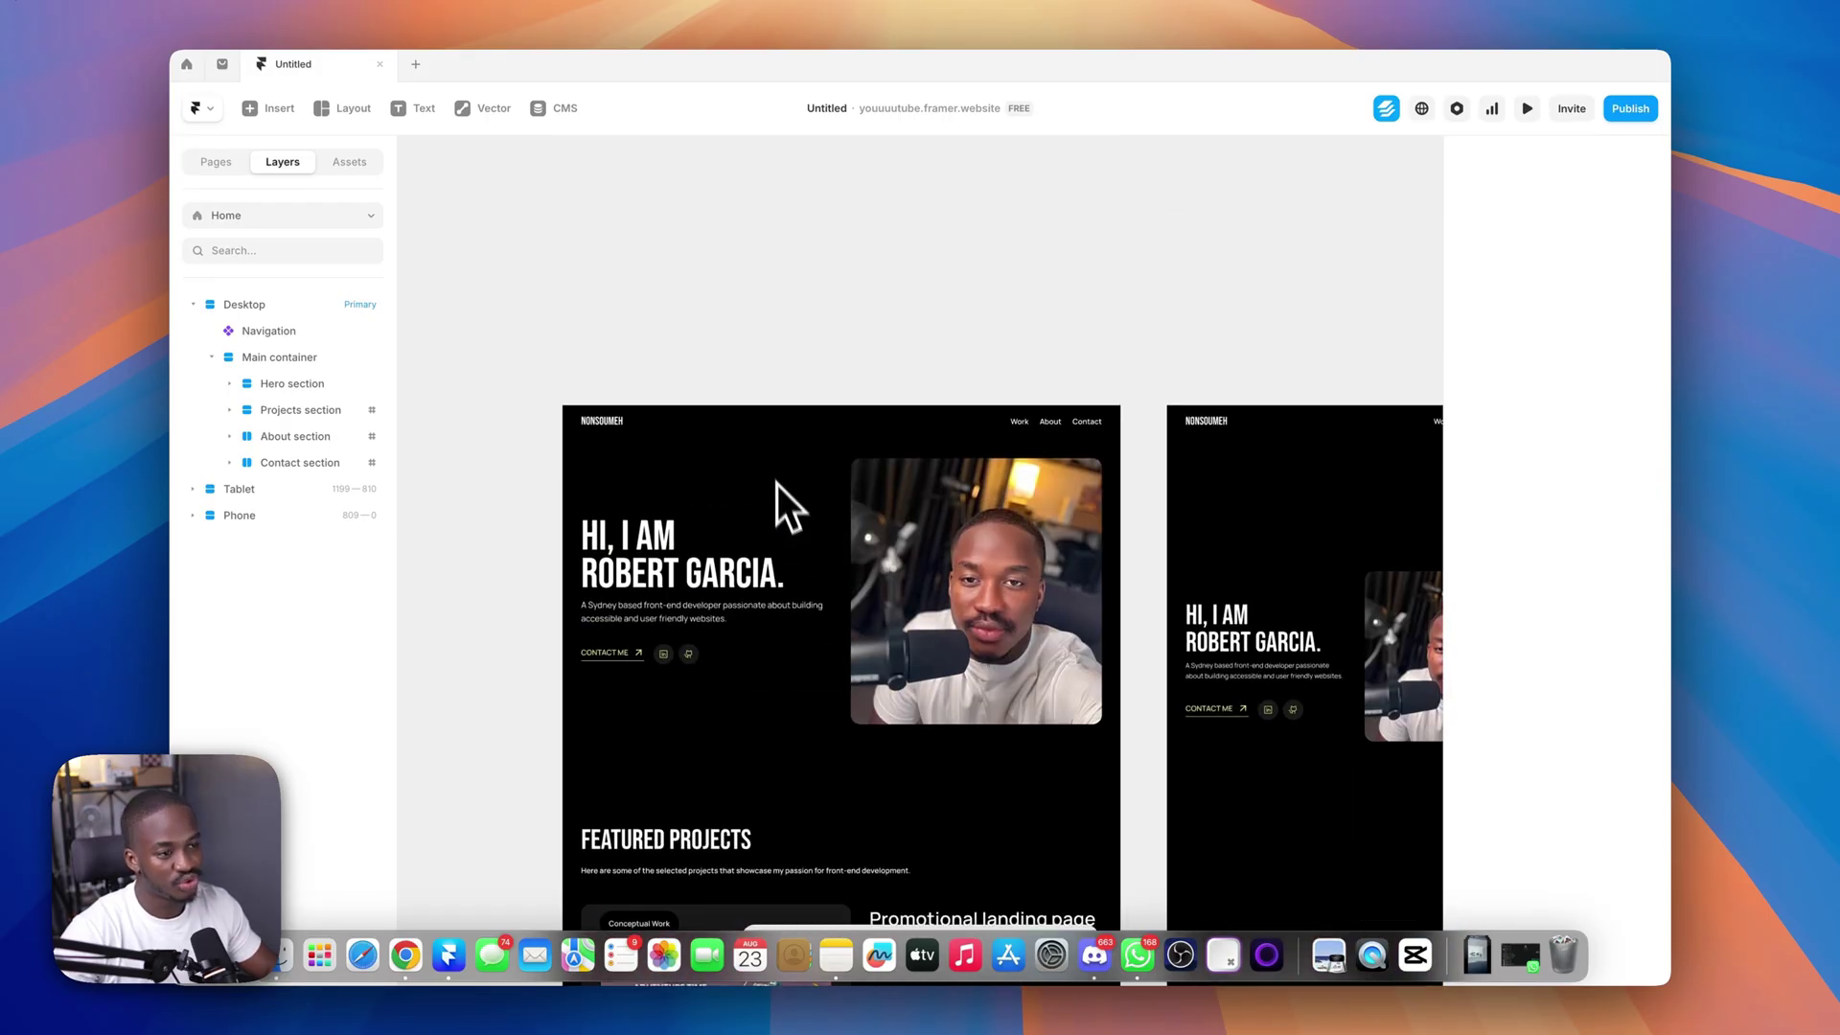
- In the Navigation component, link the desktop Work text to the Home page's #projects section with smooth scrolling
{"action": "left_click", "coordinate": [739, 422]}
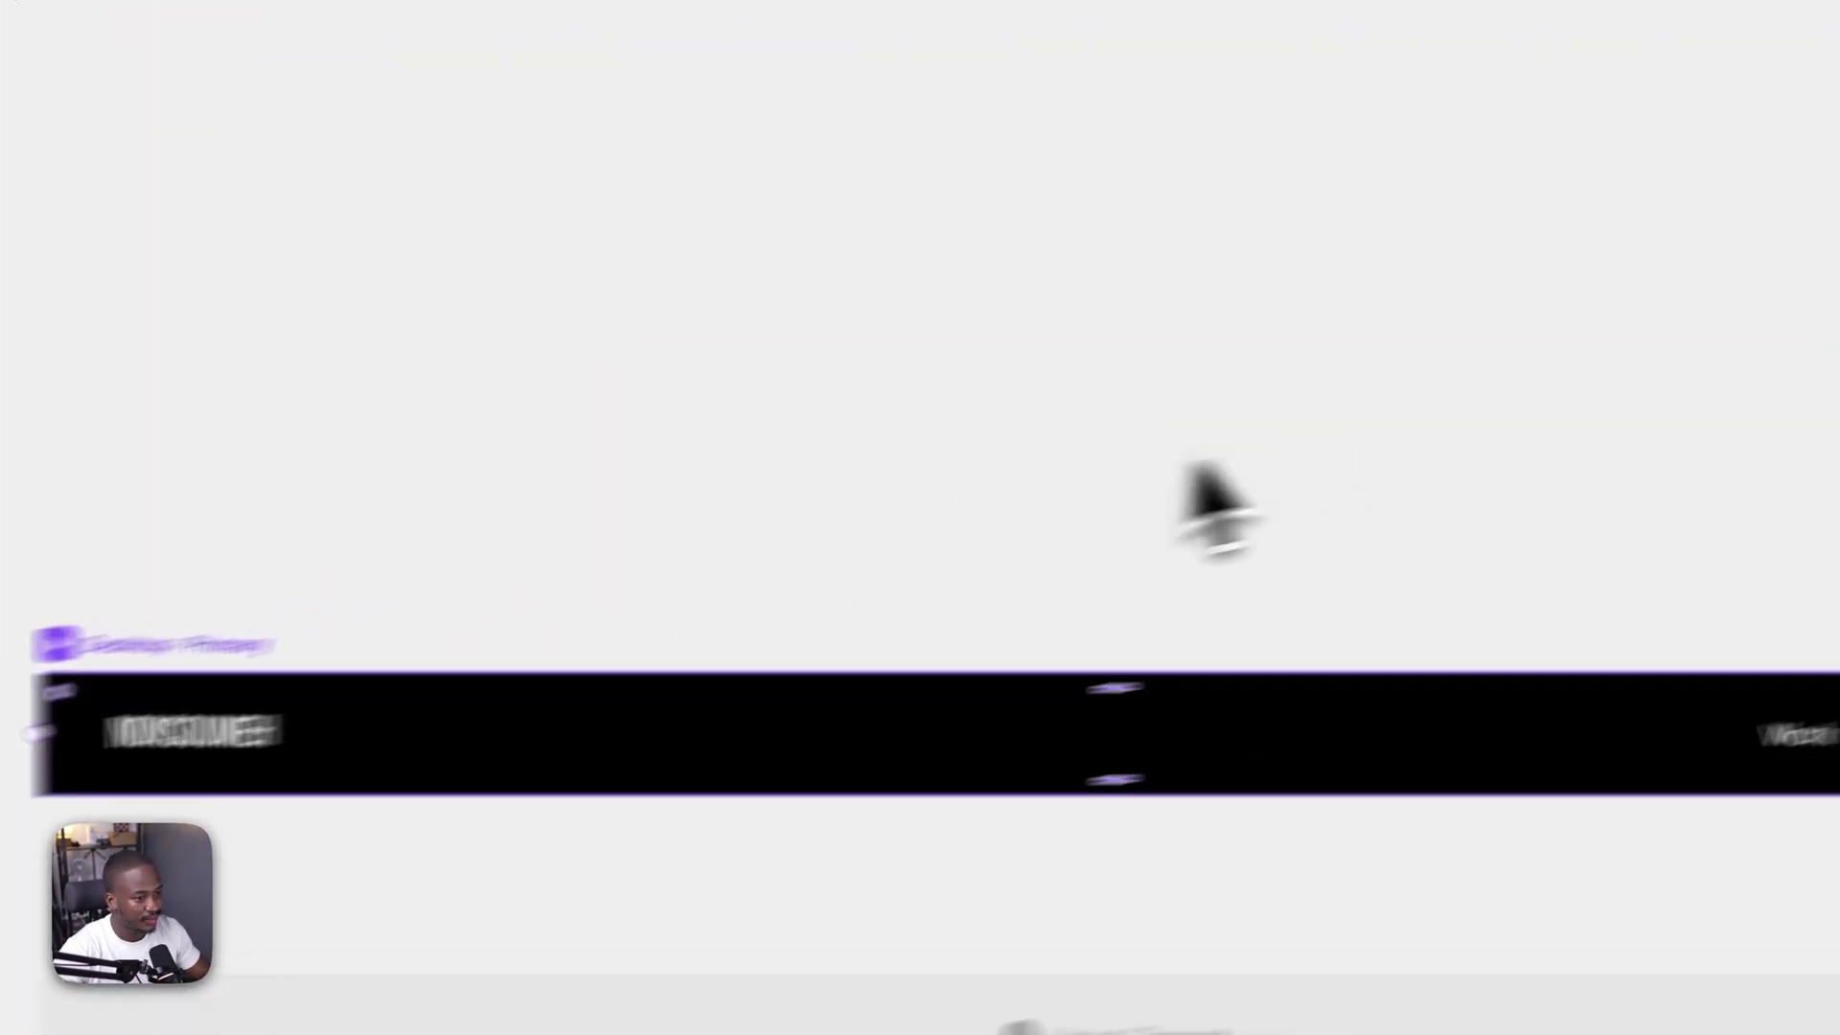
{"action": "left_click", "coordinate": [1203, 657]}
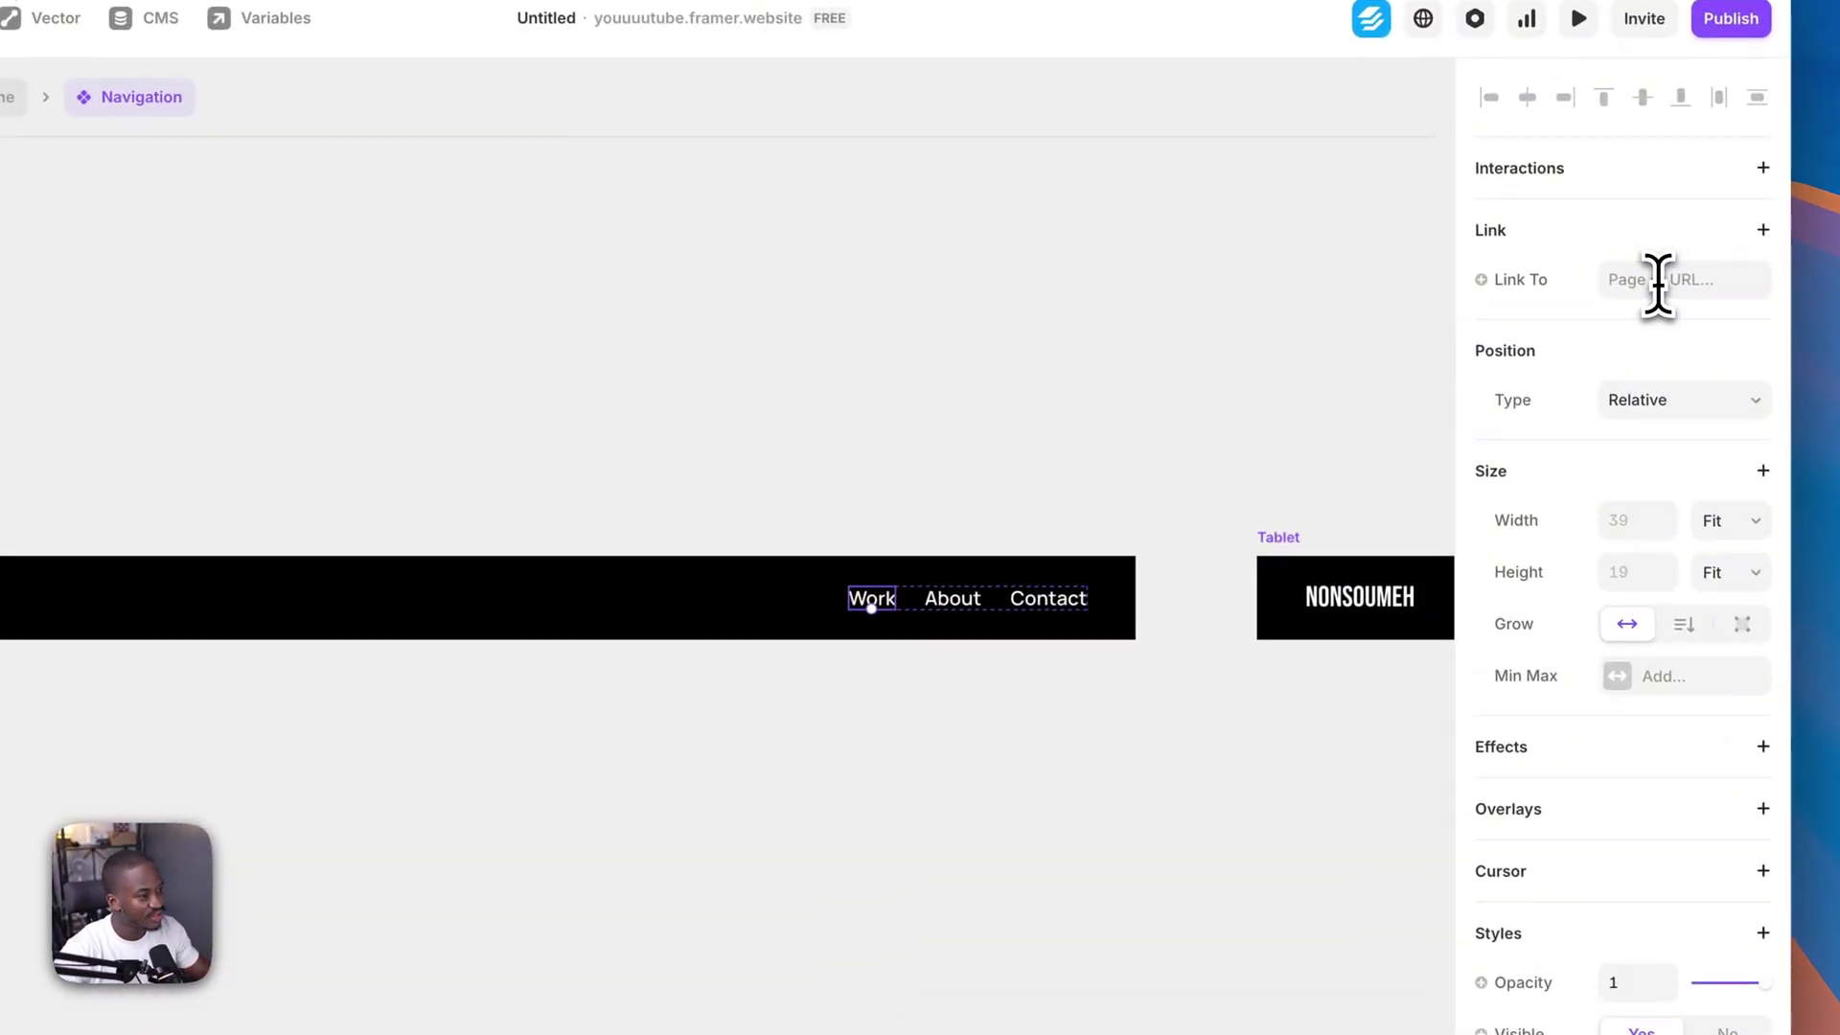
{"action": "left_click", "coordinate": [1658, 279]}
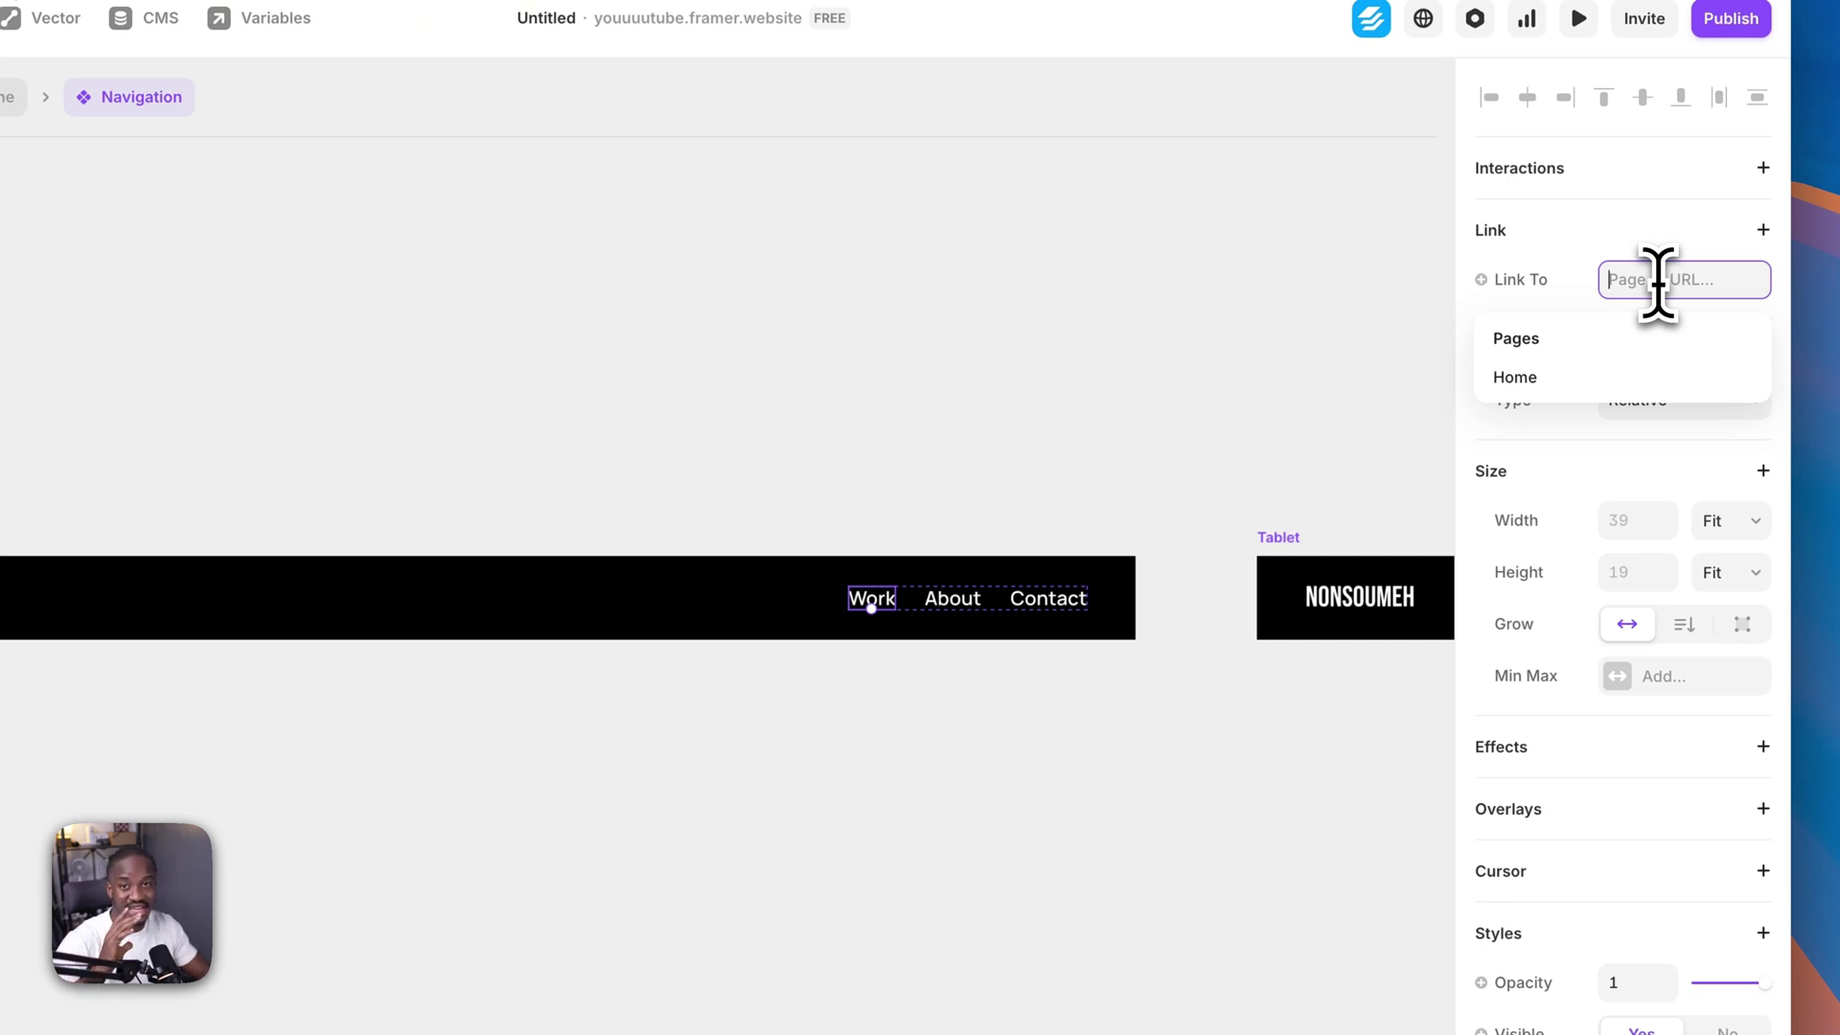
{"action": "left_click", "coordinate": [1531, 387]}
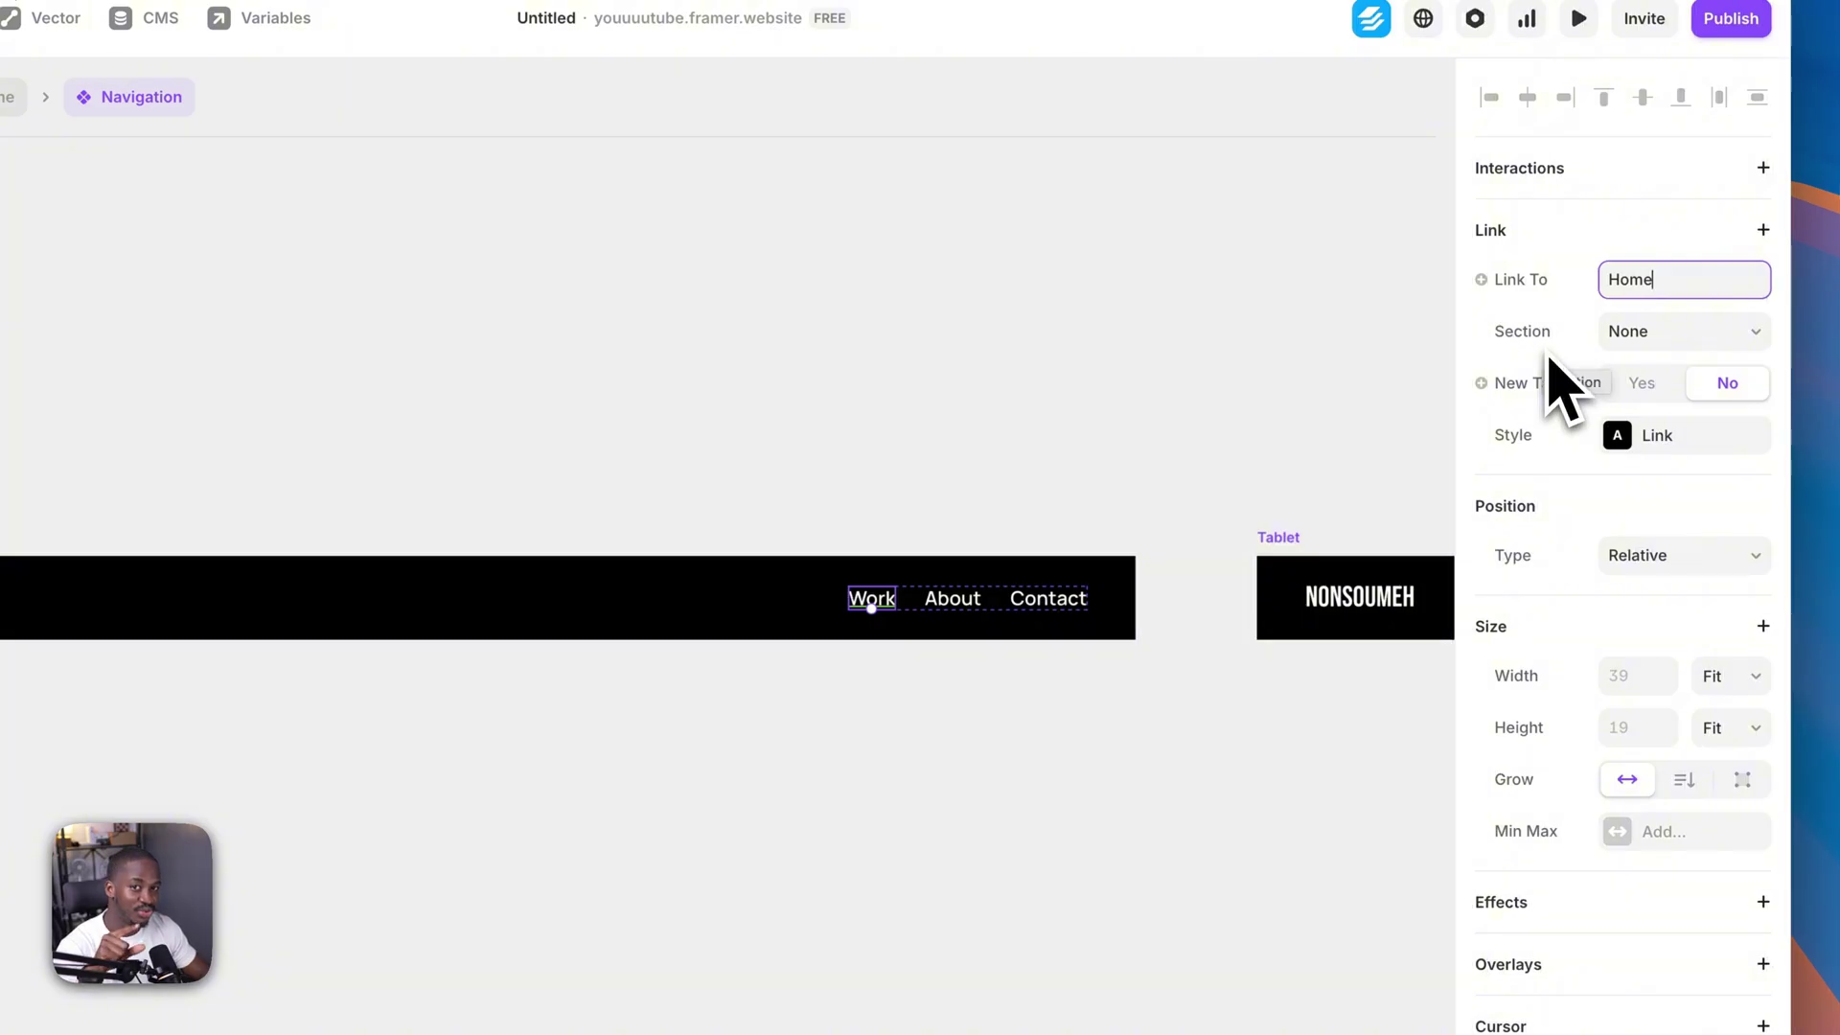
{"action": "left_click", "coordinate": [1684, 337]}
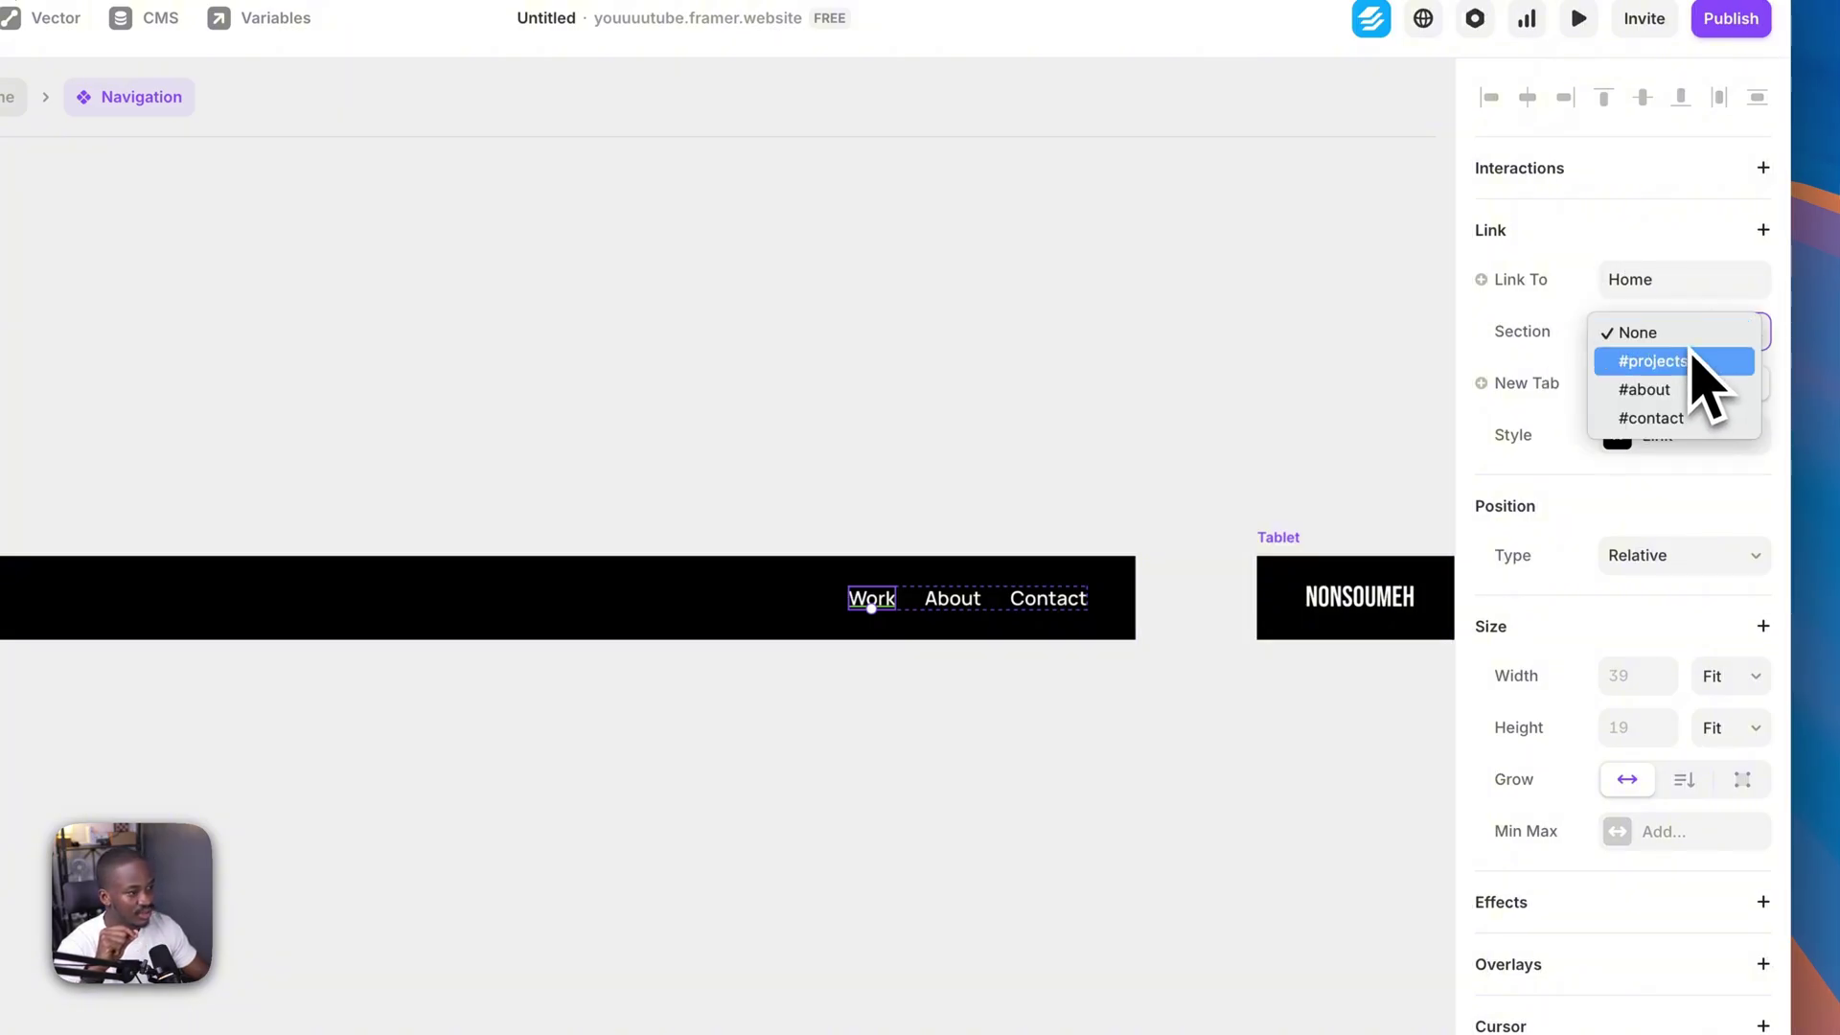
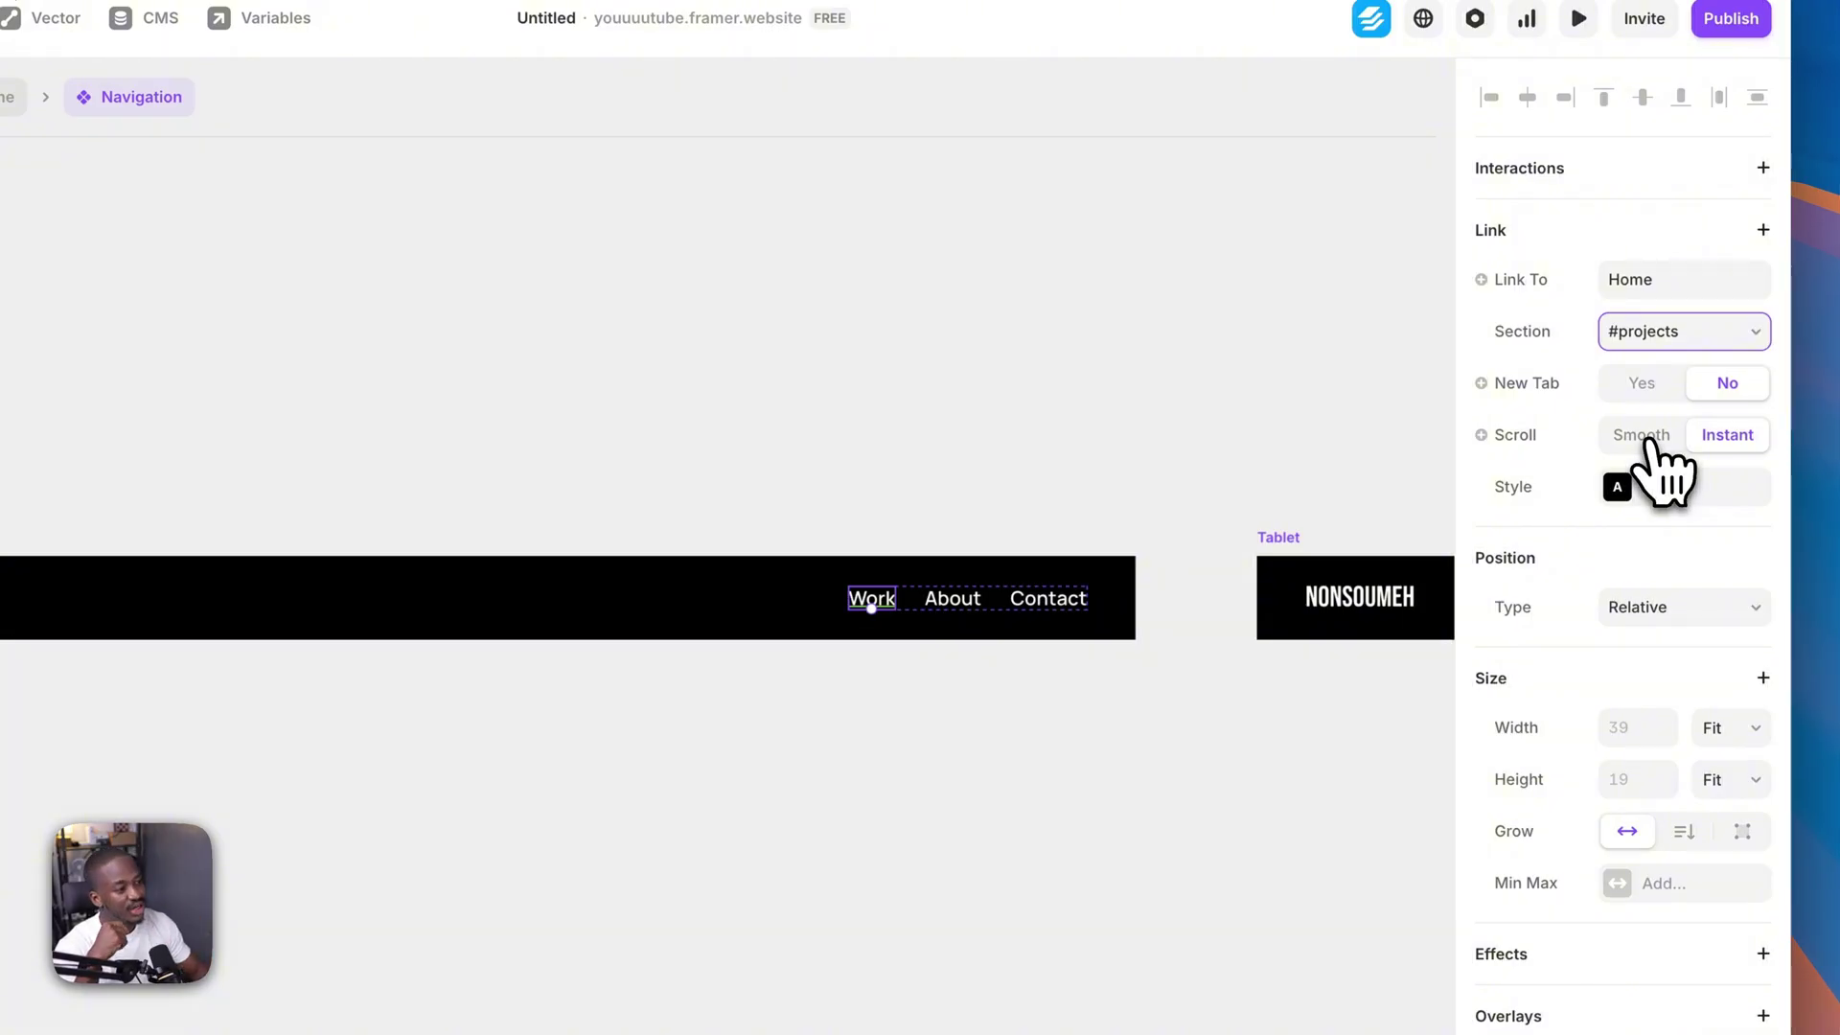
{"action": "left_click", "coordinate": [1640, 436]}
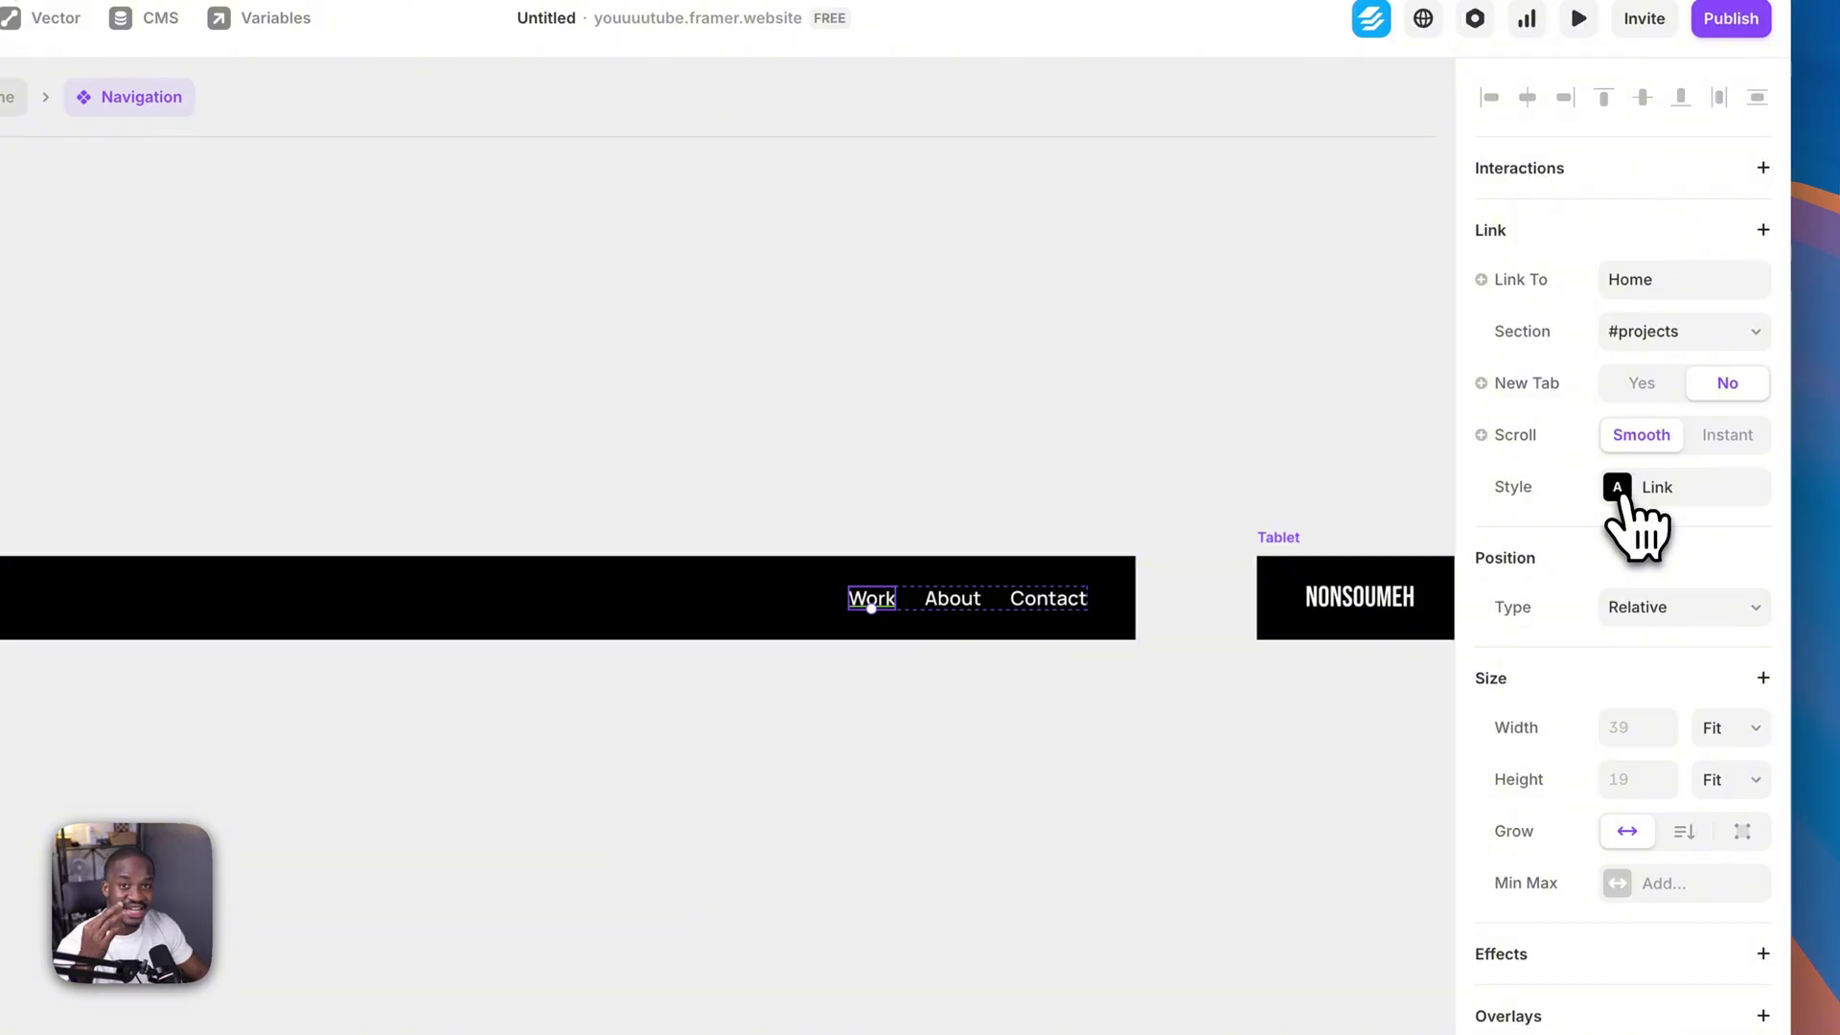
- Edit the Link style to remove its default underline decoration and its Current state, and clear the selection
{"action": "left_click", "coordinate": [1623, 496]}
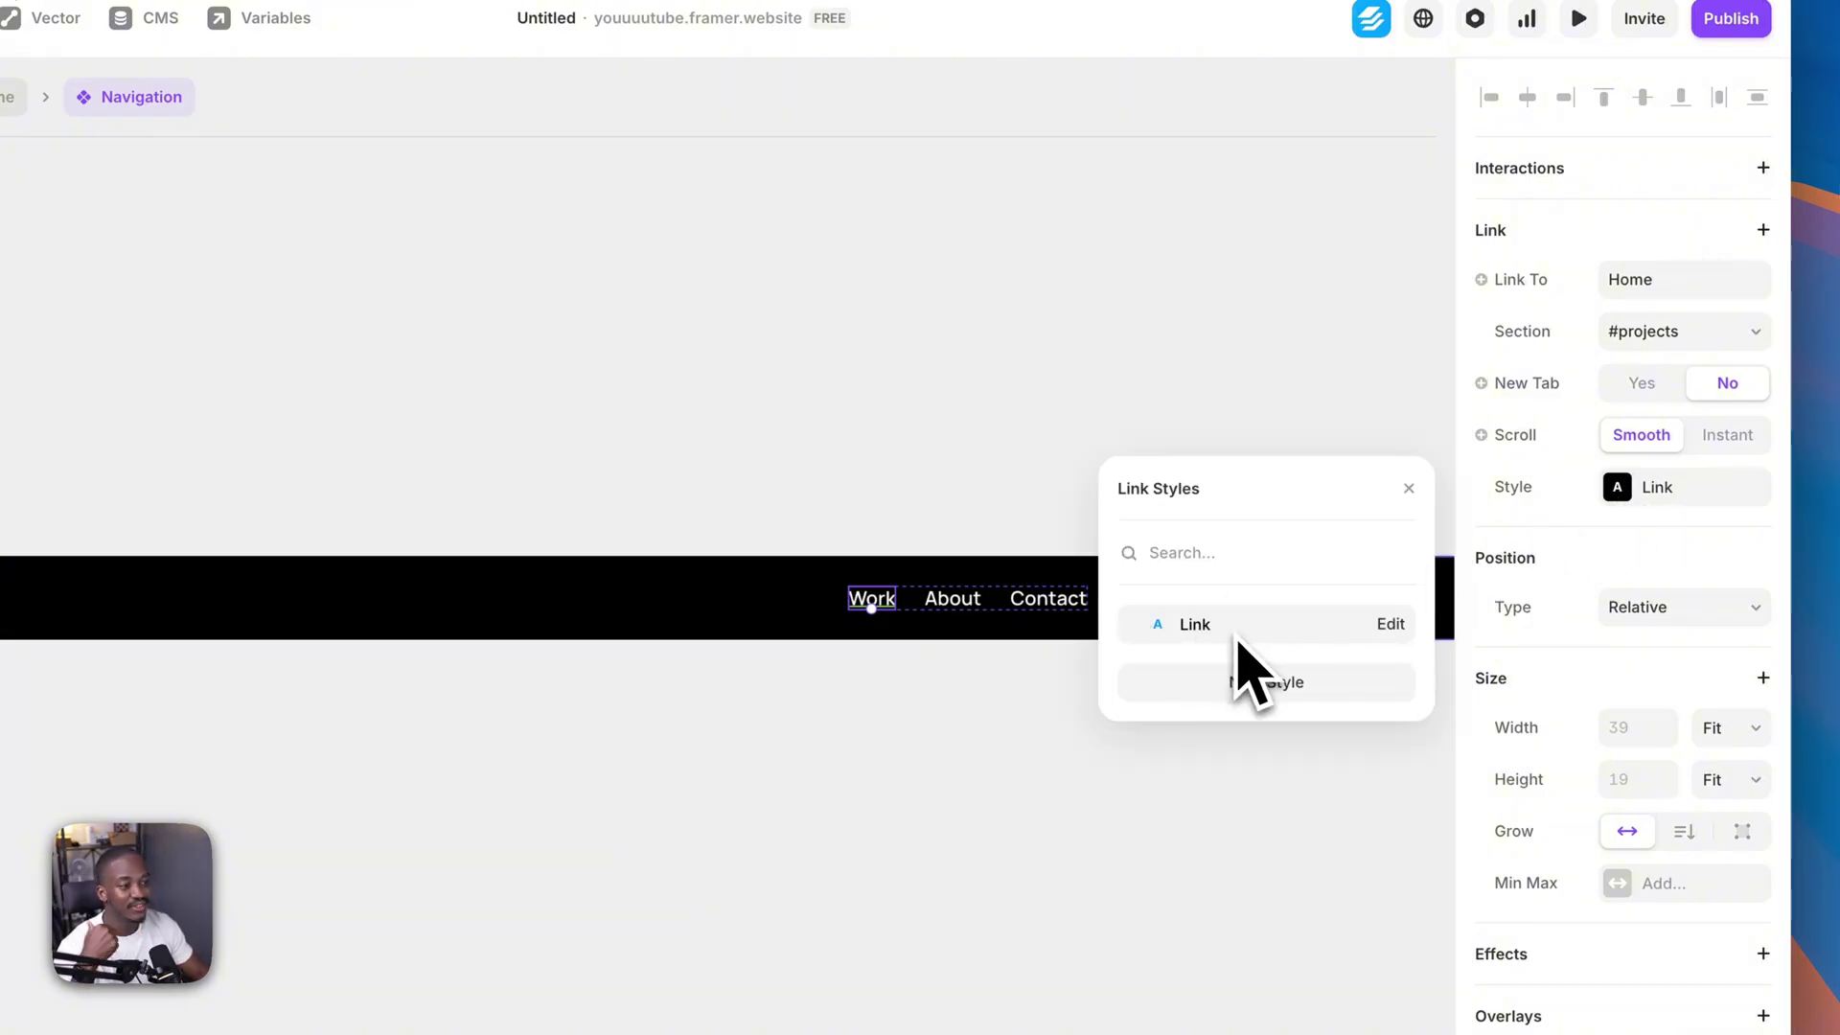
{"action": "left_click", "coordinate": [1391, 625]}
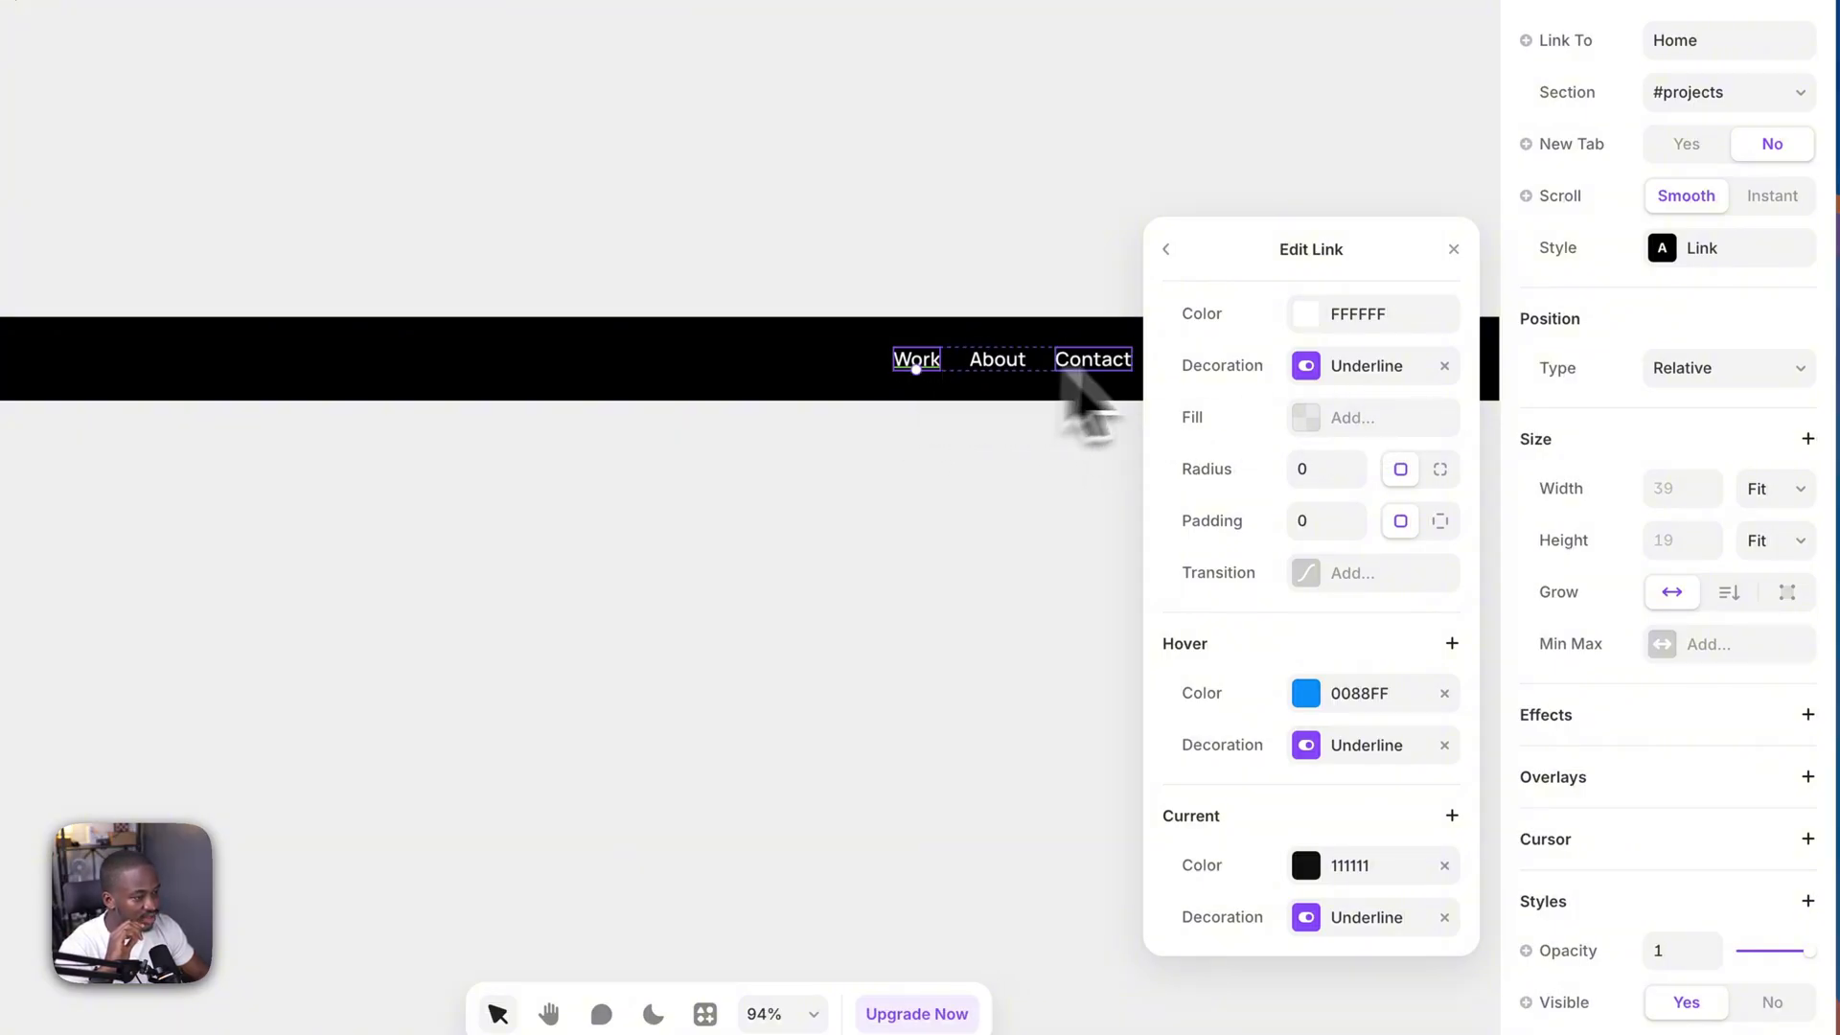
{"action": "left_click", "coordinate": [1445, 366]}
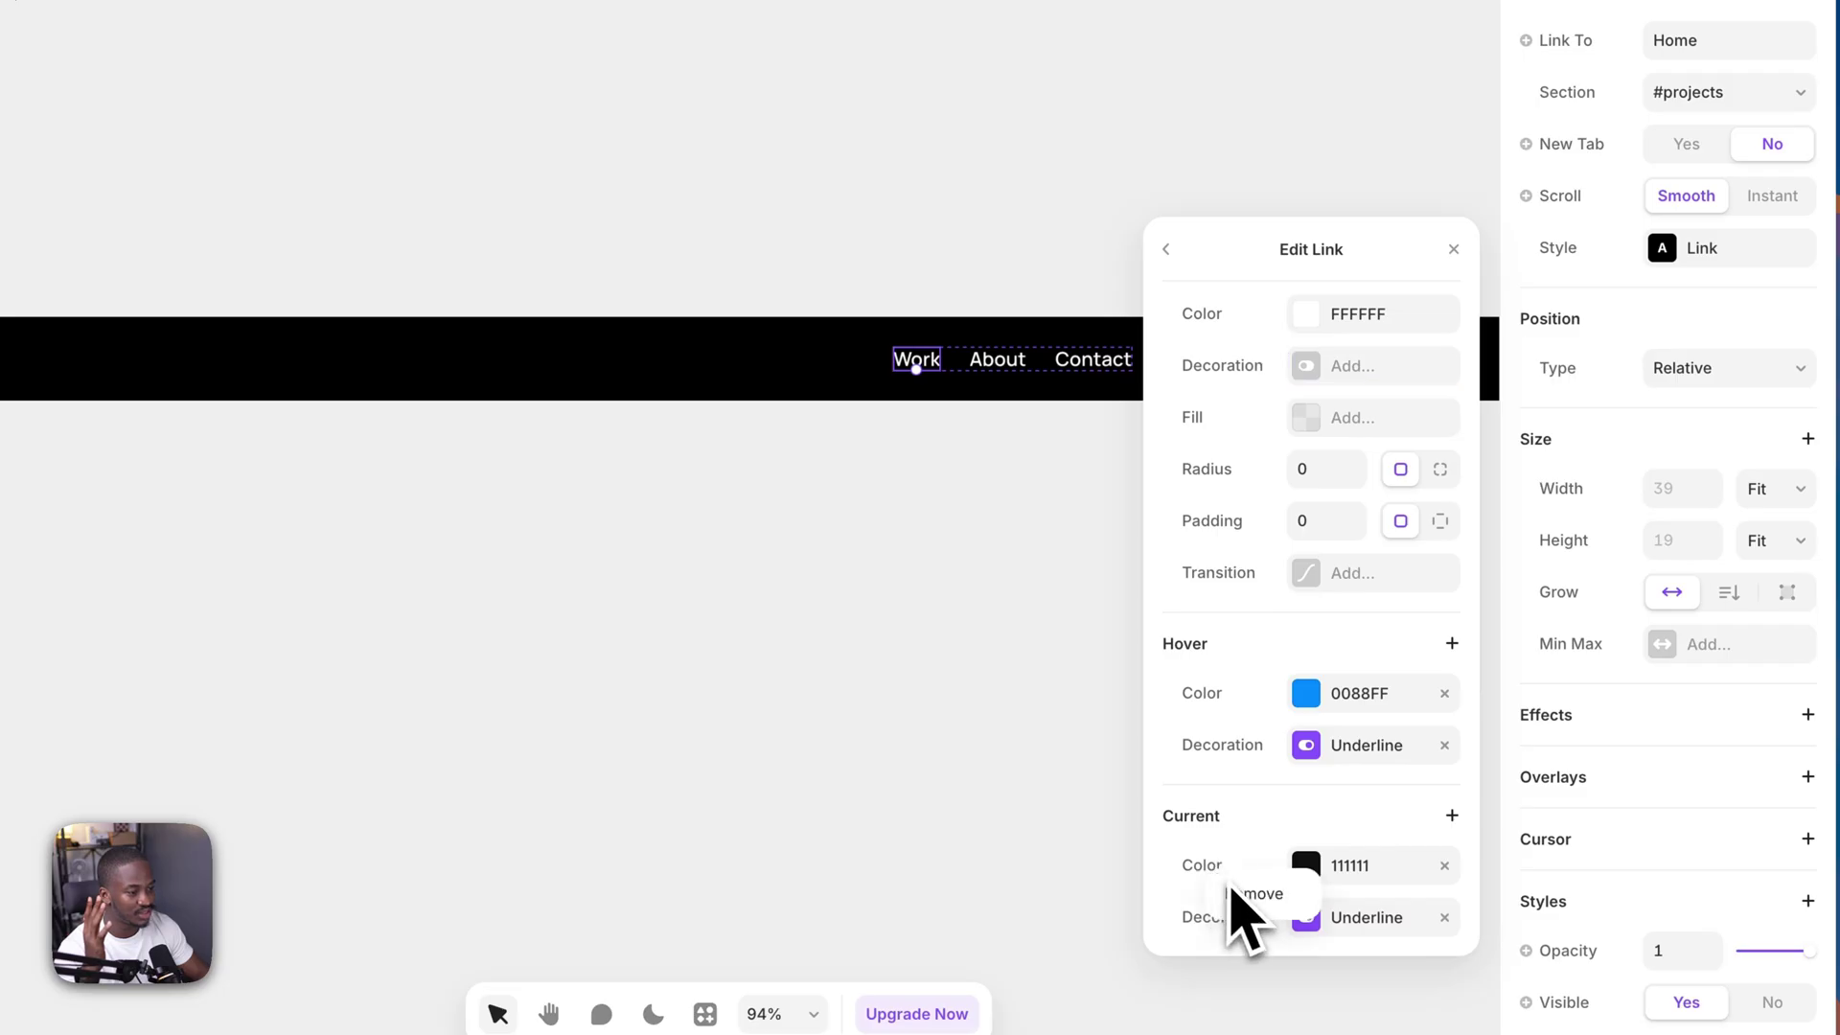
{"action": "key", "text": "super+z"}
{"action": "key", "text": "super+z"}
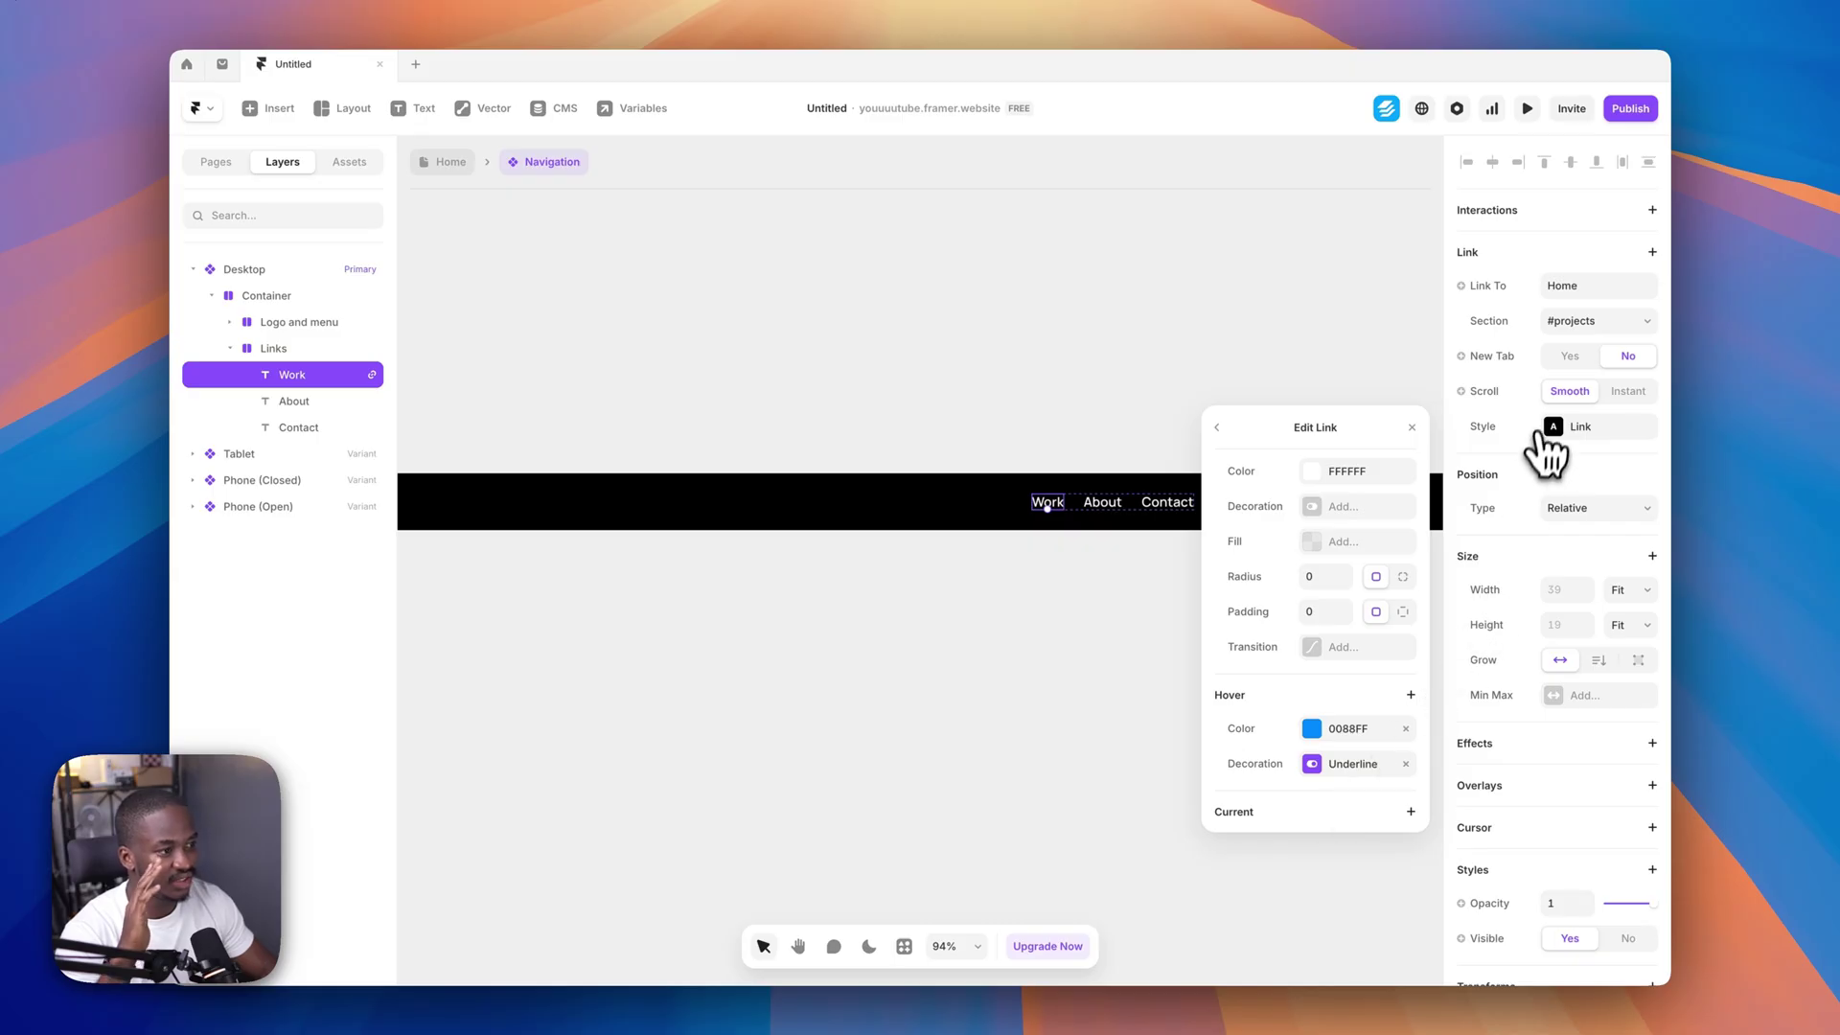
{"action": "left_click", "coordinate": [1075, 343]}
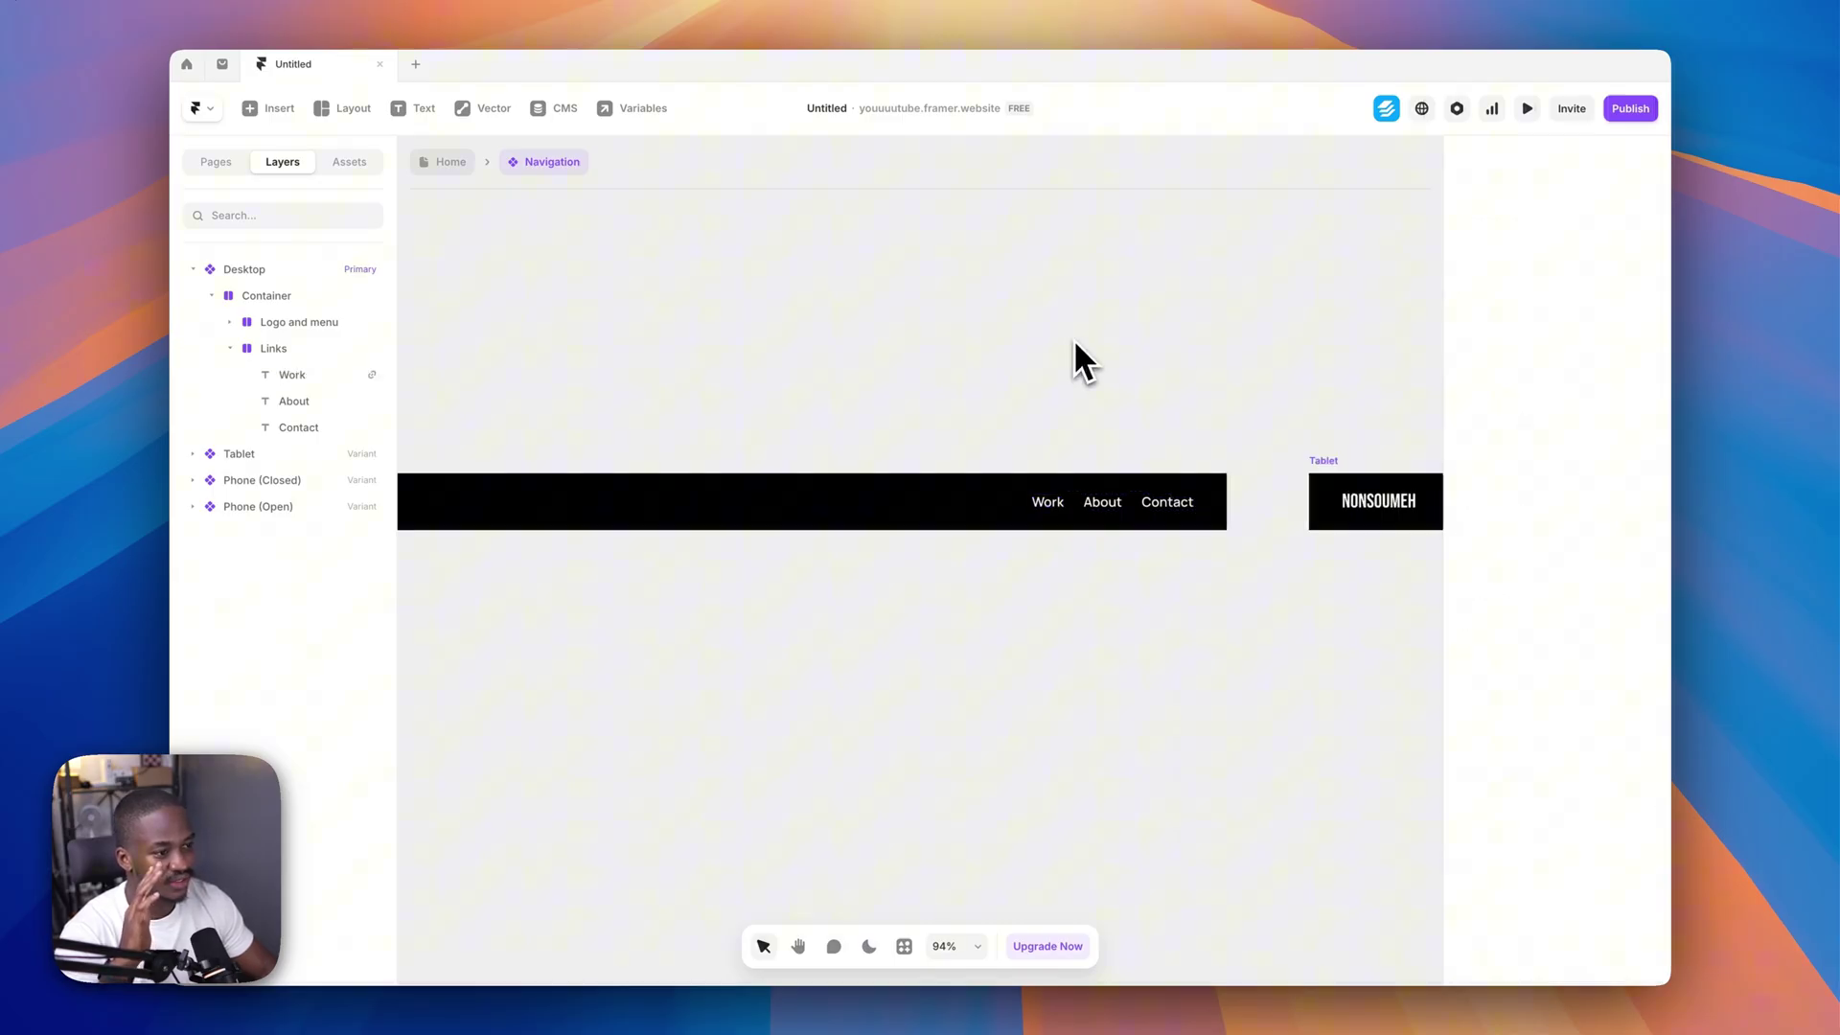
- Link the desktop About text to the Home page's #about section with smooth scrolling and check its link style
{"action": "left_click", "coordinate": [1102, 502]}
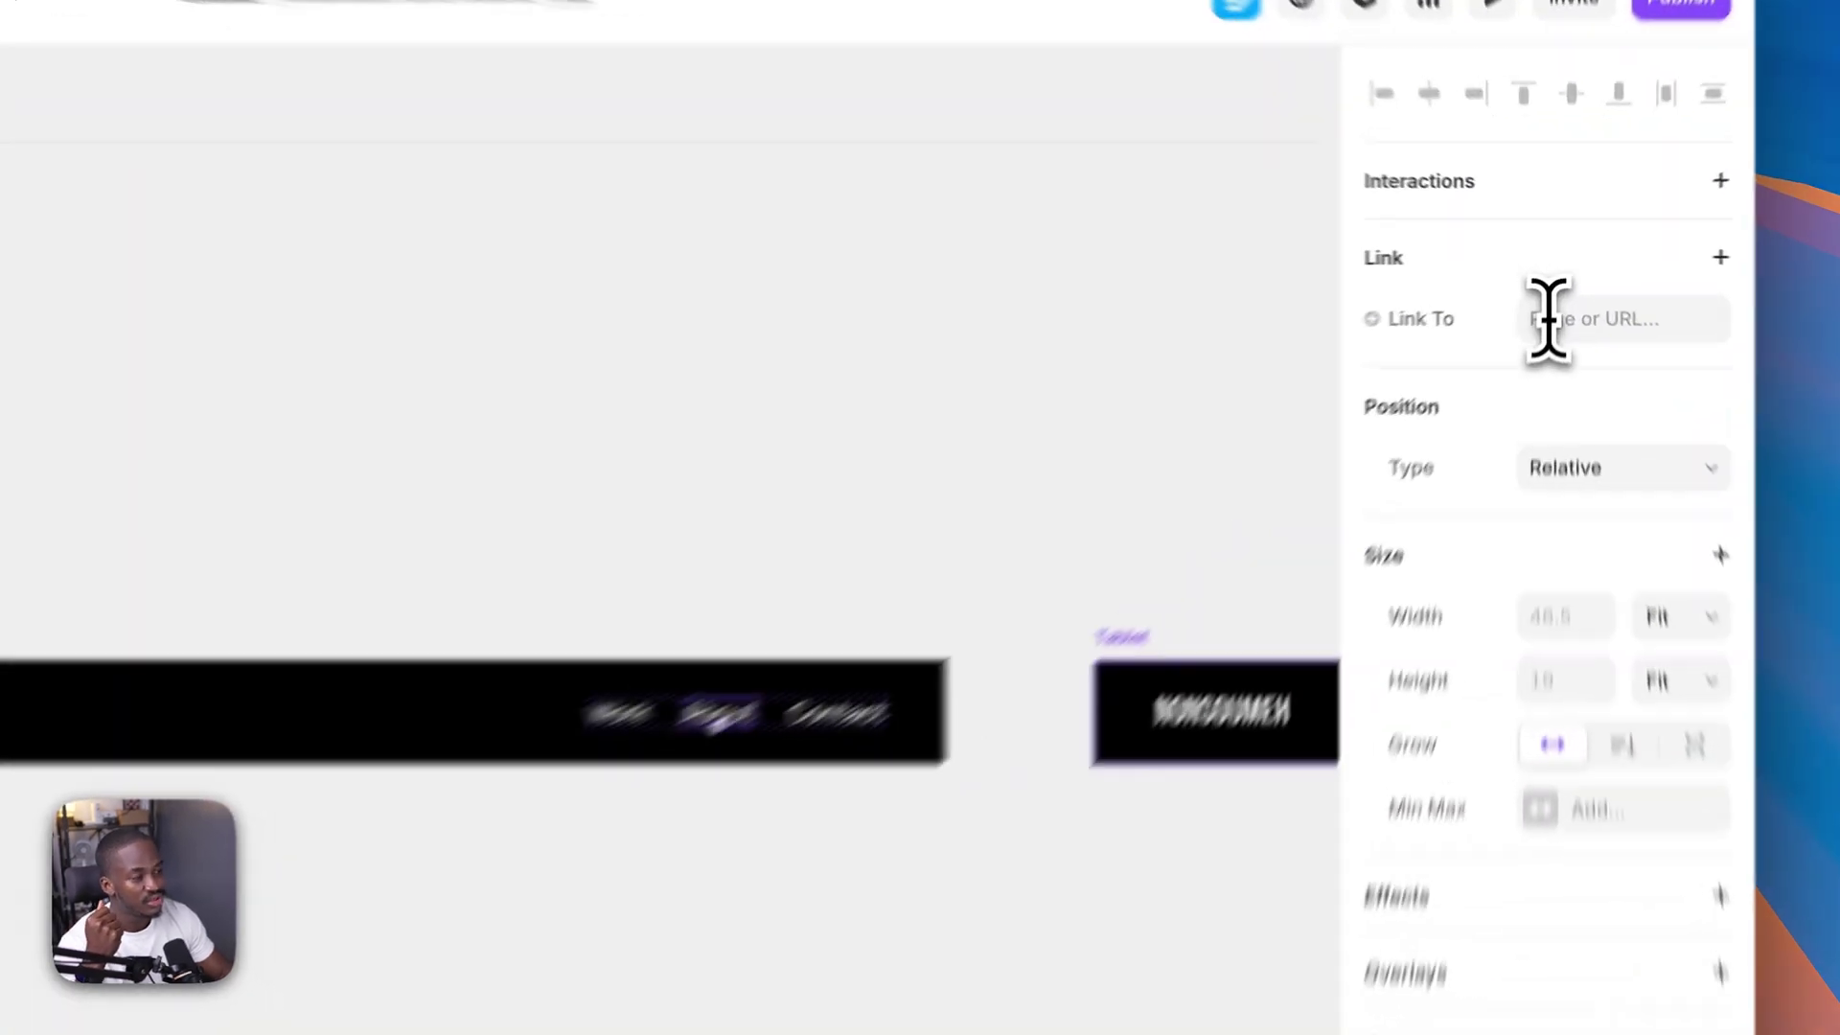
{"action": "left_click", "coordinate": [1548, 286]}
{"action": "left_click", "coordinate": [1466, 476]}
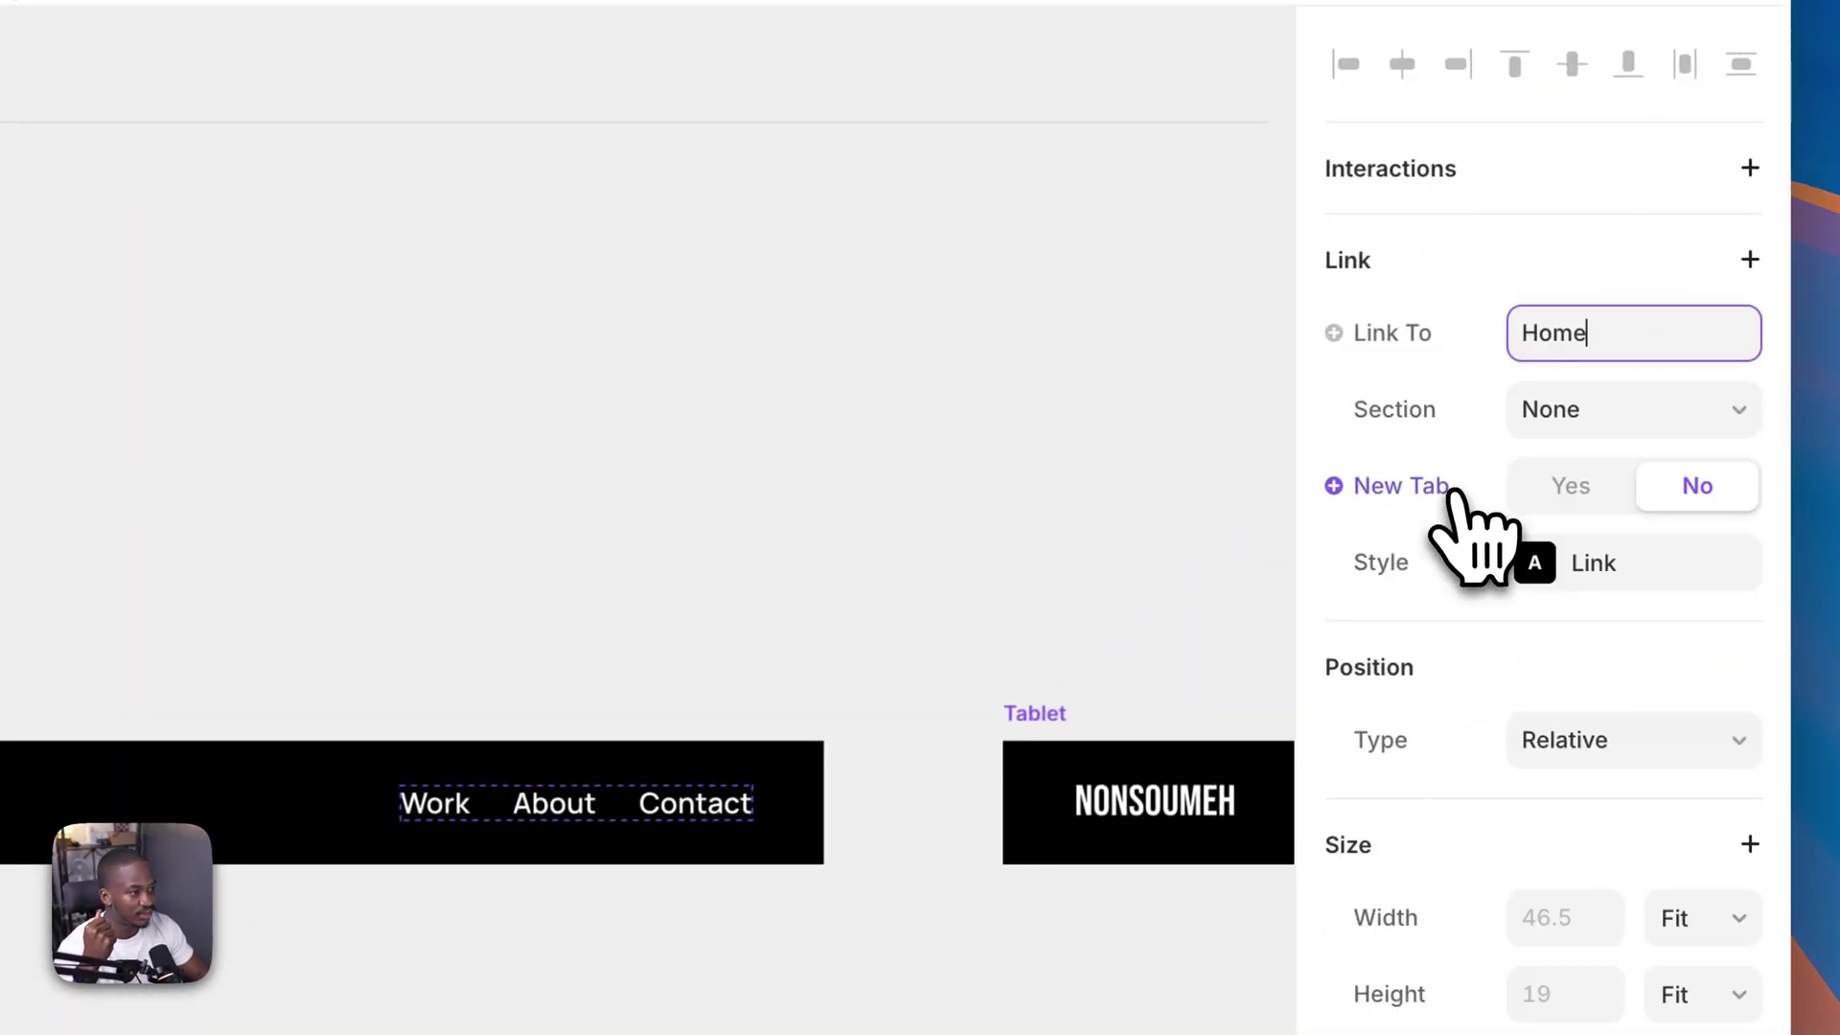
{"action": "left_click", "coordinate": [1634, 429]}
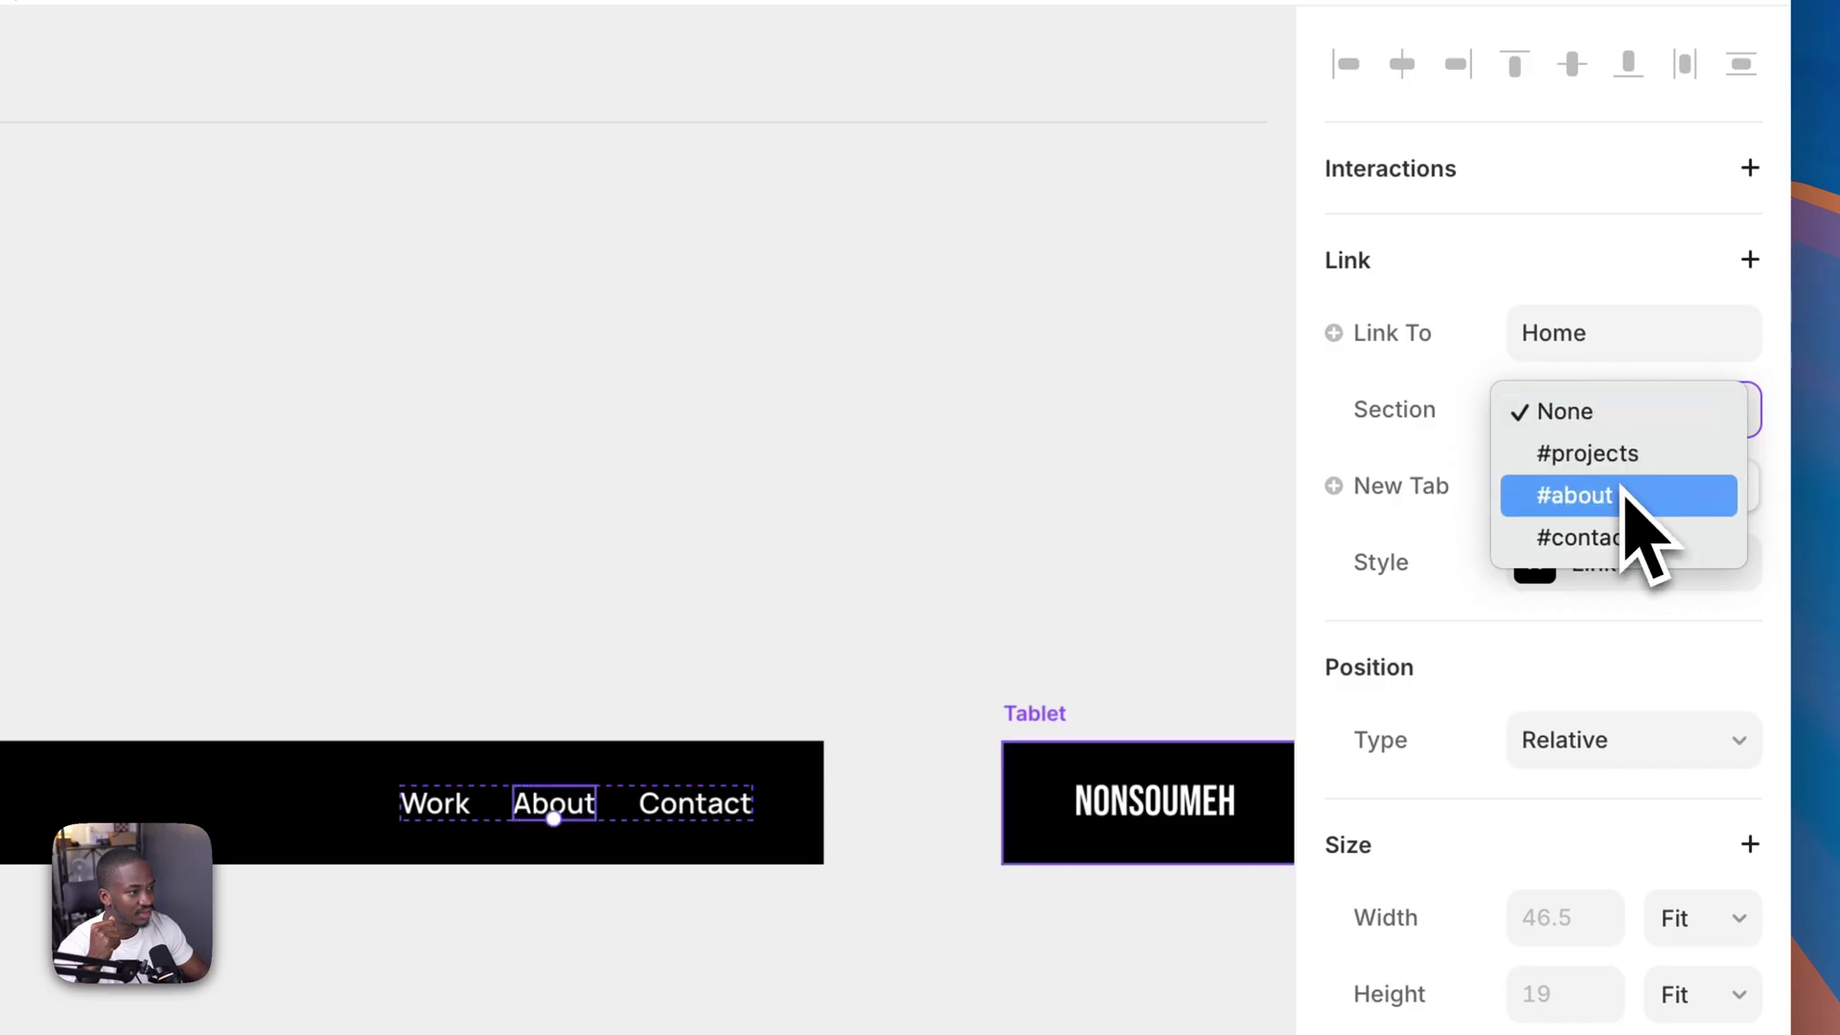
{"action": "left_click", "coordinate": [1629, 496]}
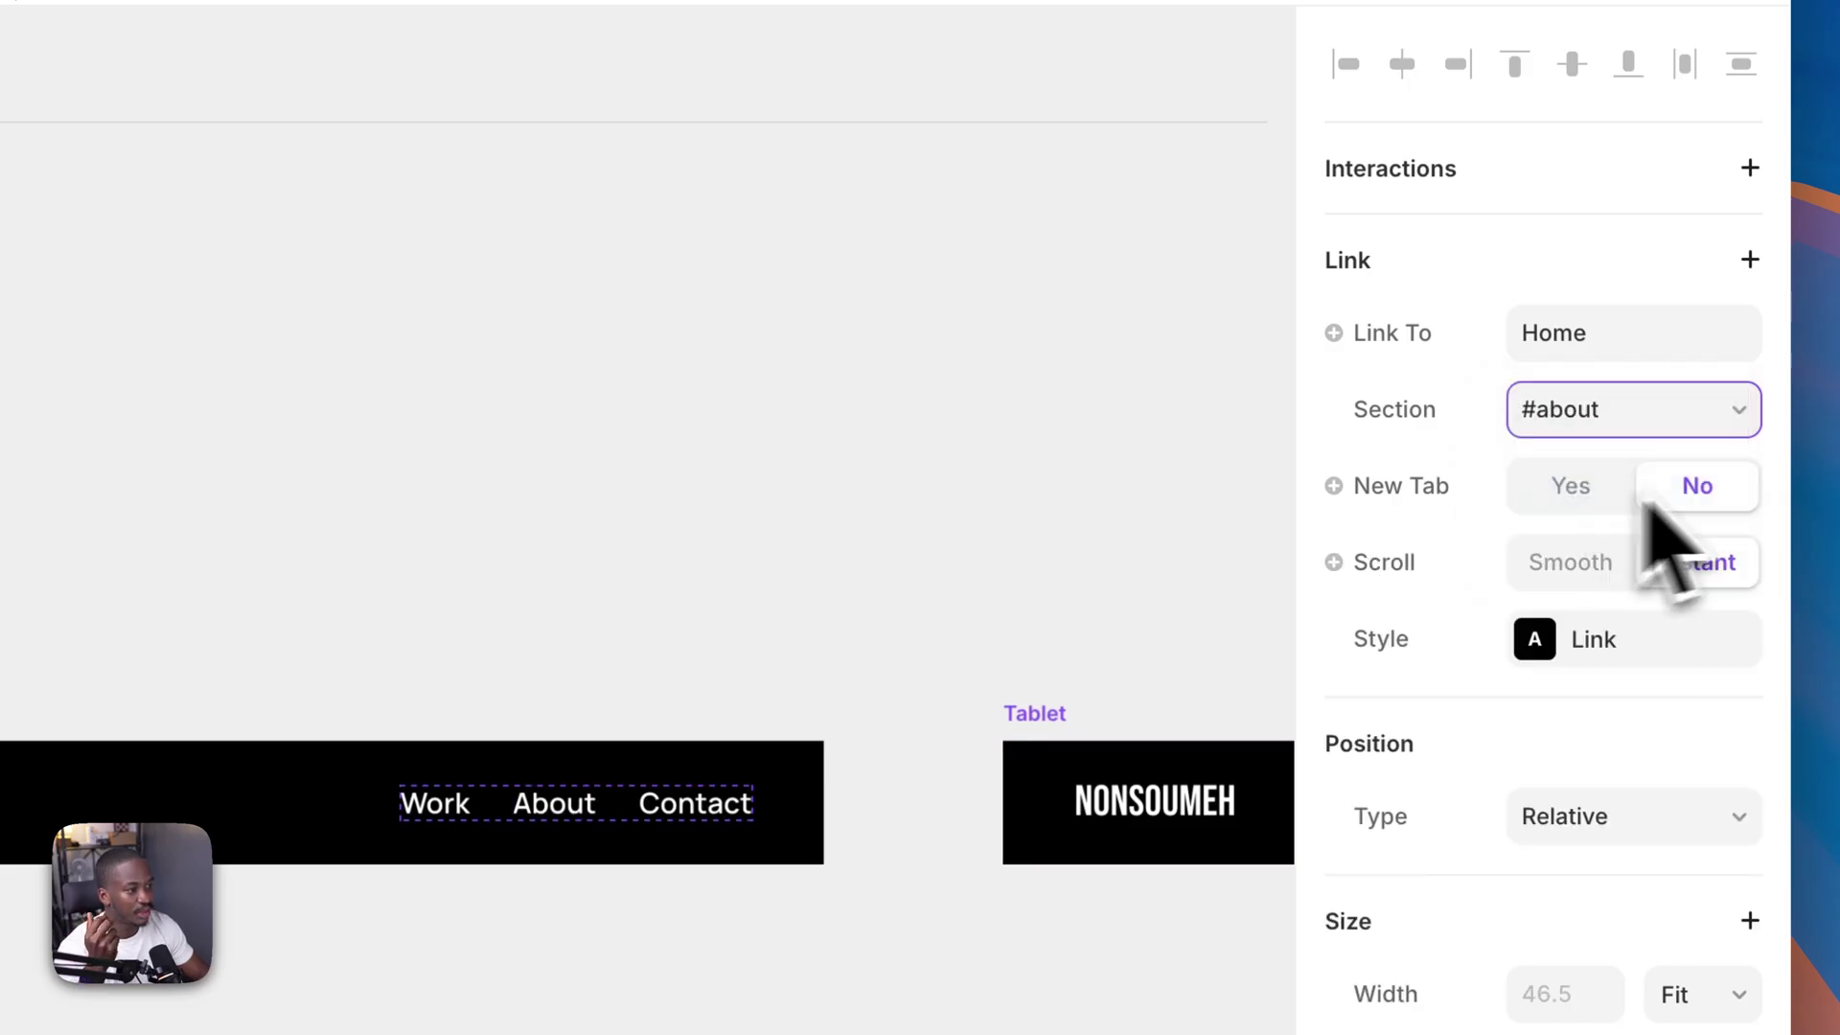
{"action": "left_click", "coordinate": [1571, 568]}
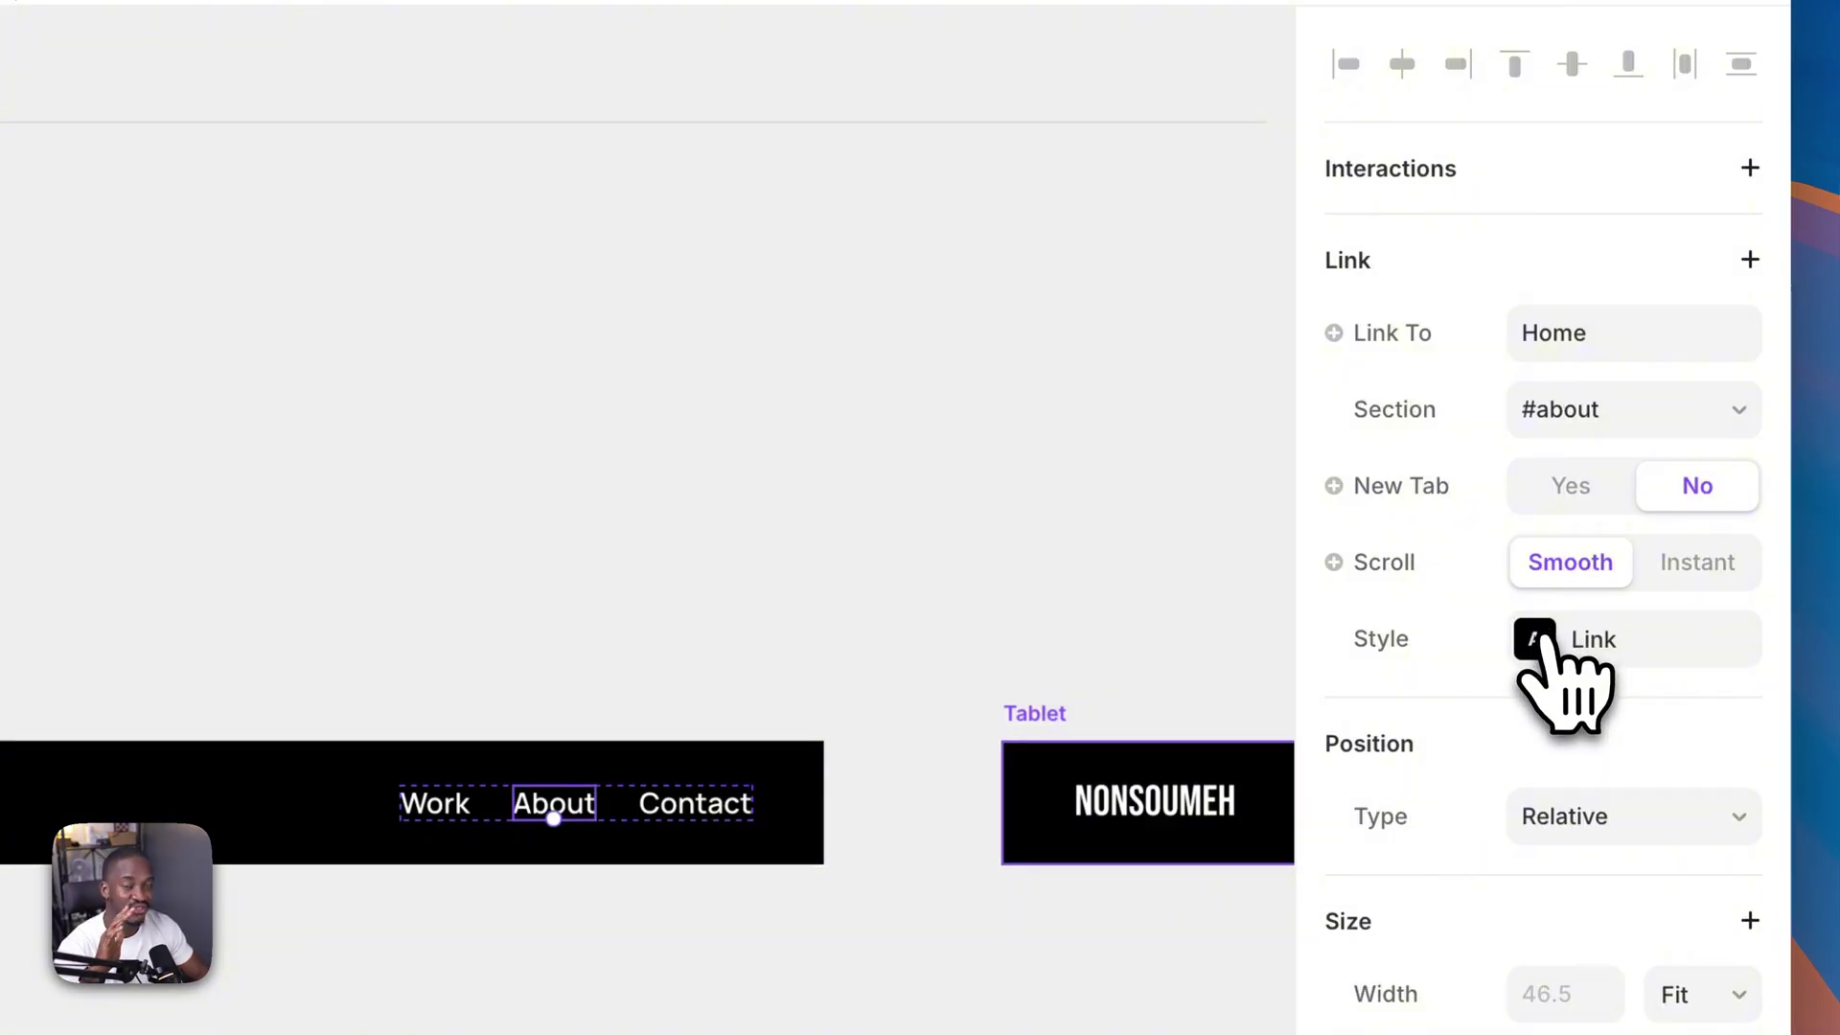
{"action": "left_click", "coordinate": [1538, 639]}
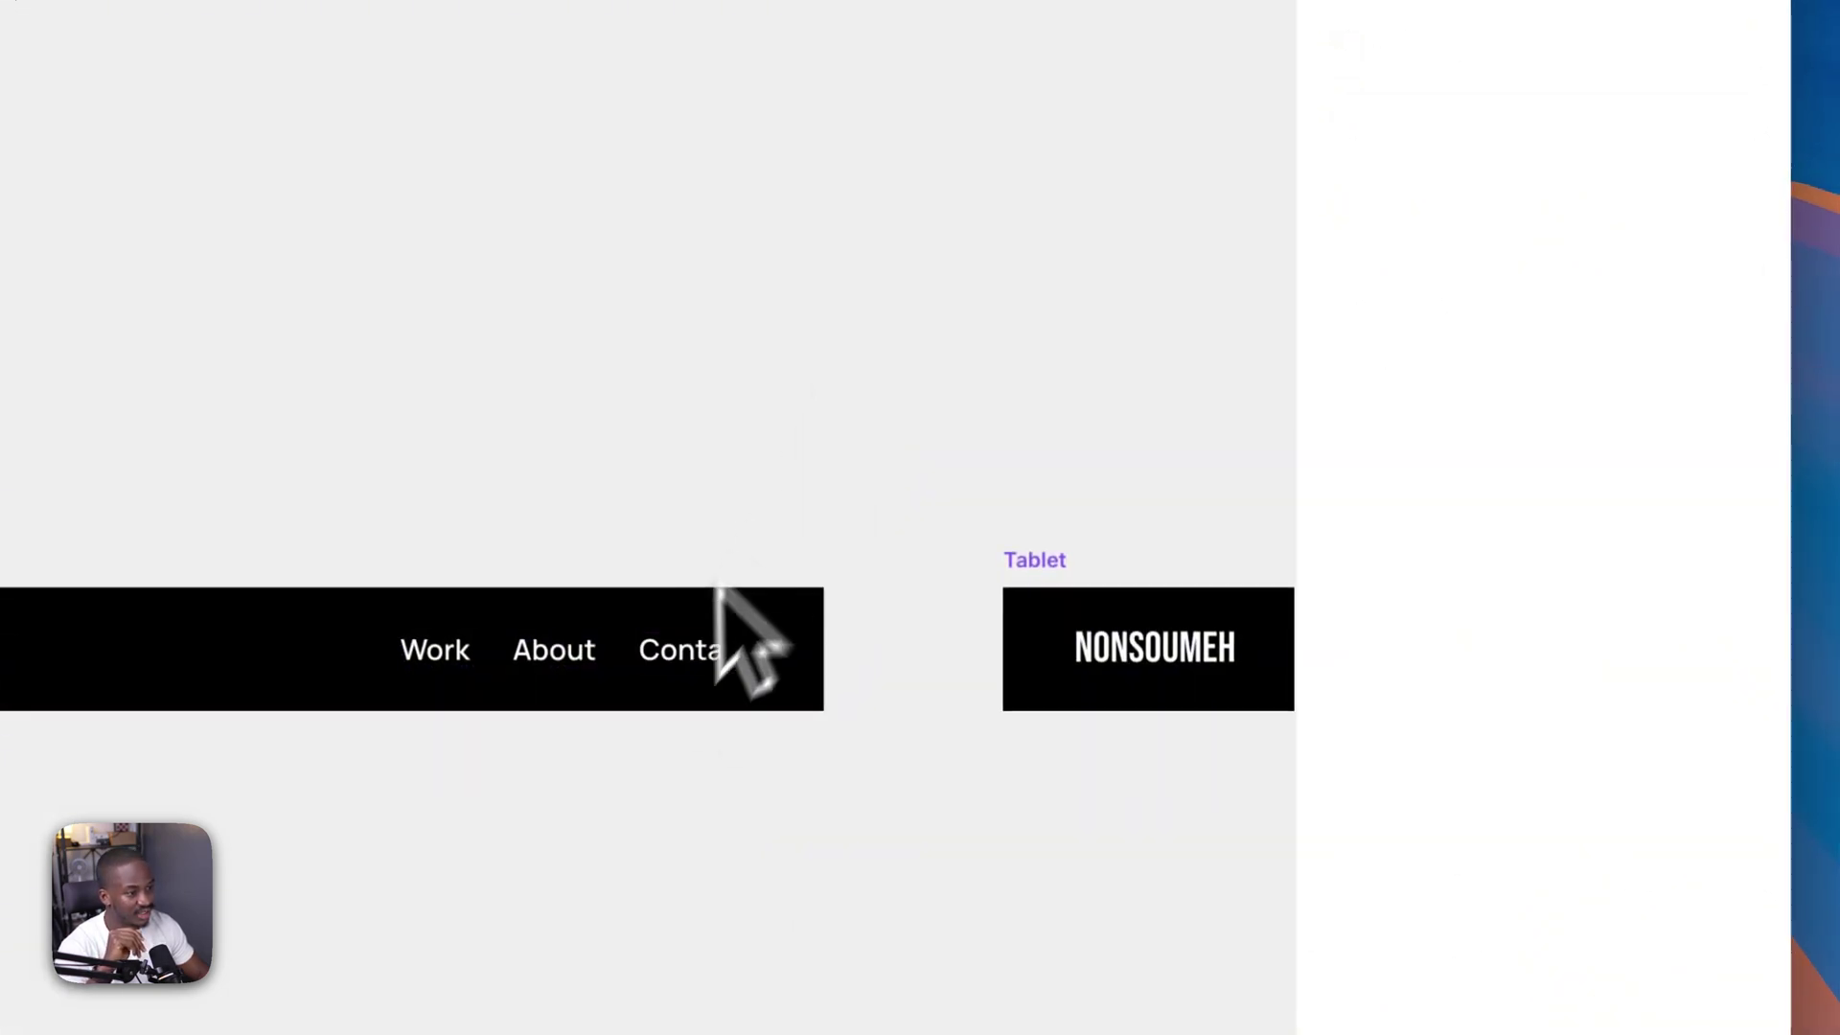
- Link the desktop Contact text to the Home page's #contact section with smooth scrolling
{"action": "left_click", "coordinate": [699, 659]}
{"action": "left_click", "coordinate": [1552, 198]}
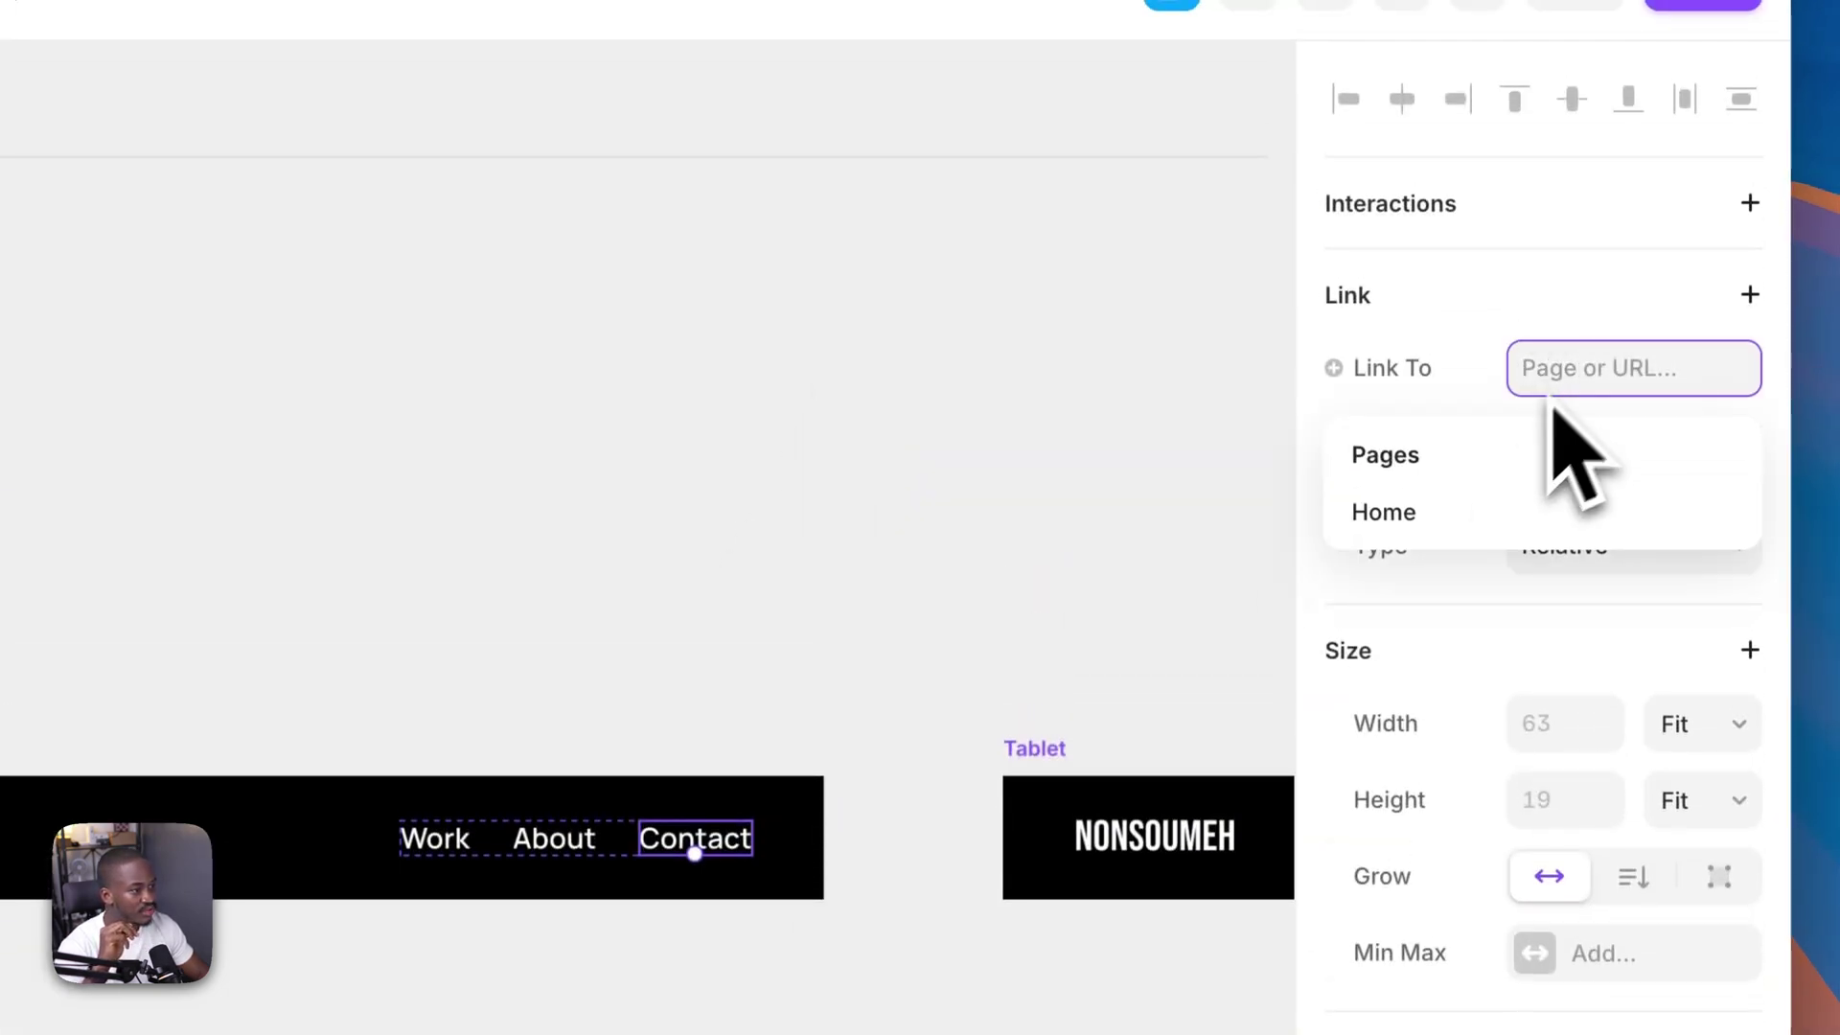
{"action": "left_click", "coordinate": [1466, 511]}
{"action": "left_click", "coordinate": [1617, 446]}
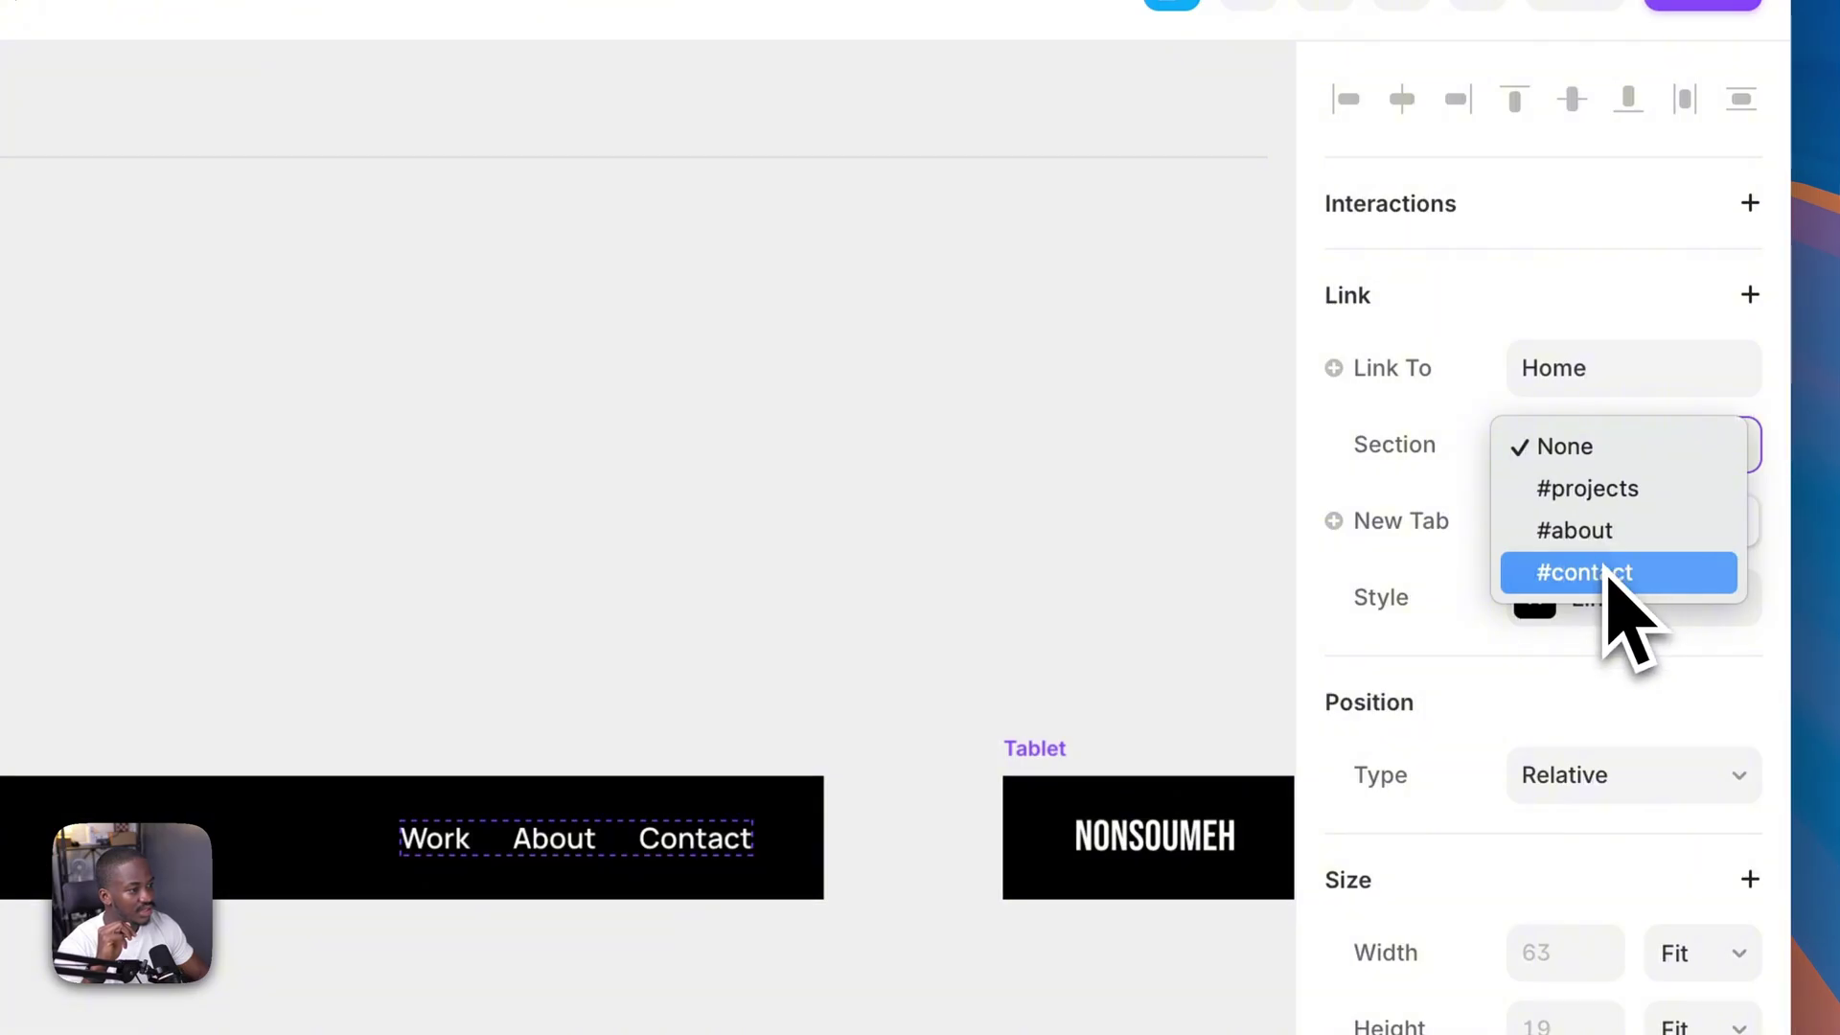
{"action": "left_click", "coordinate": [1611, 563]}
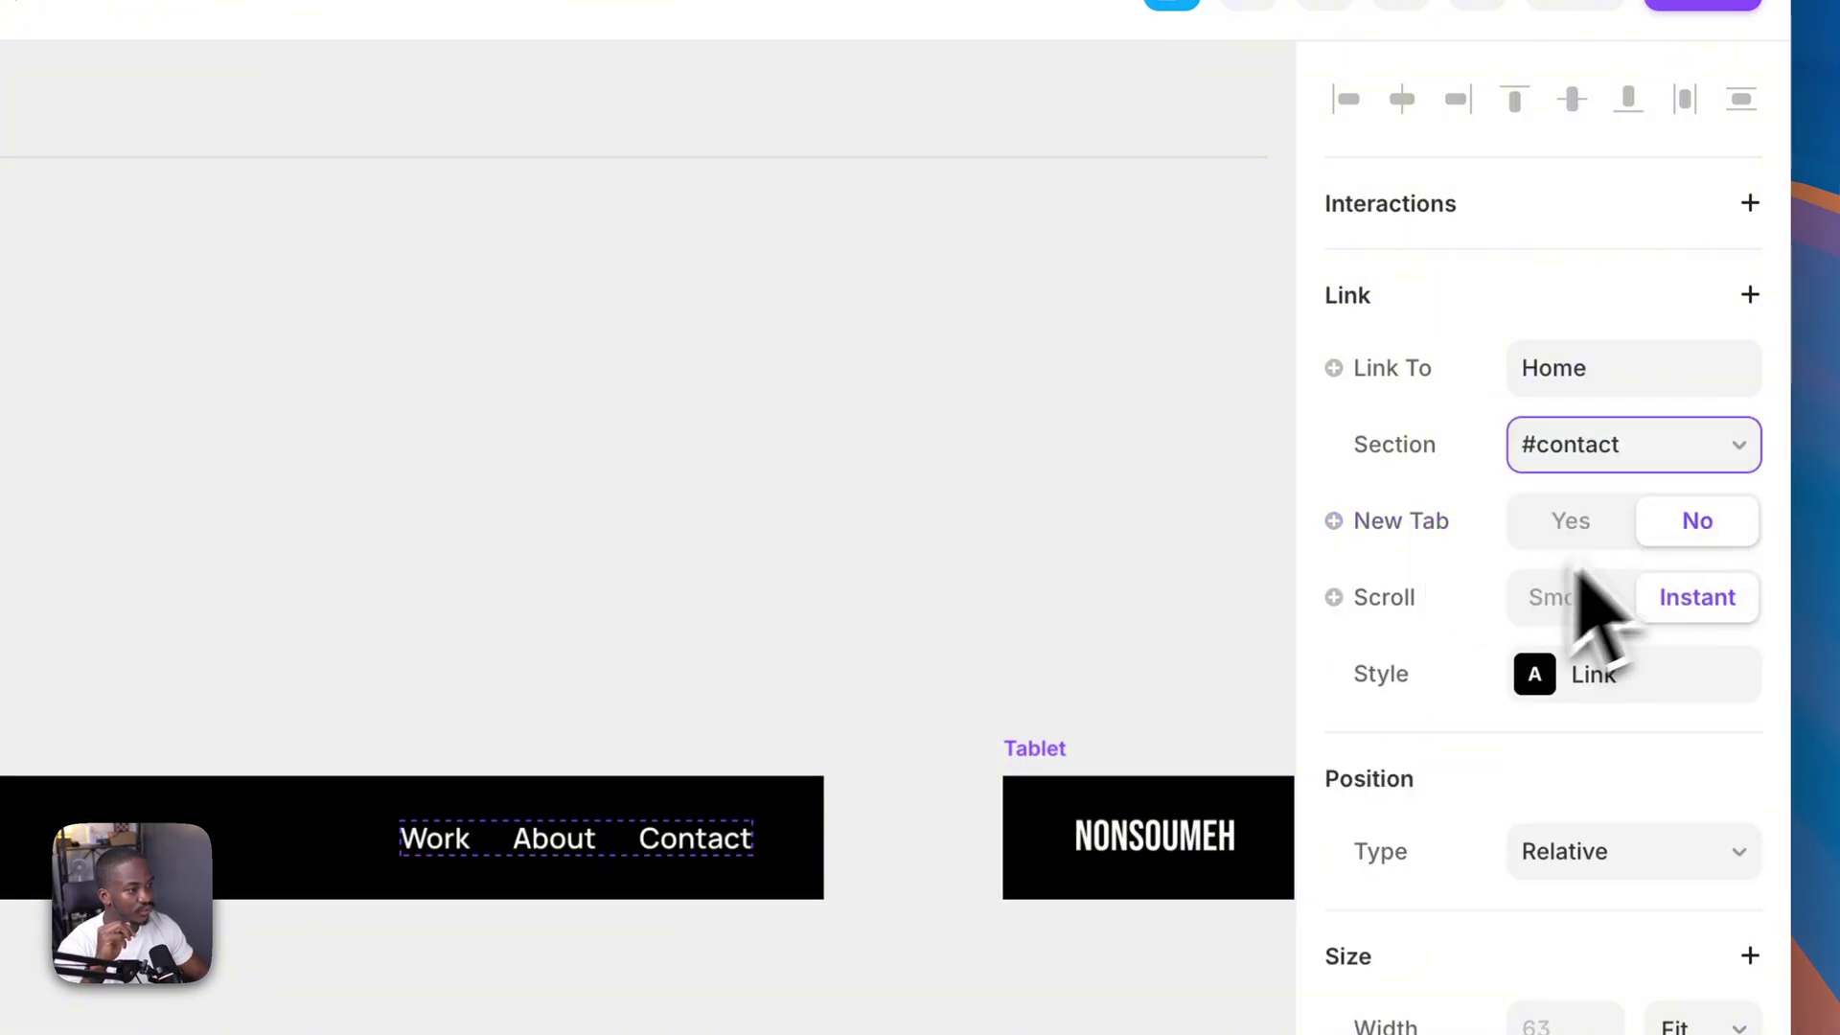
{"action": "left_click", "coordinate": [1612, 604]}
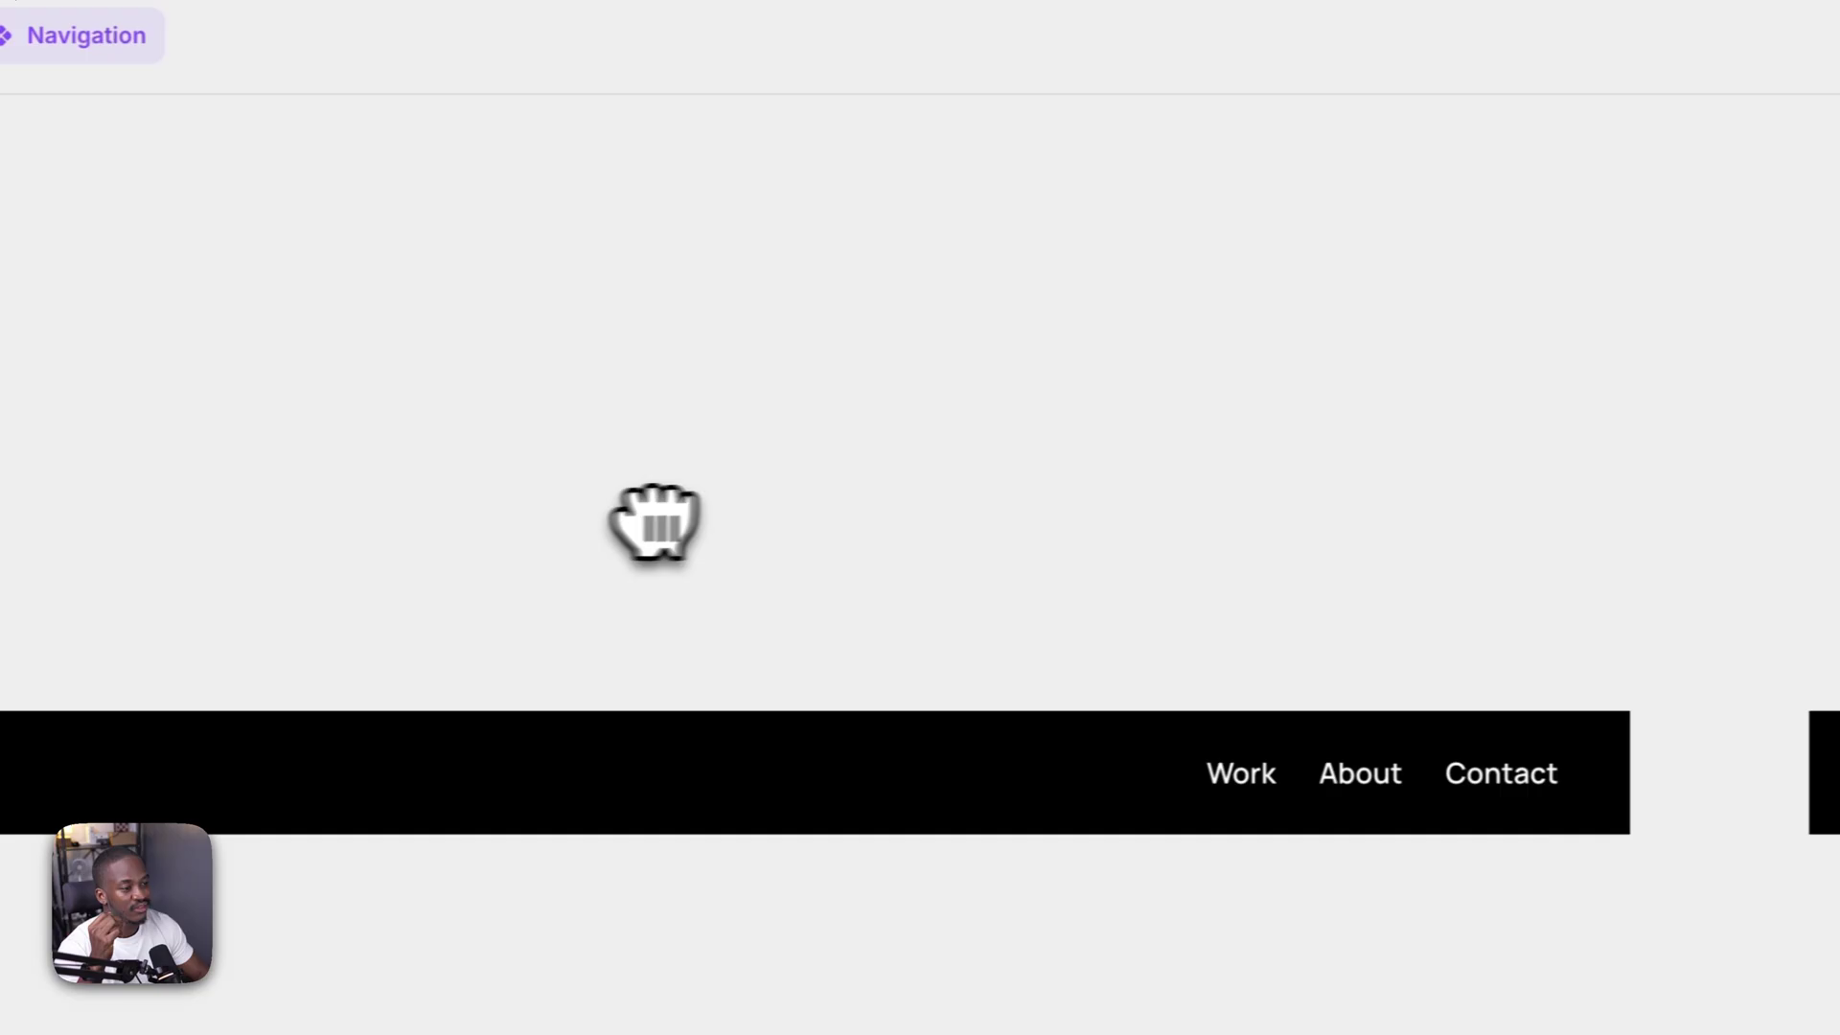
- Preview the Desktop navigation variant to check its links' hover appearance, and return to the editor
{"action": "left_click_drag", "start_coordinate": [654, 522], "coordinate": [1169, 575]}
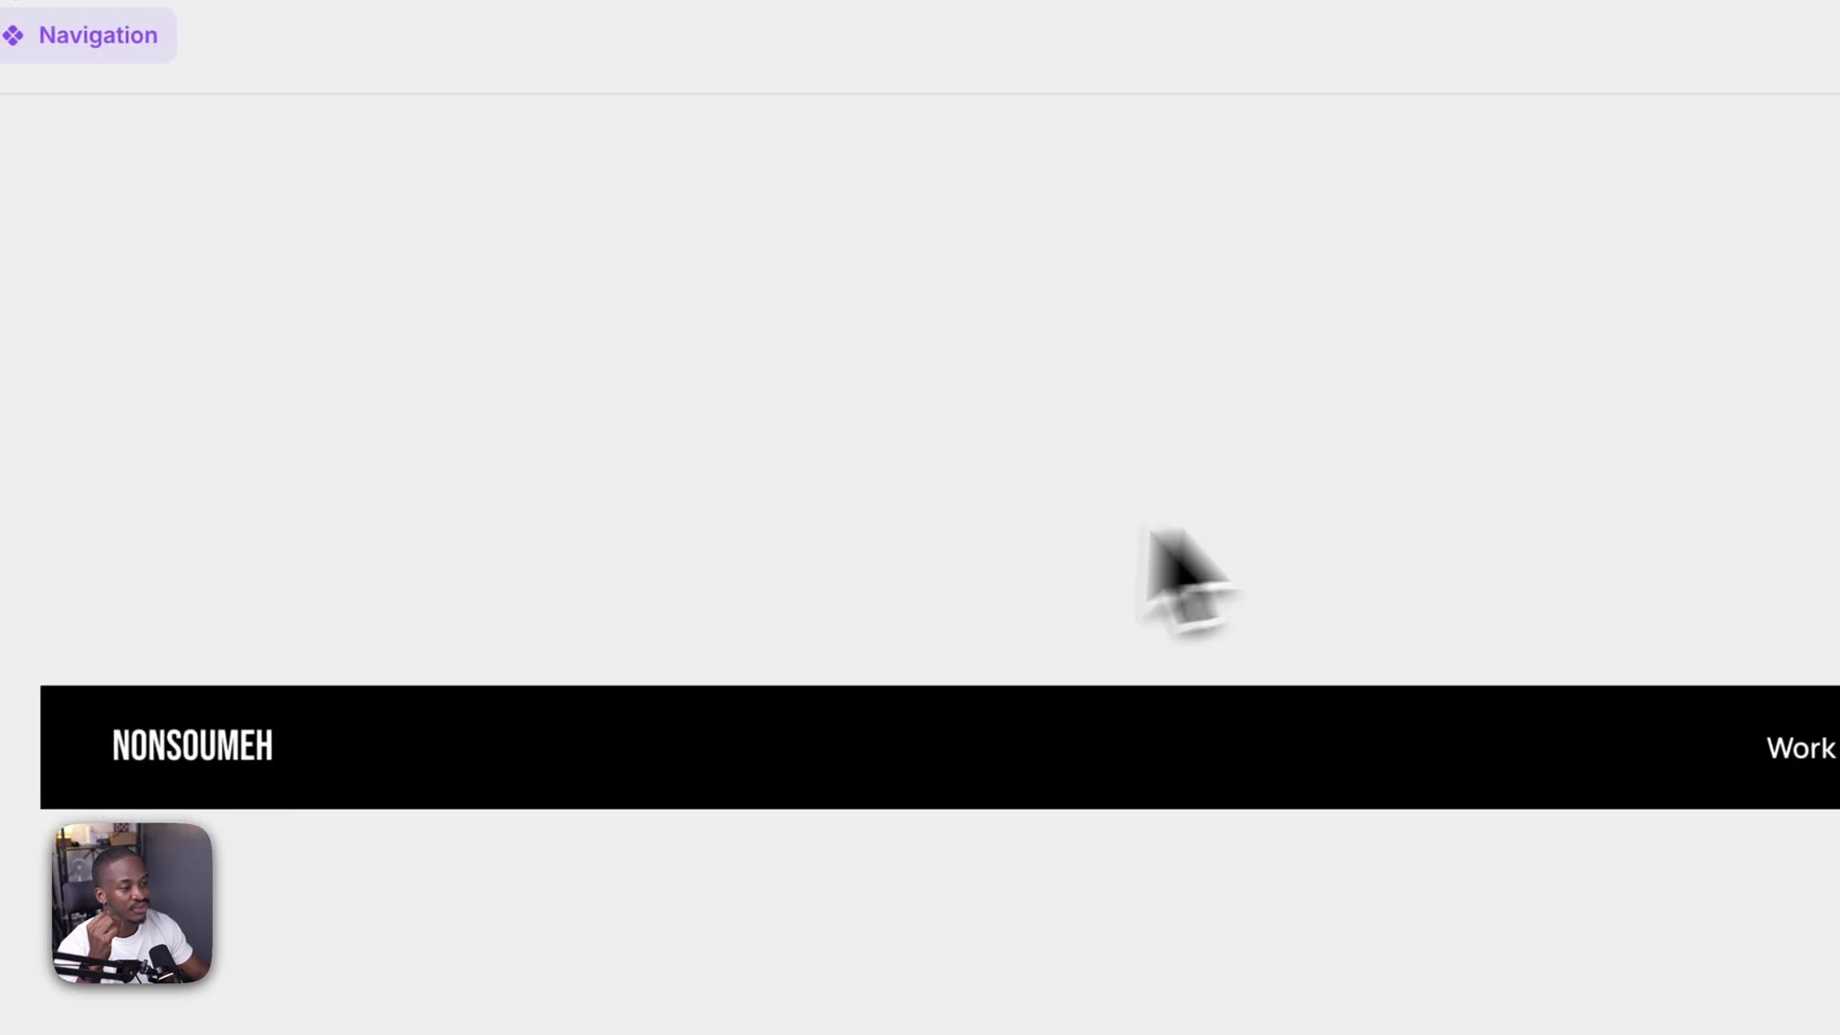
{"action": "left_click", "coordinate": [682, 575]}
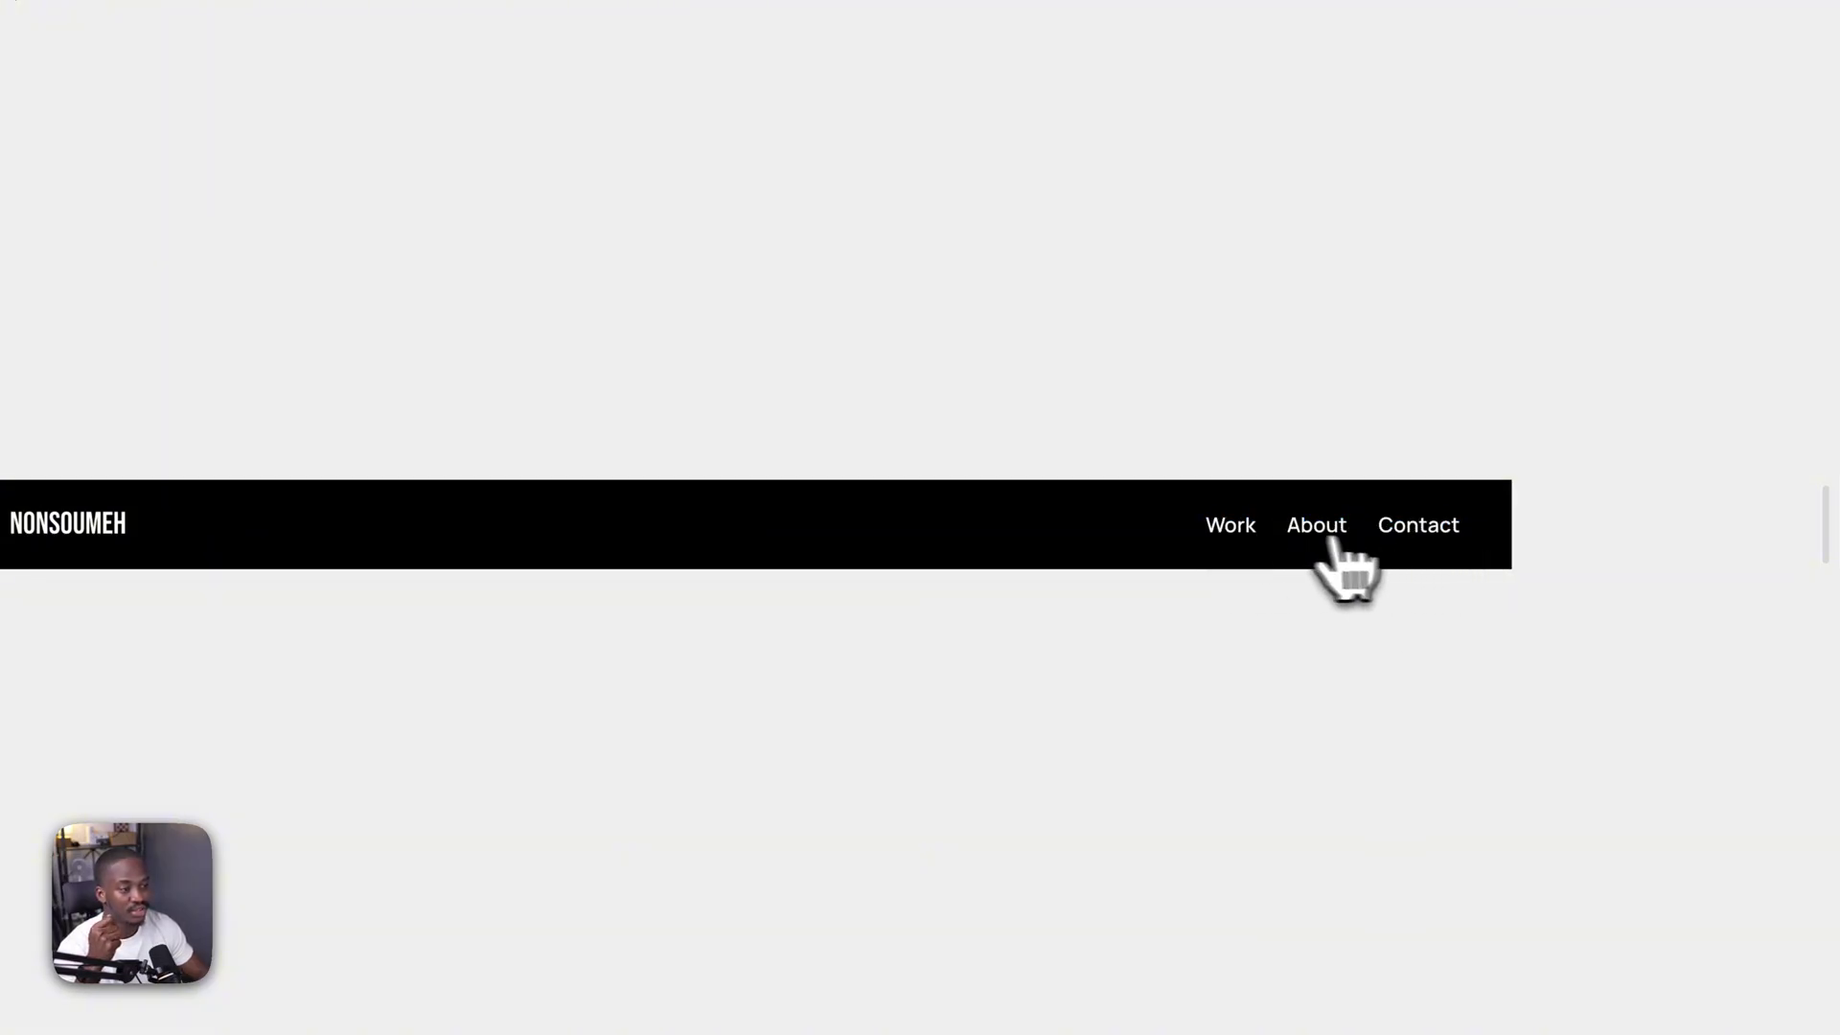
{"action": "left_click", "coordinate": [184, 111]}
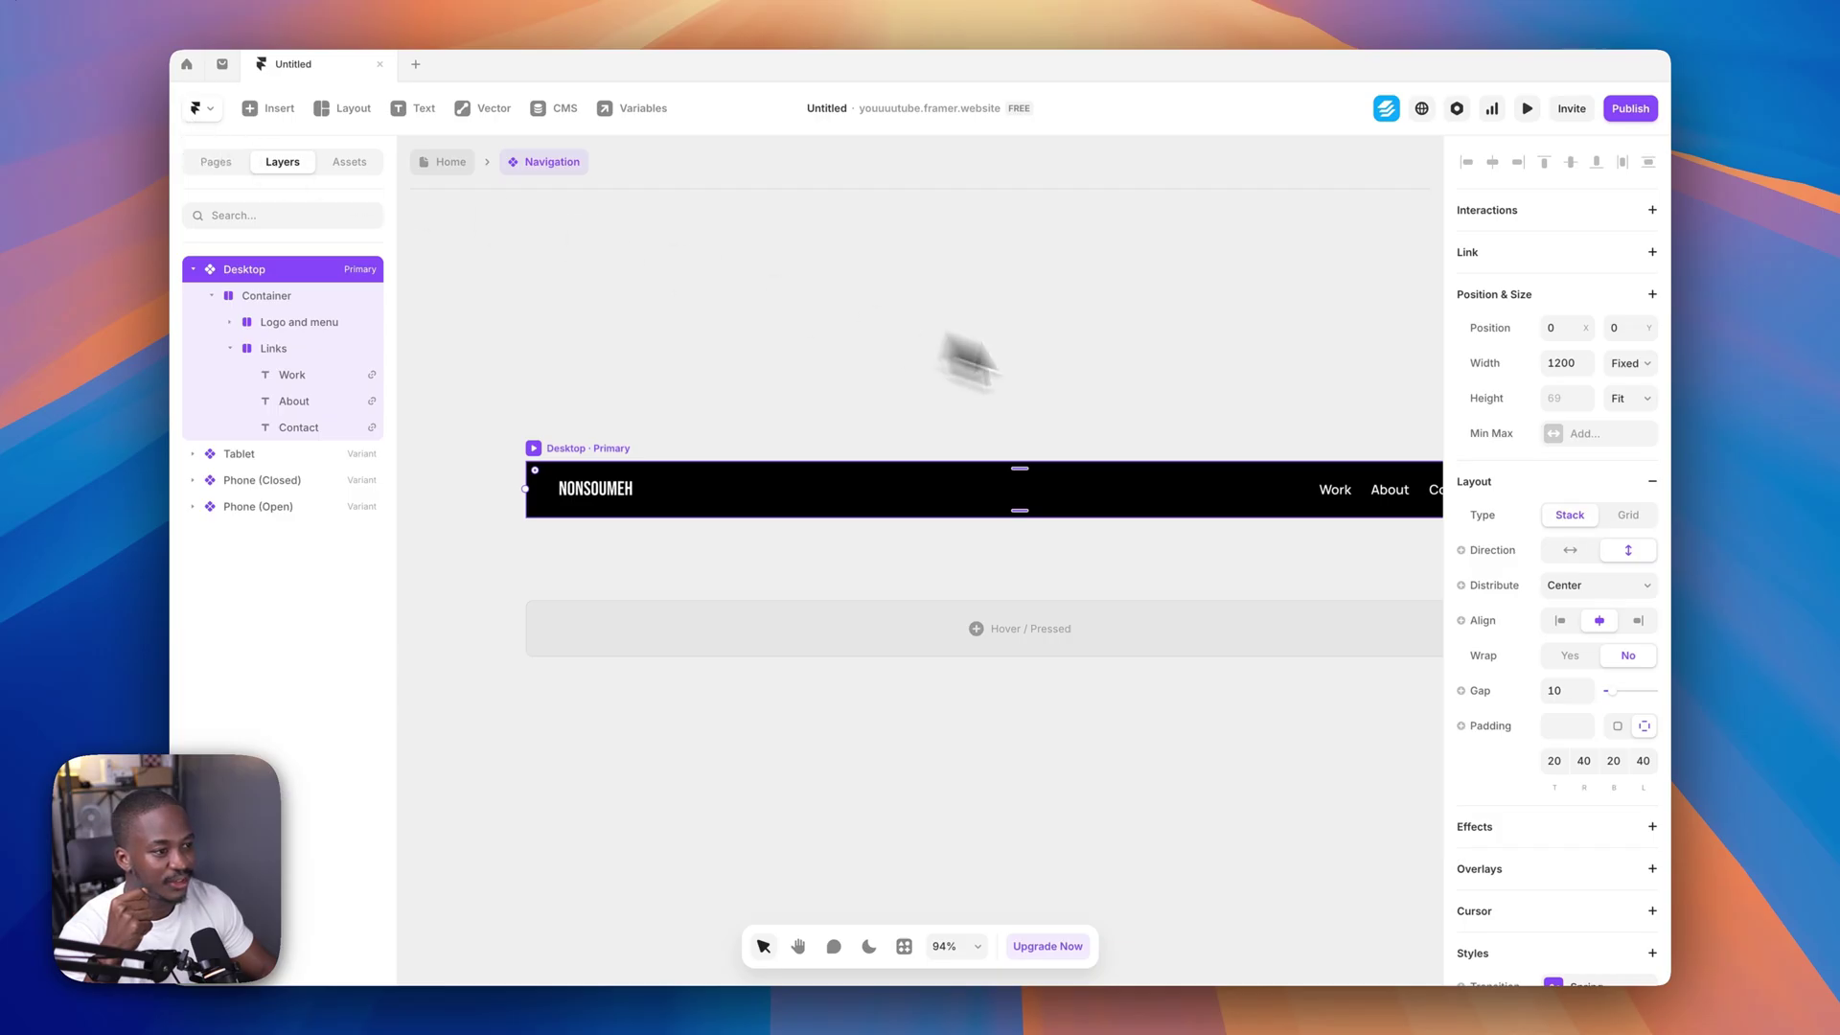
- Open the Link style from the Work link and examine its hover underline decoration and color
{"action": "left_click", "coordinate": [1351, 494]}
{"action": "left_click", "coordinate": [1549, 432]}
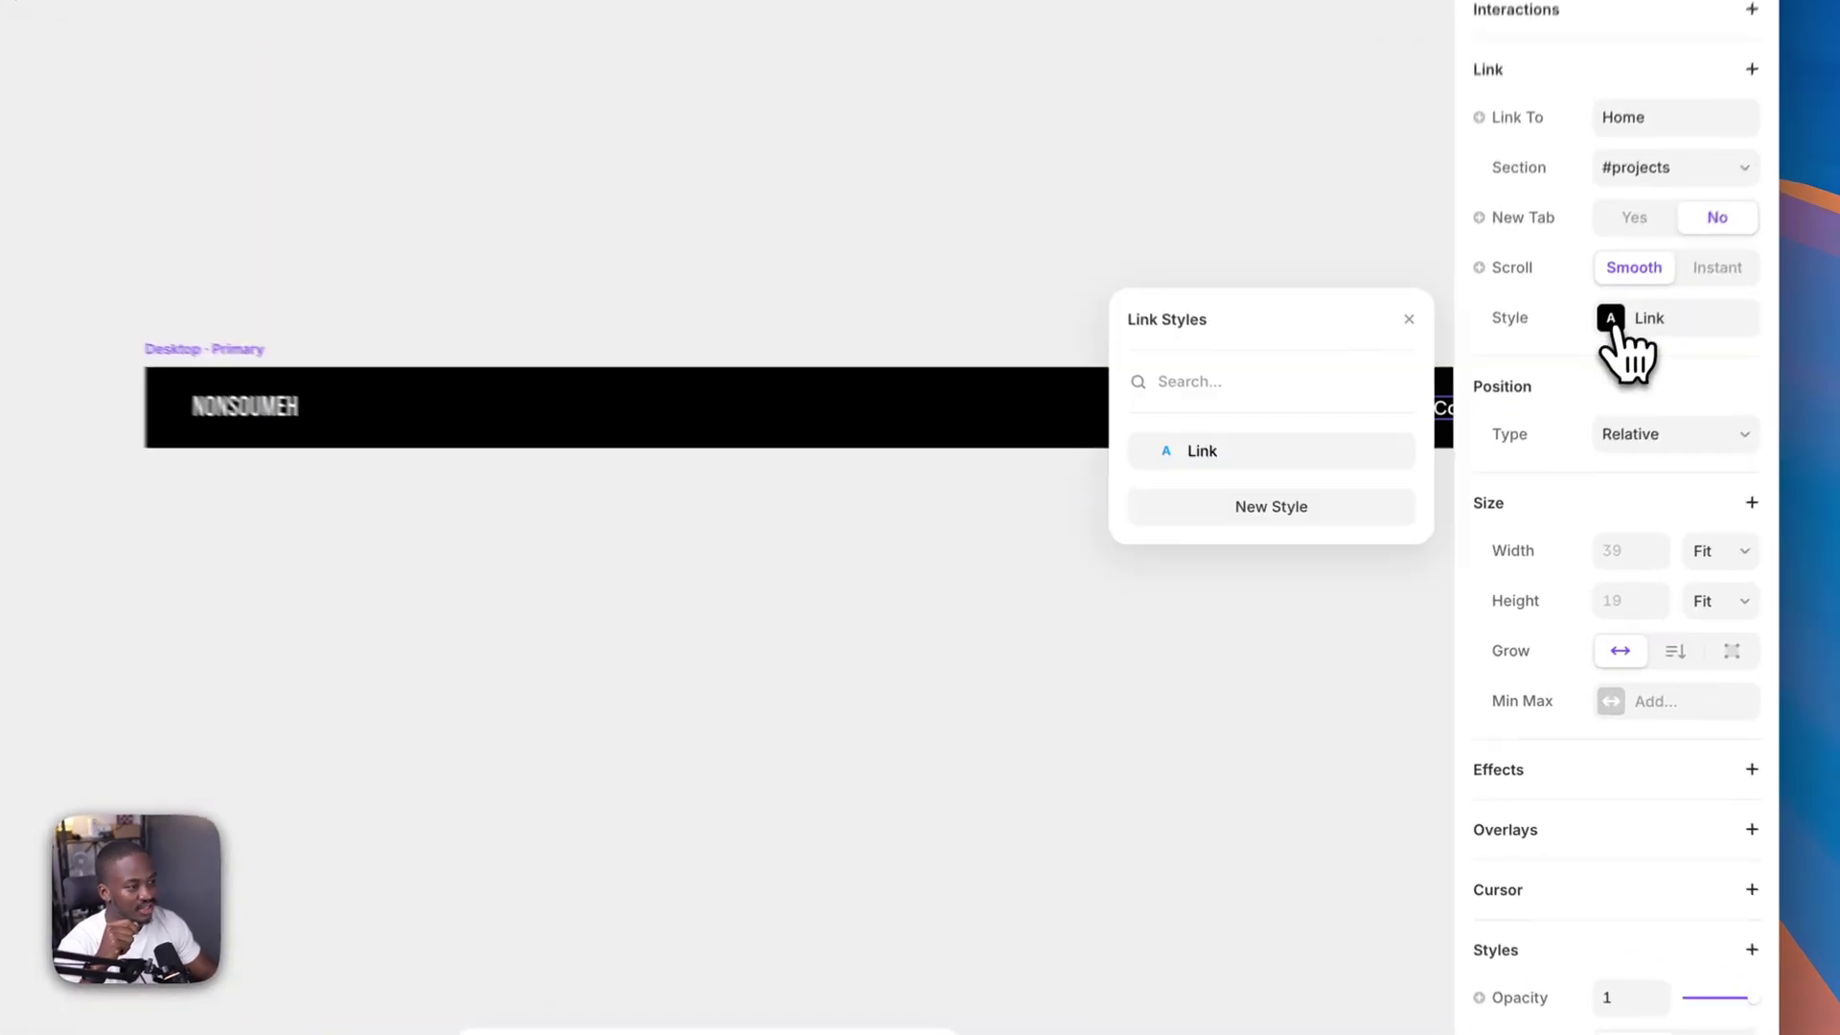
{"action": "mouse_move", "coordinate": [1383, 525]}
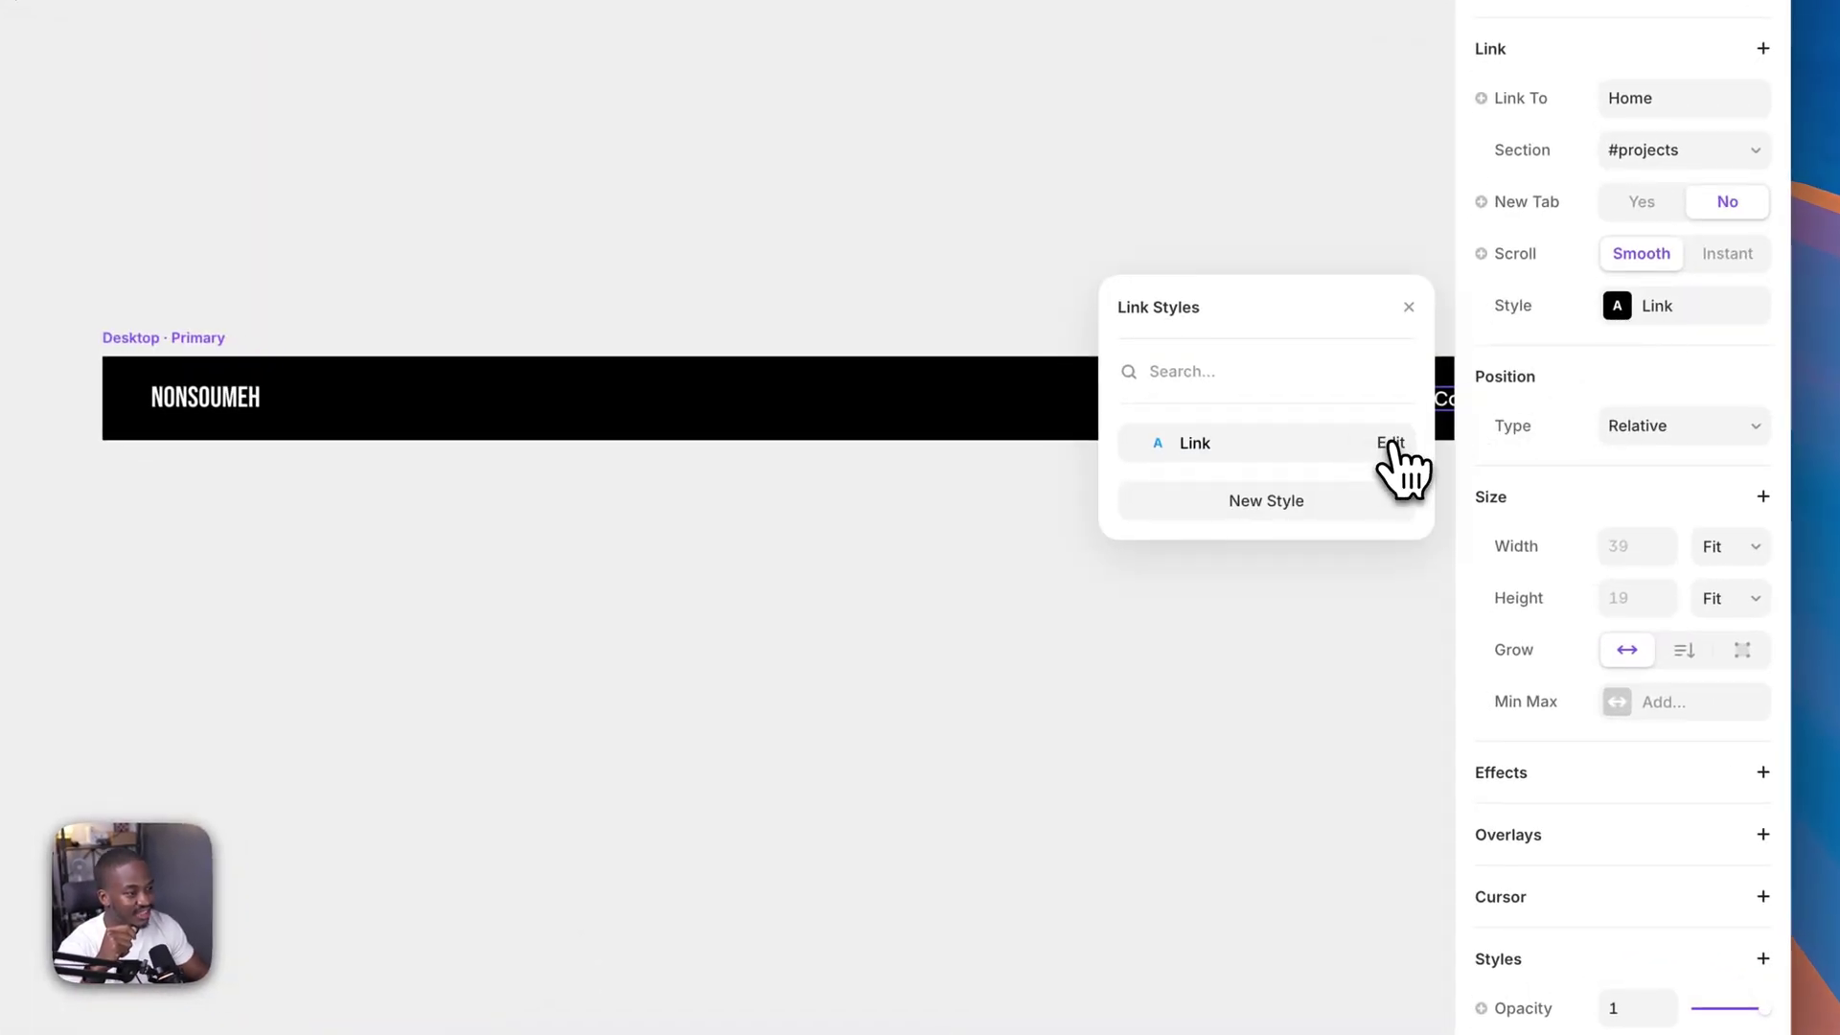
{"action": "left_click", "coordinate": [1391, 442]}
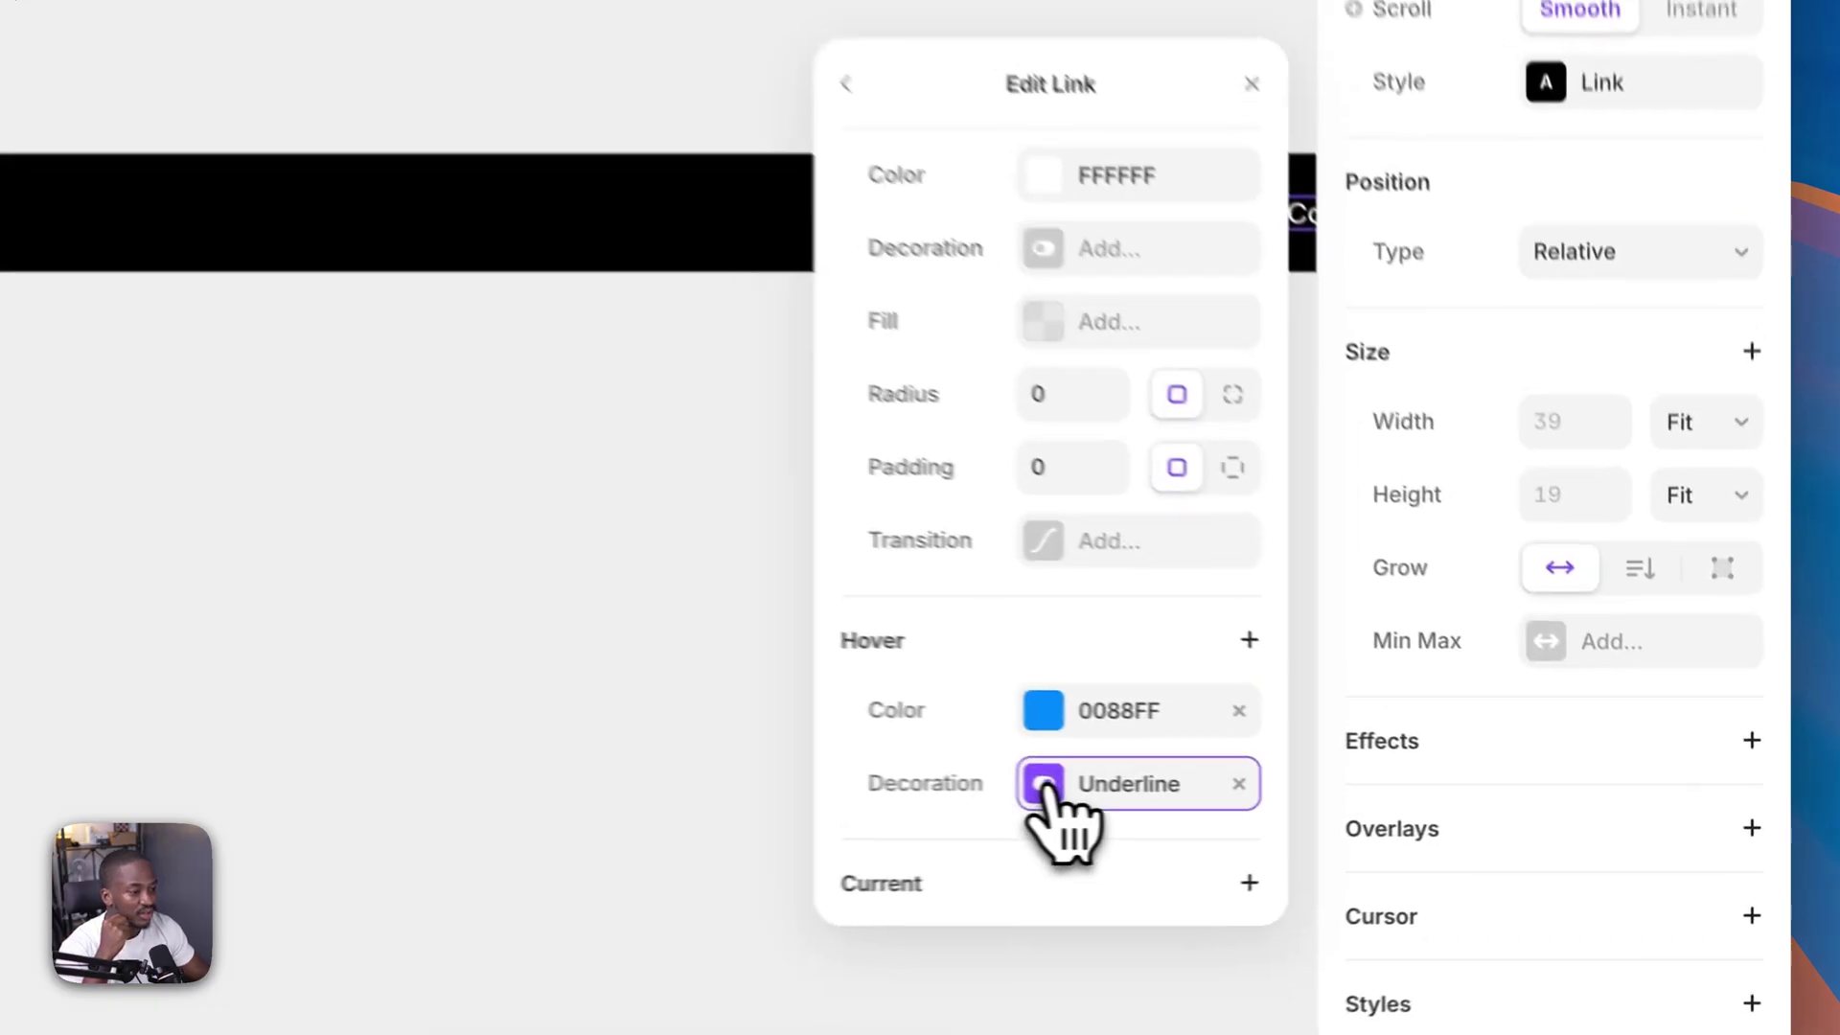
{"action": "left_click", "coordinate": [1263, 810]}
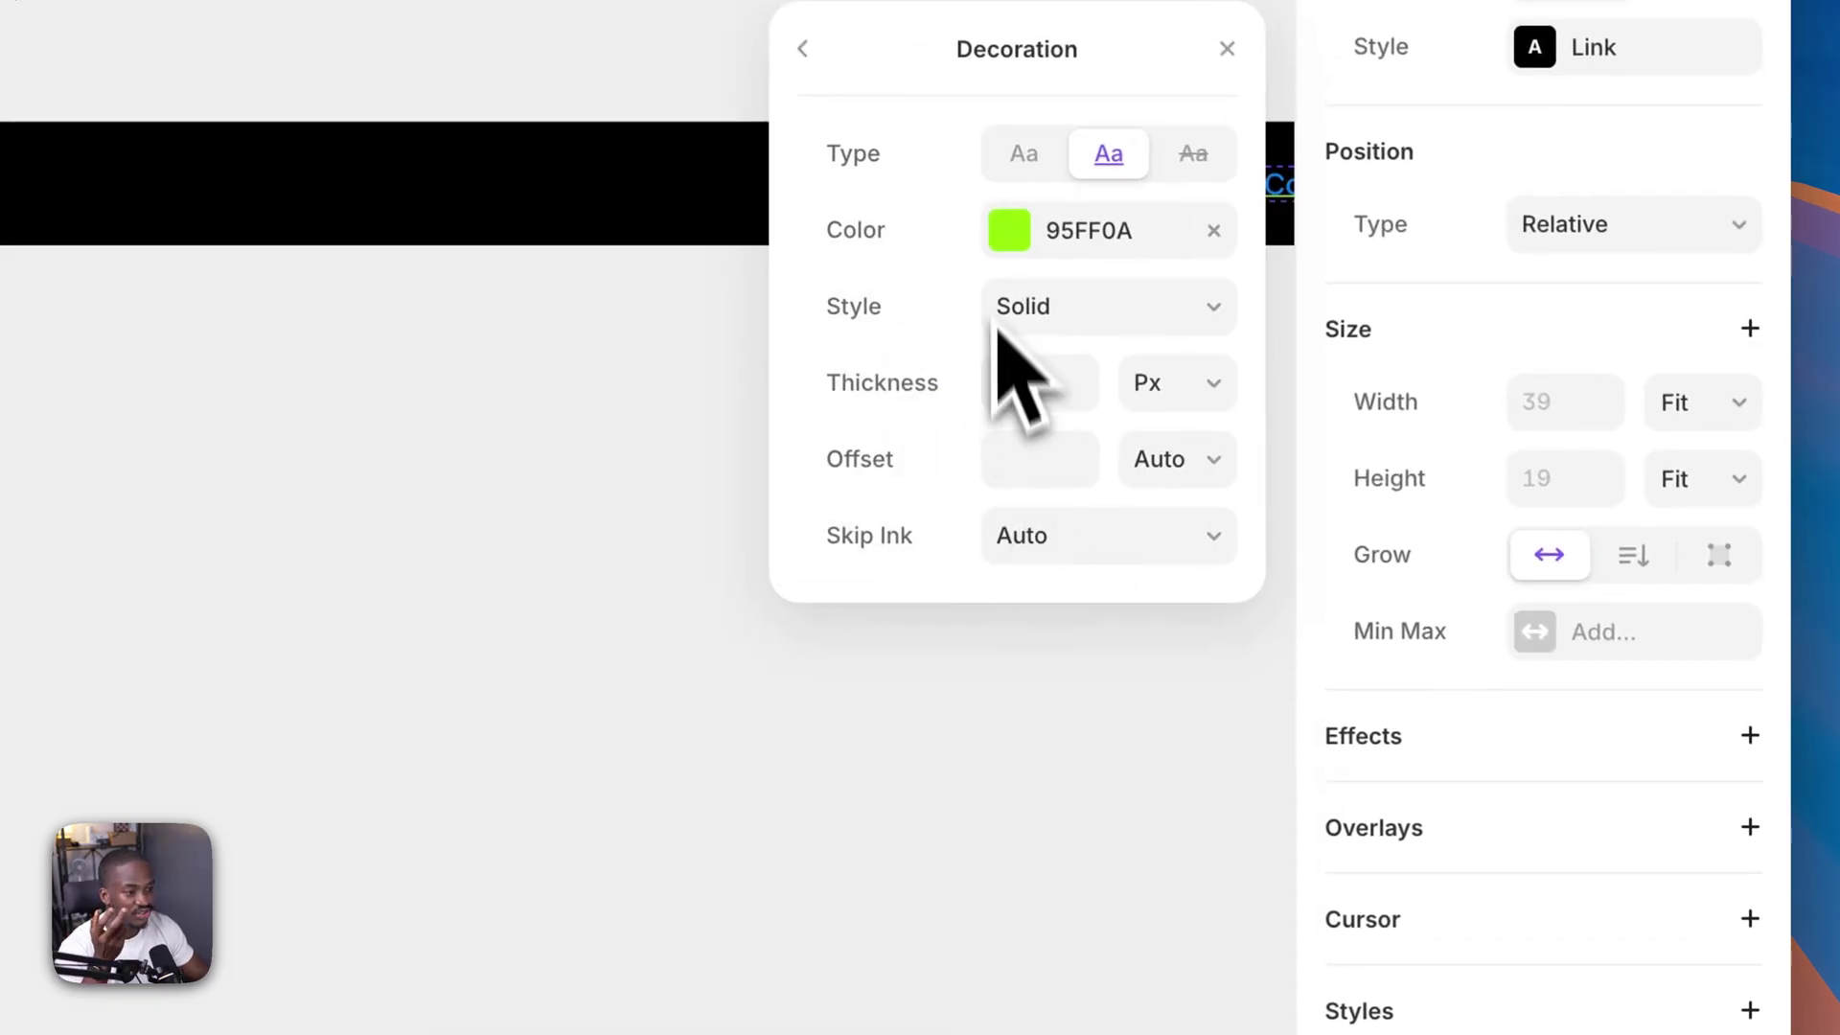
{"action": "left_click", "coordinate": [1011, 235]}
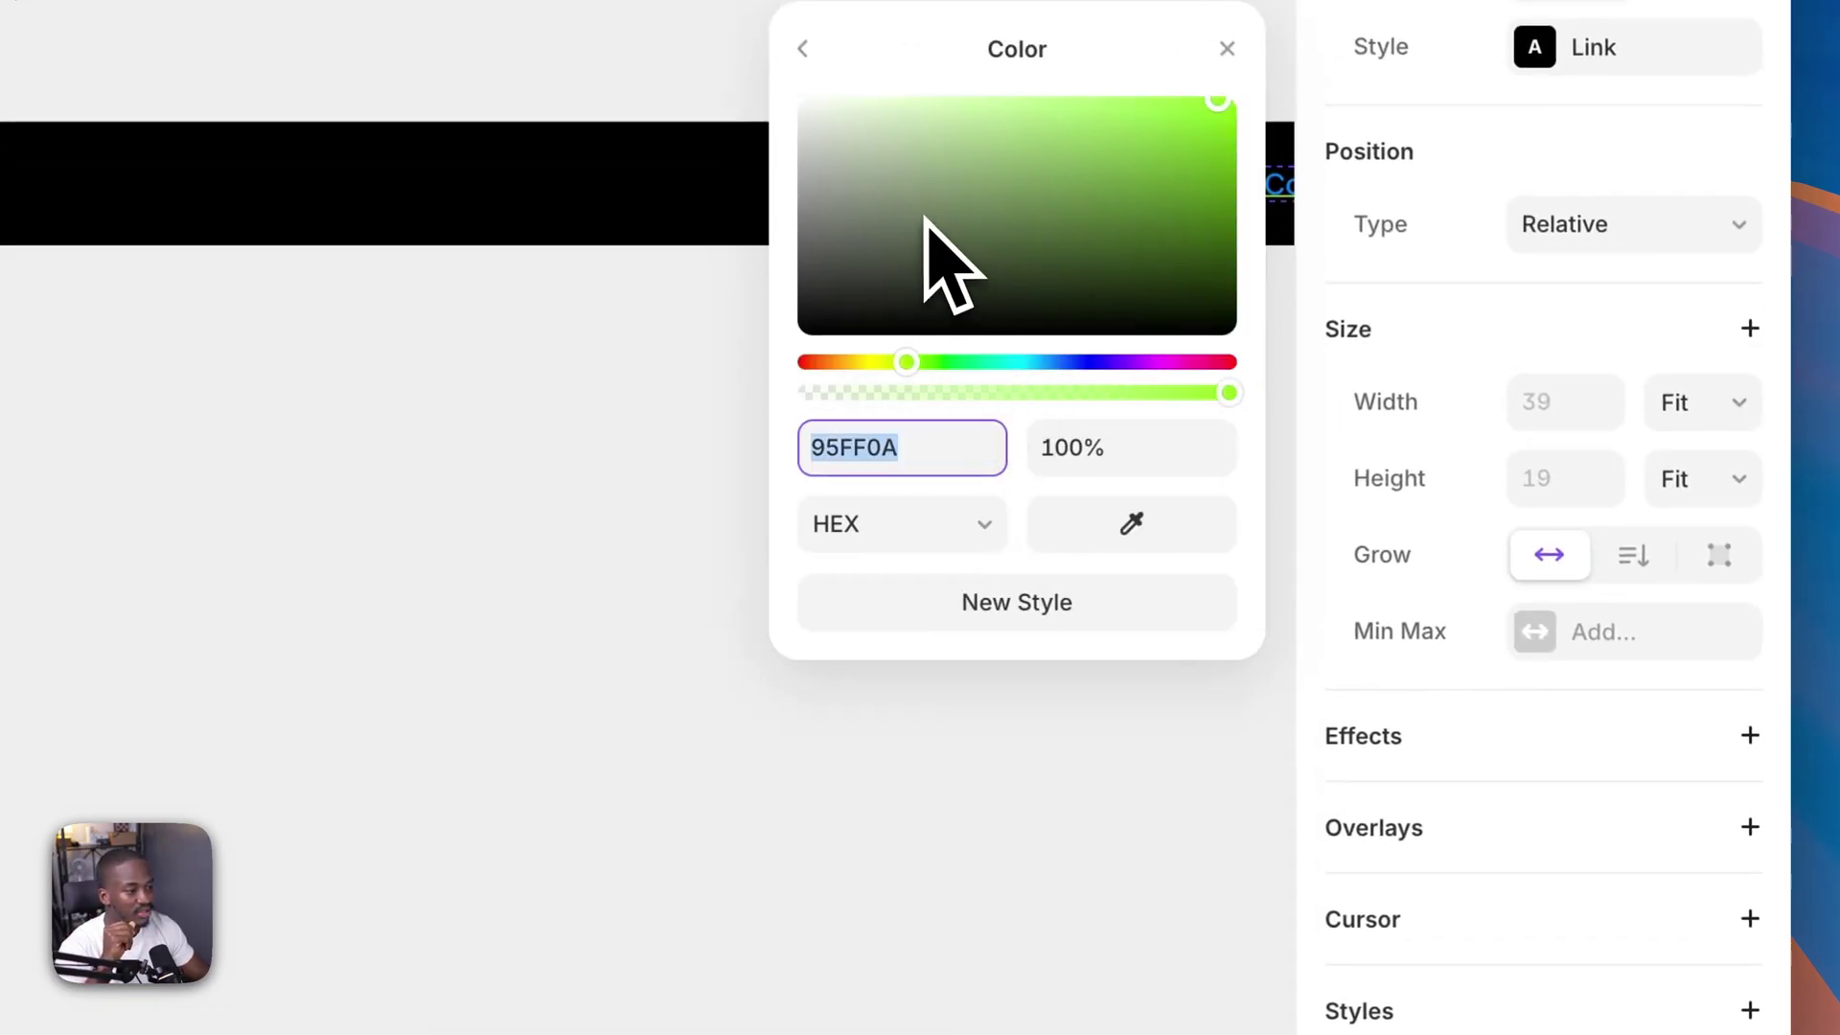
{"action": "left_click_drag", "start_coordinate": [928, 247], "coordinate": [642, 0]}
{"action": "left_click", "coordinate": [821, 295]}
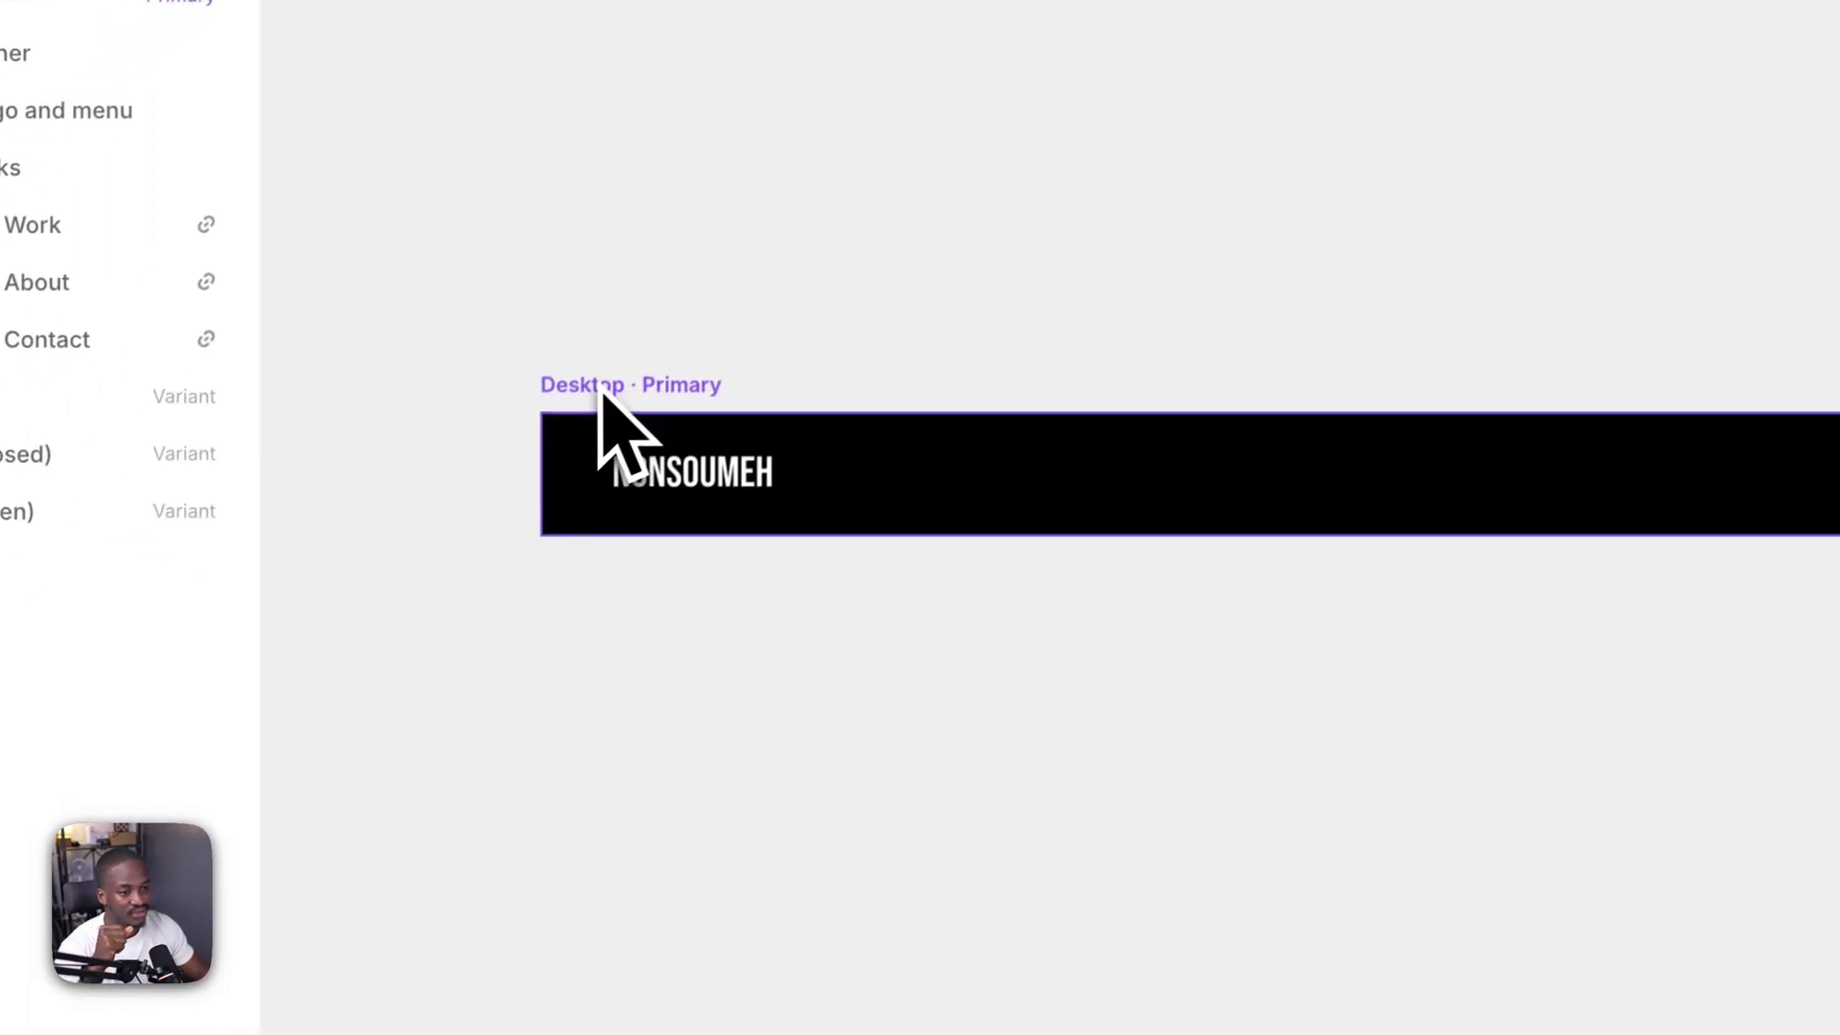
- Preview the Desktop variant of the navigation bar again and go back to the Home page canvas
{"action": "left_click", "coordinate": [600, 391]}
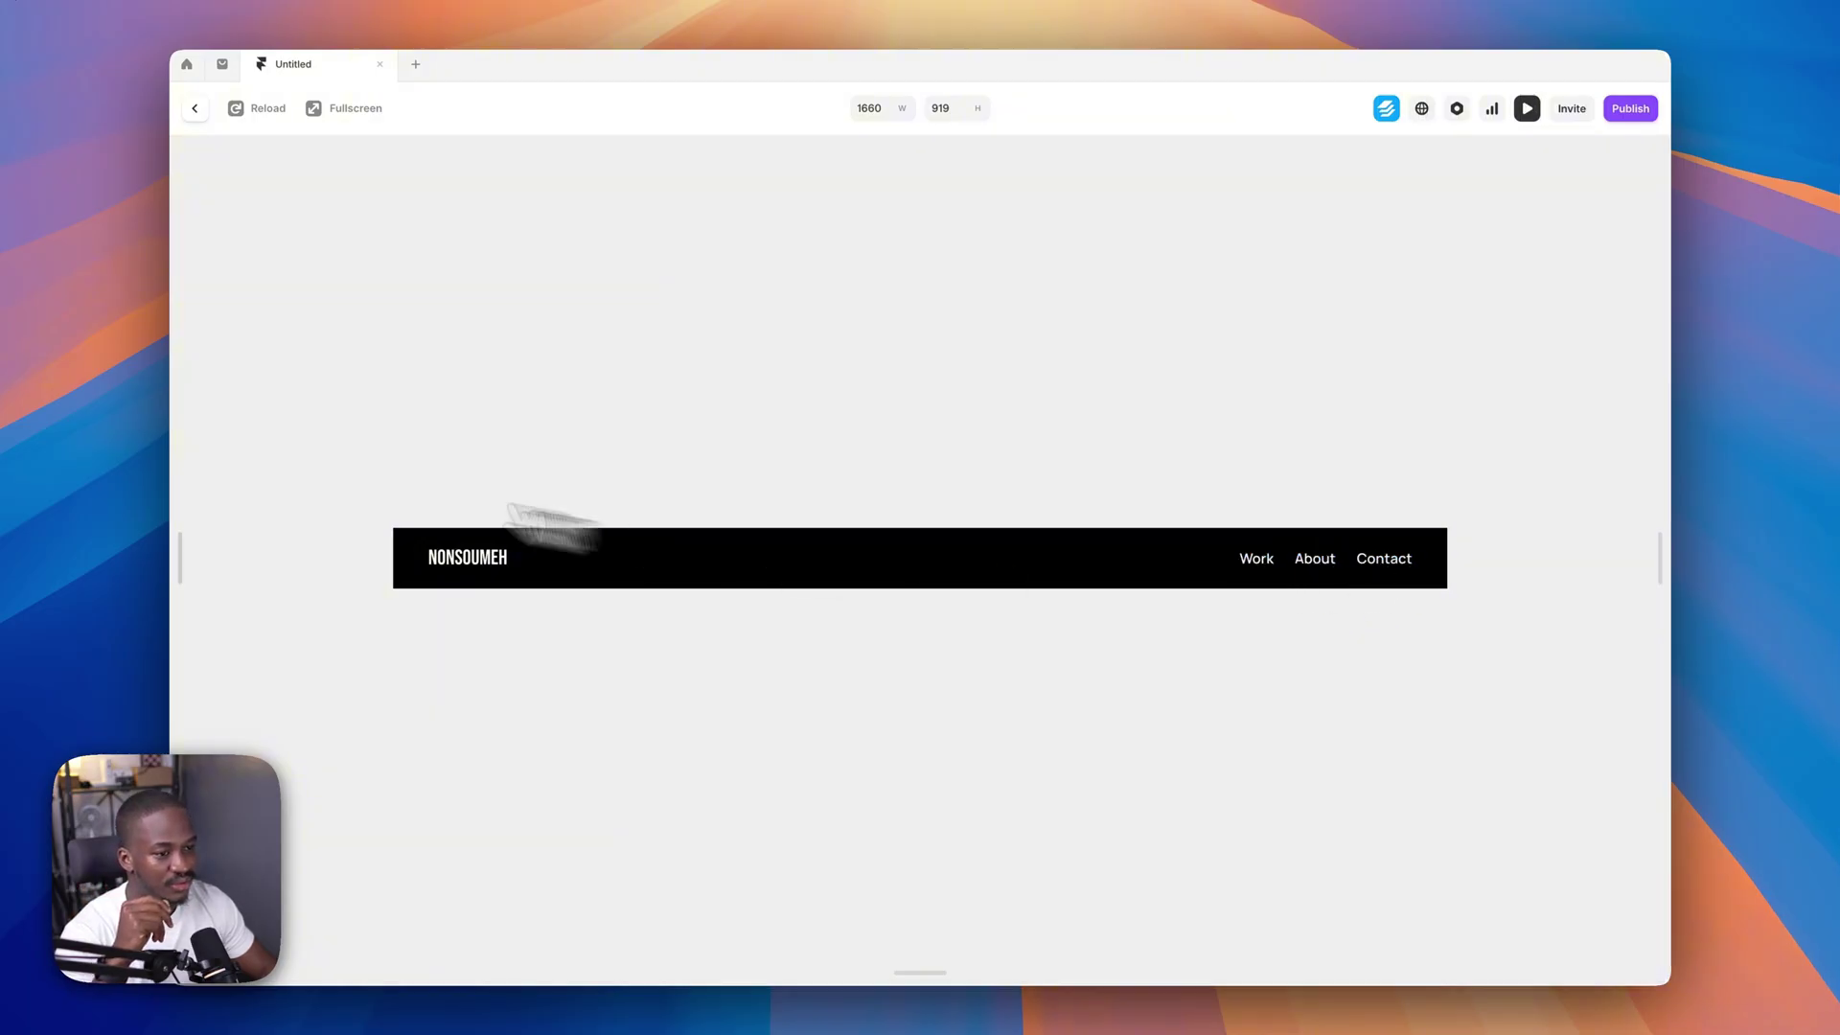
{"action": "left_click", "coordinate": [194, 108]}
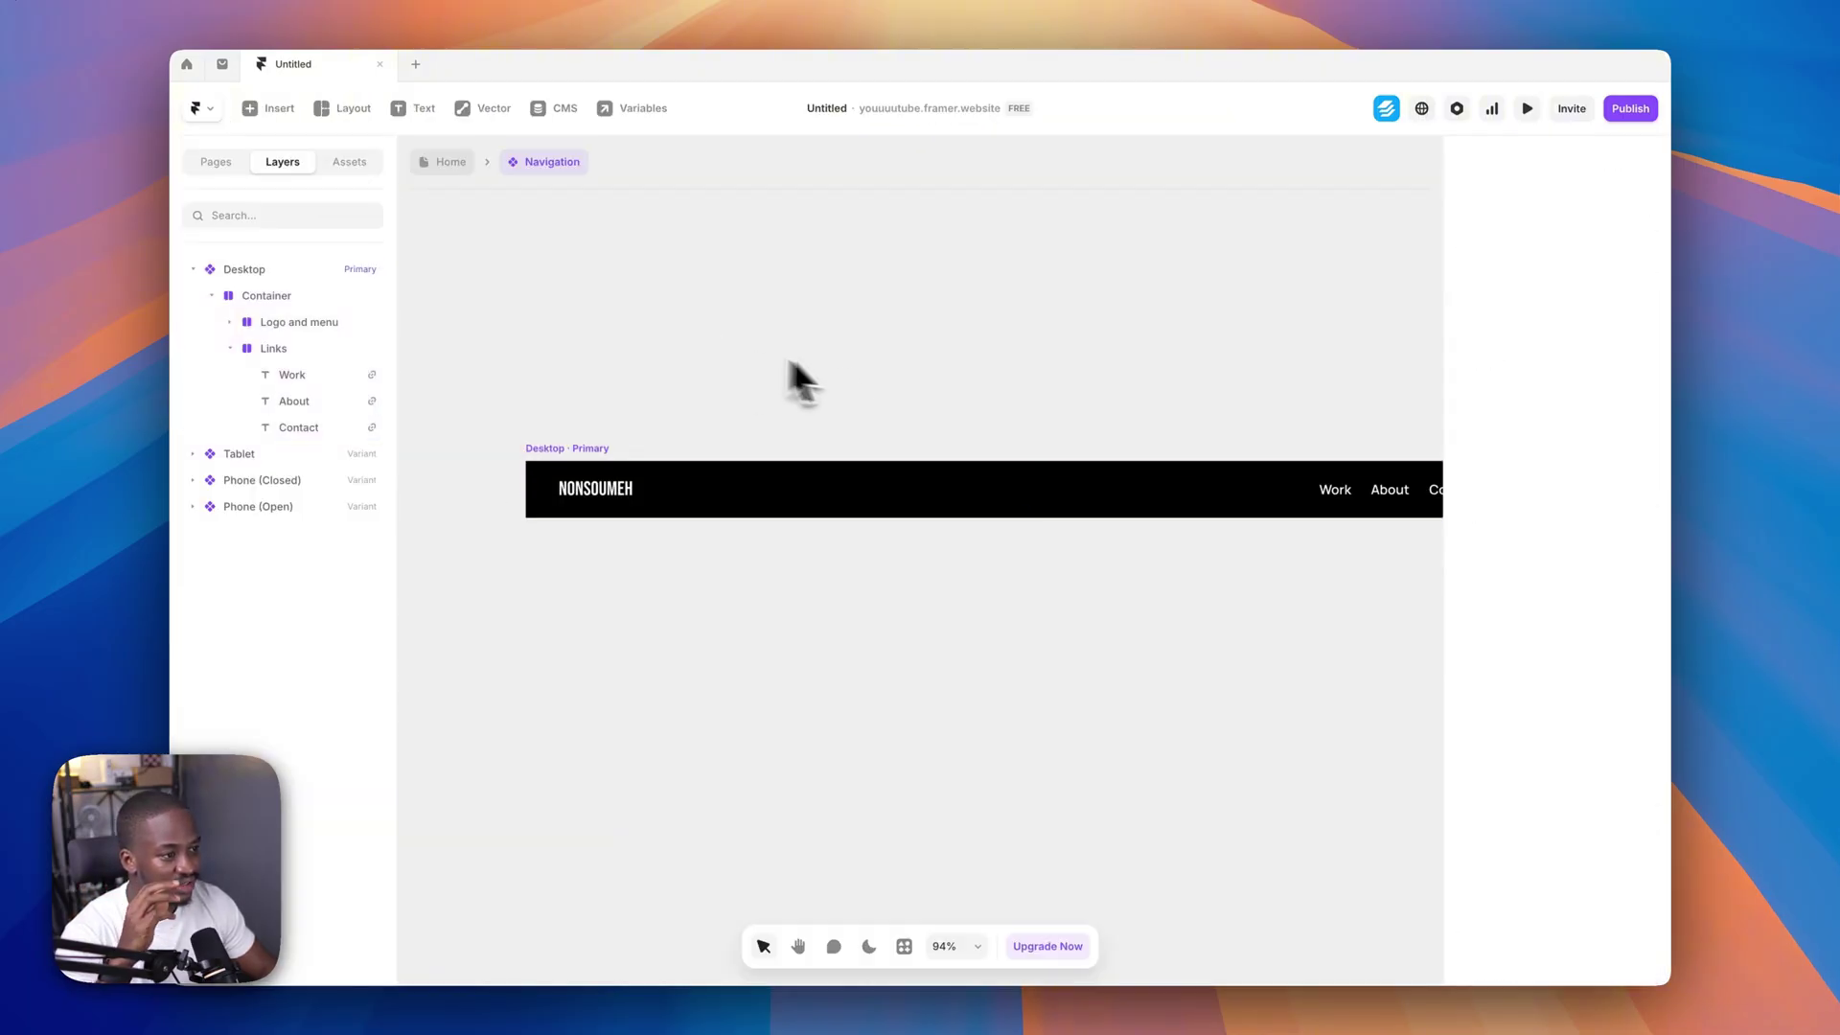
{"action": "key", "text": "v"}
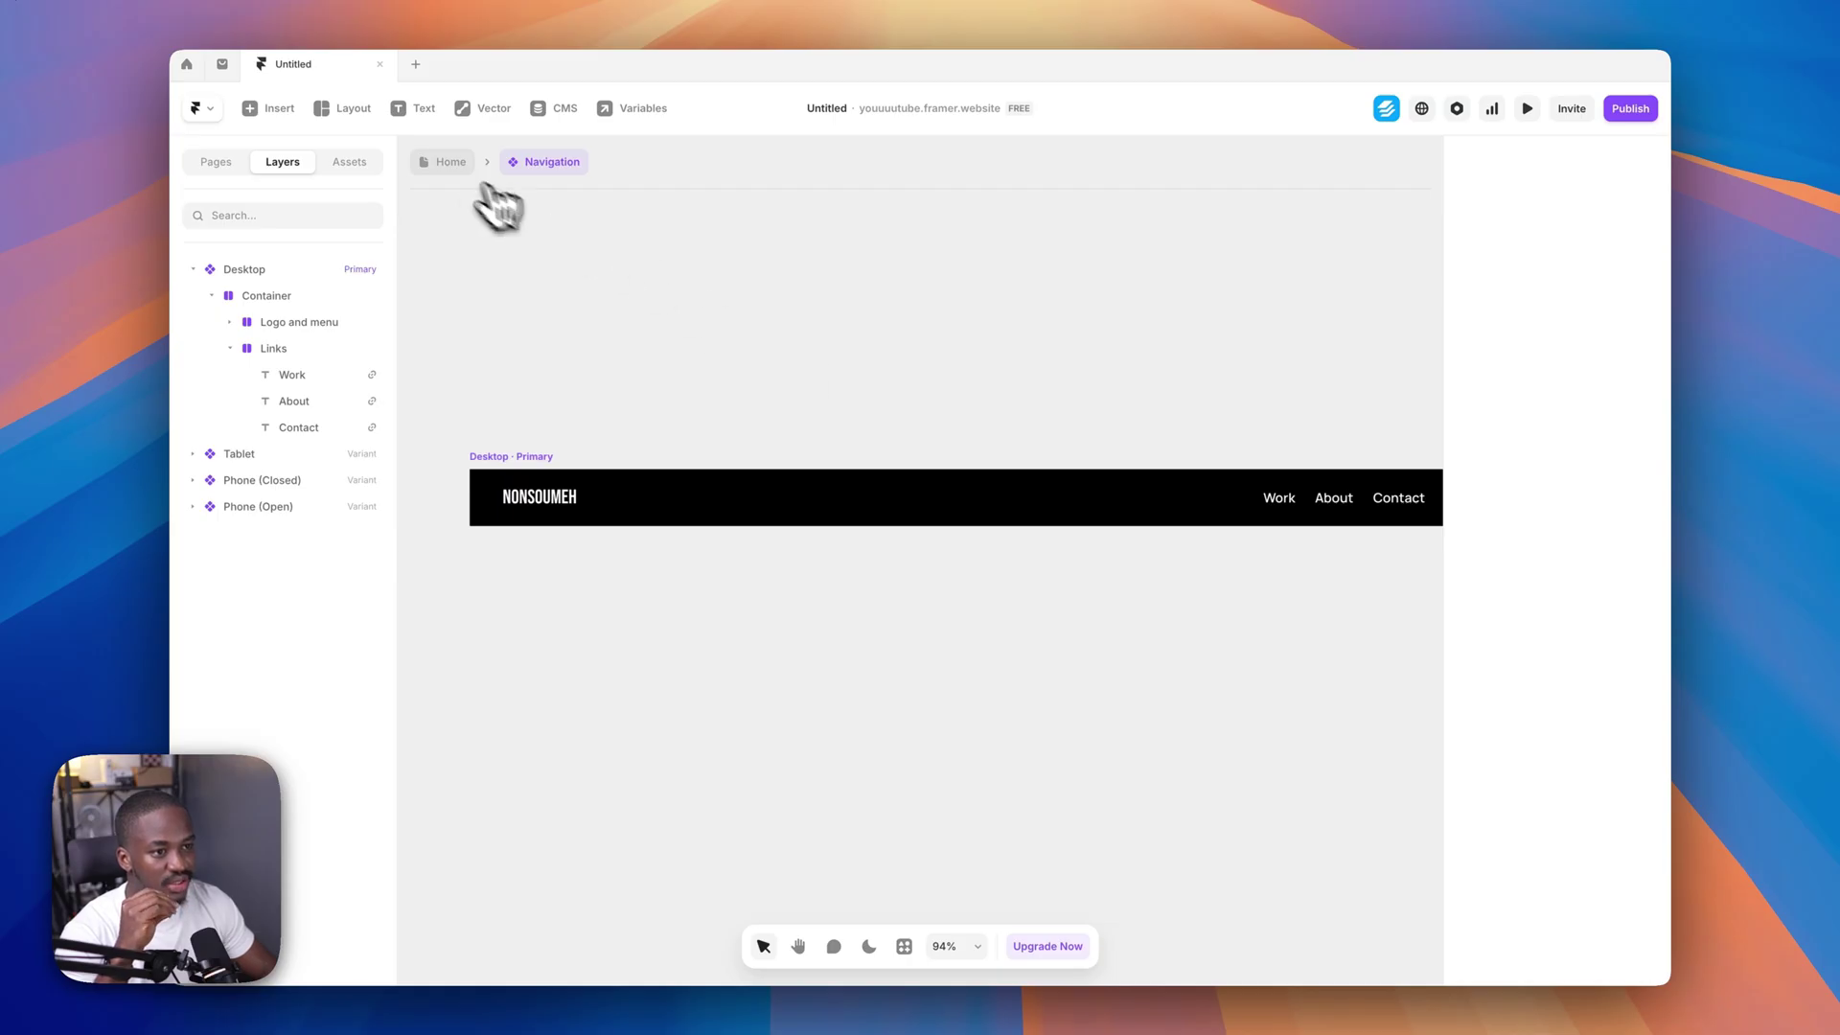
{"action": "left_click", "coordinate": [445, 162]}
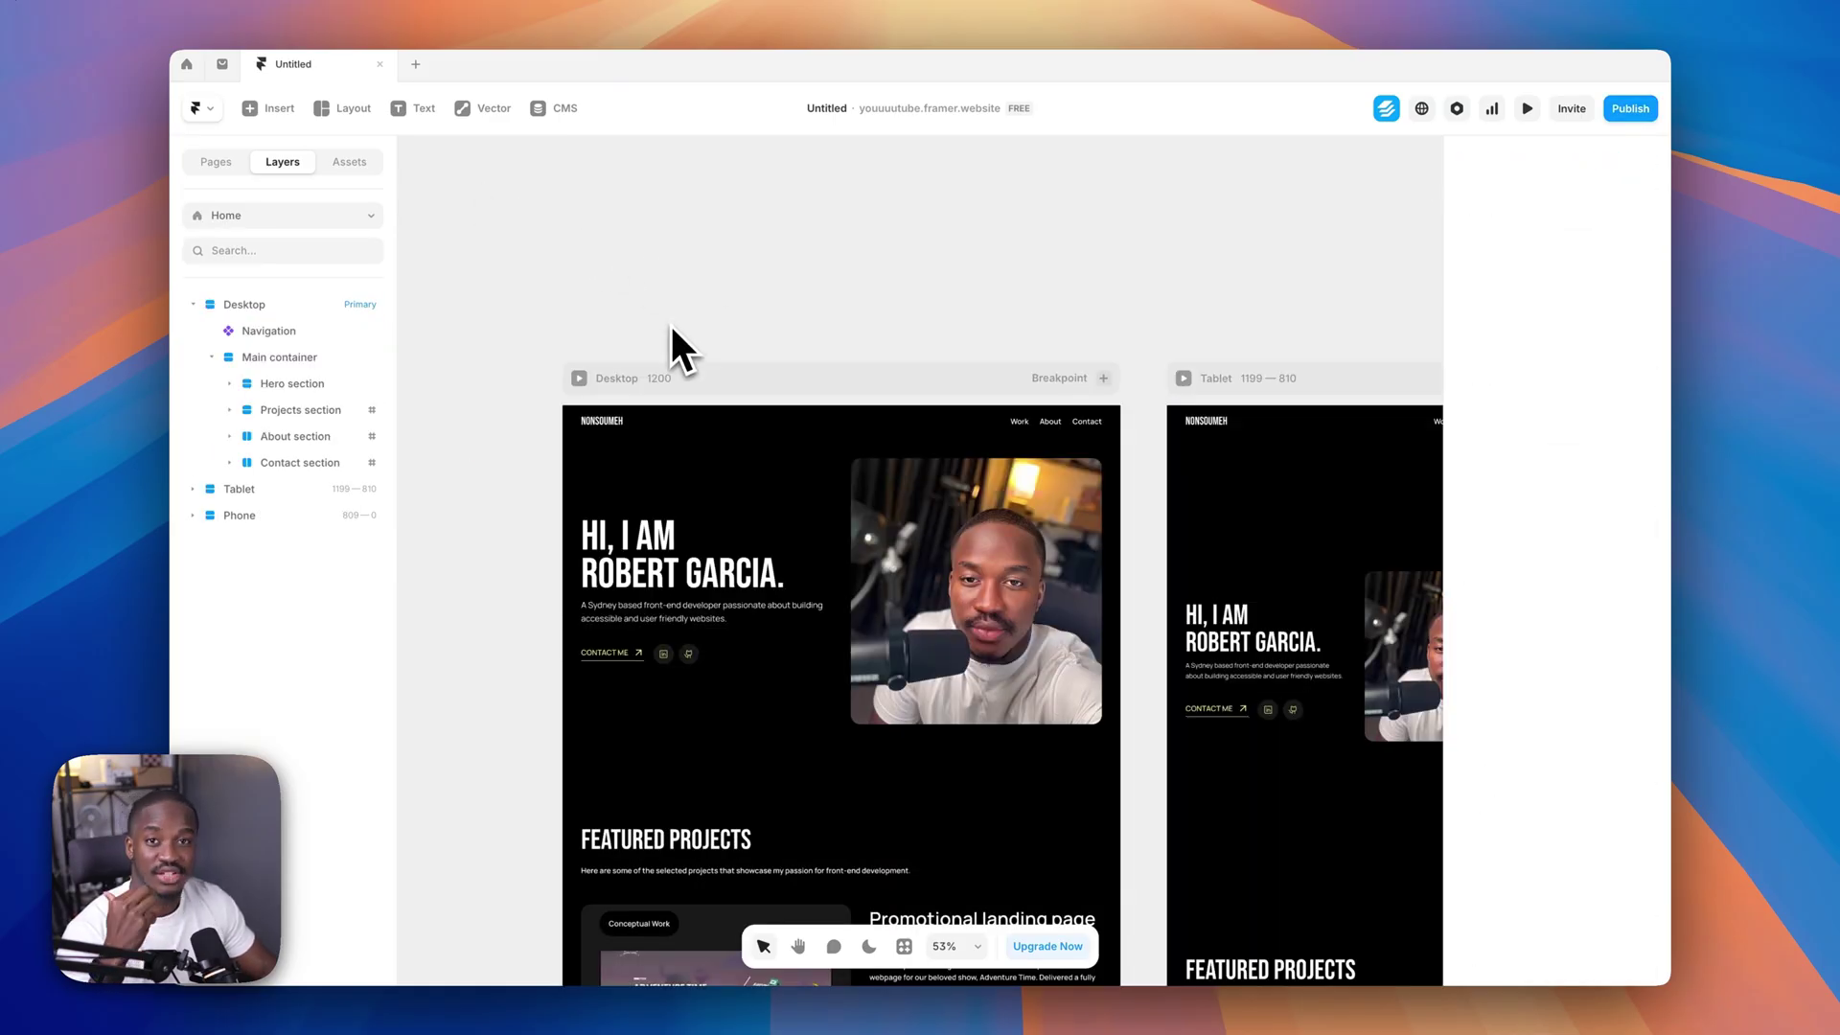
- Preview the Home page's Desktop breakpoint, test the About, Contact and Work navigation links, and return to the editor
{"action": "left_click", "coordinate": [580, 379]}
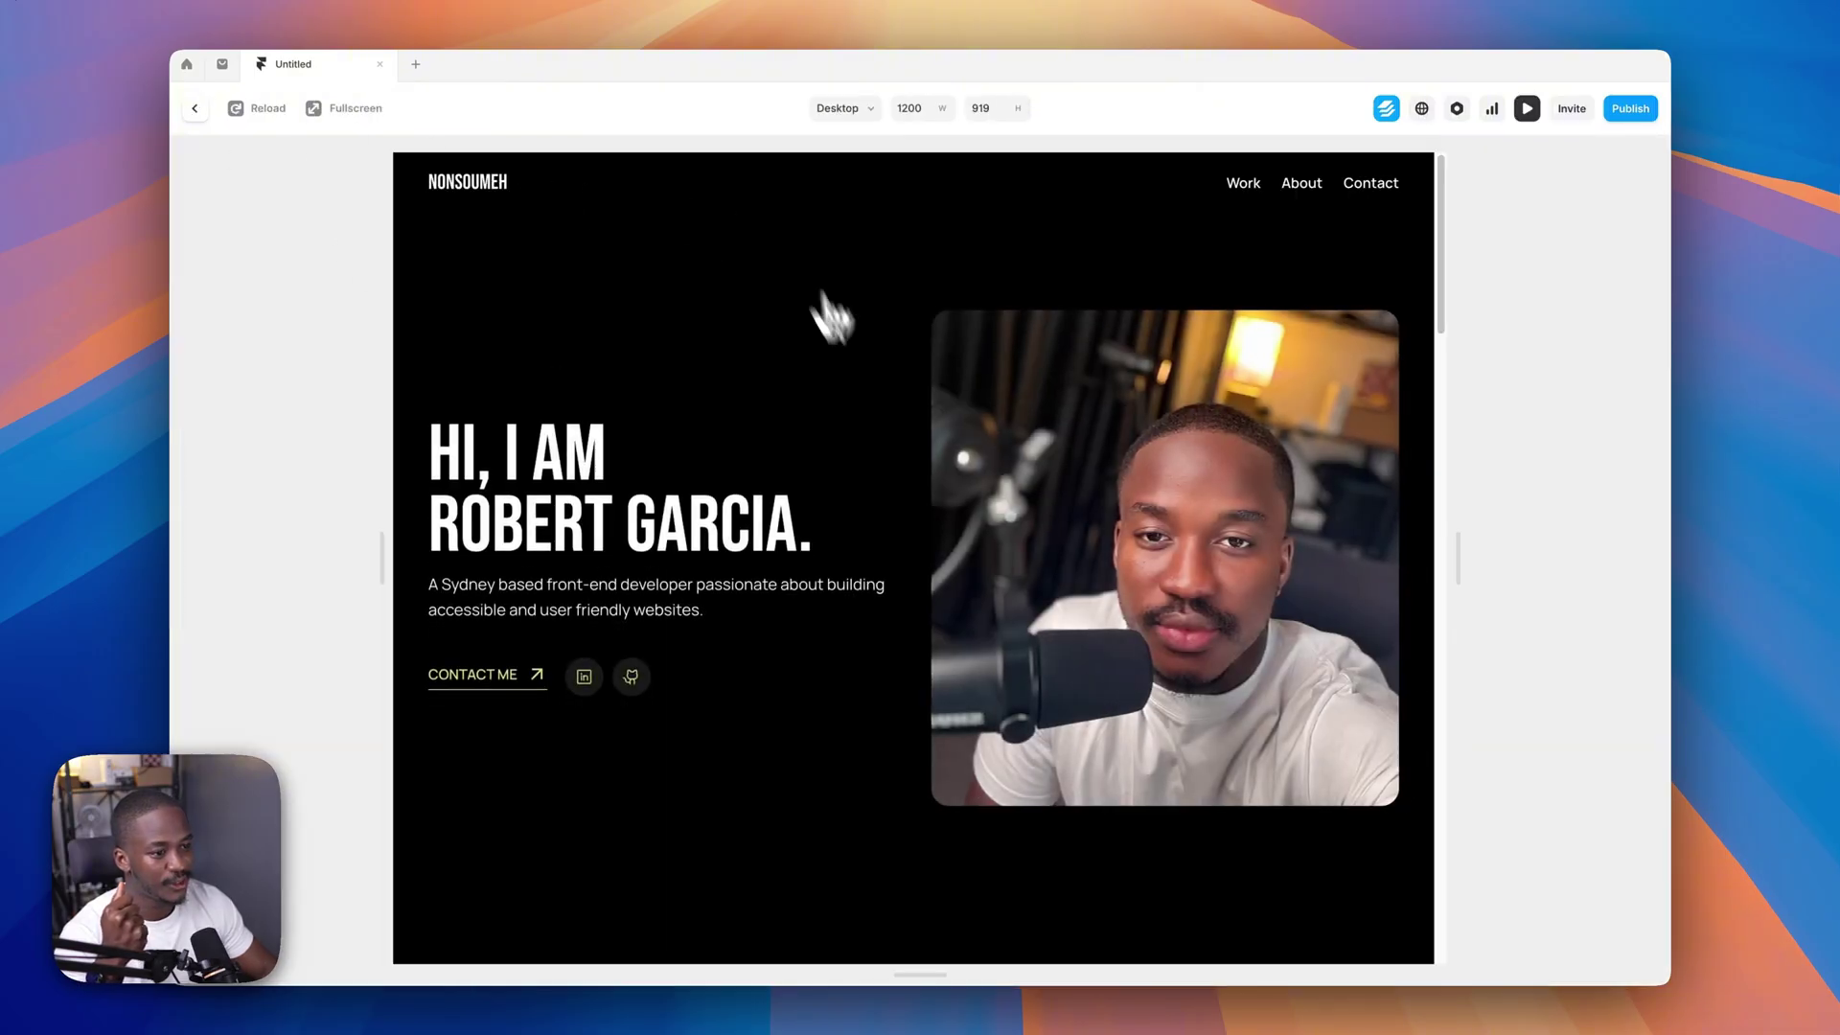
{"action": "left_click", "coordinate": [1301, 184]}
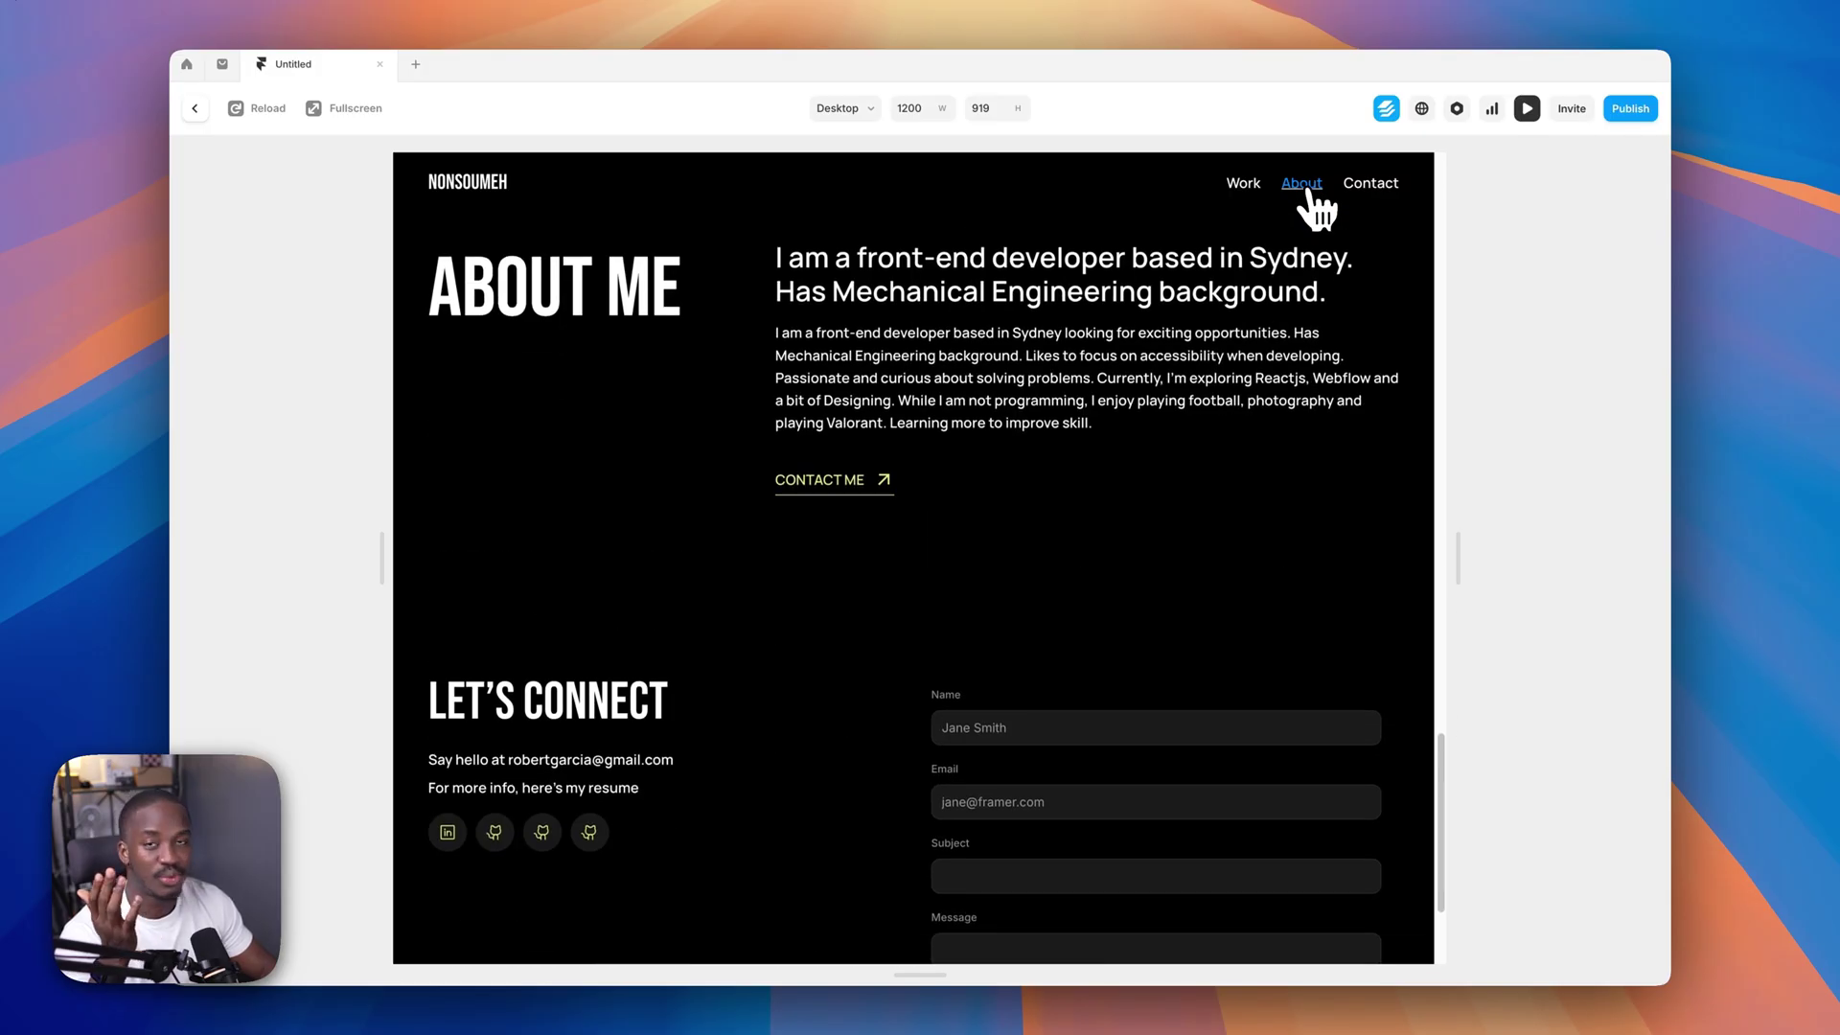
{"action": "left_click", "coordinate": [1378, 184]}
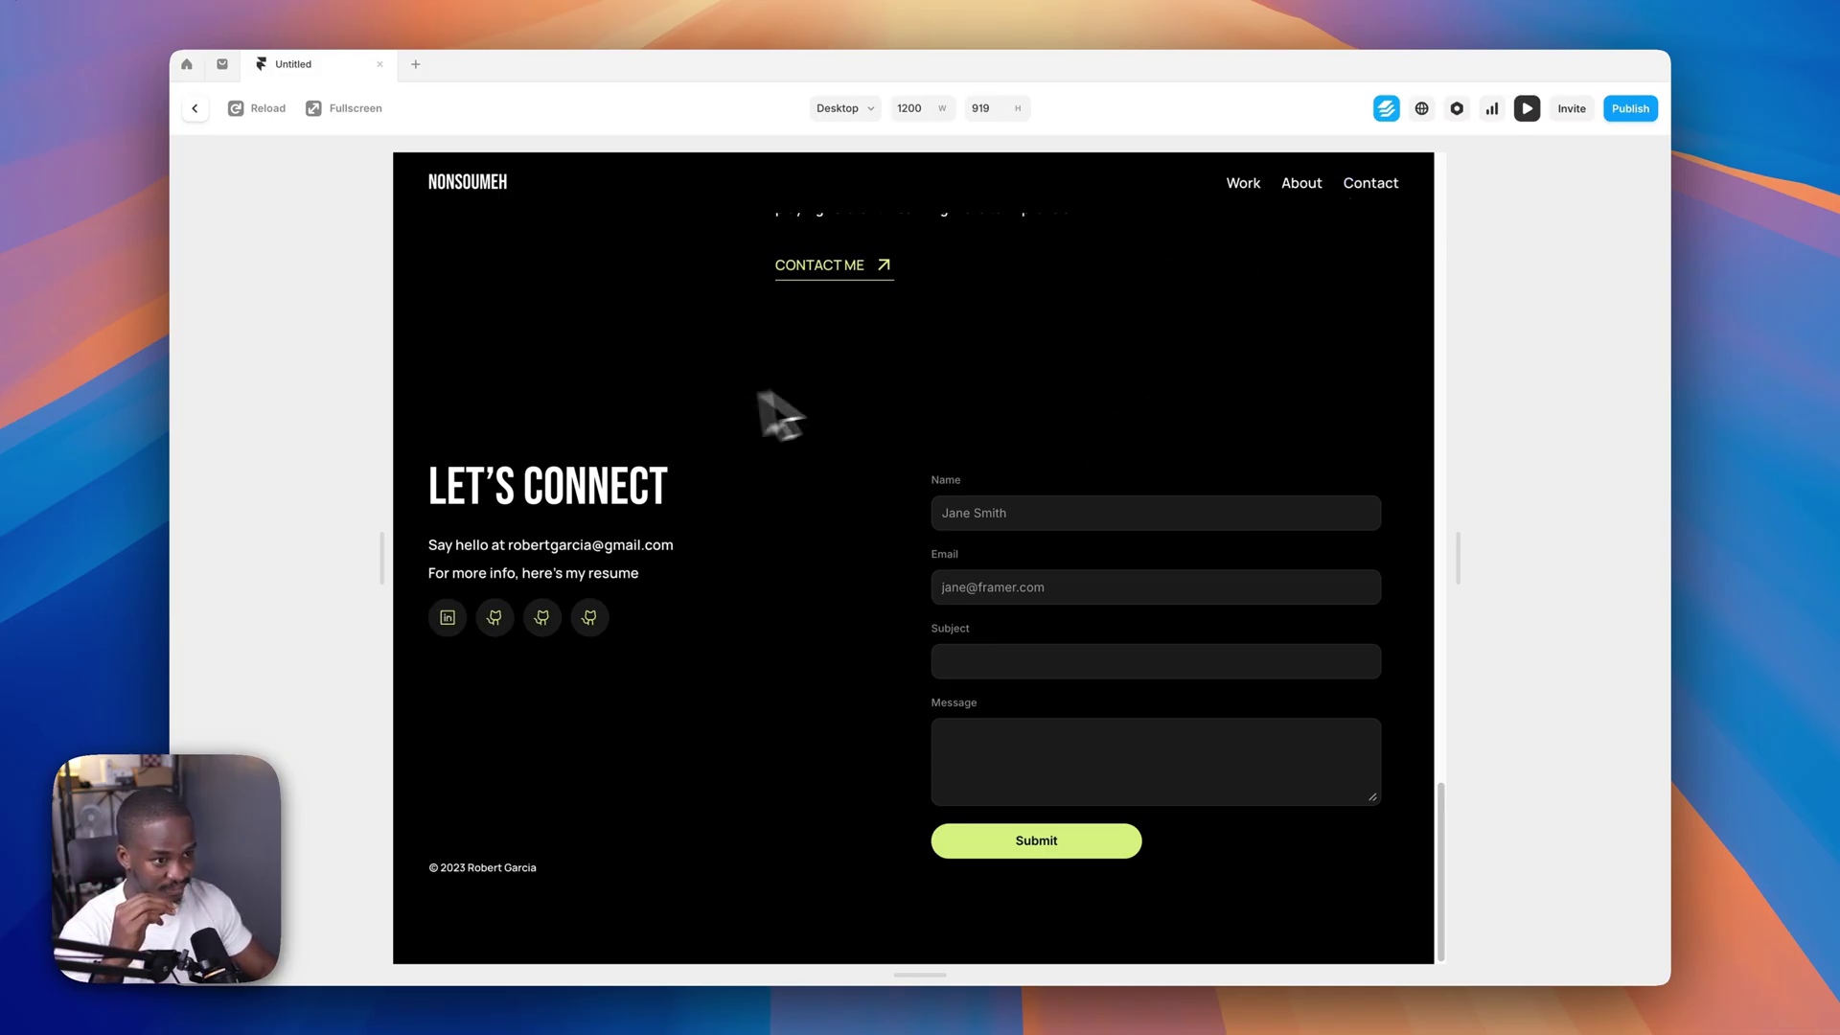
{"action": "left_click", "coordinate": [1244, 184]}
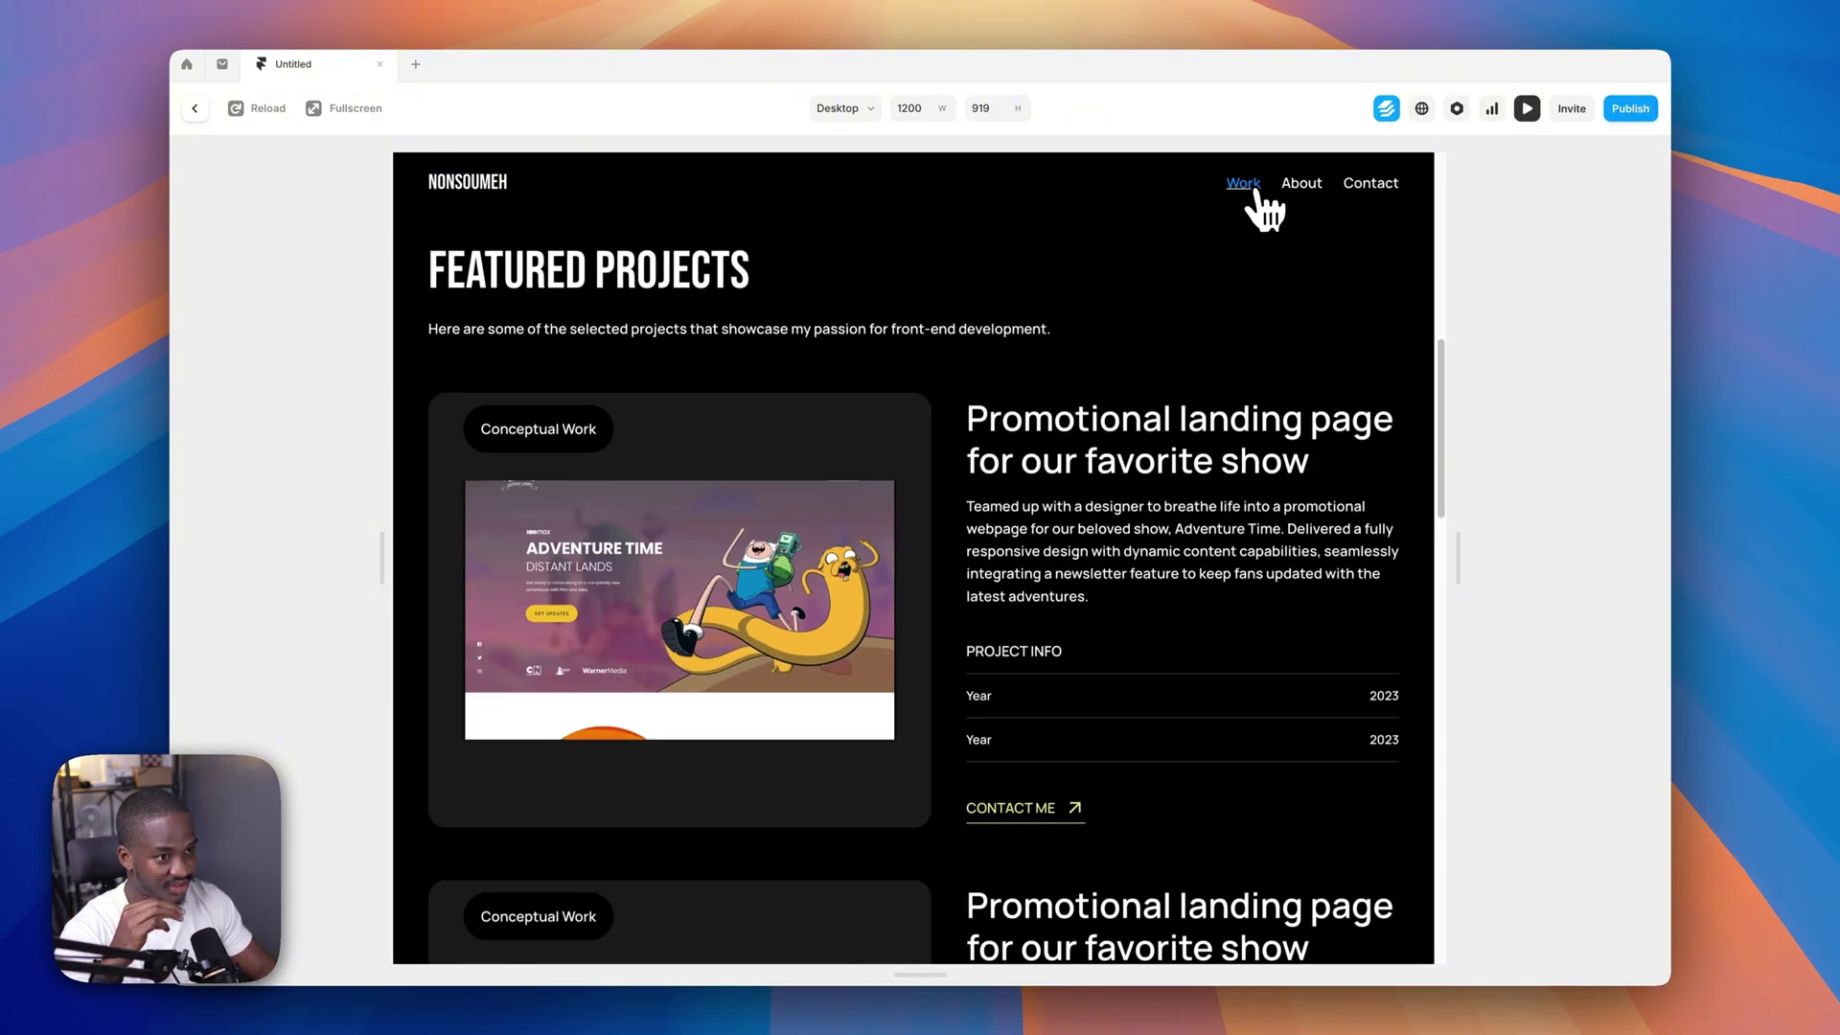
{"action": "left_click", "coordinate": [1301, 184]}
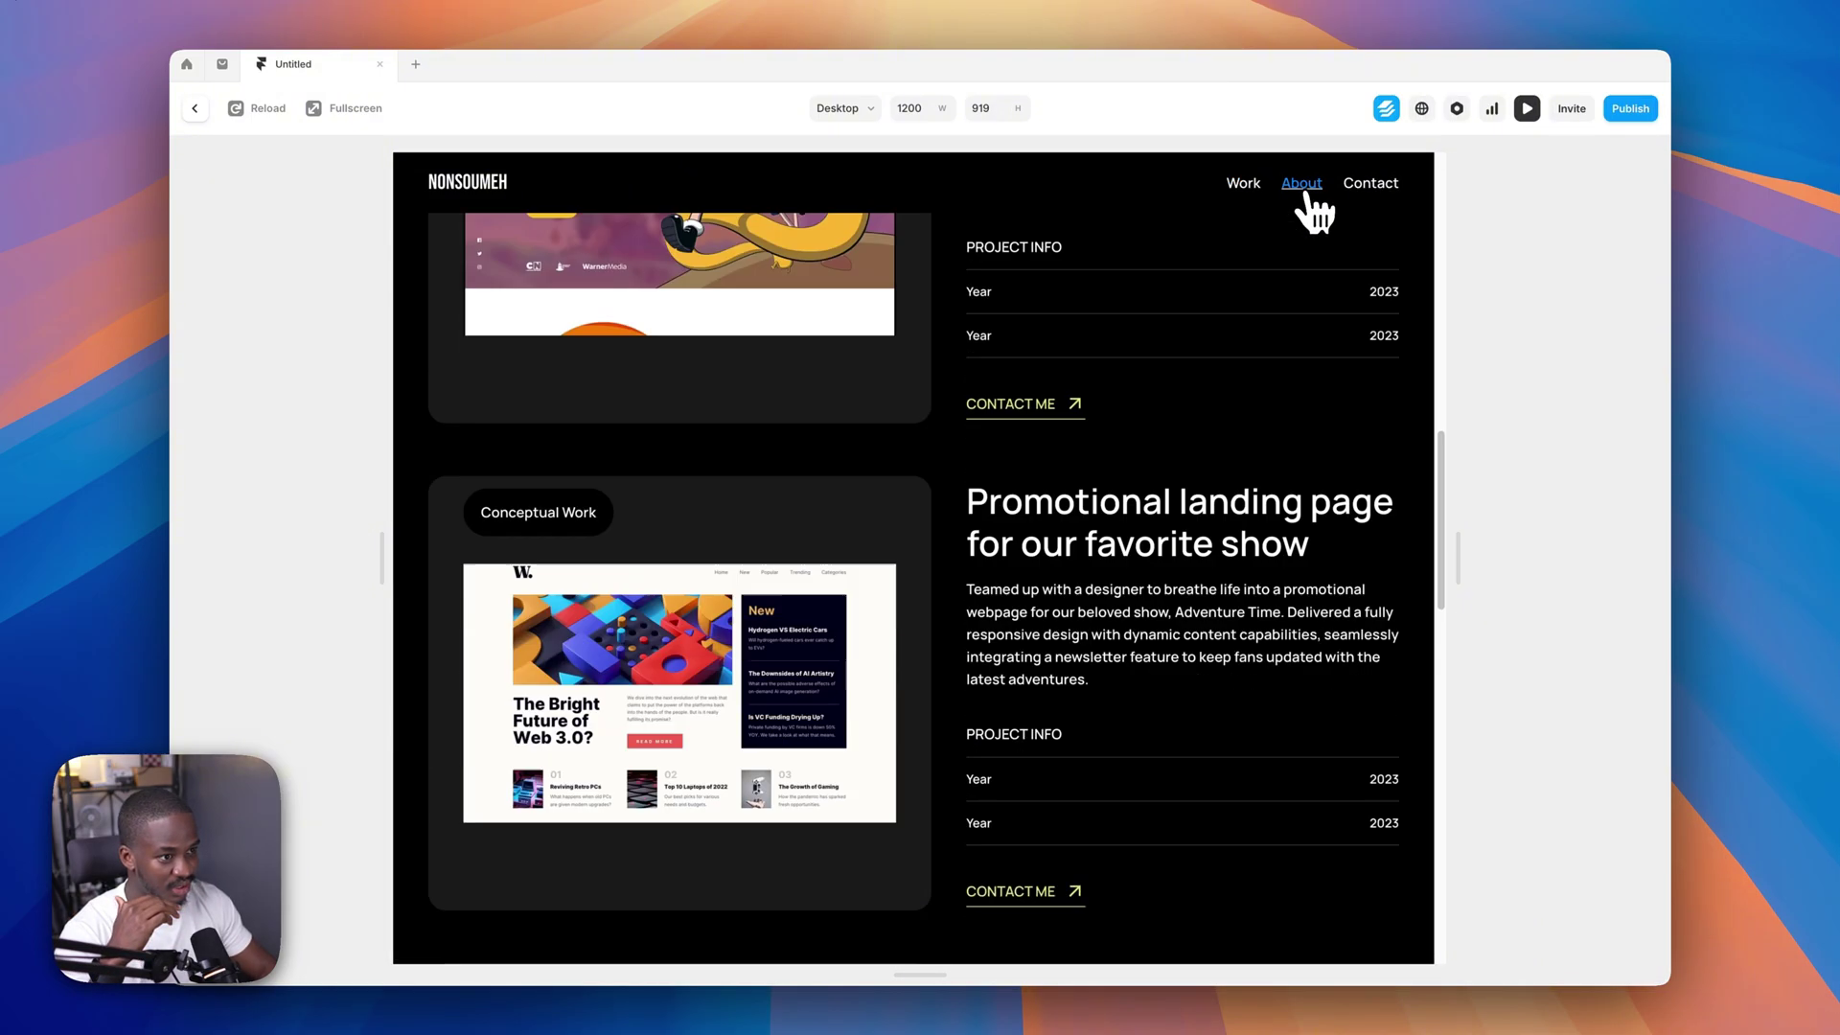
{"action": "left_click", "coordinate": [1370, 183]}
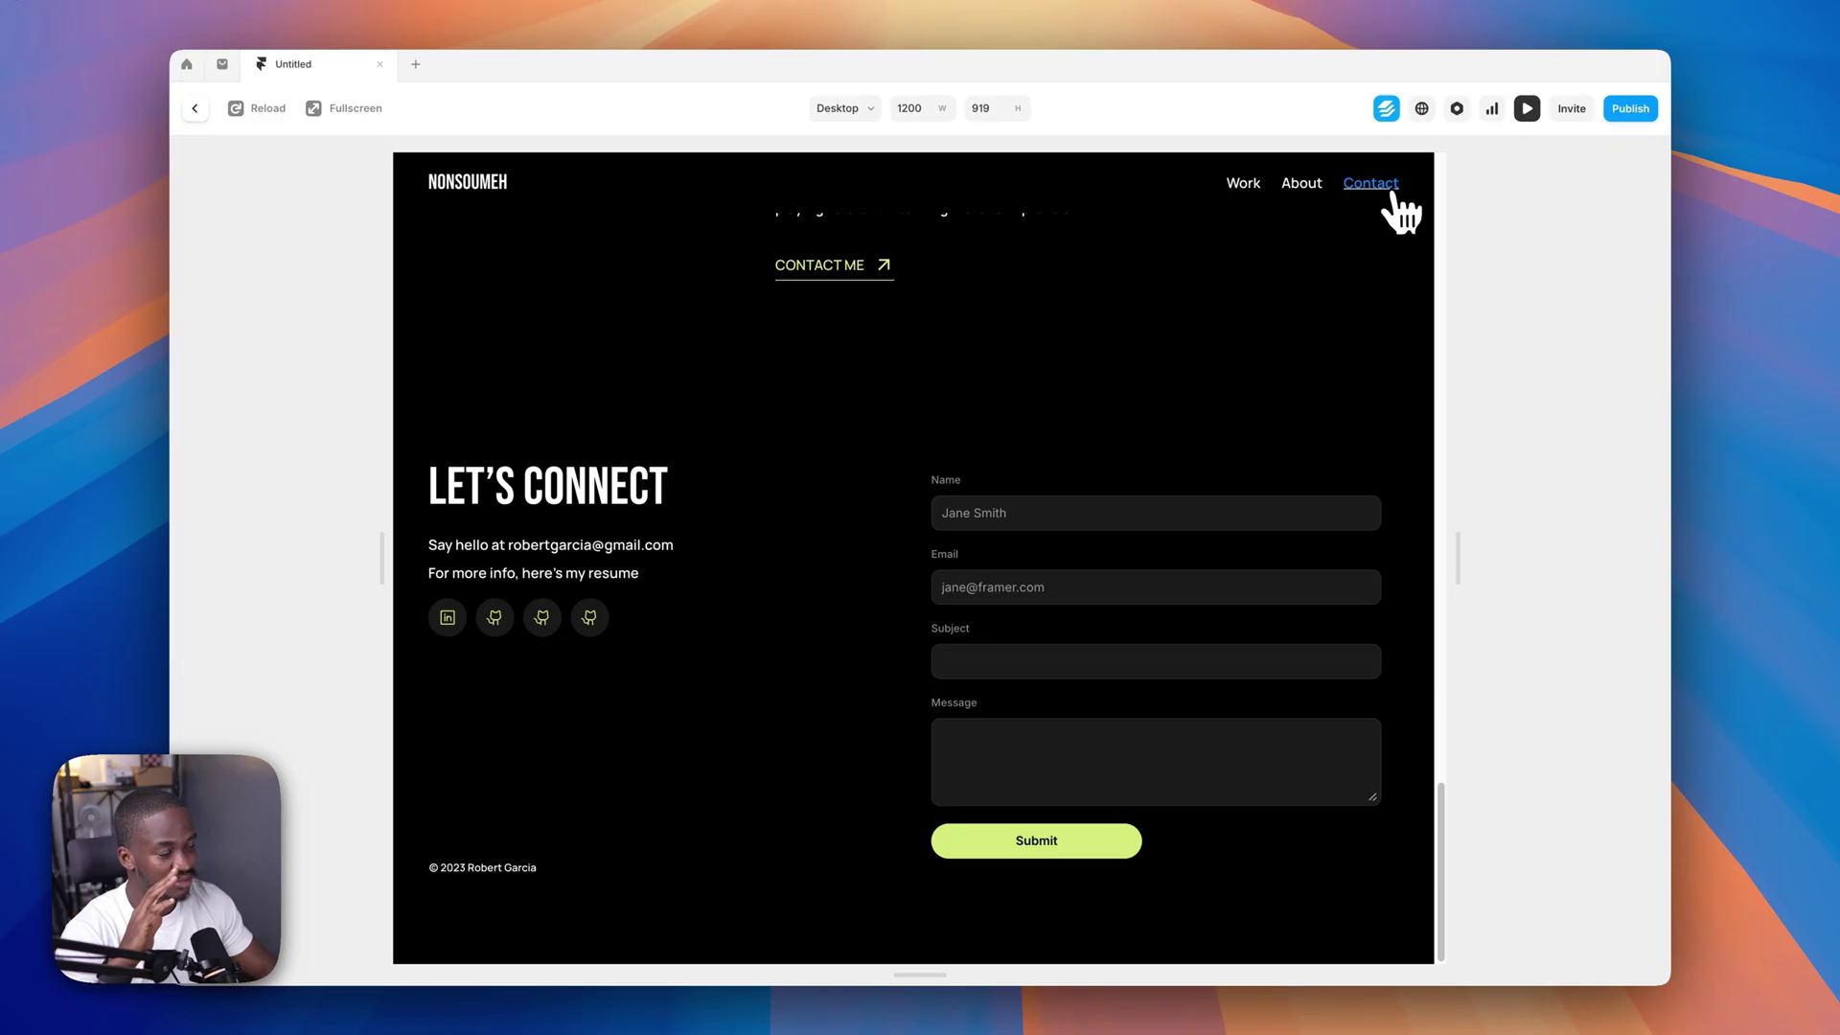
{"action": "left_click", "coordinate": [194, 108]}
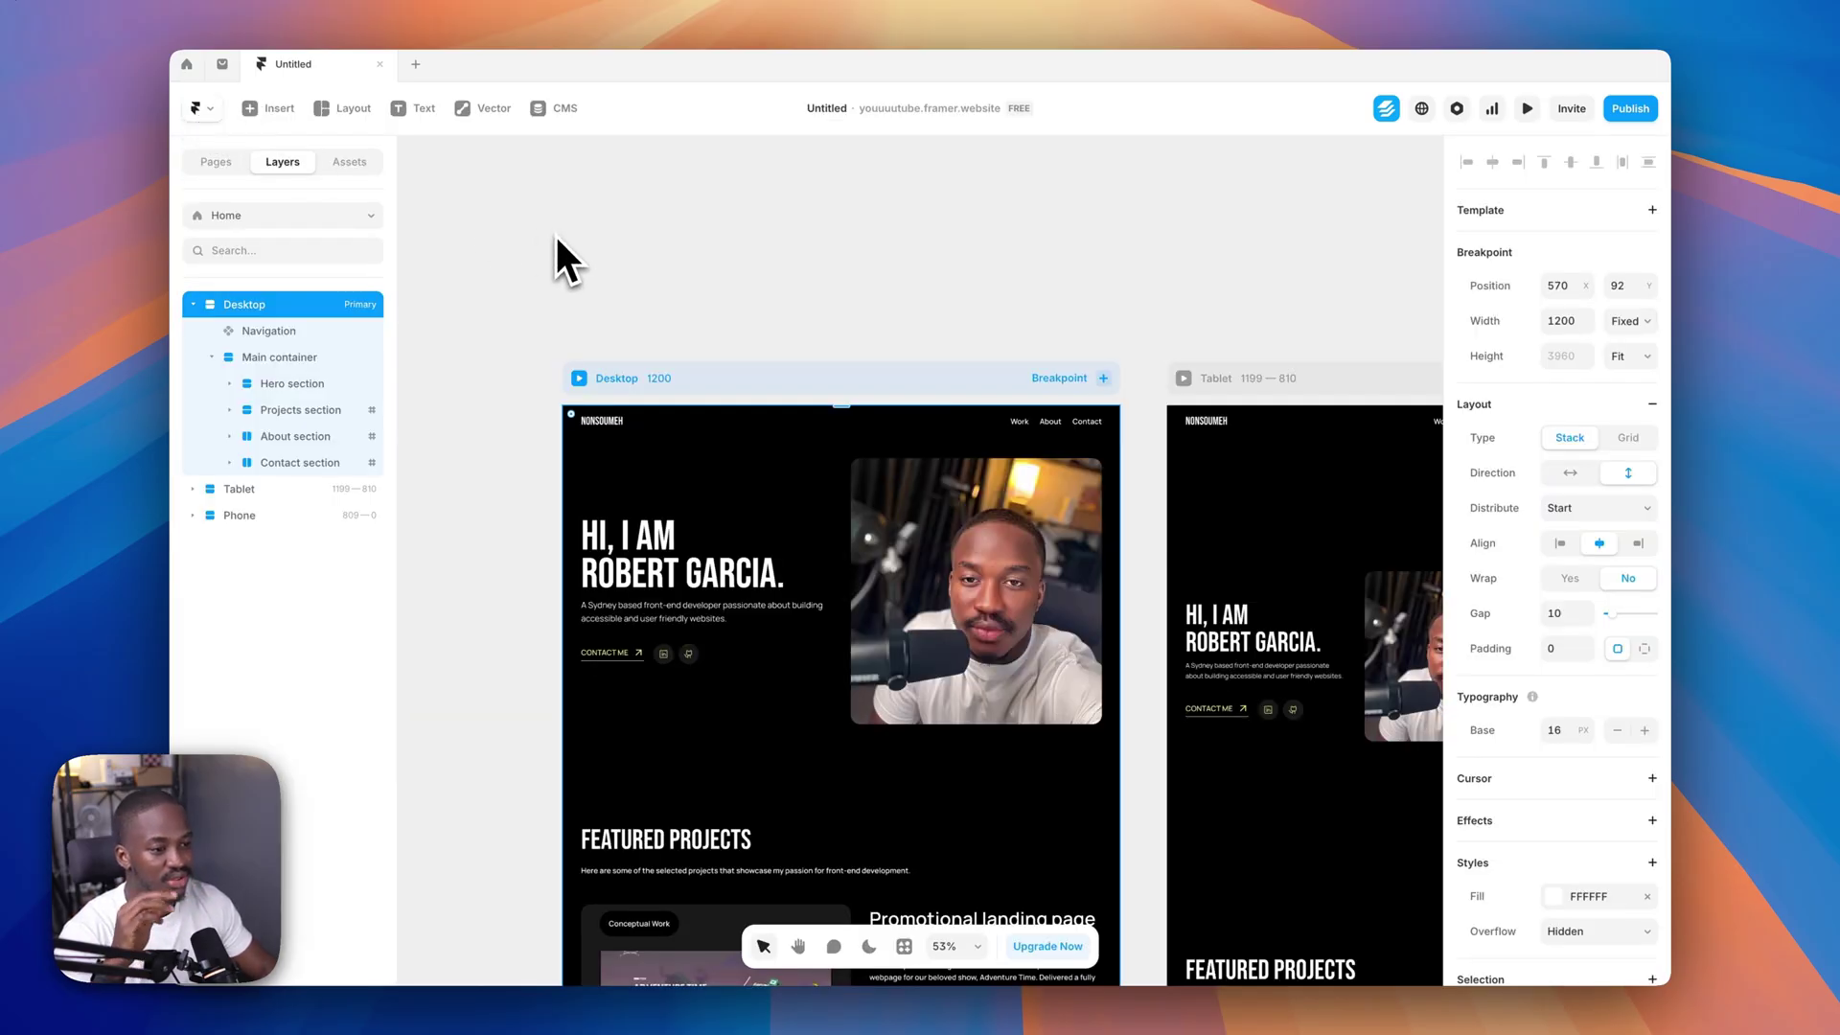
{"action": "left_click", "coordinate": [596, 324]}
- Duplicate the Home page and name the copy /kjhskd
{"action": "left_click", "coordinate": [232, 165]}
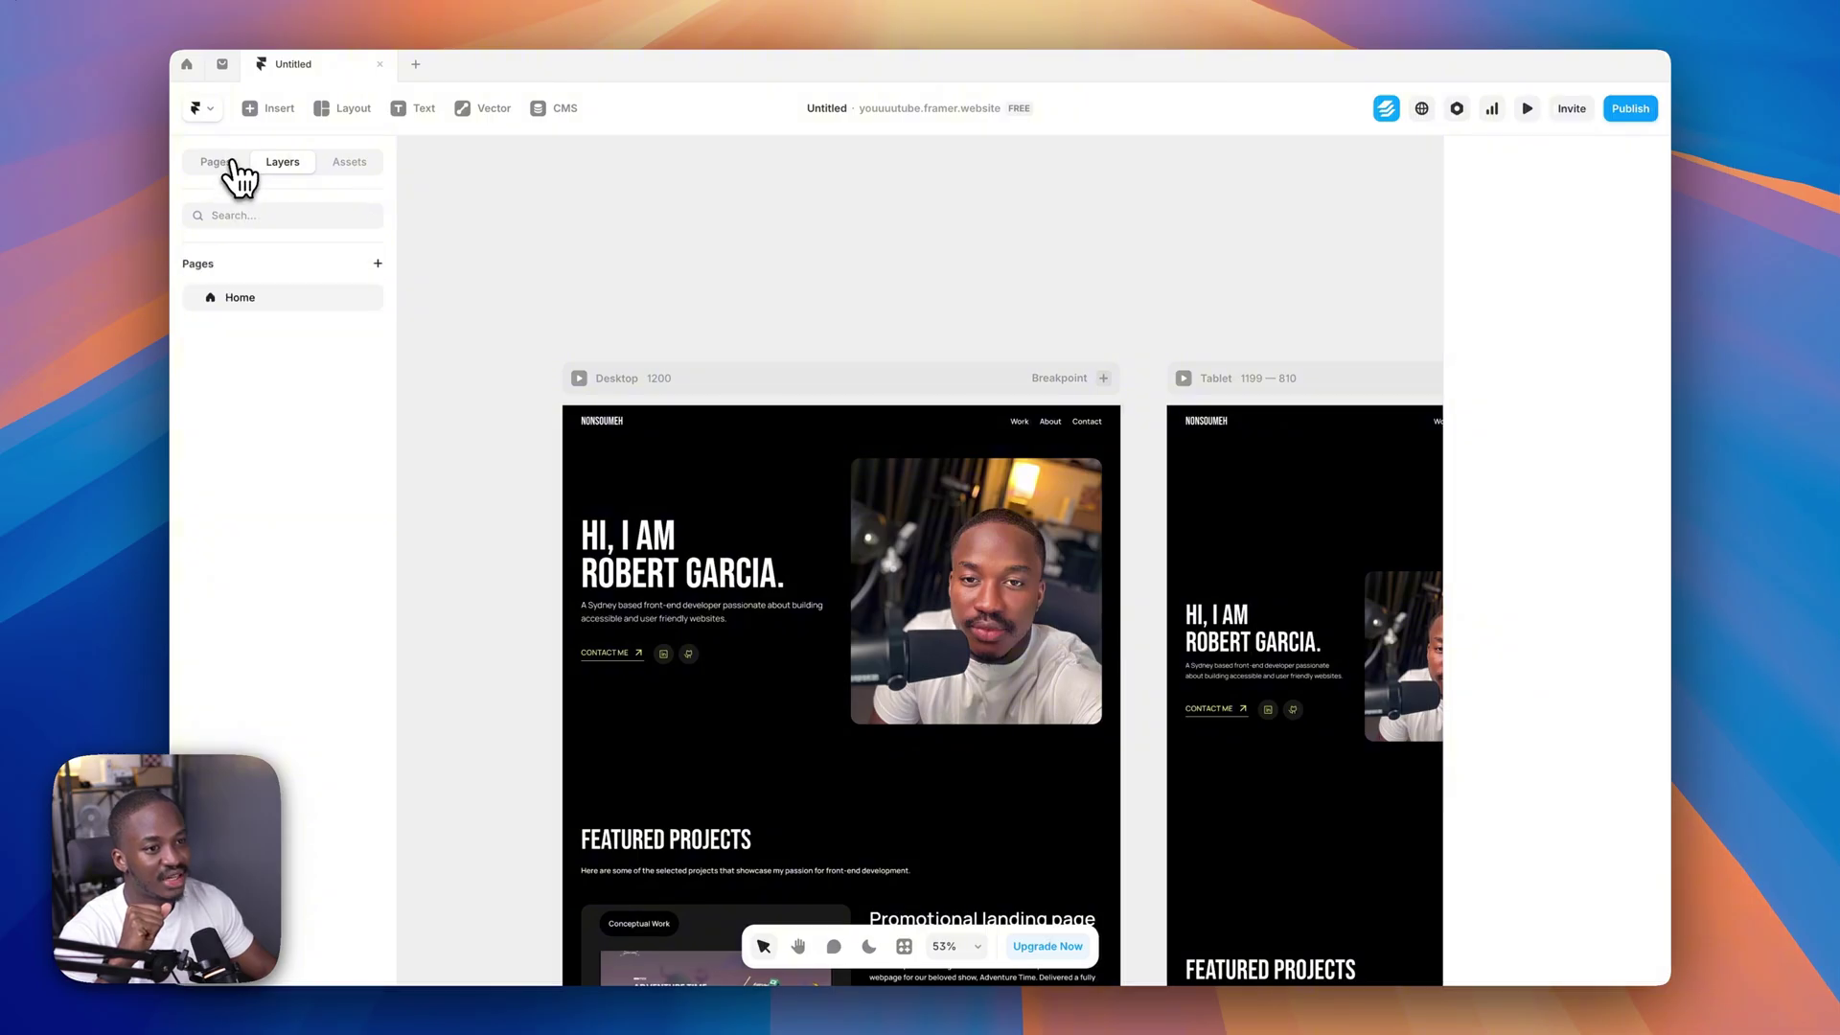
{"action": "right_click", "coordinate": [263, 304]}
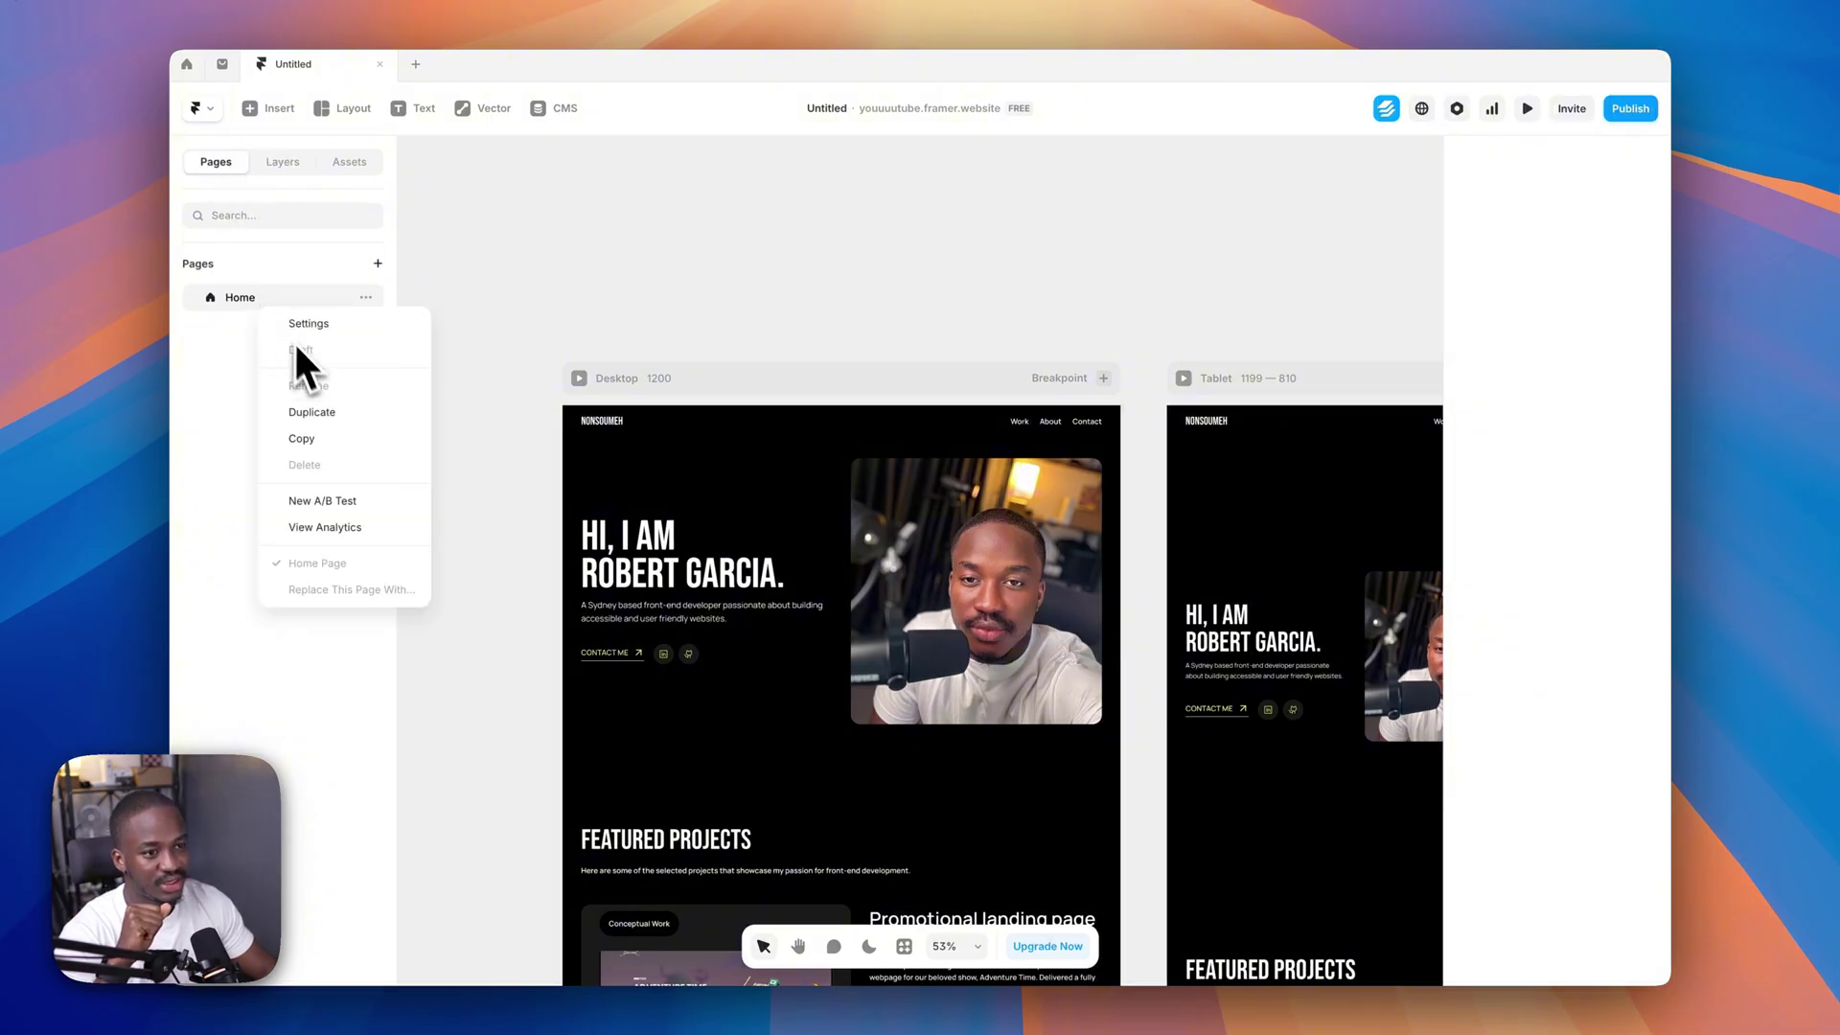
{"action": "left_click", "coordinate": [313, 412]}
{"action": "double_click", "coordinate": [262, 326]}
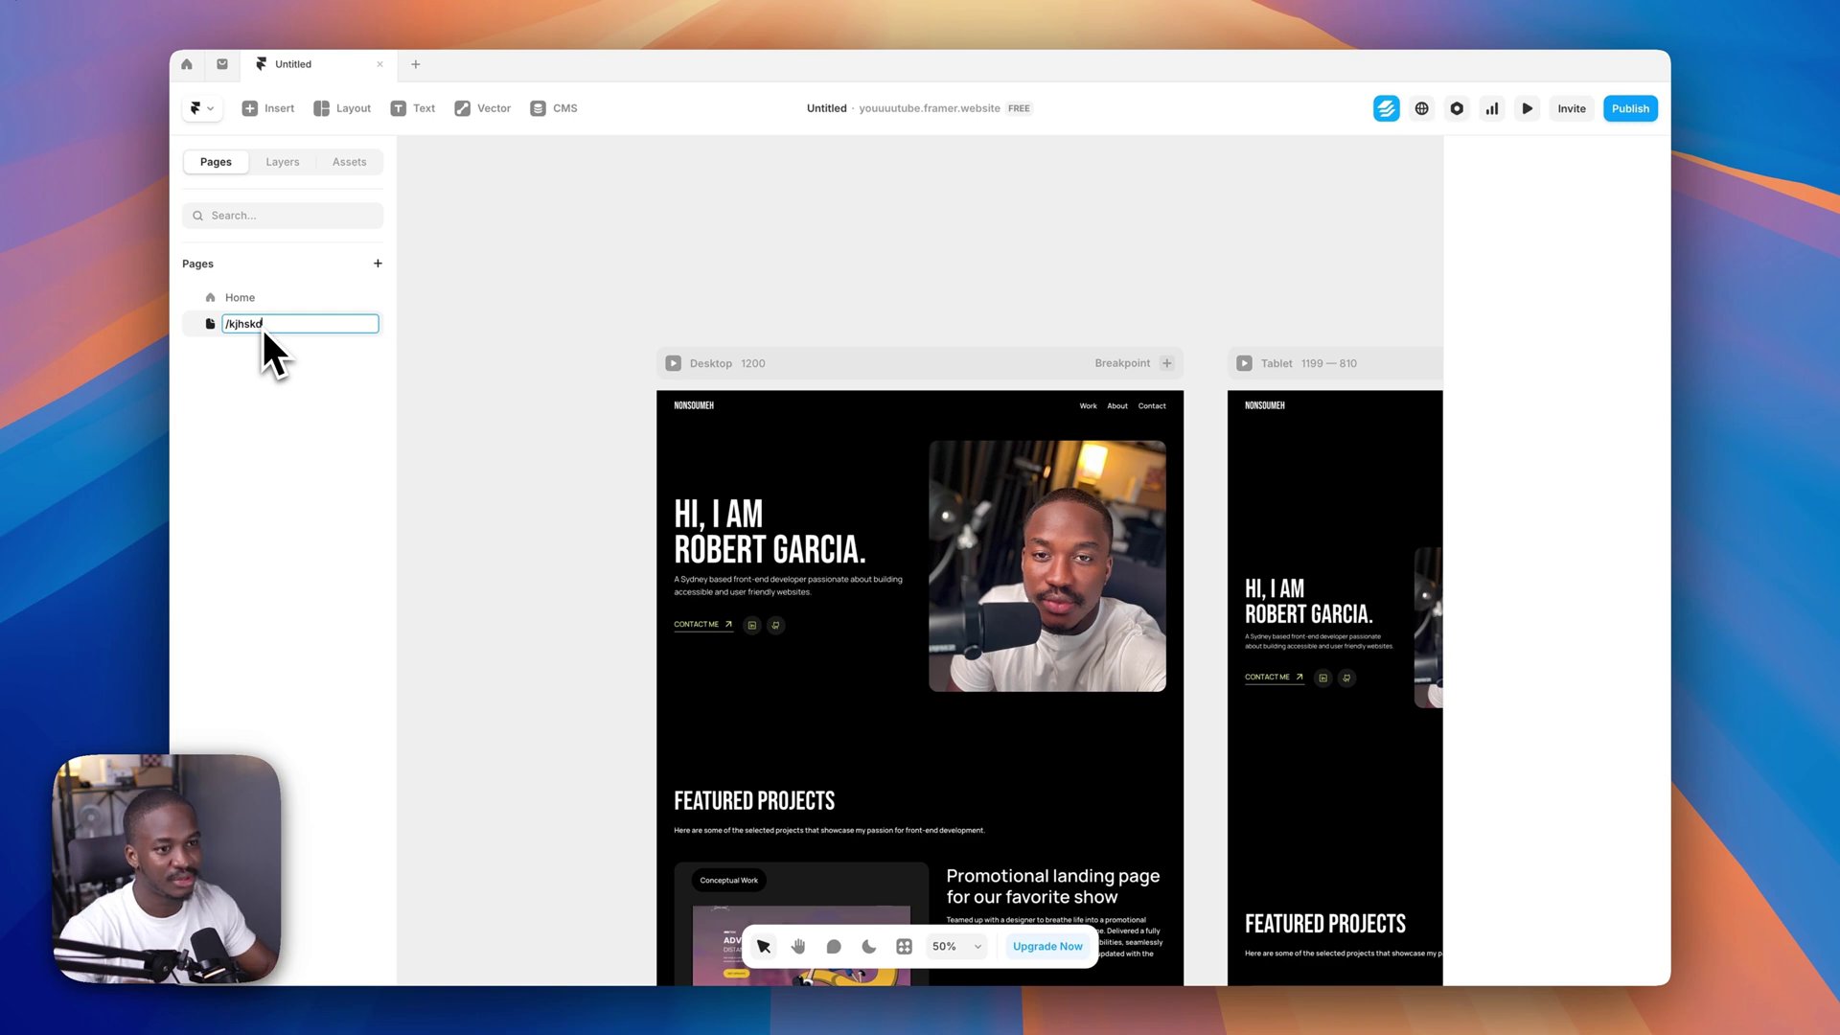
{"action": "key", "text": "Return"}
- Link the Work text in the Navigation component's Desktop variant to the /kjhskd page
{"action": "left_click", "coordinate": [776, 422]}
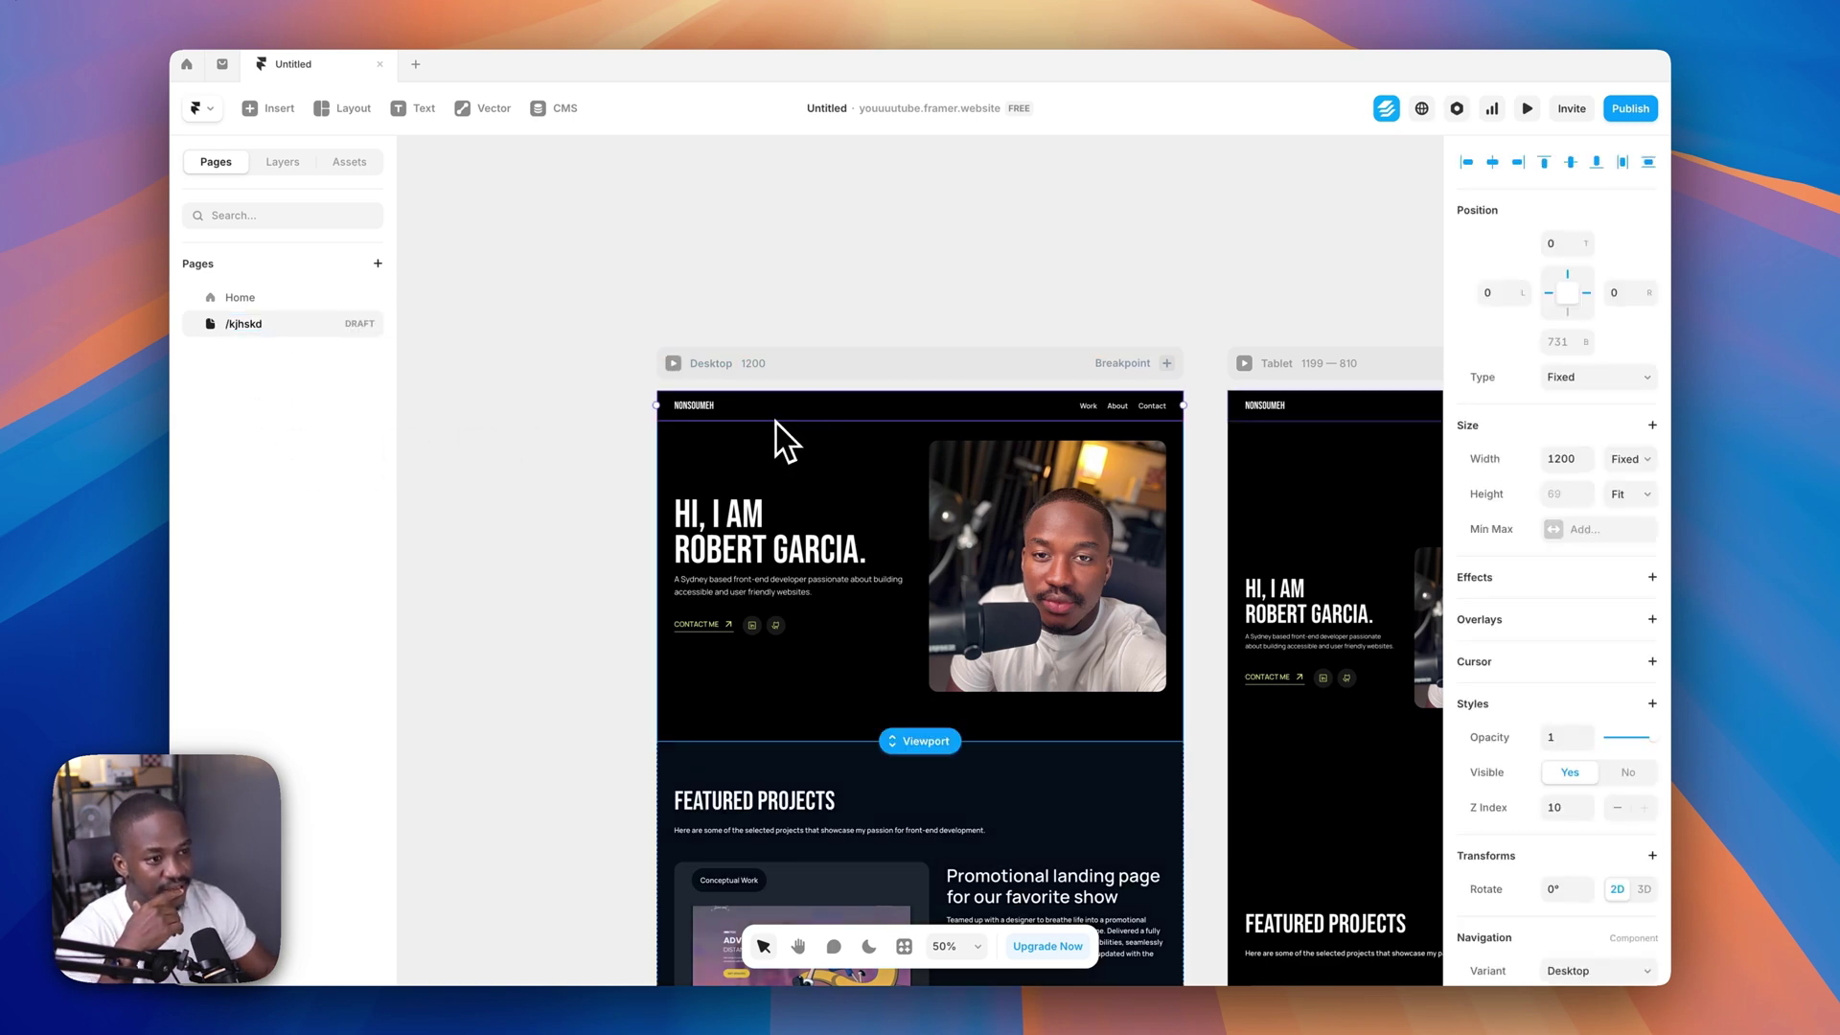
{"action": "double_click", "coordinate": [776, 421]}
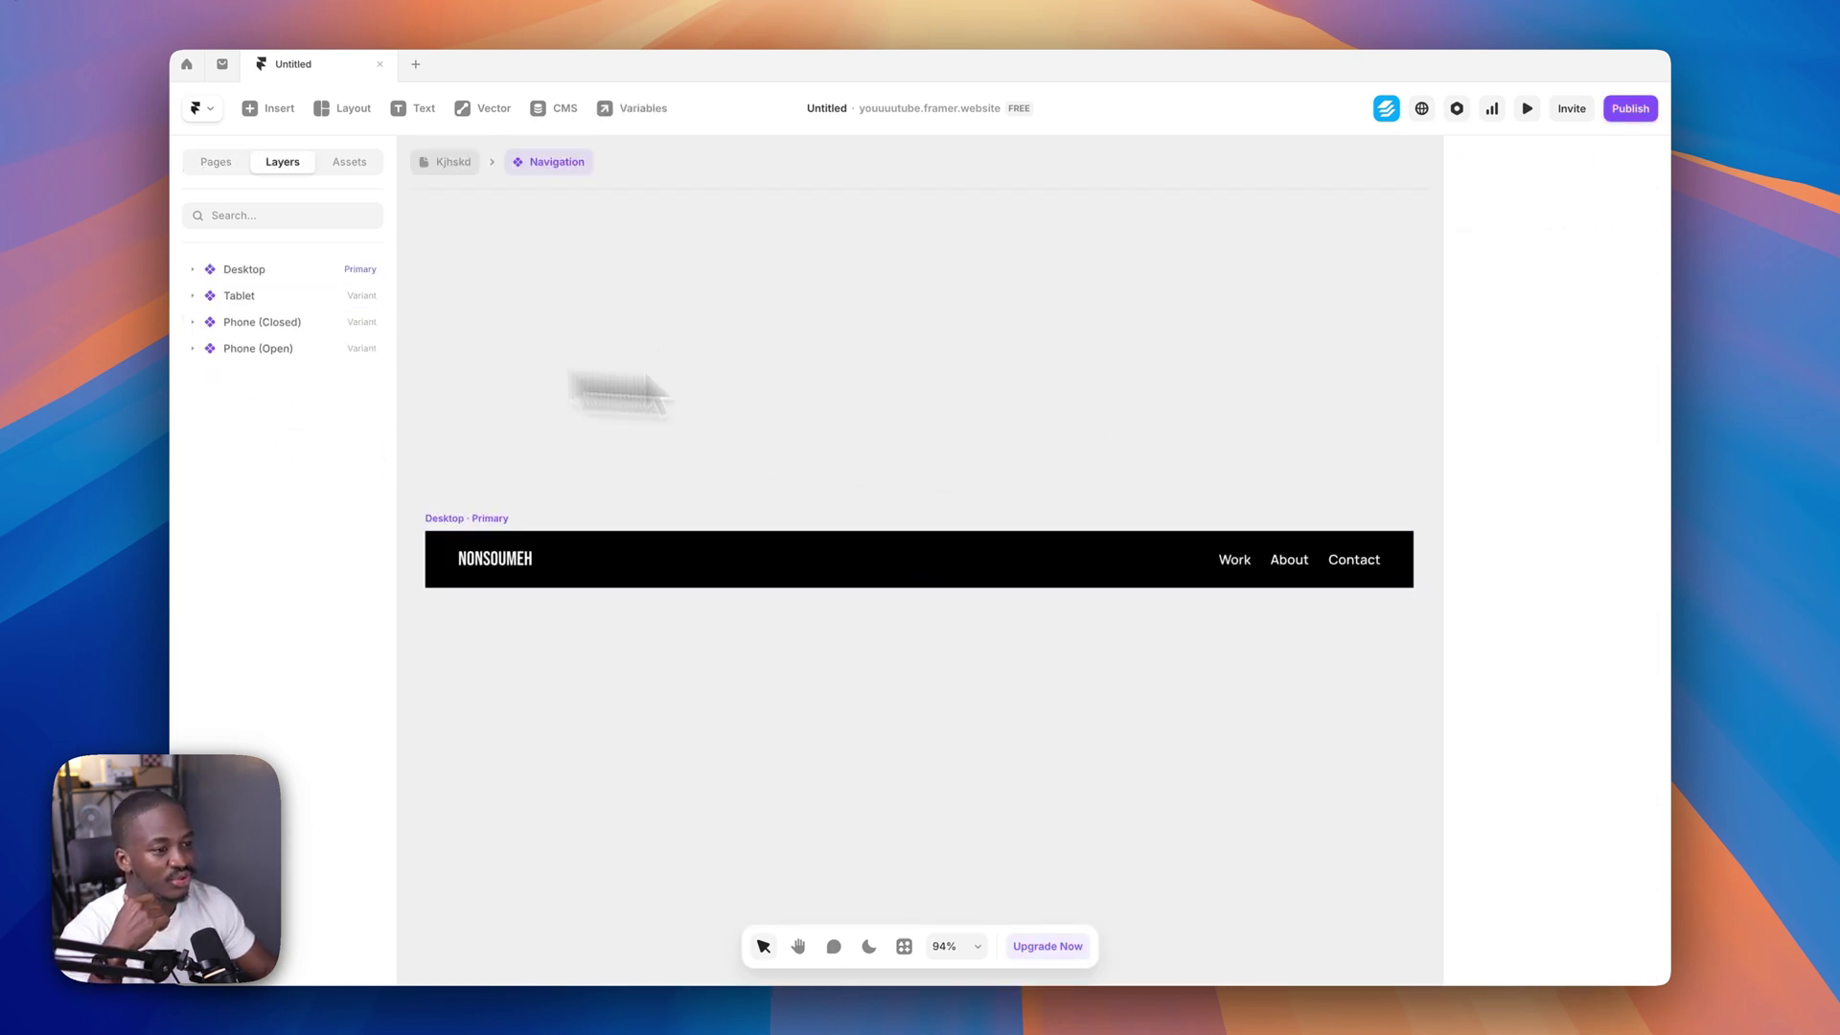
{"action": "left_click", "coordinate": [1235, 571]}
{"action": "left_click", "coordinate": [1238, 571]}
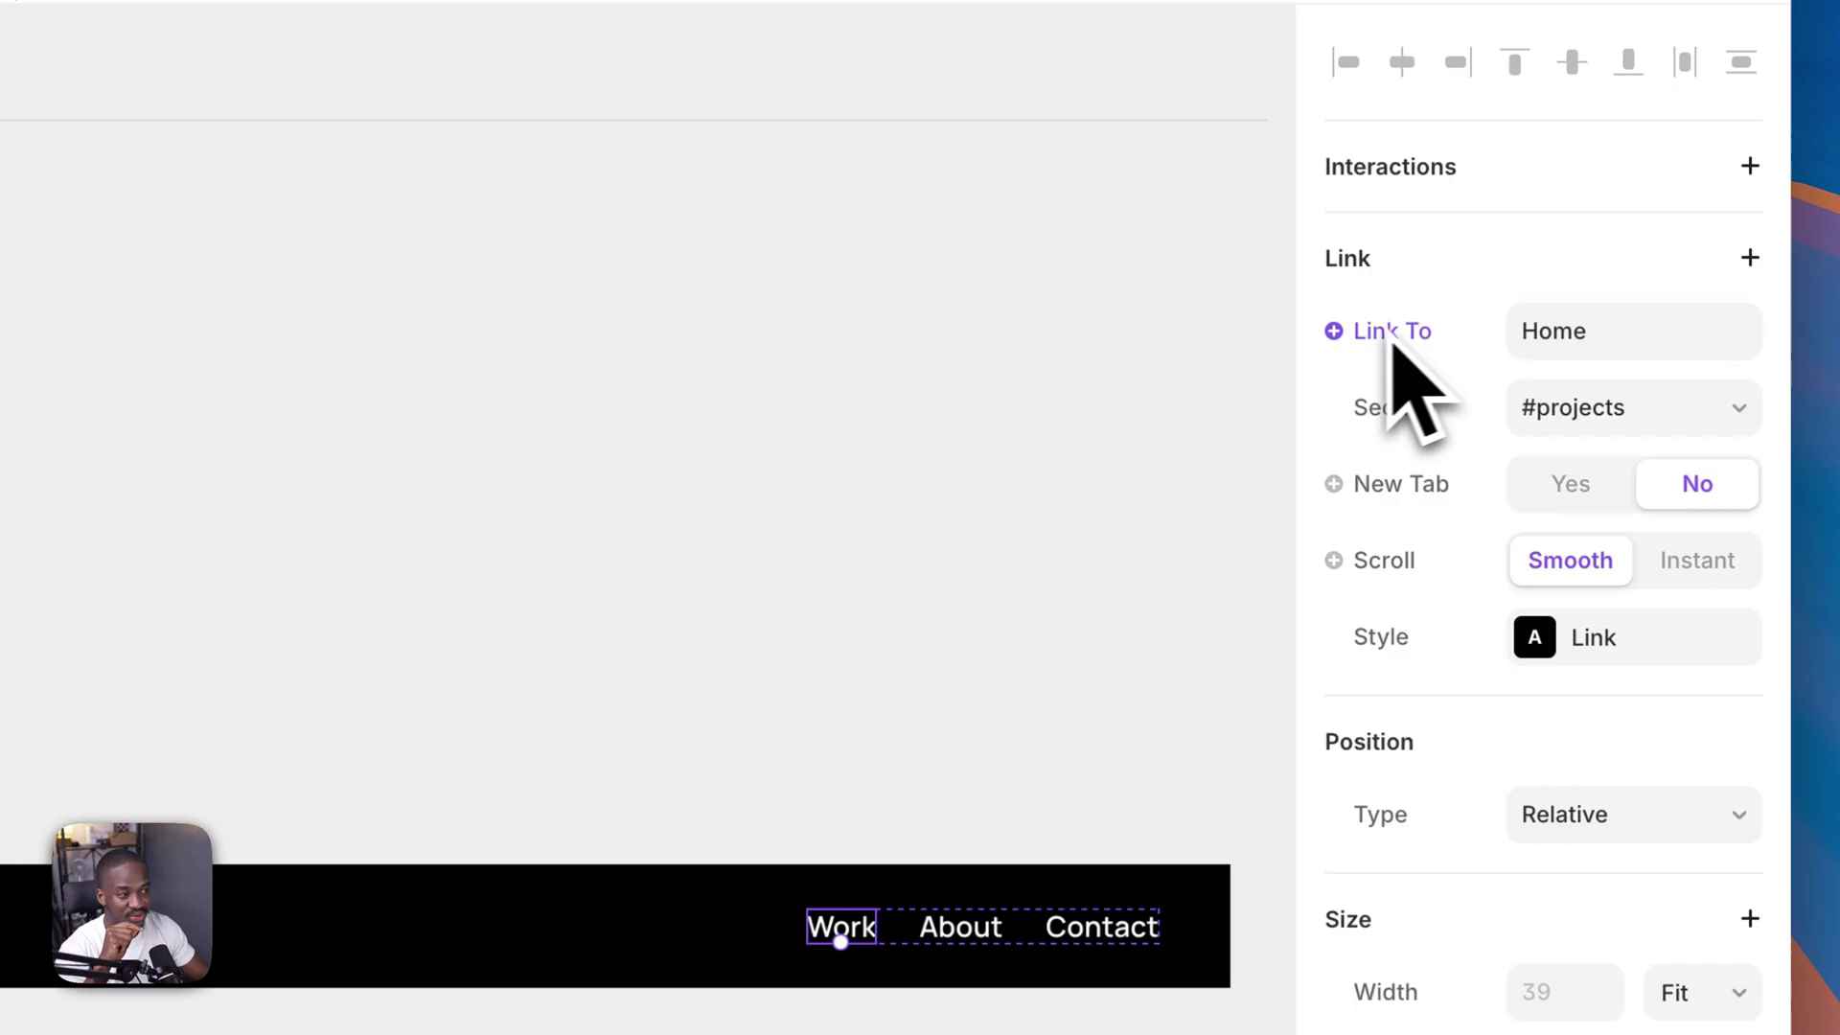
{"action": "left_click", "coordinate": [1630, 328]}
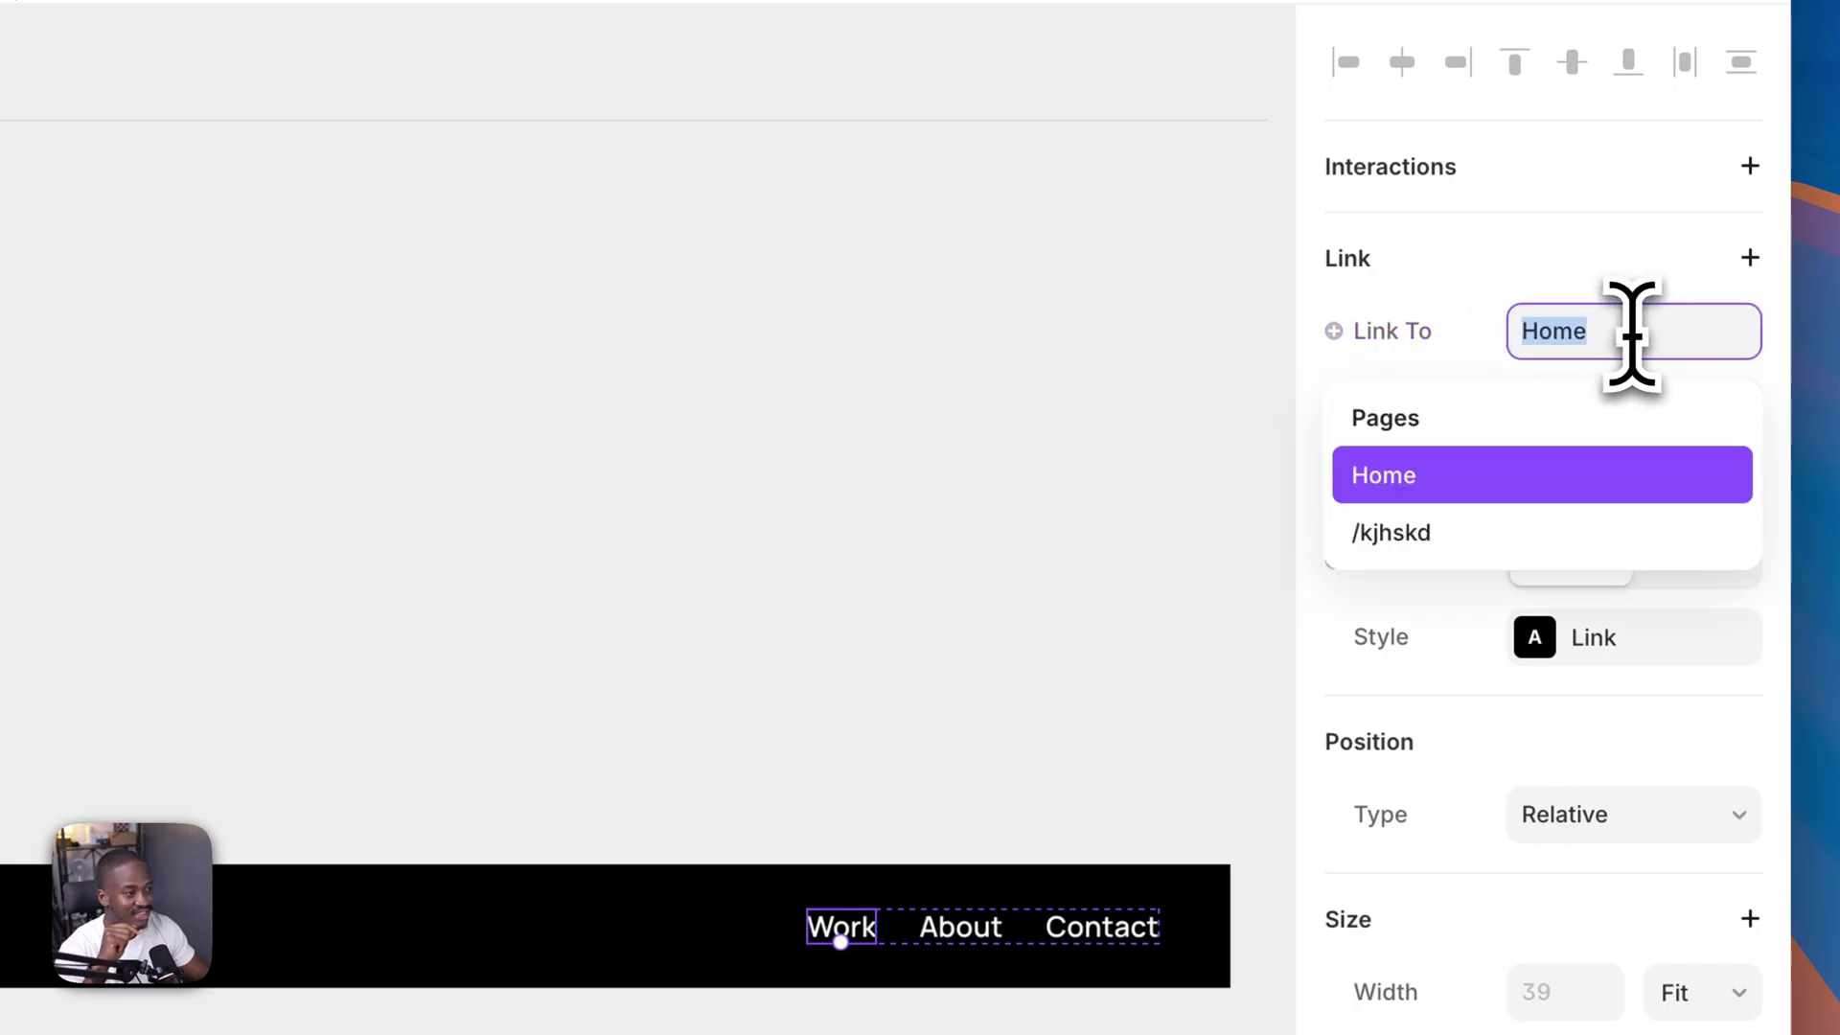
{"action": "left_click", "coordinate": [1437, 542]}
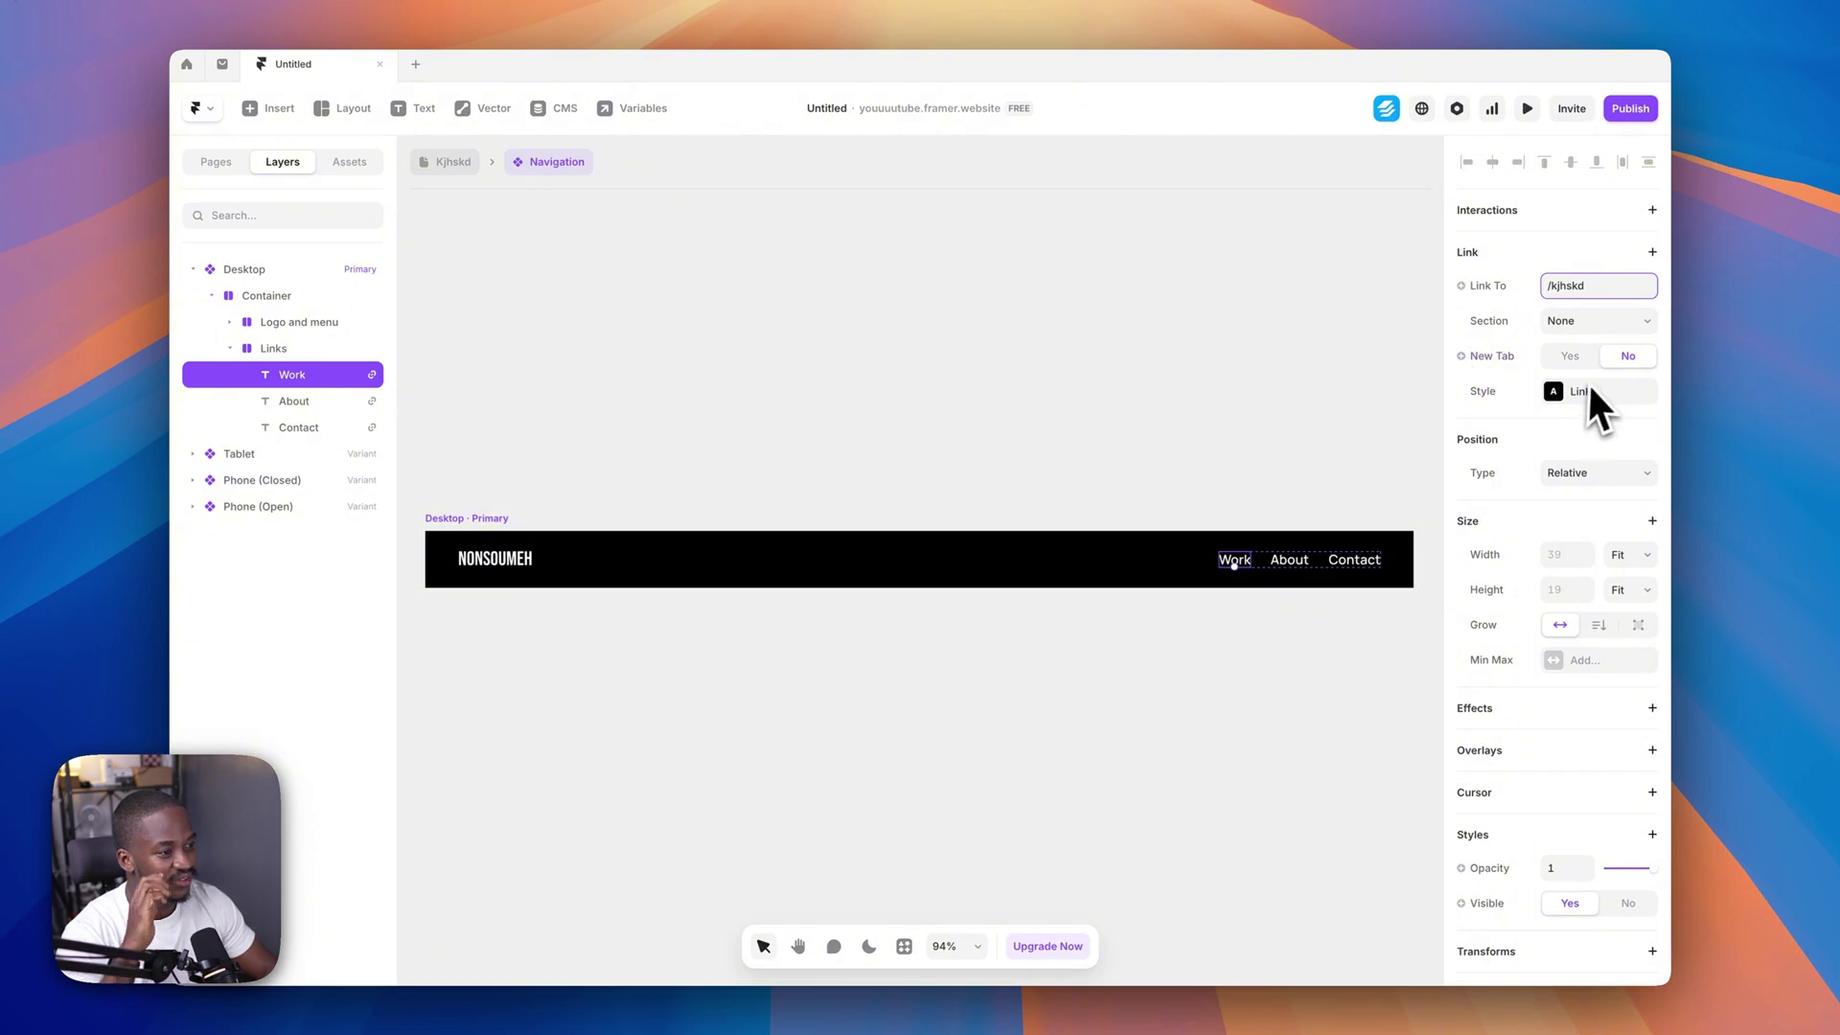
{"action": "left_click", "coordinate": [1064, 448]}
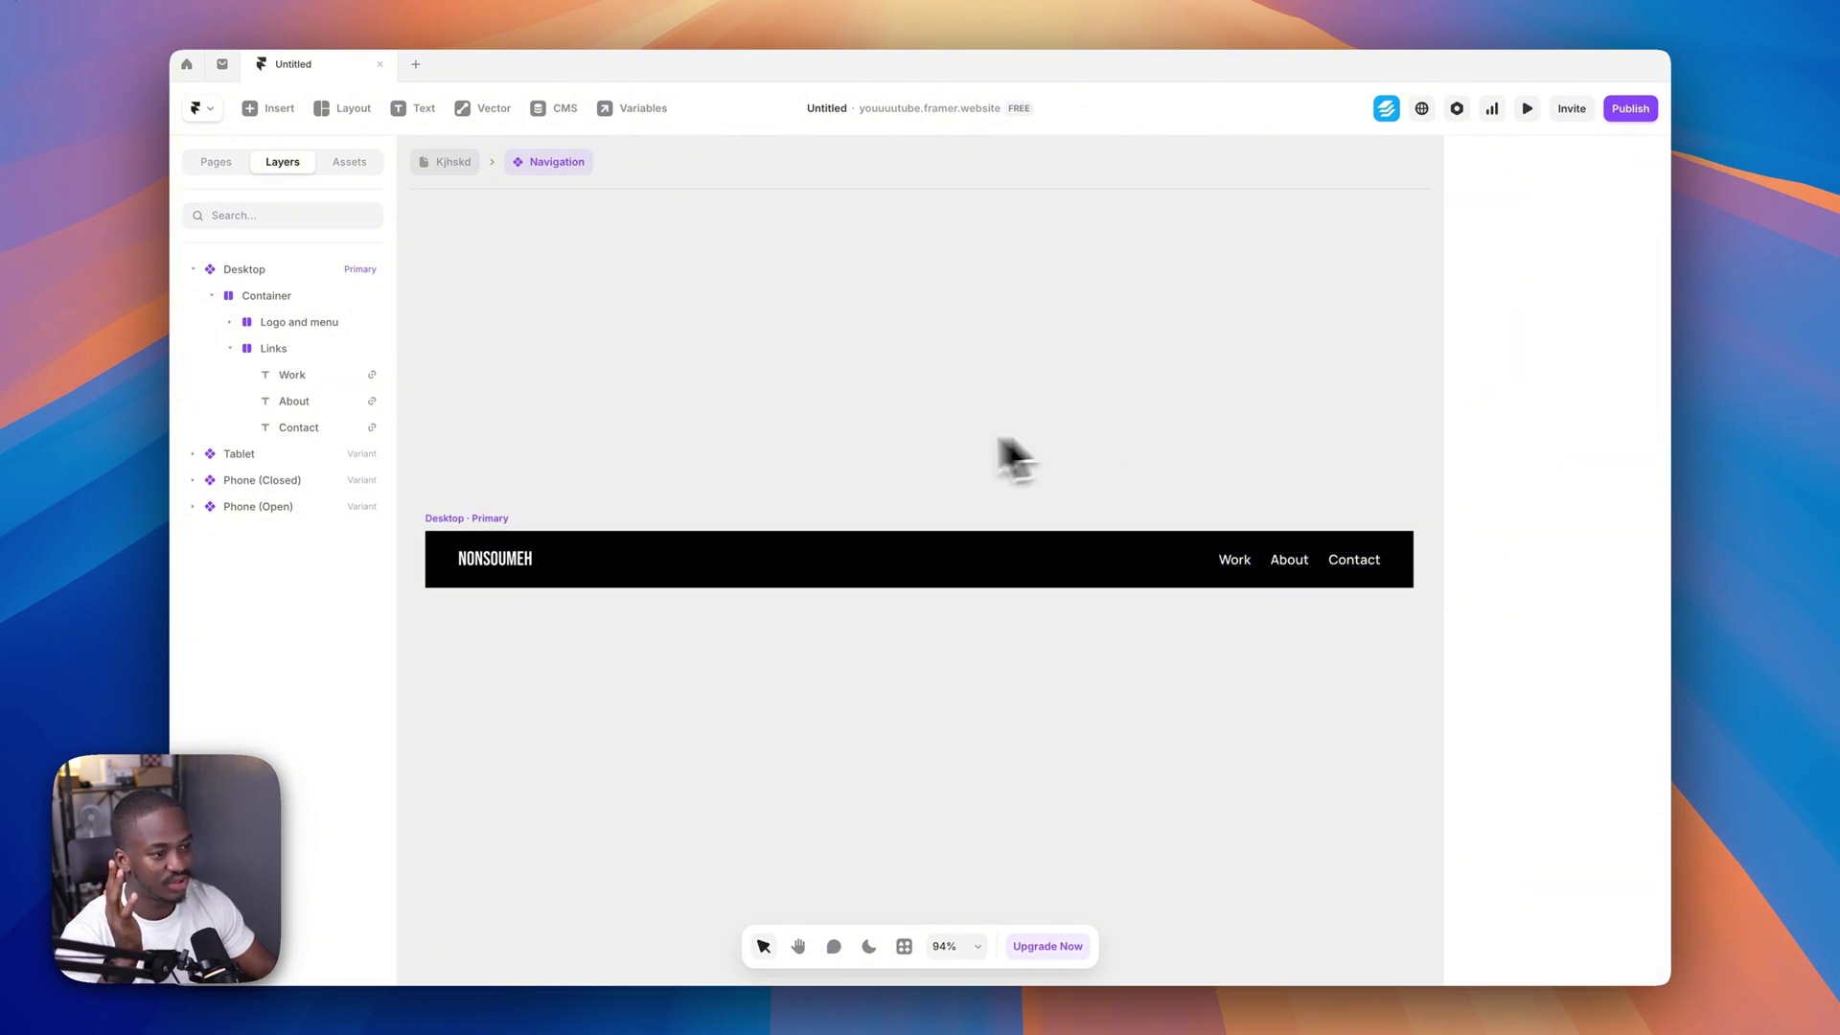
- Go back to the /kjhskd page, preview its Desktop breakpoint, and return to the editor
{"action": "left_click", "coordinate": [450, 161]}
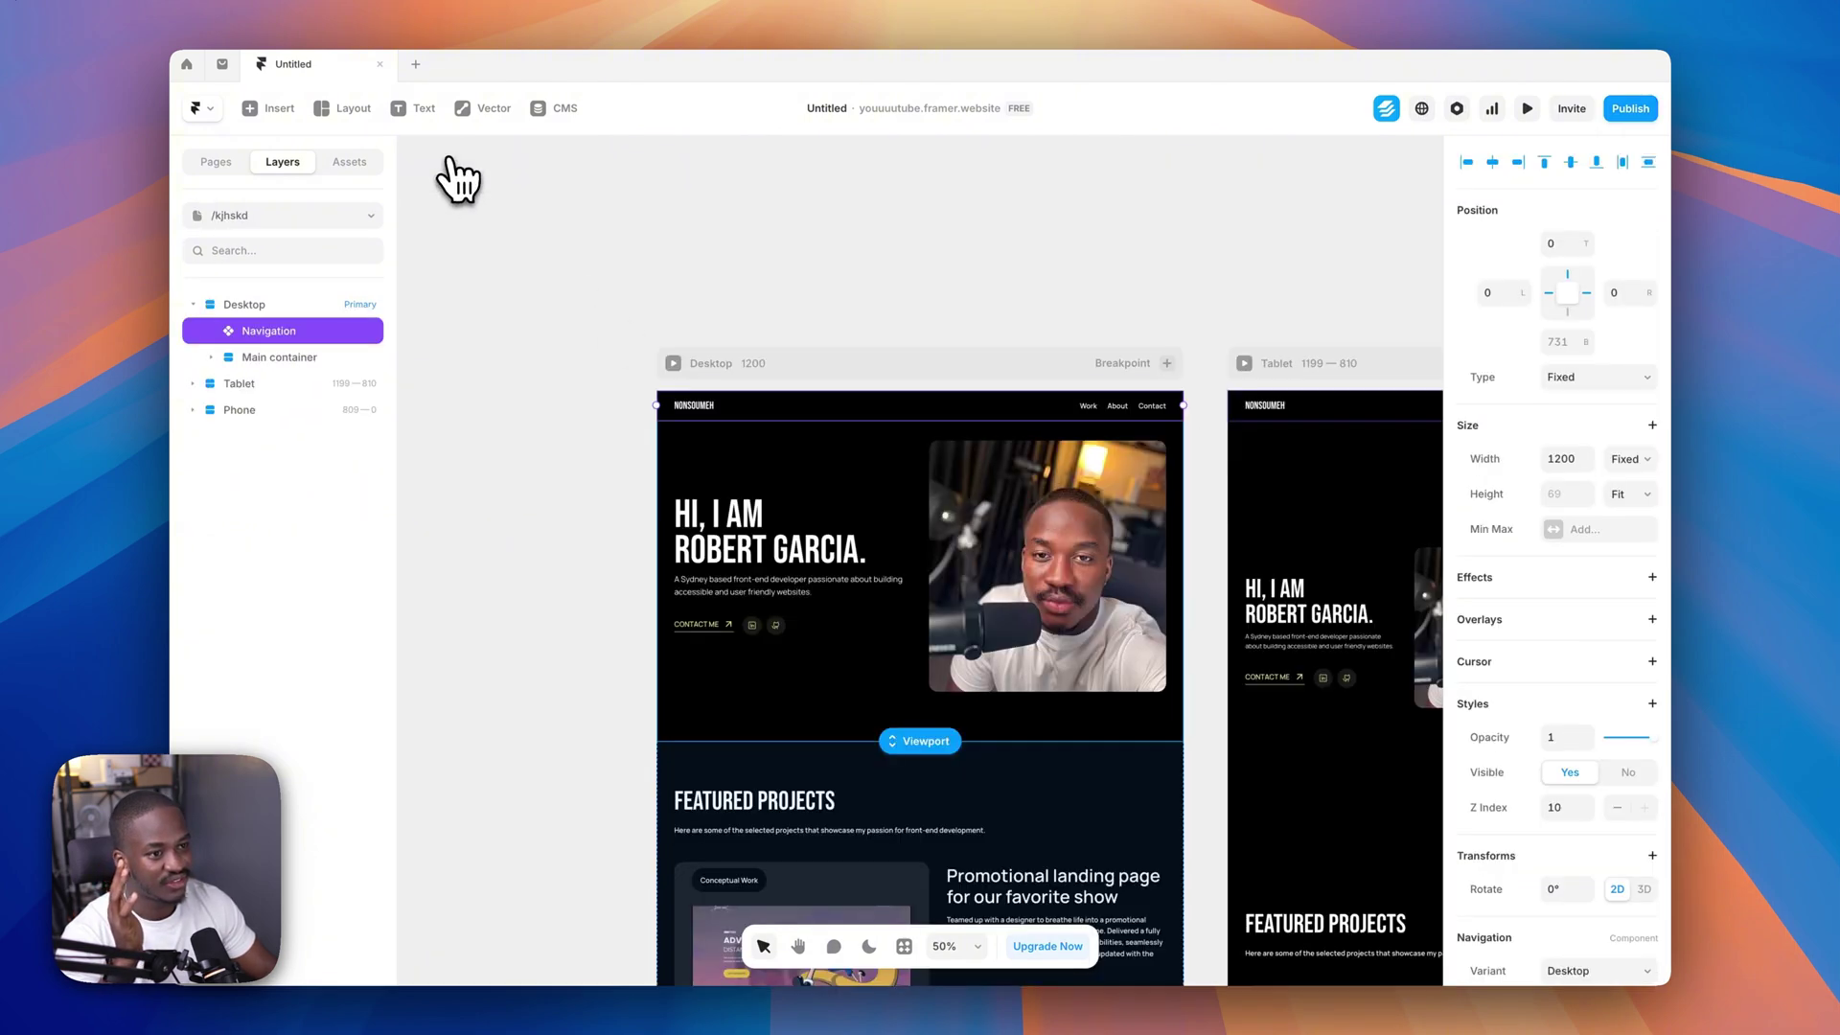
{"action": "left_click", "coordinate": [681, 372]}
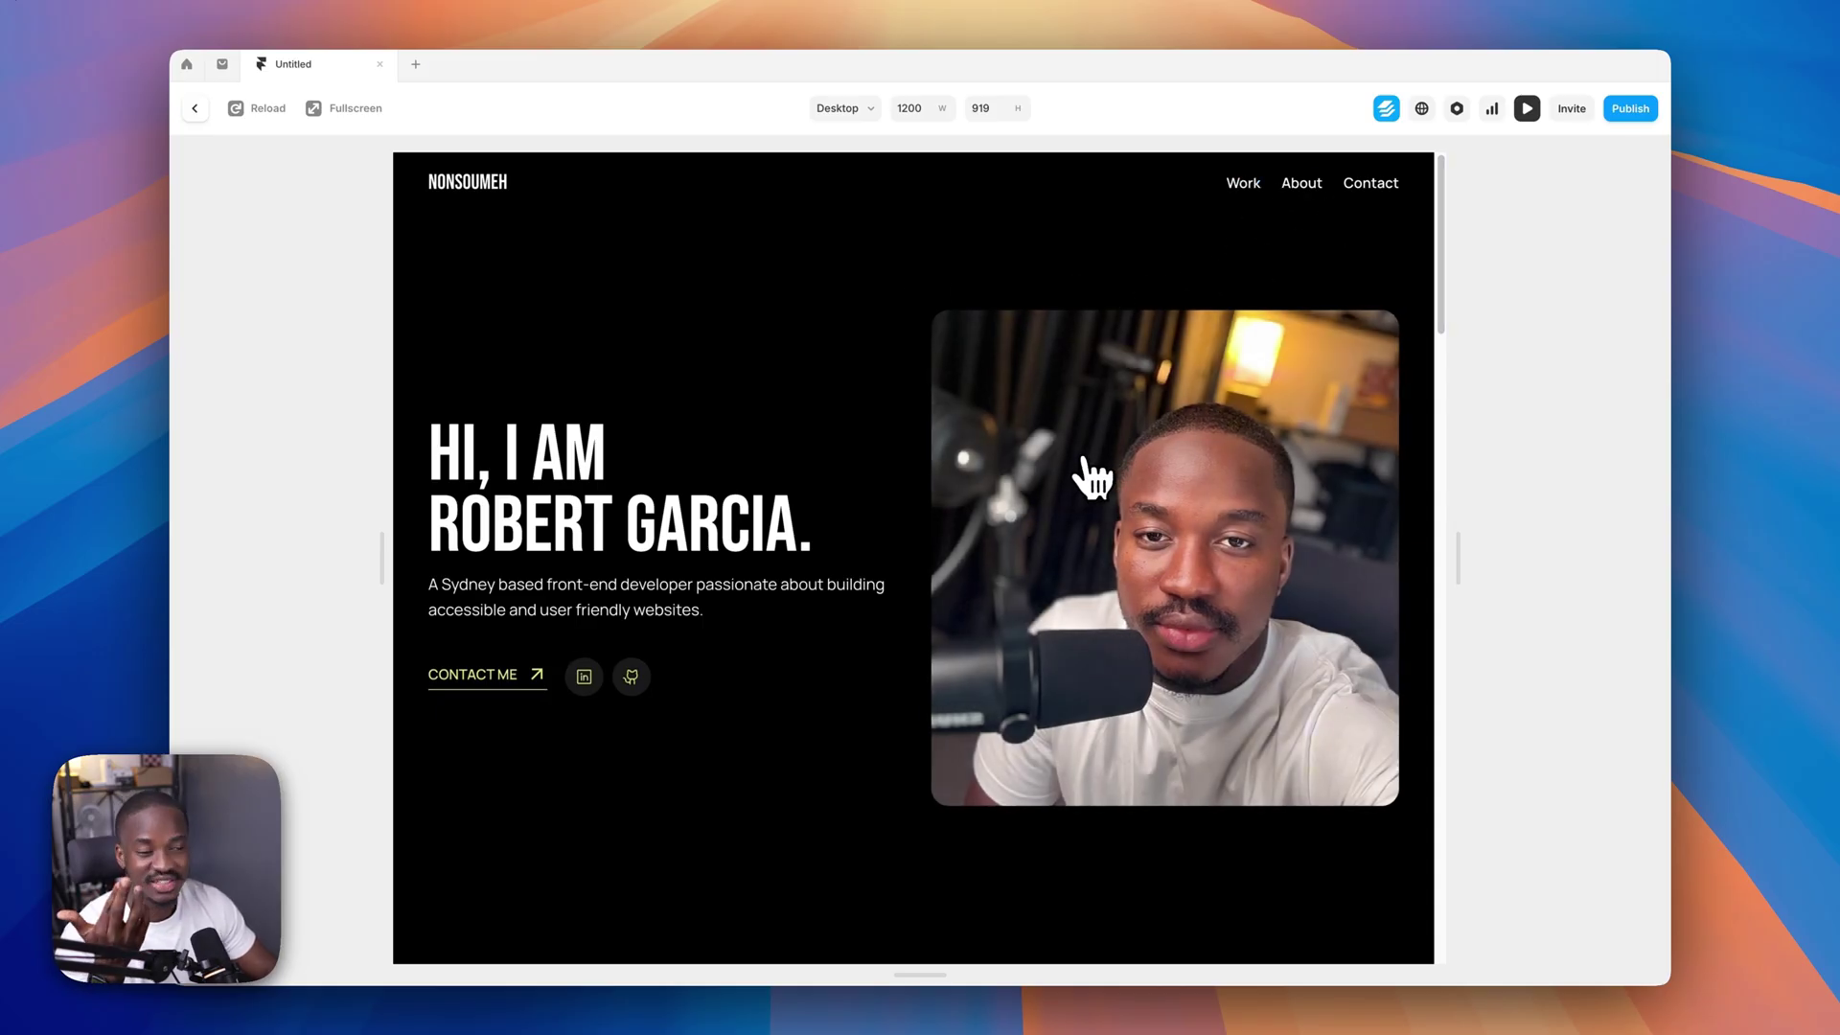
{"action": "left_click", "coordinate": [194, 109]}
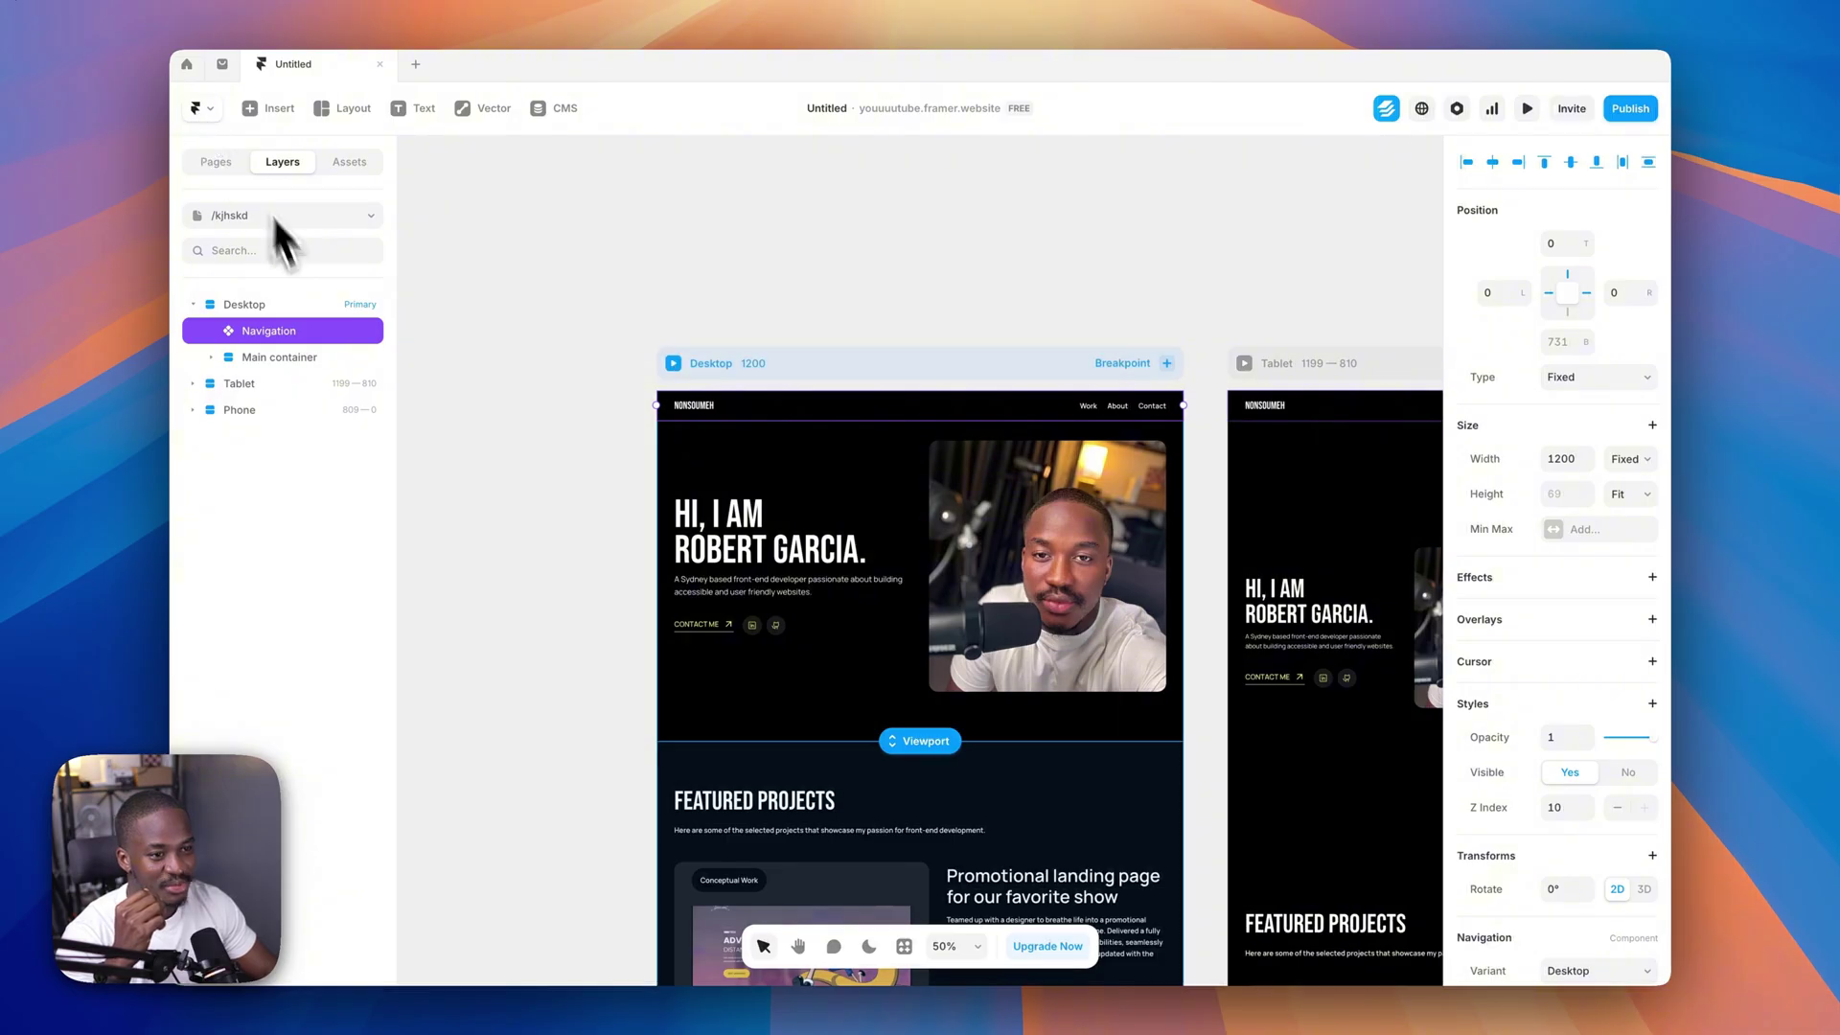
{"action": "left_click", "coordinate": [537, 264]}
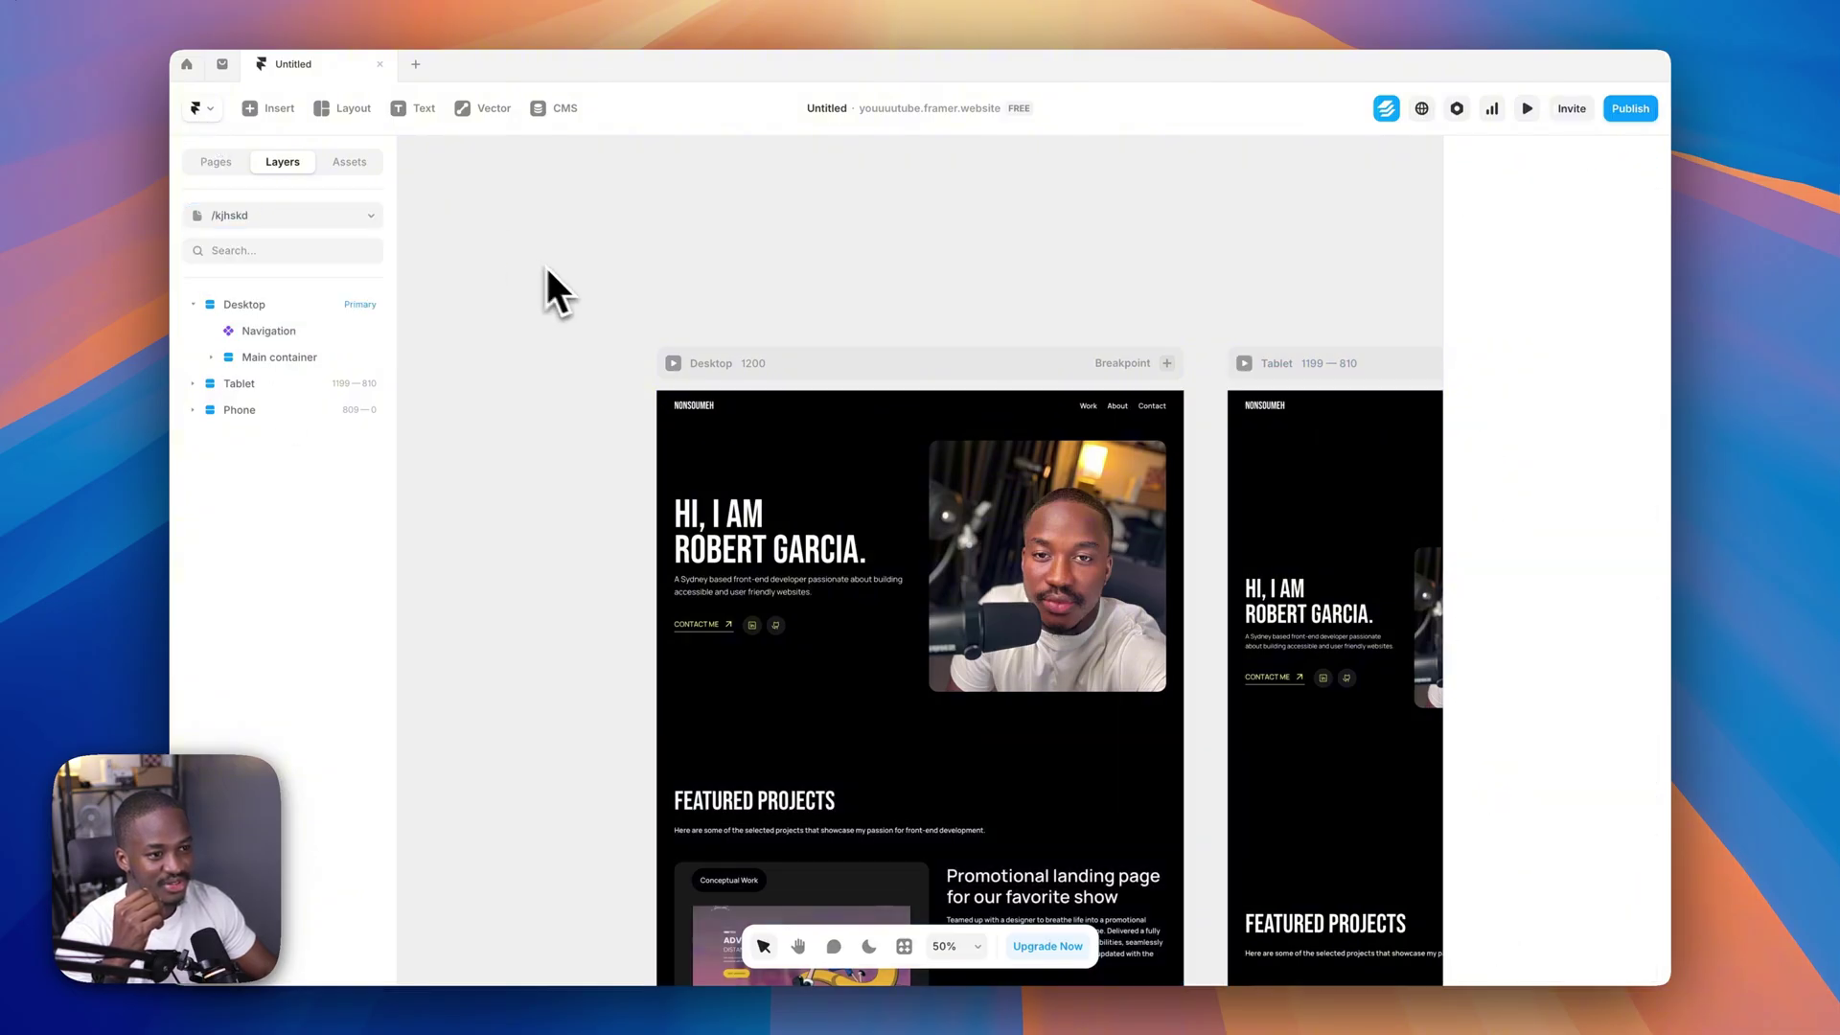
- Change the fill of the hero section on the /kjhskd page's Desktop breakpoint to bright red
{"action": "left_click", "coordinate": [911, 469]}
{"action": "left_click", "coordinate": [910, 437]}
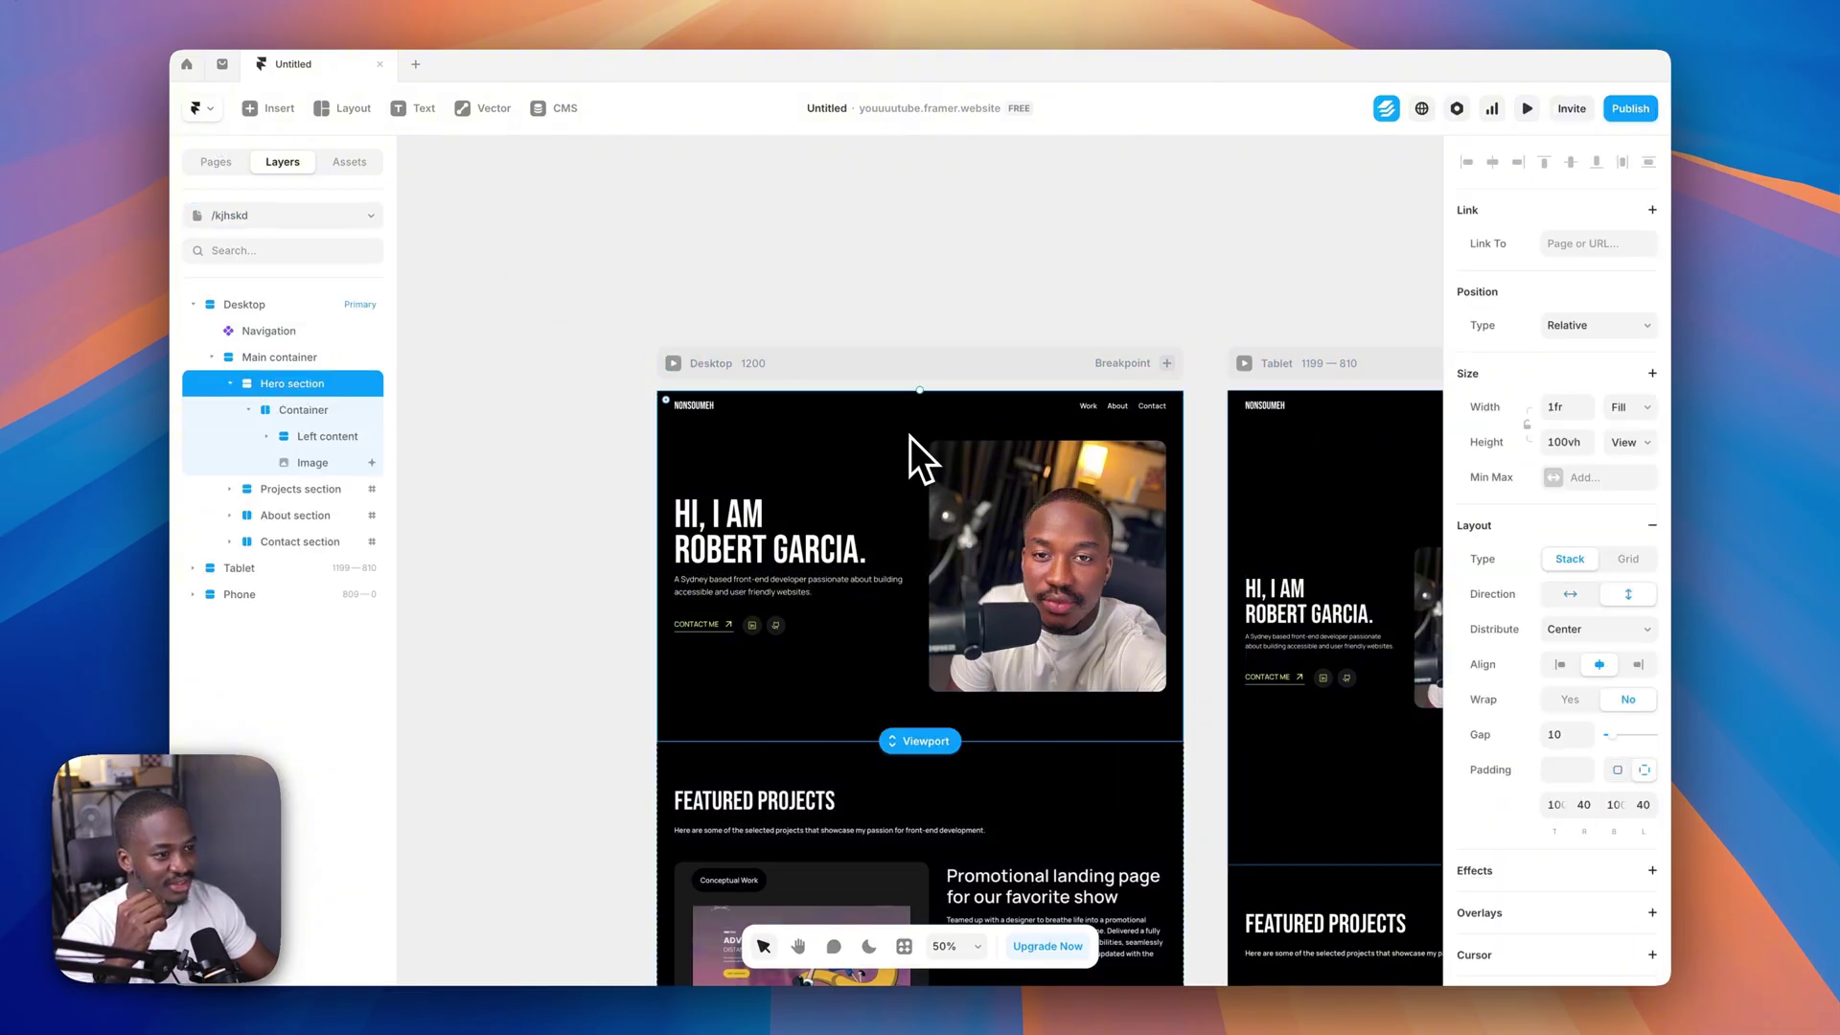
{"action": "scroll", "coordinate": [1591, 690], "scroll_direction": "down", "scroll_amount": 5}
{"action": "left_click", "coordinate": [1553, 762]}
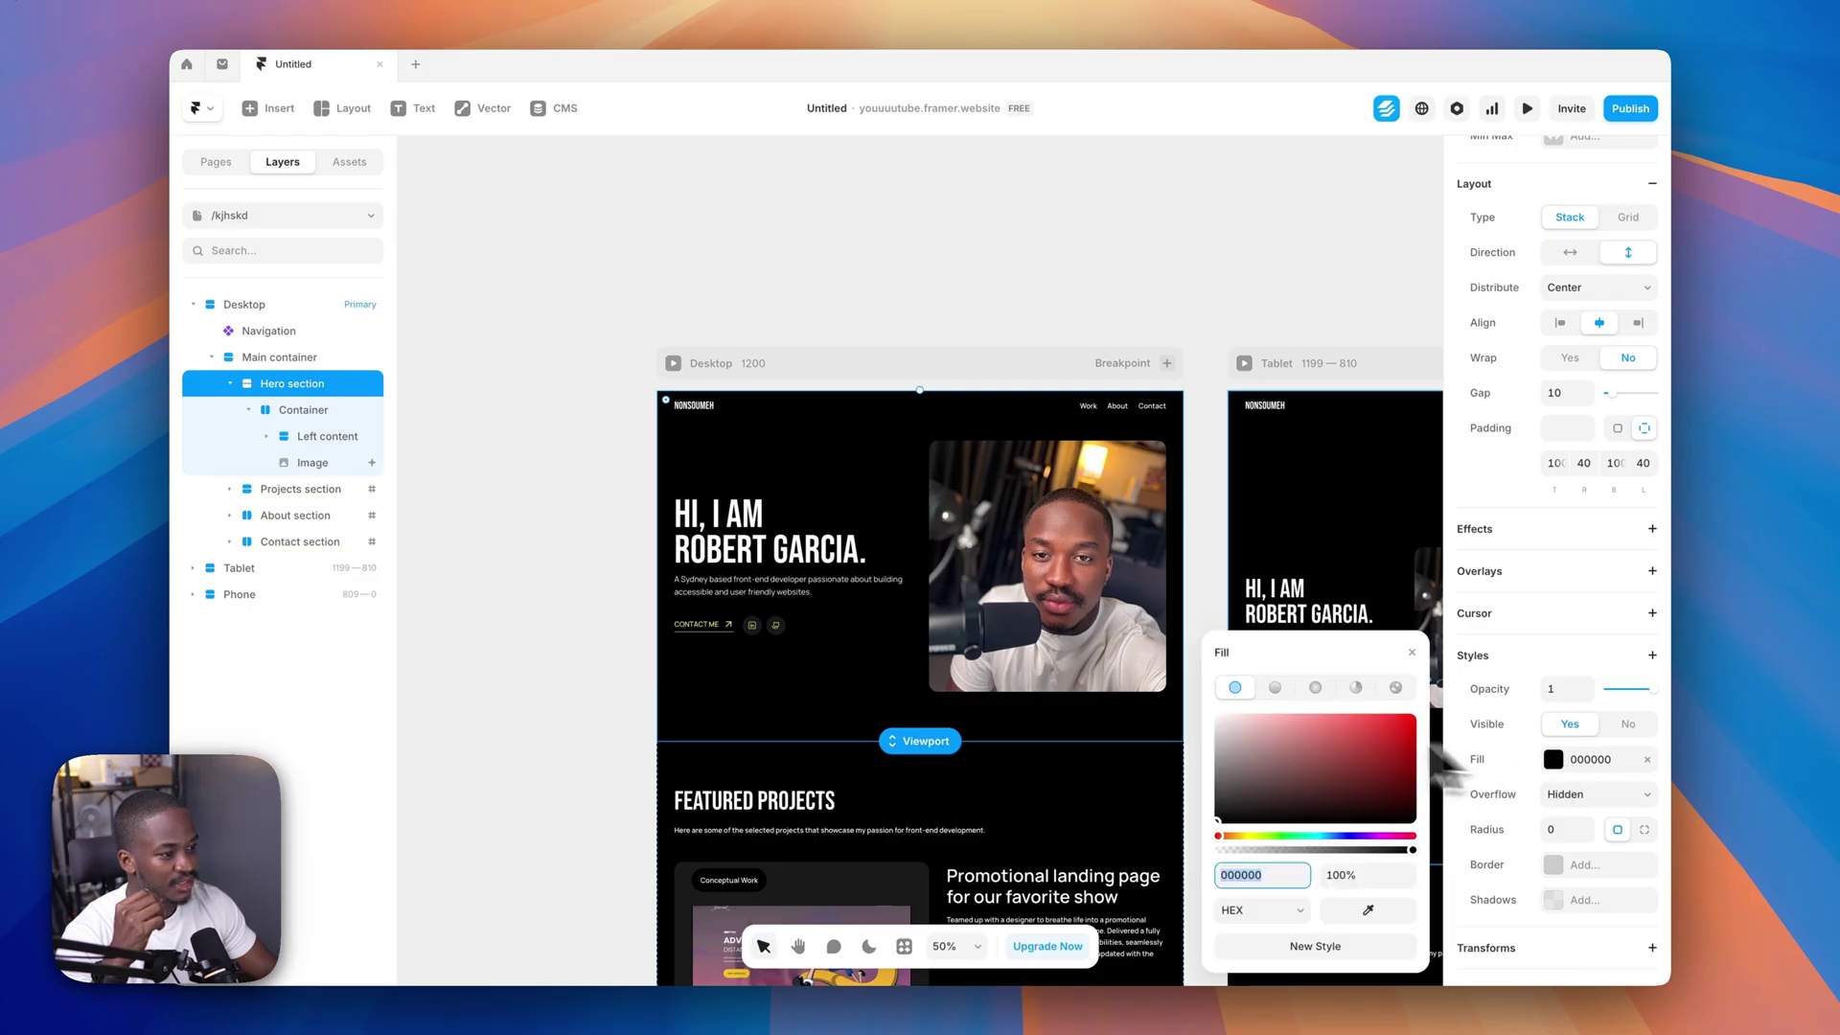
{"action": "left_click_drag", "start_coordinate": [1322, 749], "coordinate": [1401, 715]}
{"action": "left_click", "coordinate": [733, 235]}
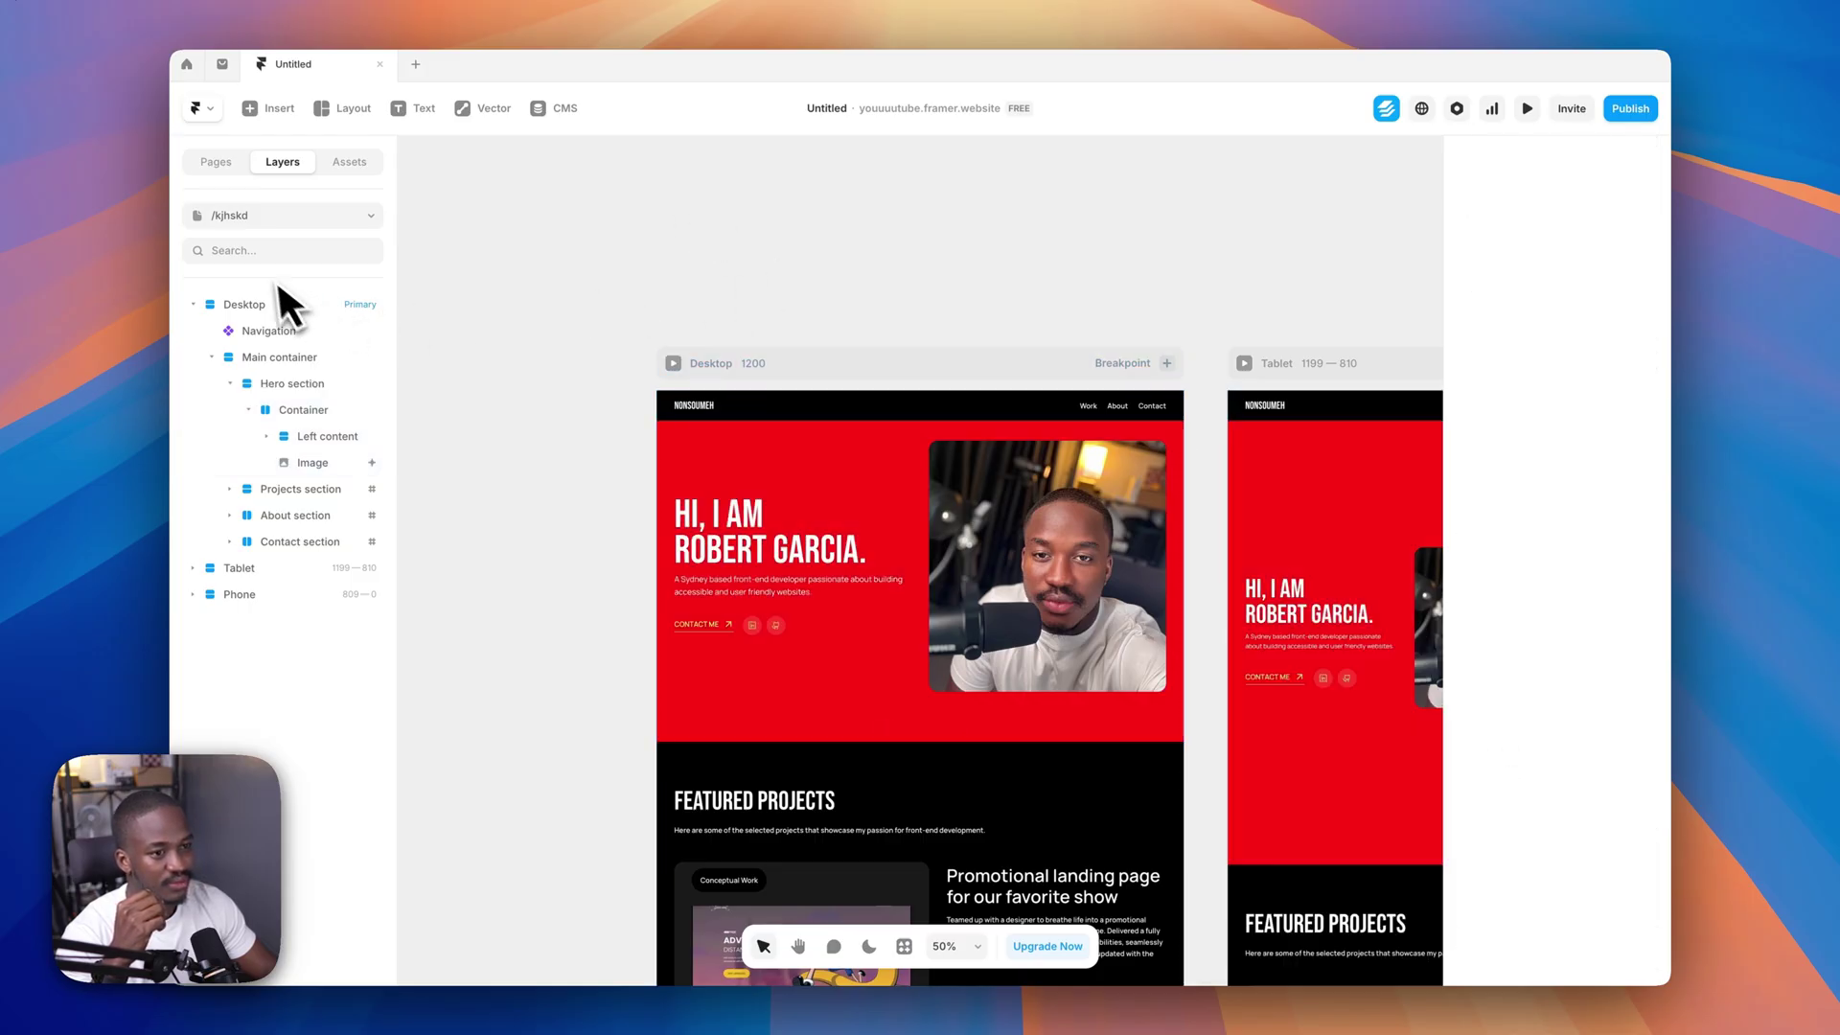
- Switch to the Home page, preview its Desktop breakpoint to test the Work link, and return to the editor
{"action": "left_click", "coordinate": [247, 215]}
{"action": "left_click", "coordinate": [250, 281]}
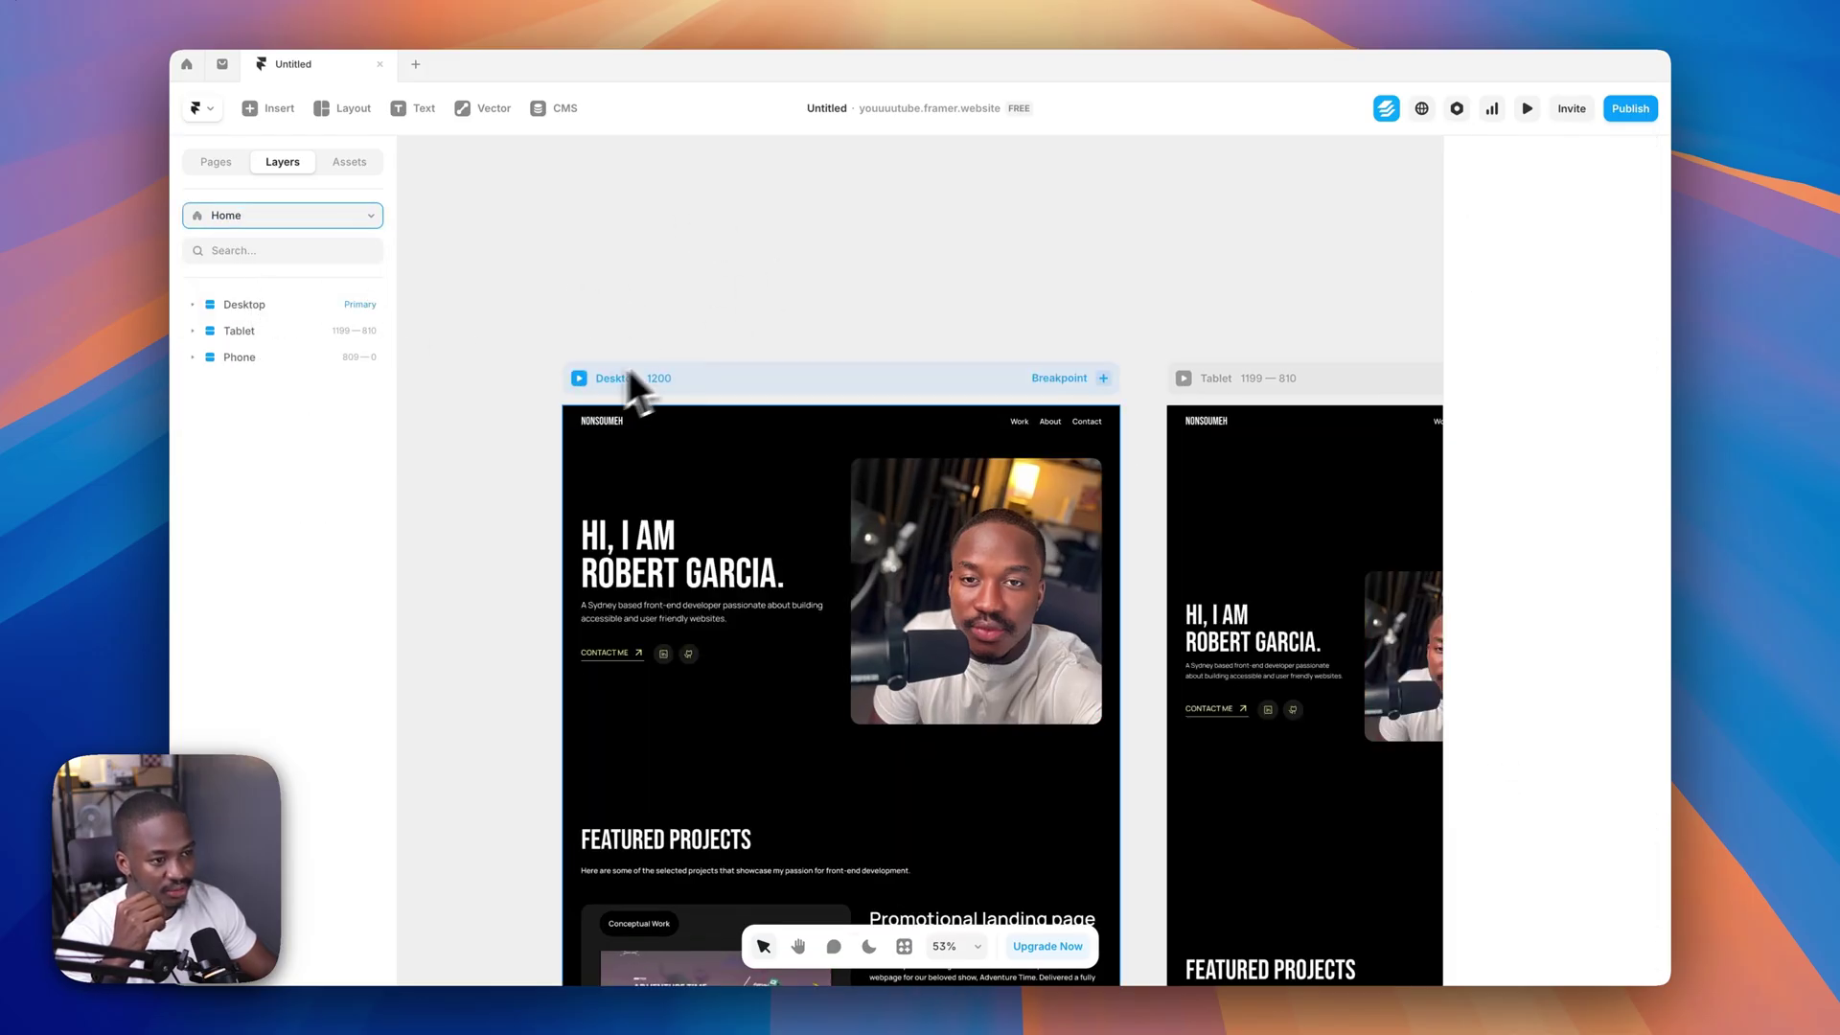
{"action": "left_click", "coordinate": [580, 386]}
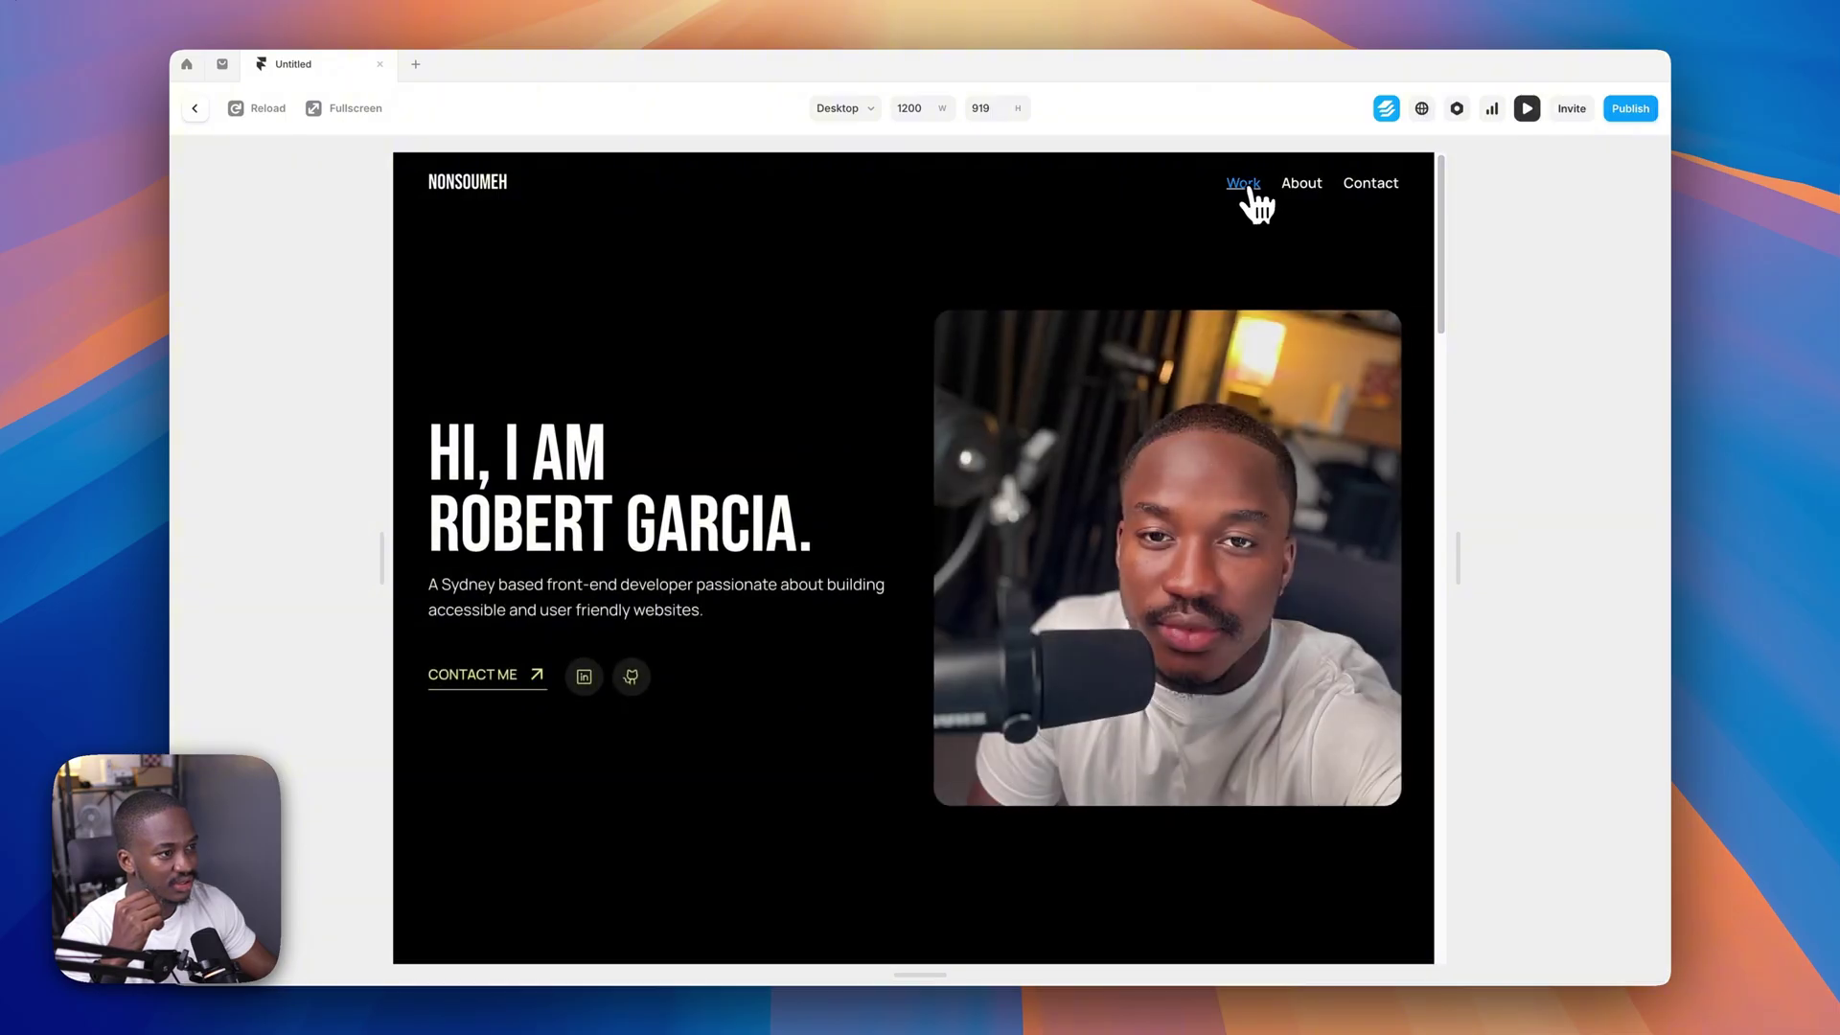
{"action": "left_click", "coordinate": [1246, 191]}
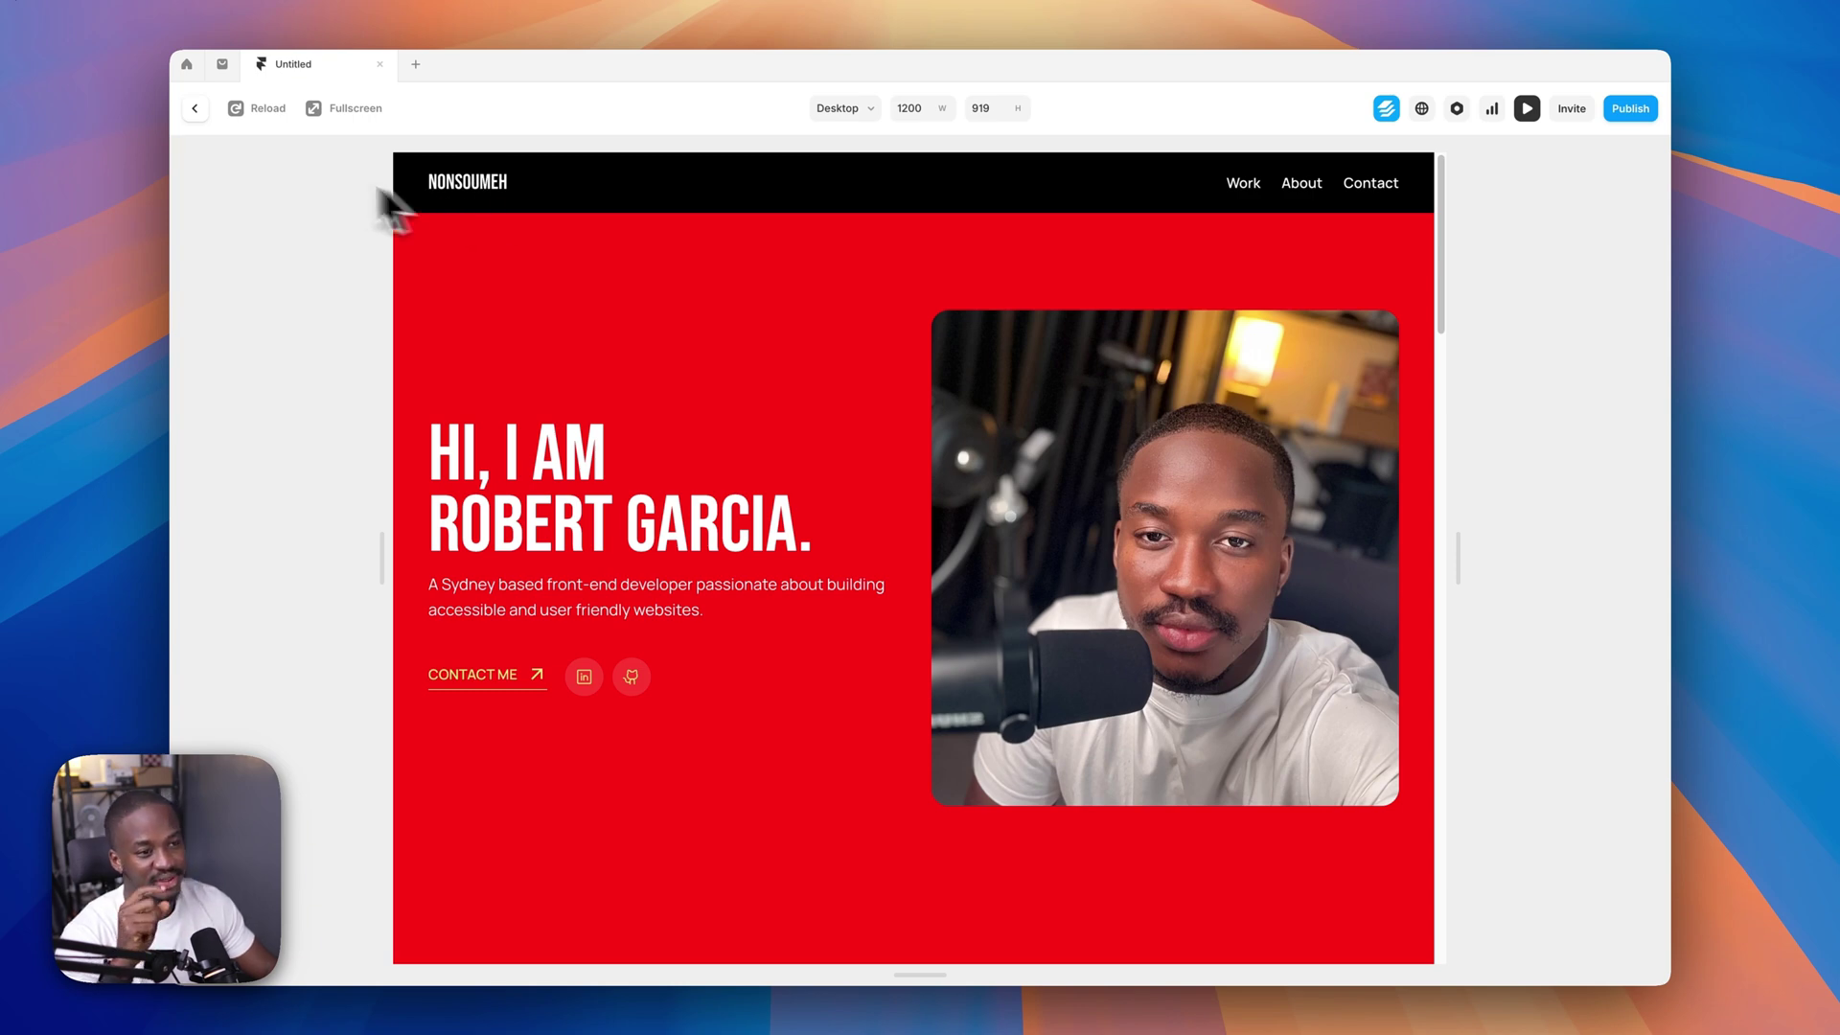
{"action": "left_click", "coordinate": [194, 108]}
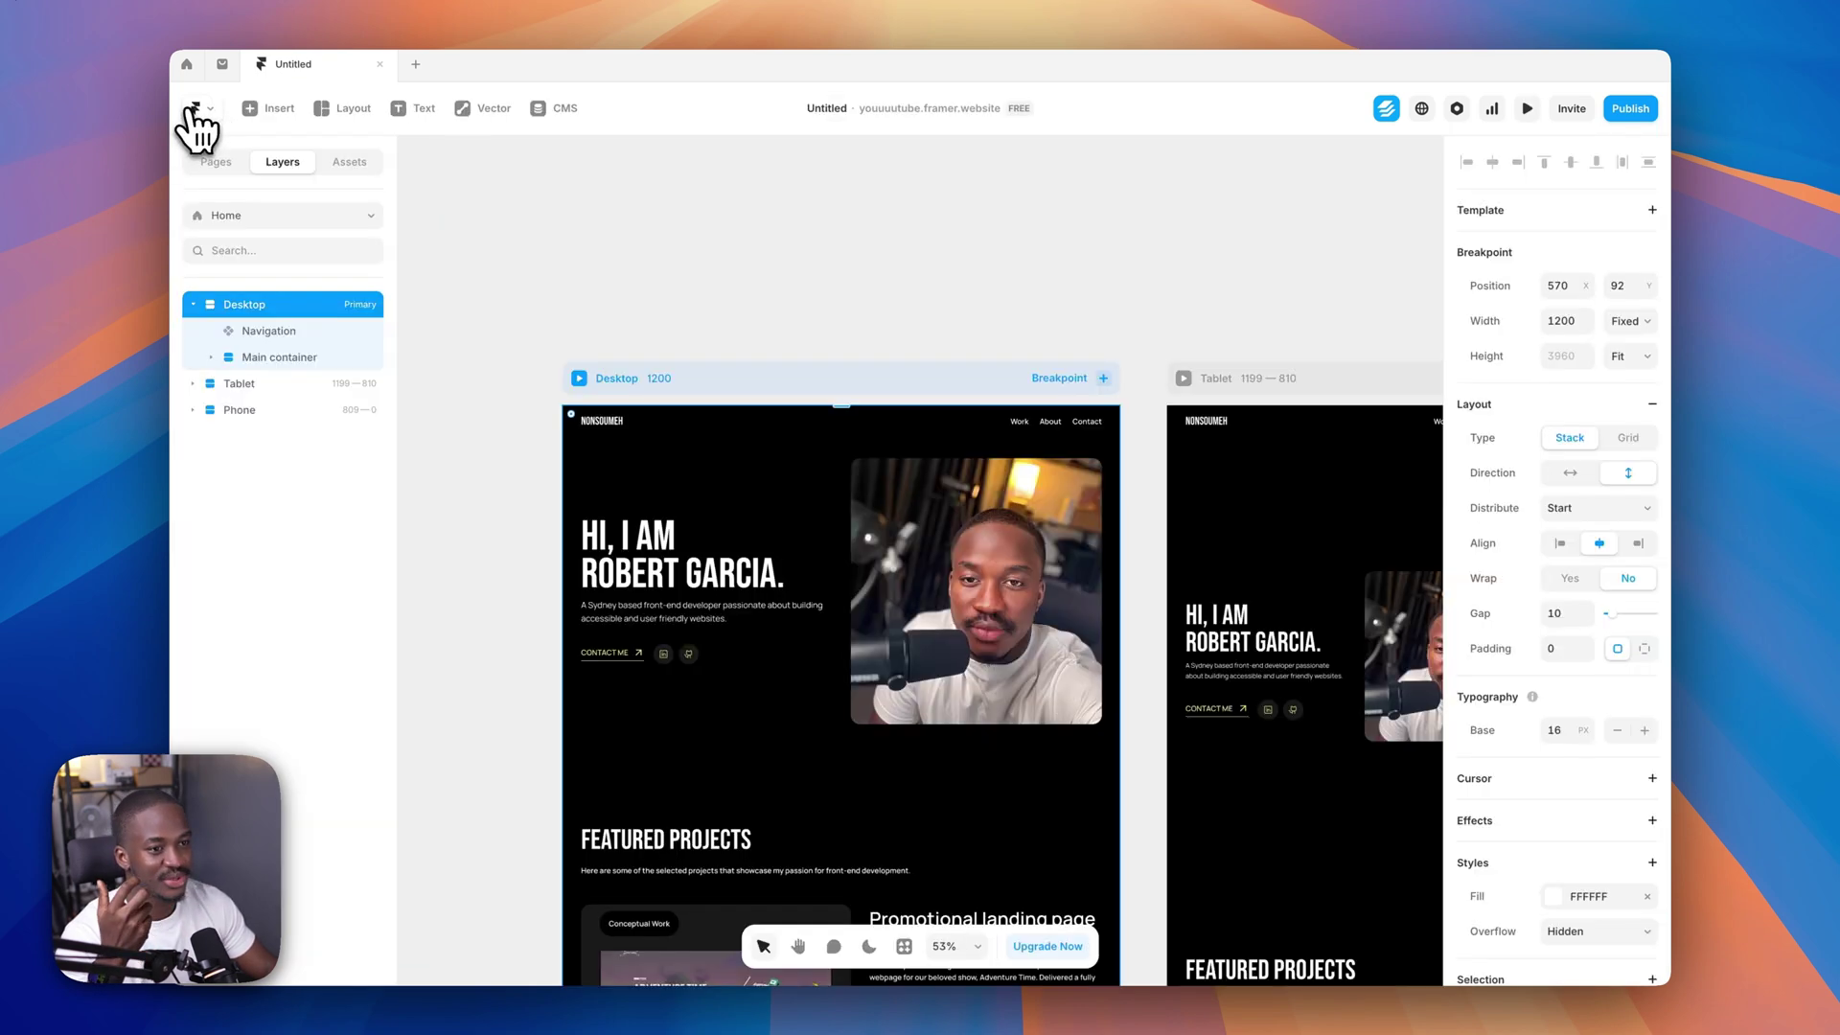
- Link the logo text in the Navigation component's Desktop variant to the Home page
{"action": "double_click", "coordinate": [607, 422]}
{"action": "left_click", "coordinate": [480, 561]}
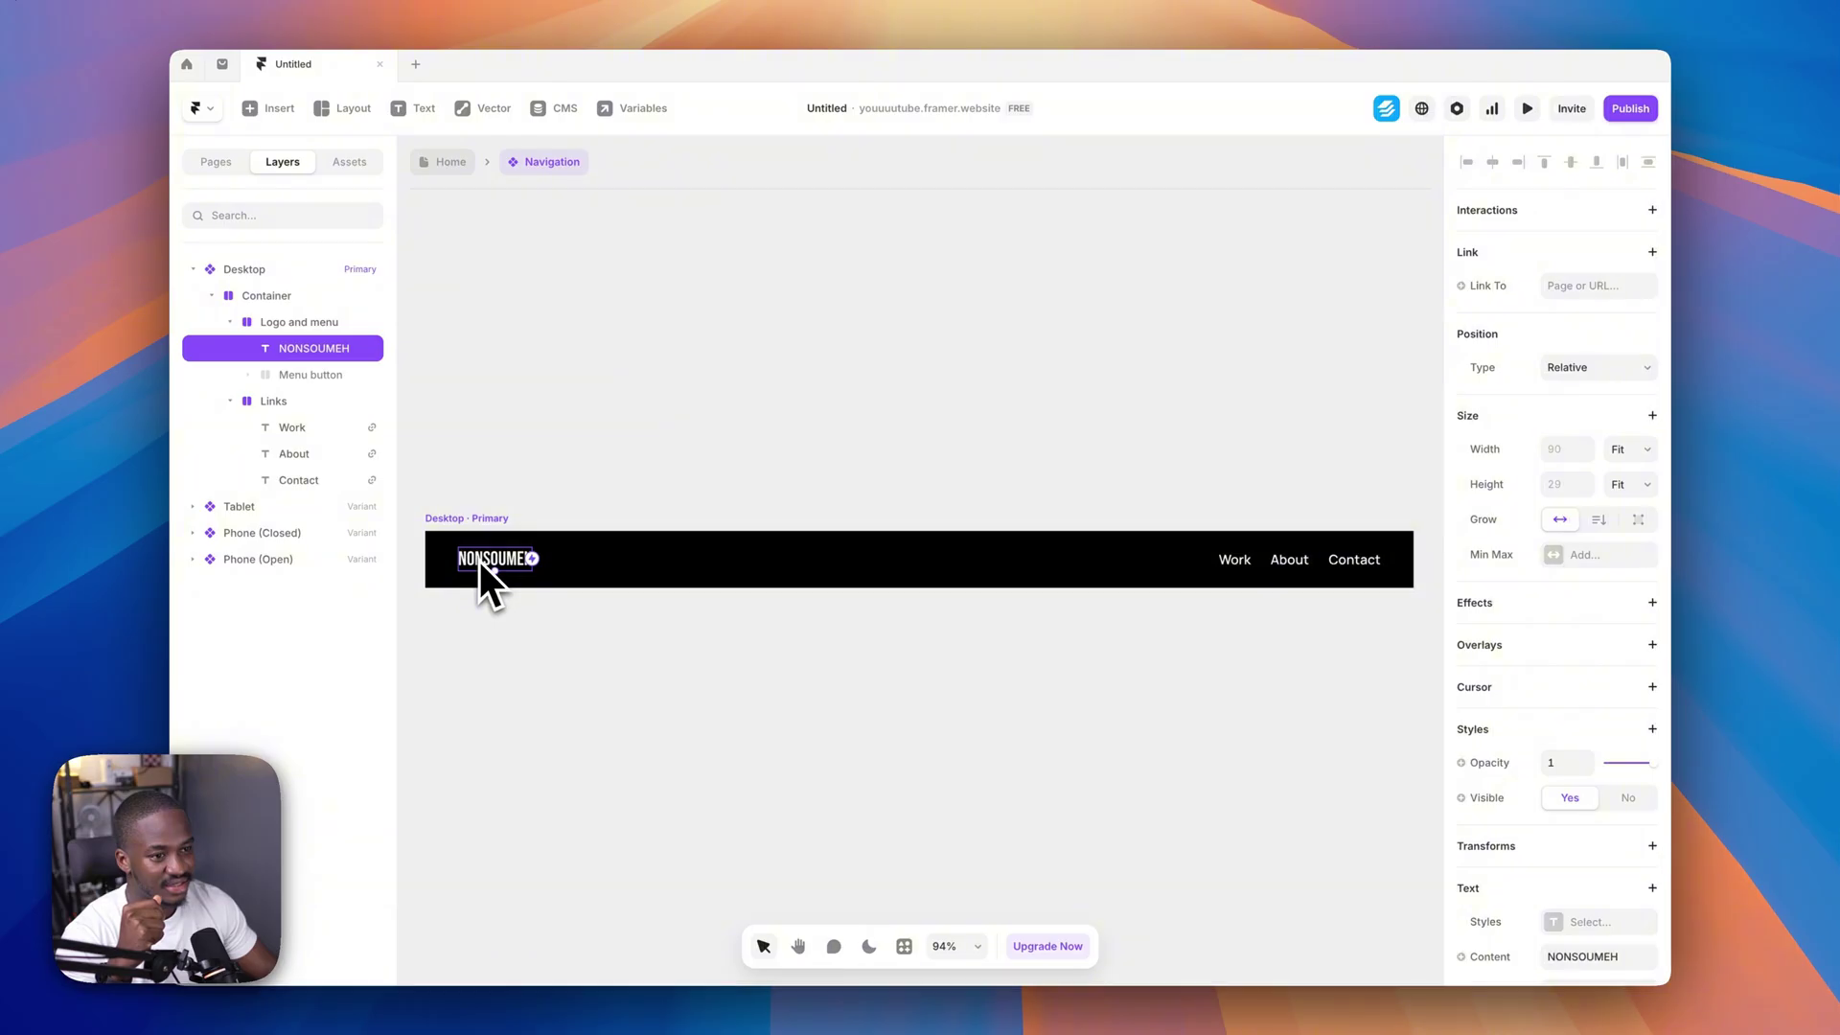
{"action": "left_click", "coordinate": [1581, 286]}
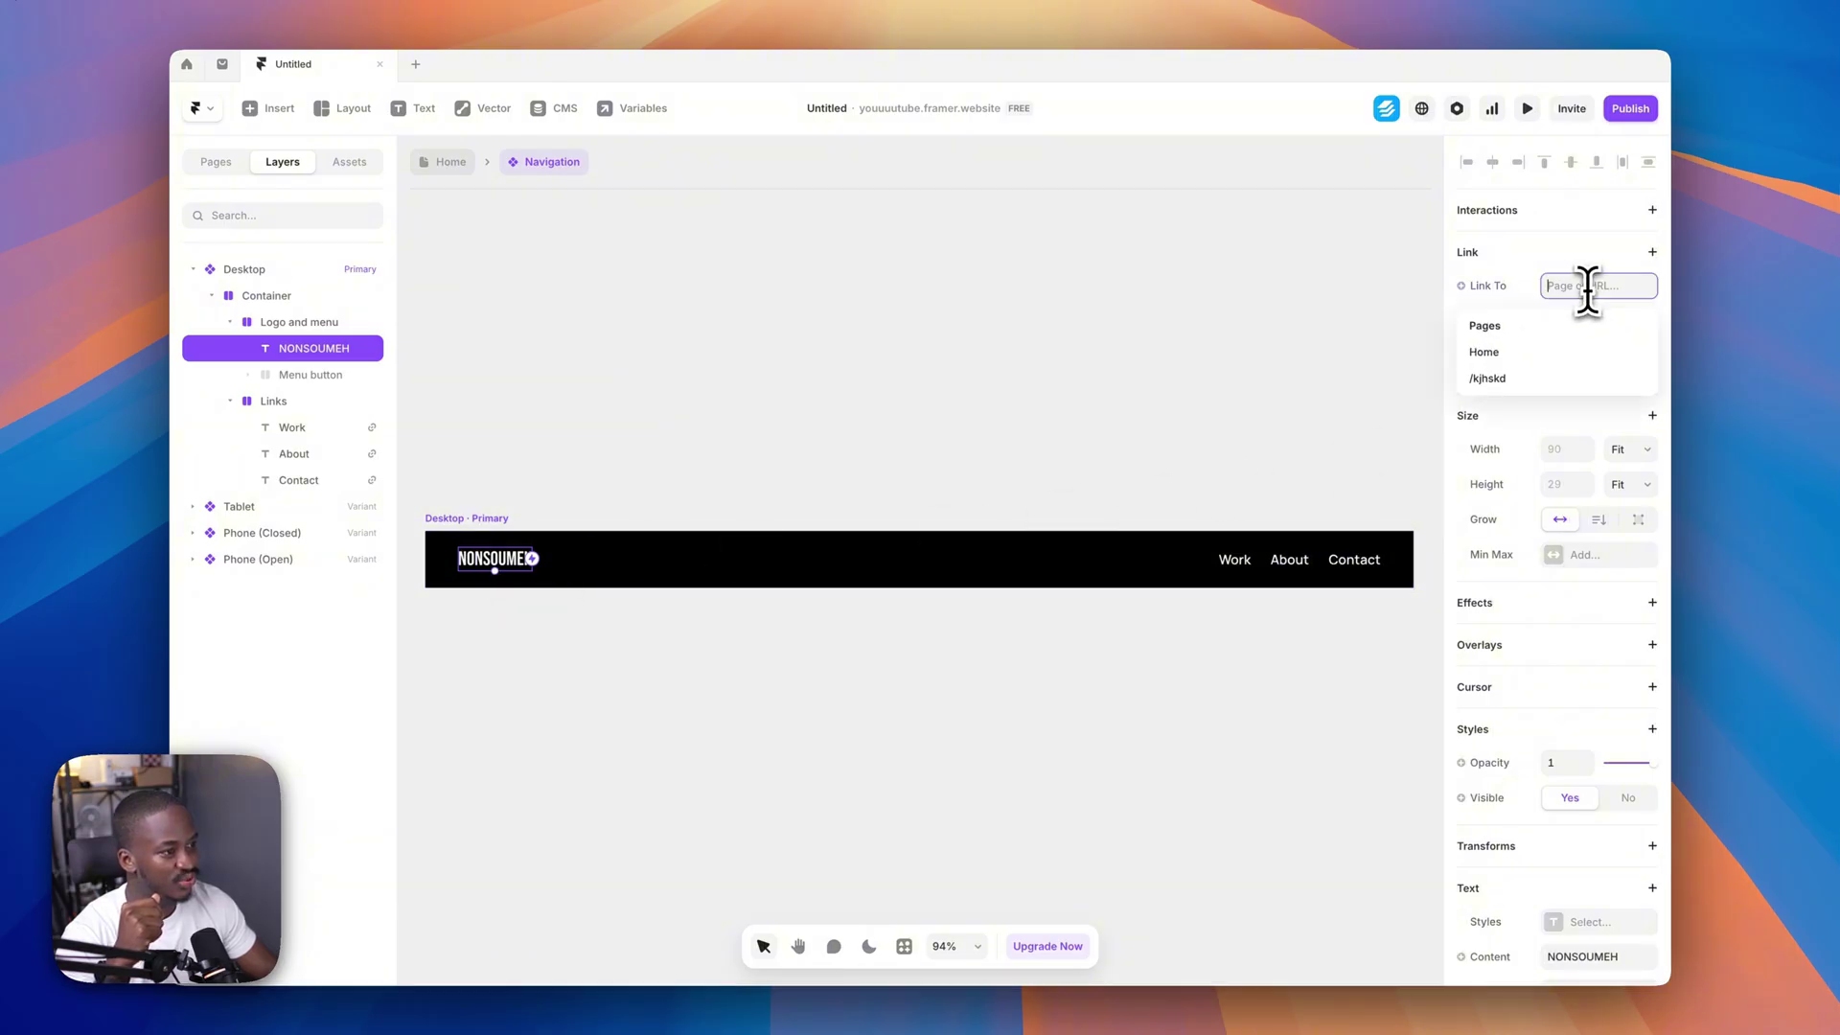
{"action": "left_click", "coordinate": [1521, 350]}
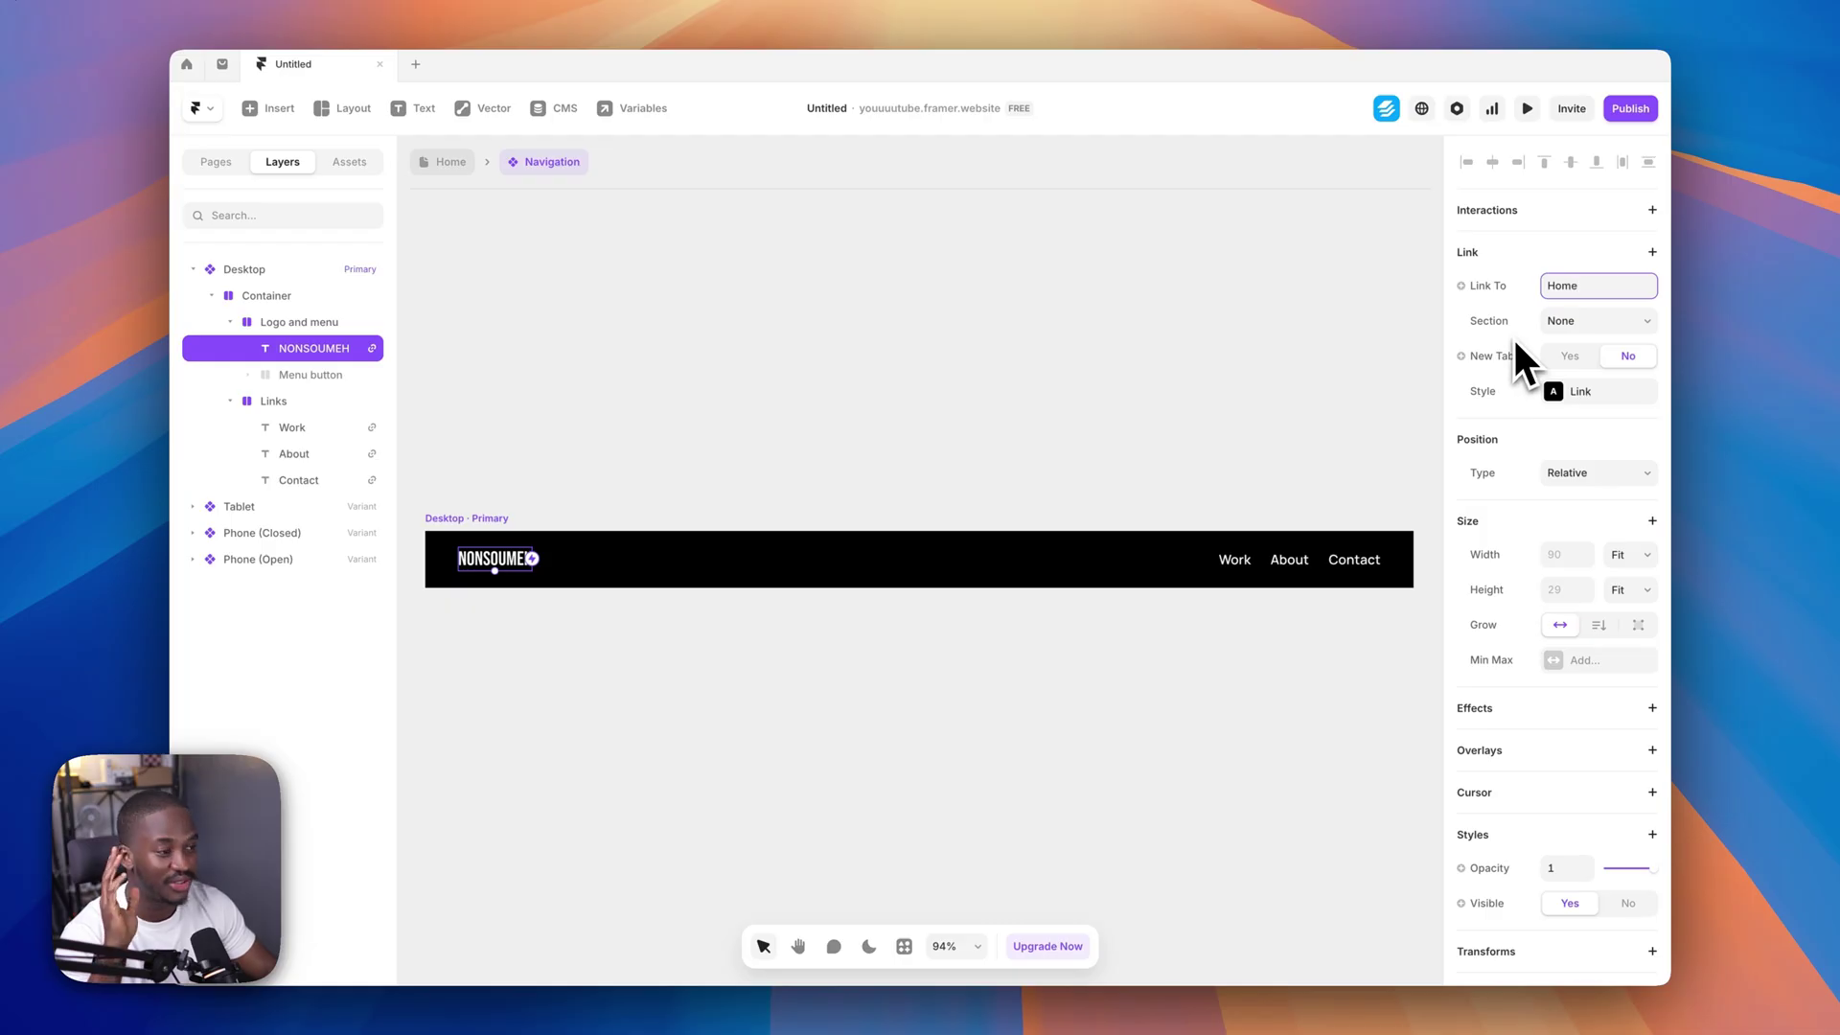
{"action": "left_click", "coordinate": [426, 326]}
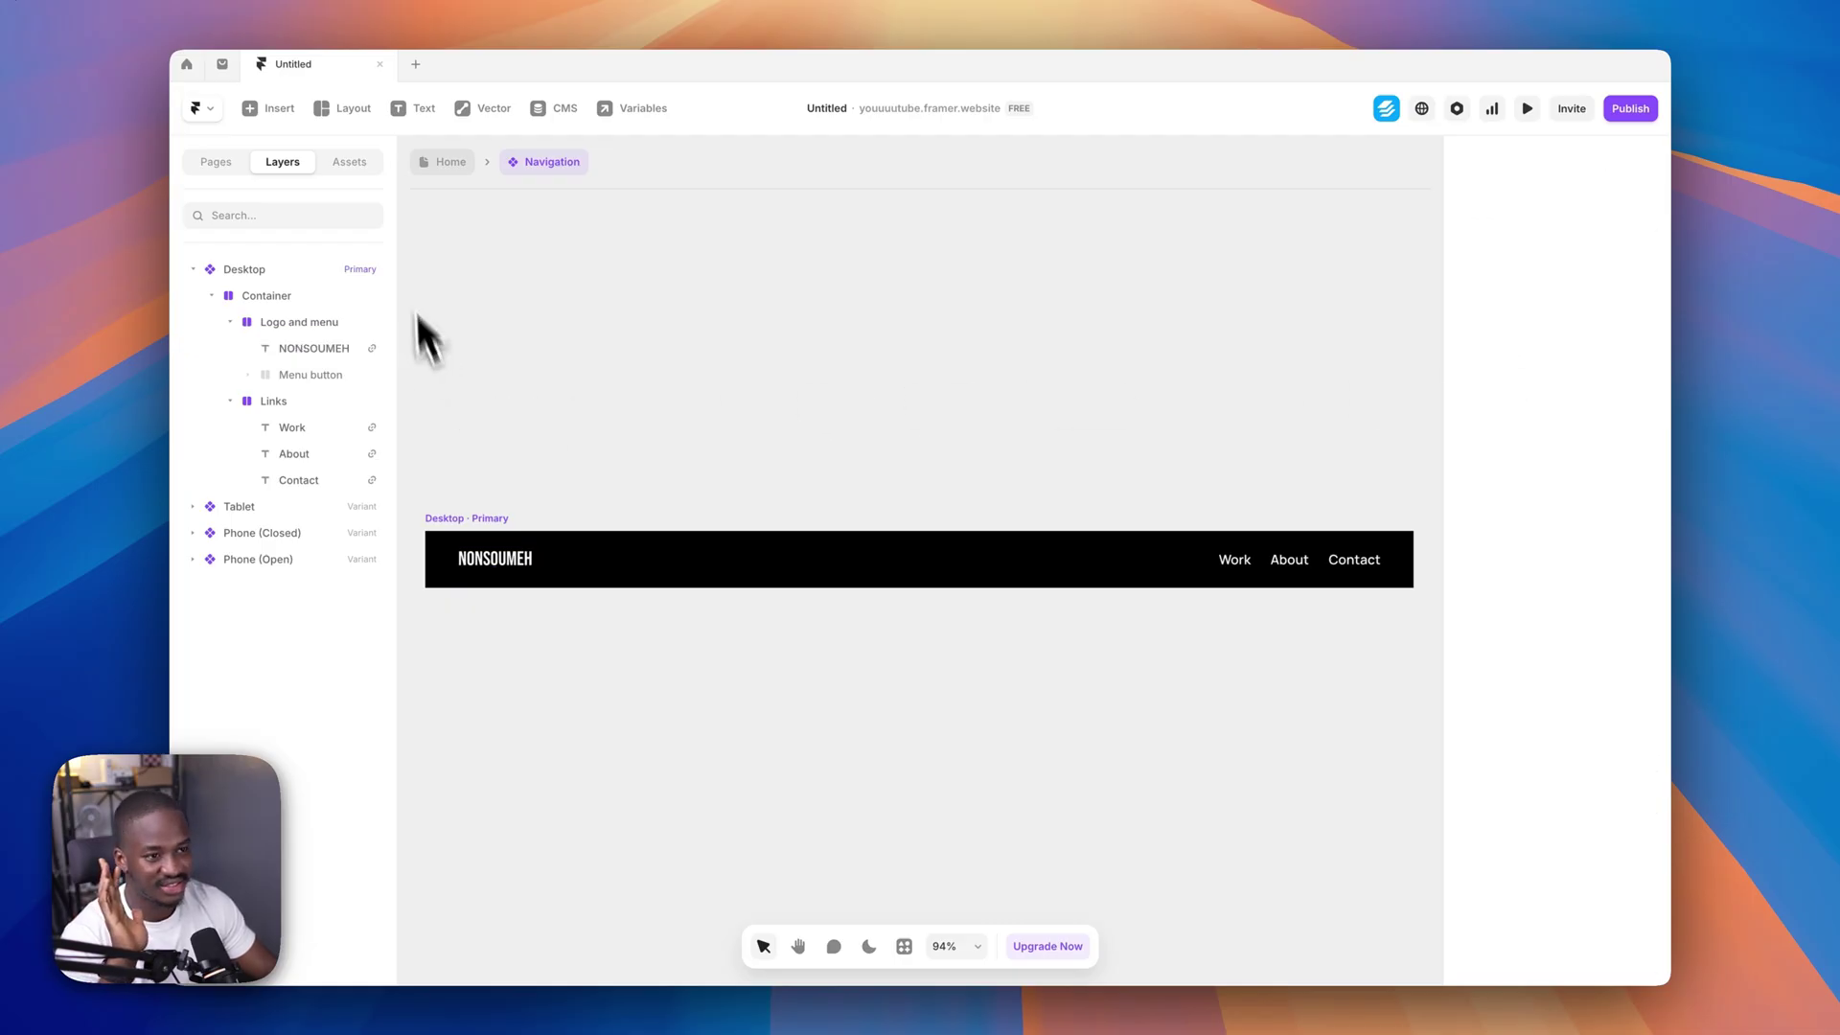
- Preview the Home page again, follow the Work link and the logo link back, and close the preview
{"action": "left_click", "coordinate": [452, 165]}
{"action": "left_click", "coordinate": [595, 397]}
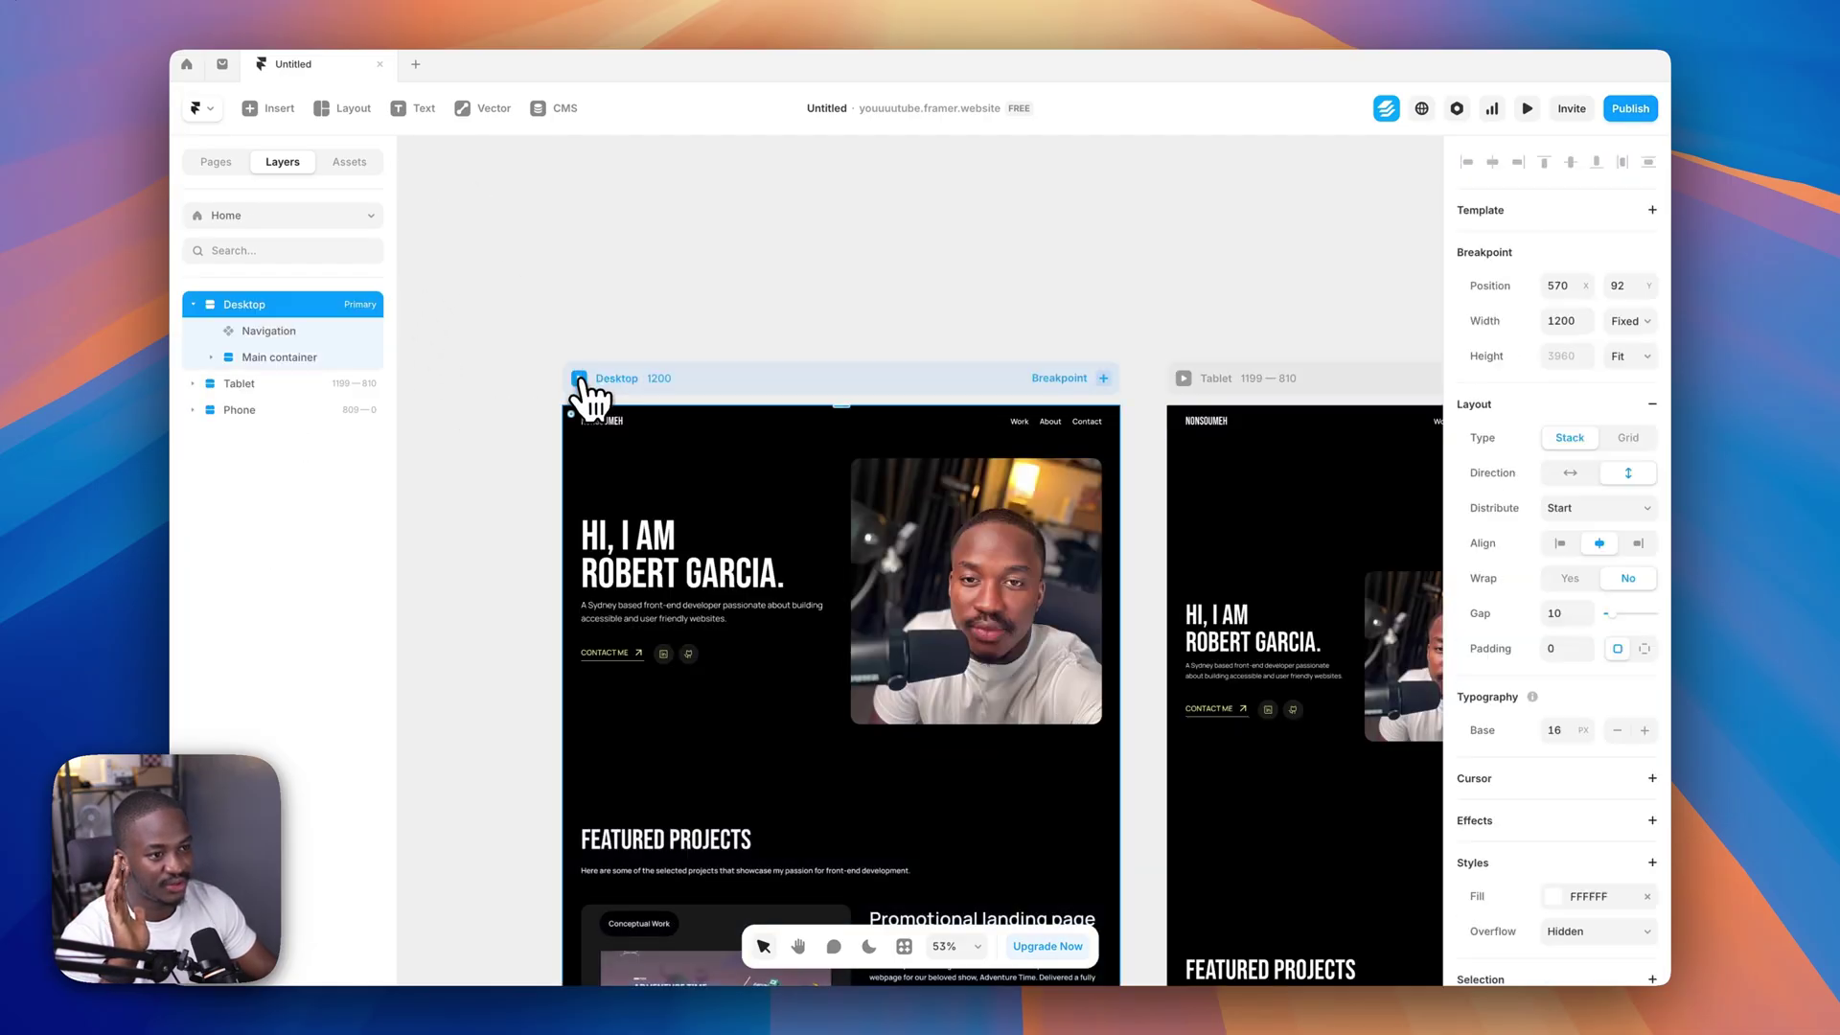
{"action": "key", "text": "super+p"}
{"action": "left_click", "coordinate": [1246, 185]}
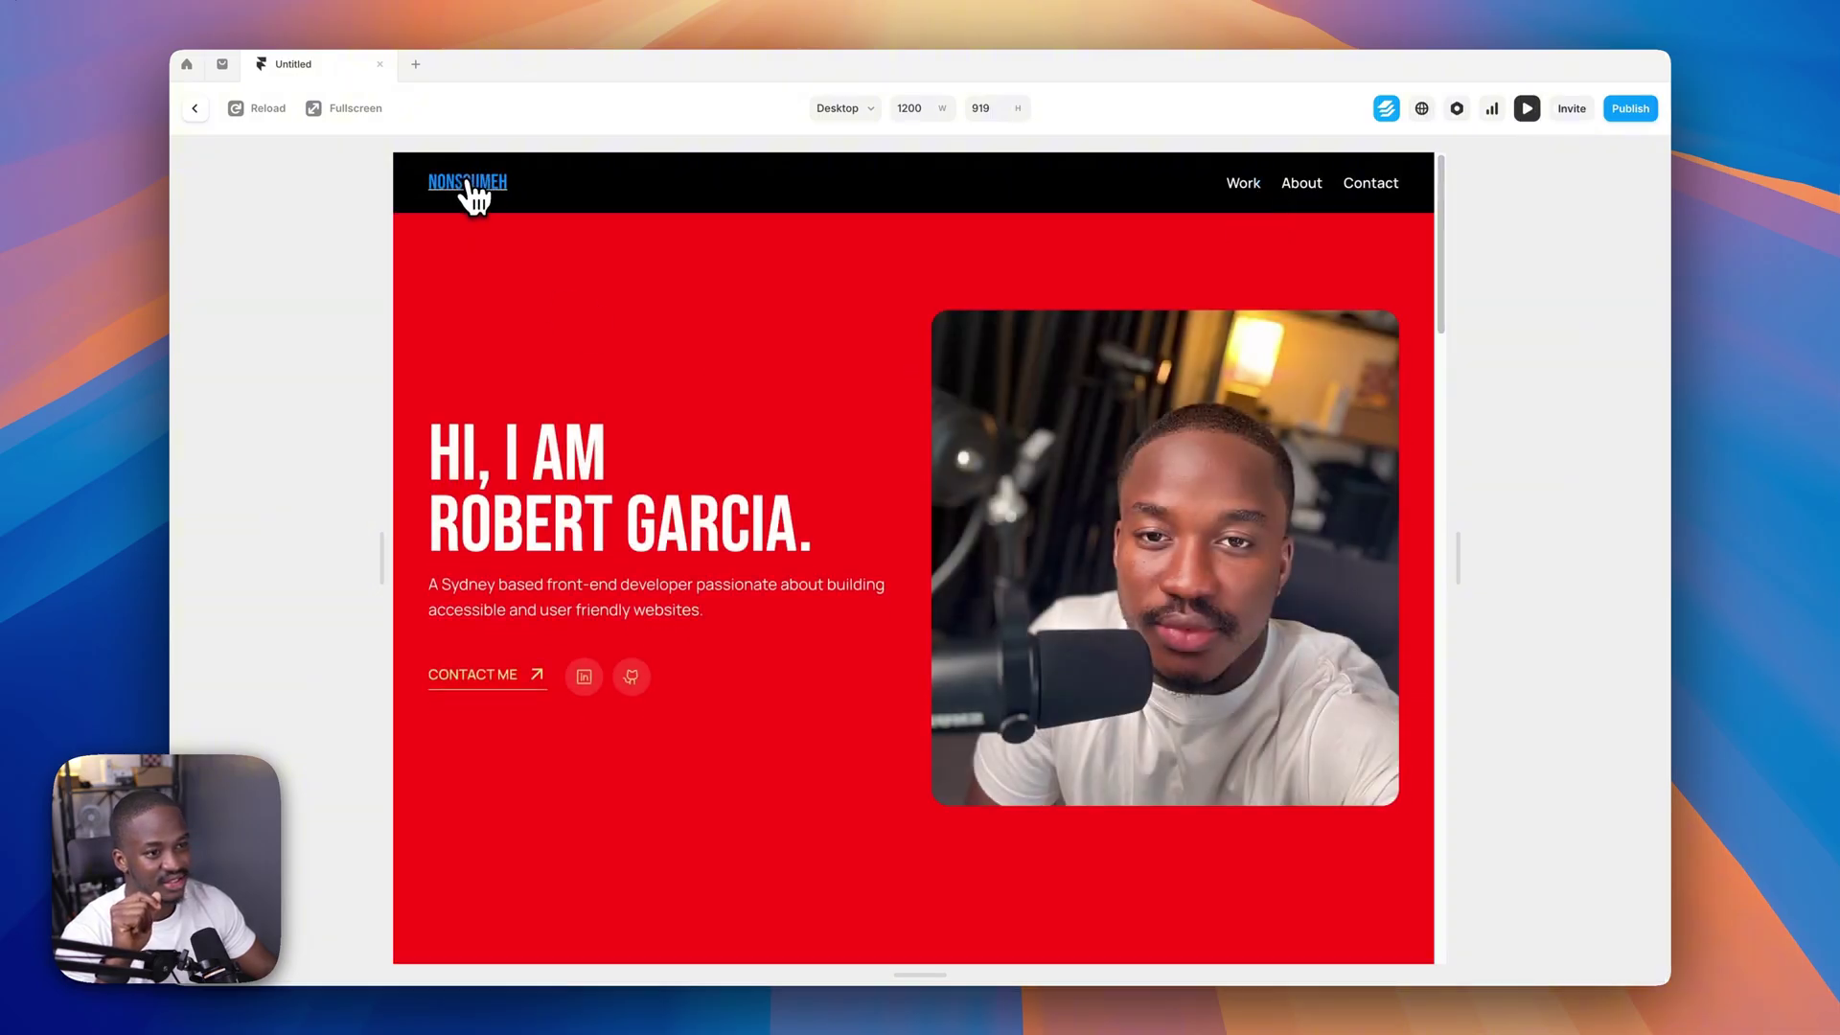
{"action": "left_click", "coordinate": [468, 184]}
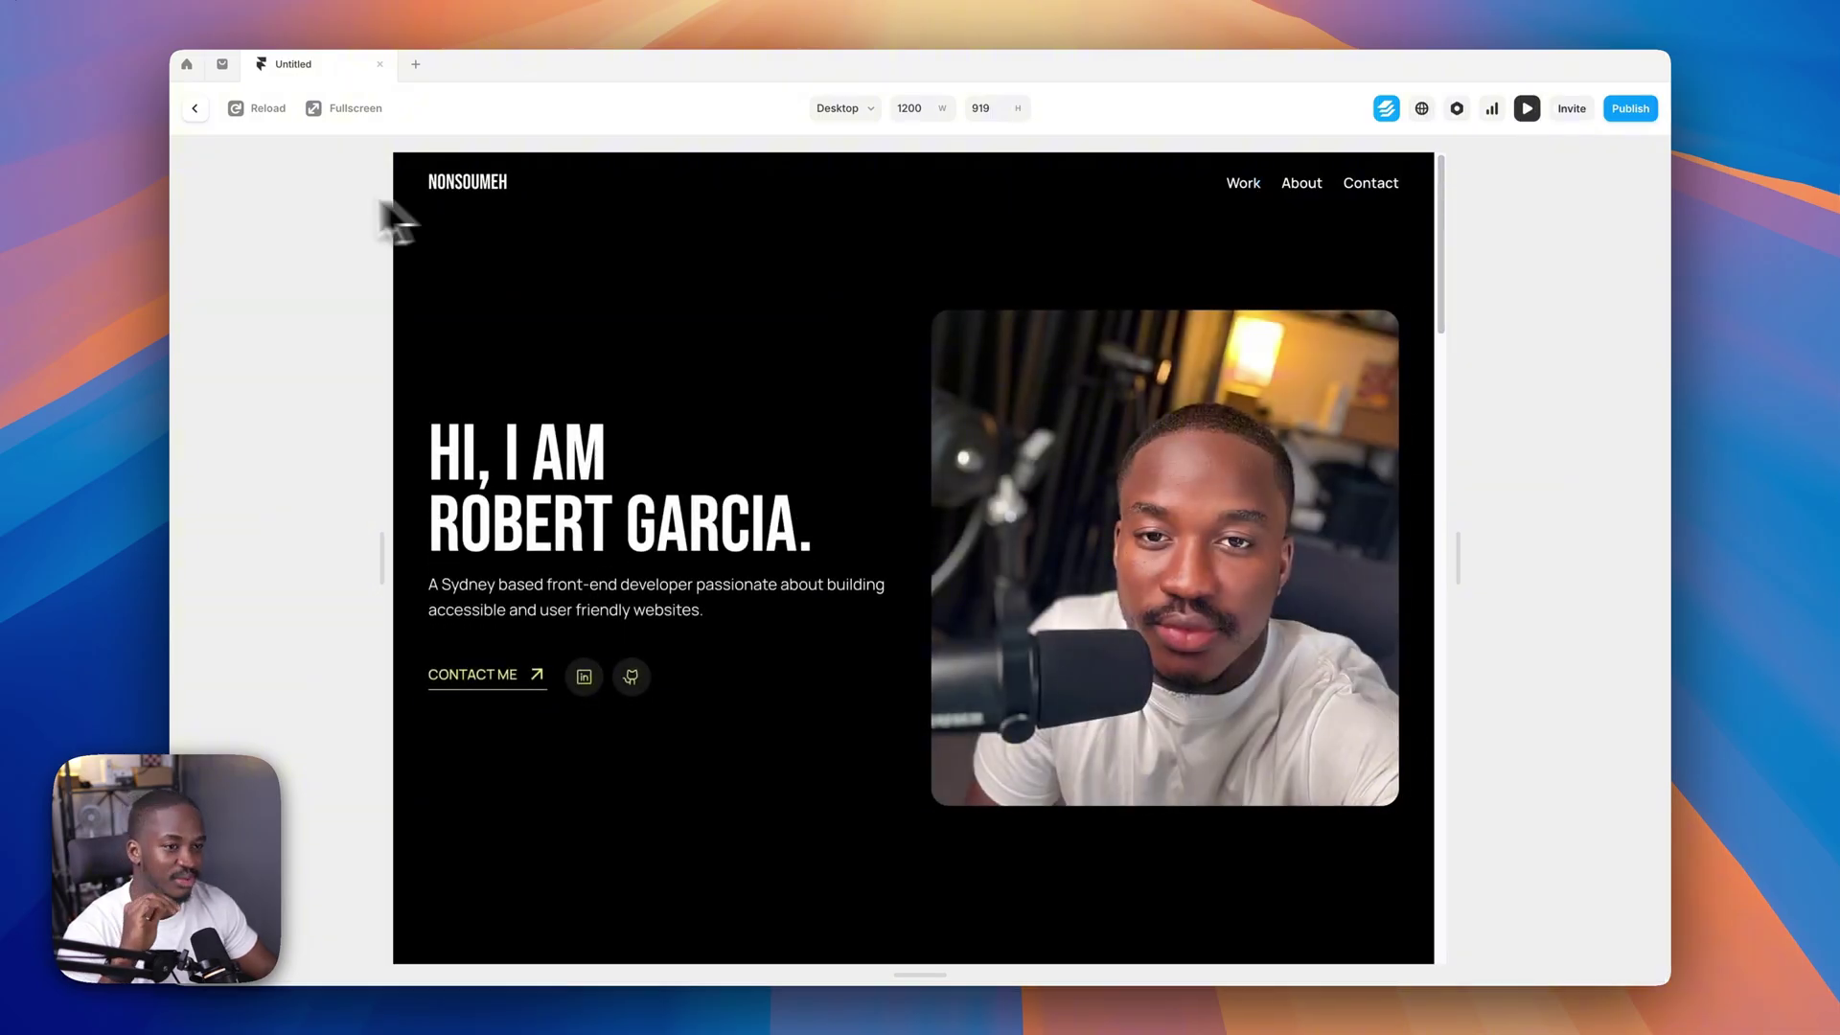
{"action": "left_click", "coordinate": [197, 109]}
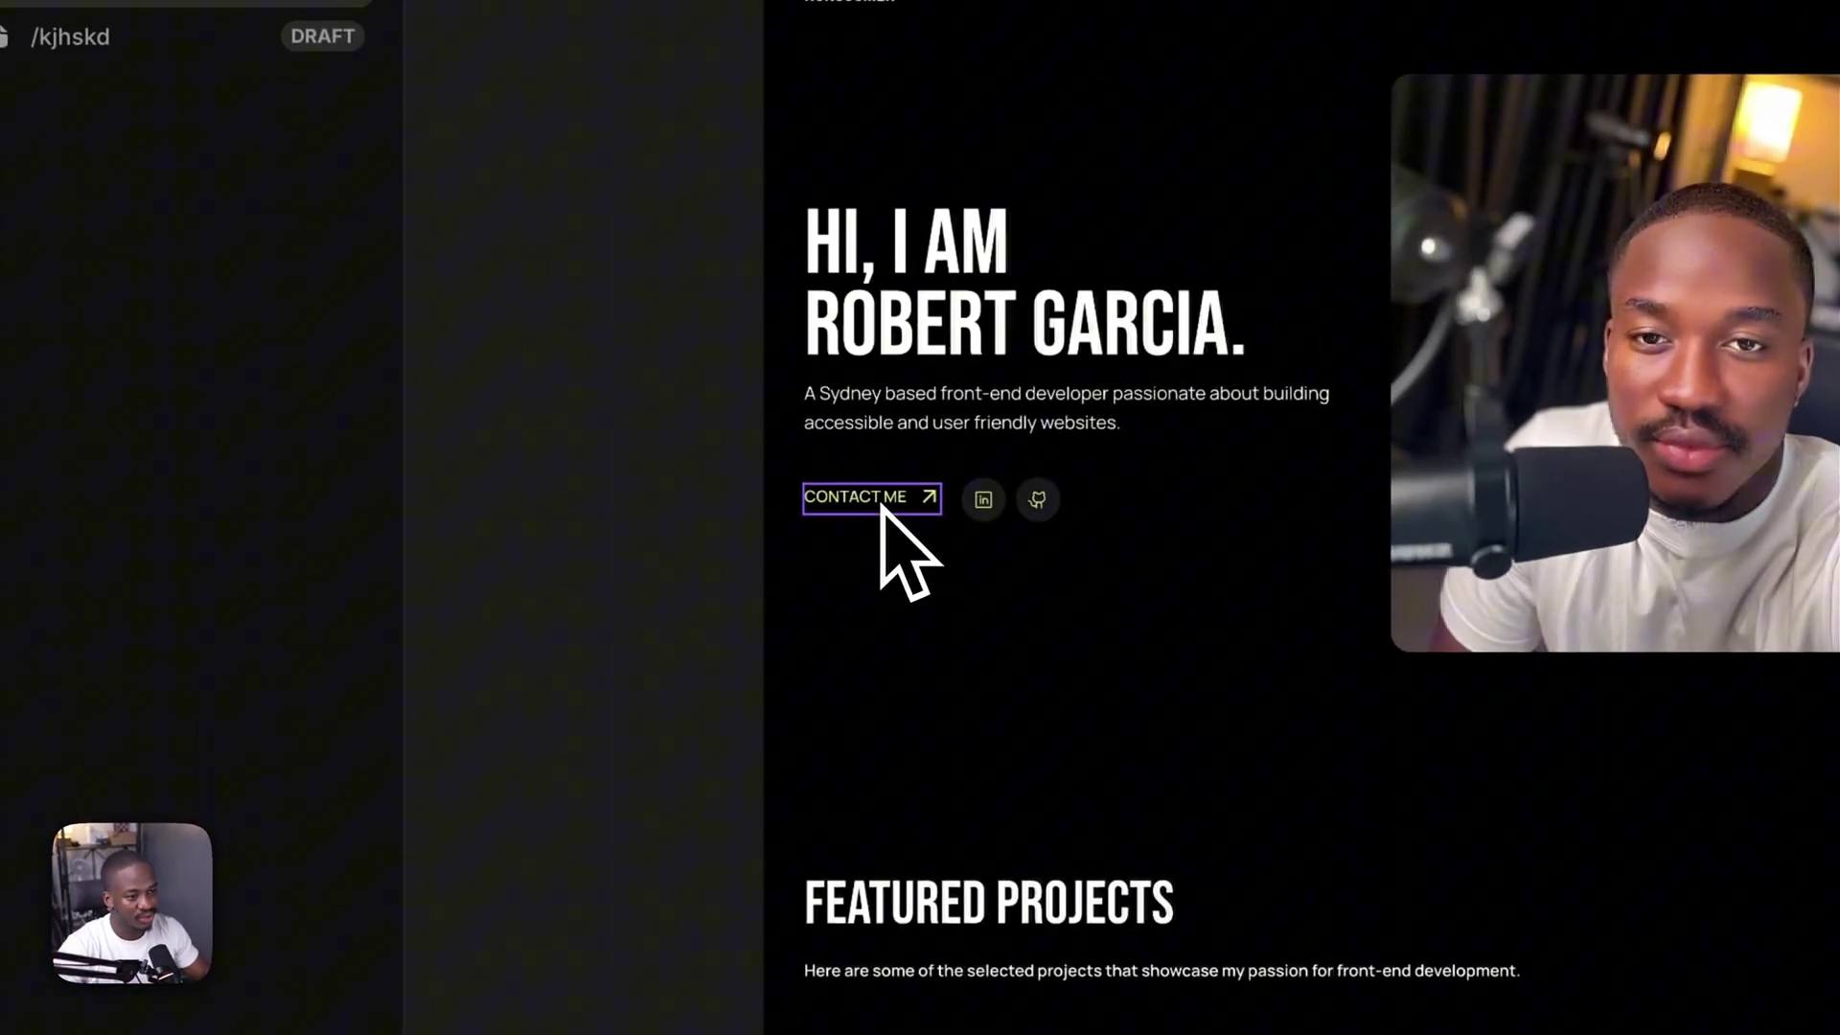
- Examine the CONTACT ME buttons in the hero, Featured Projects and About Me sections of the Home page's Desktop breakpoint
{"action": "left_click", "coordinate": [881, 506]}
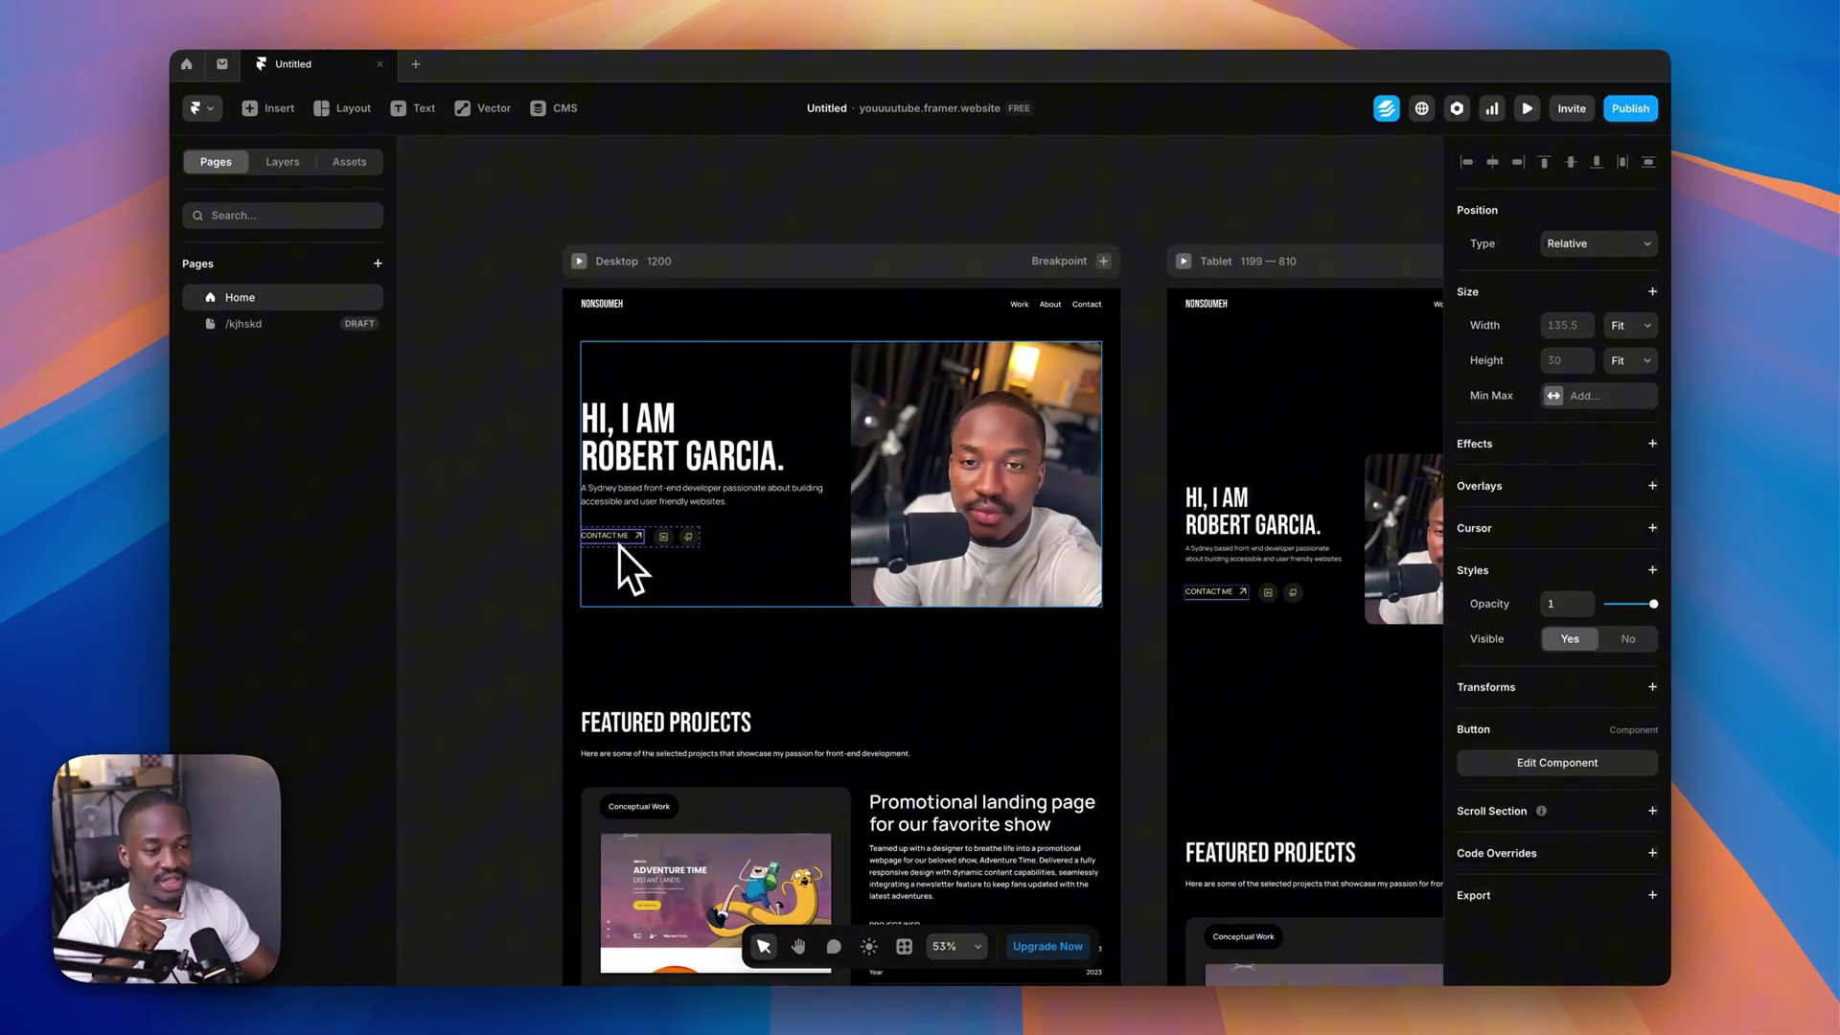
{"action": "scroll", "coordinate": [668, 631], "scroll_direction": "down", "scroll_amount": 5}
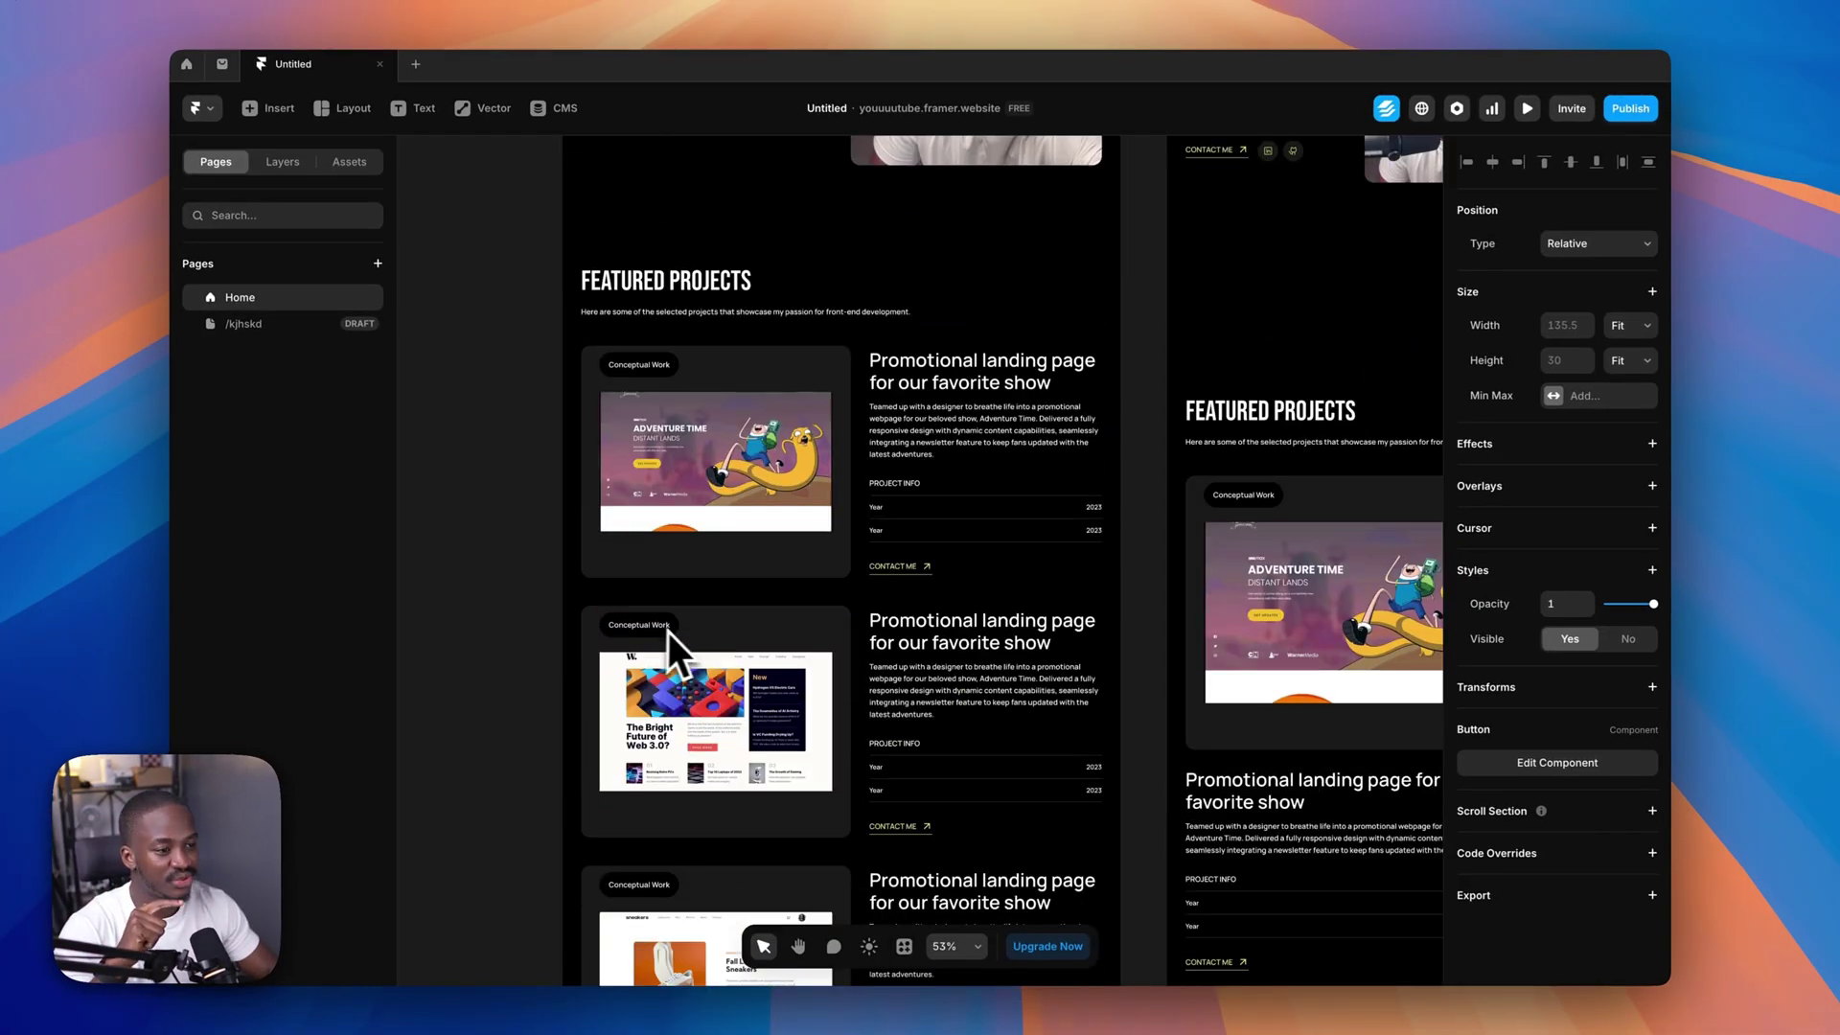
{"action": "scroll", "coordinate": [904, 594], "scroll_direction": "down", "scroll_amount": 5}
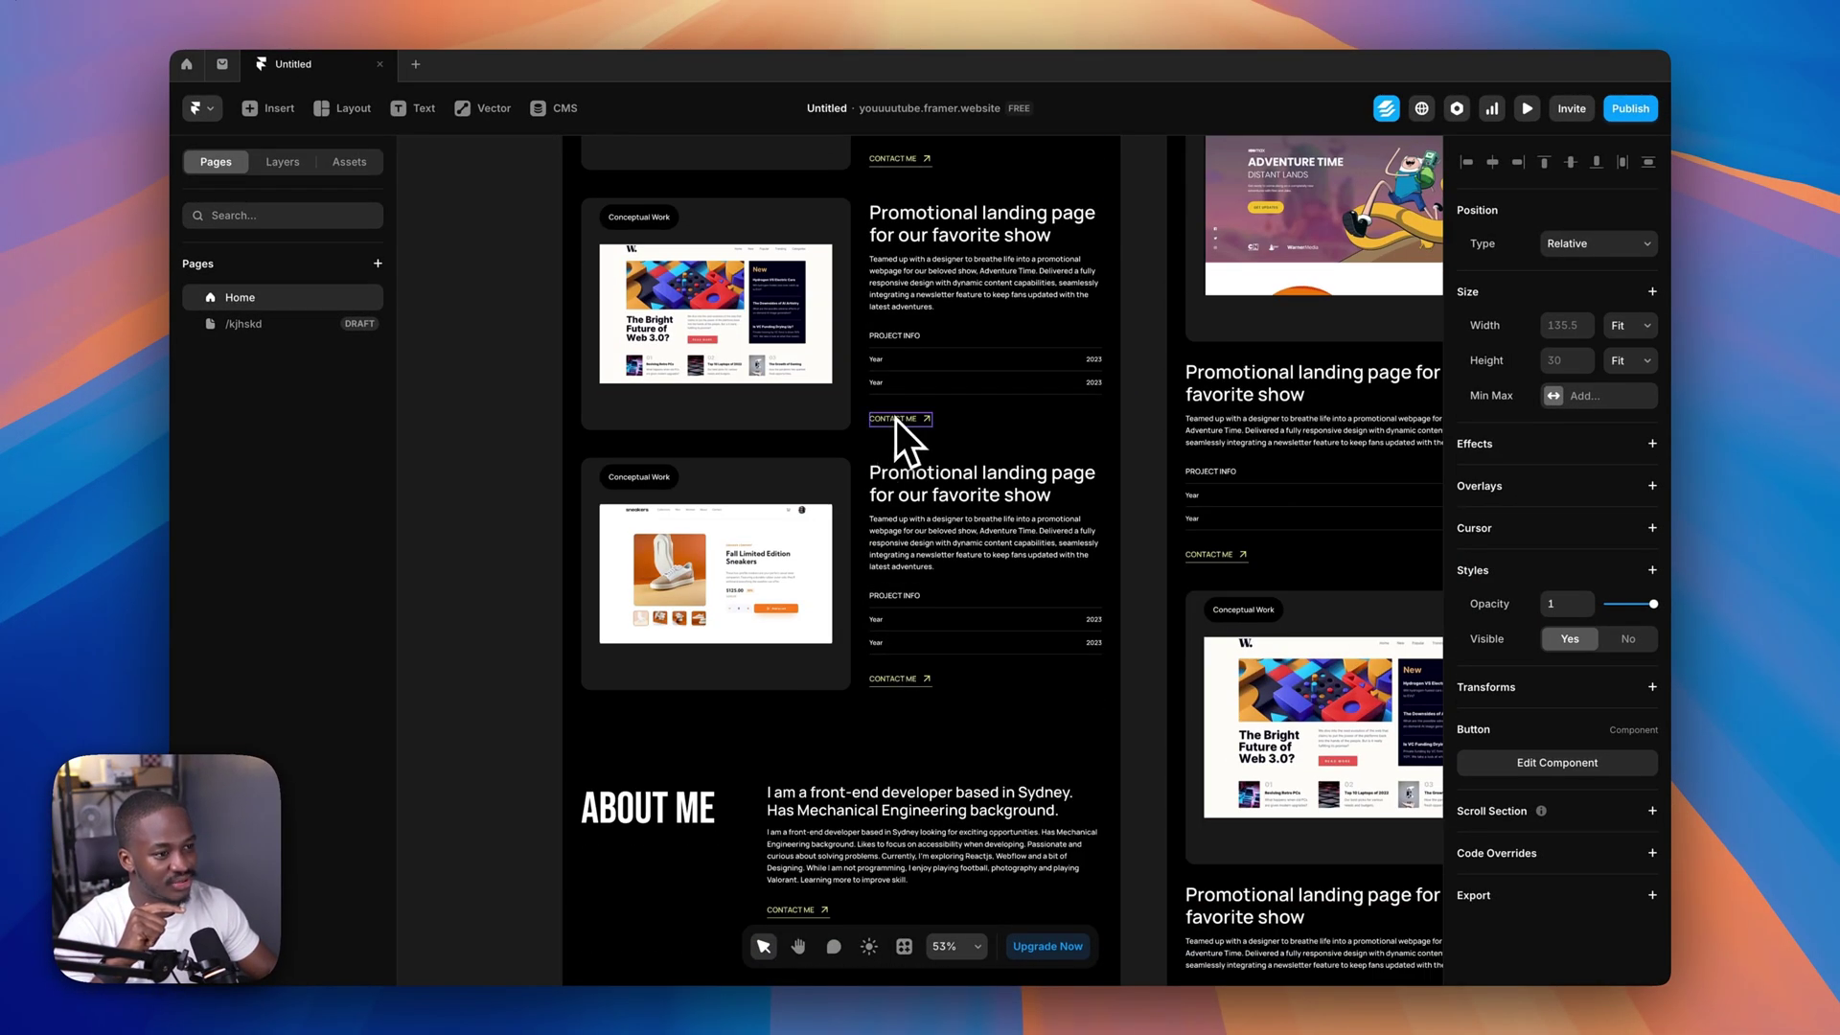
{"action": "scroll", "coordinate": [902, 686], "scroll_direction": "down", "scroll_amount": 2}
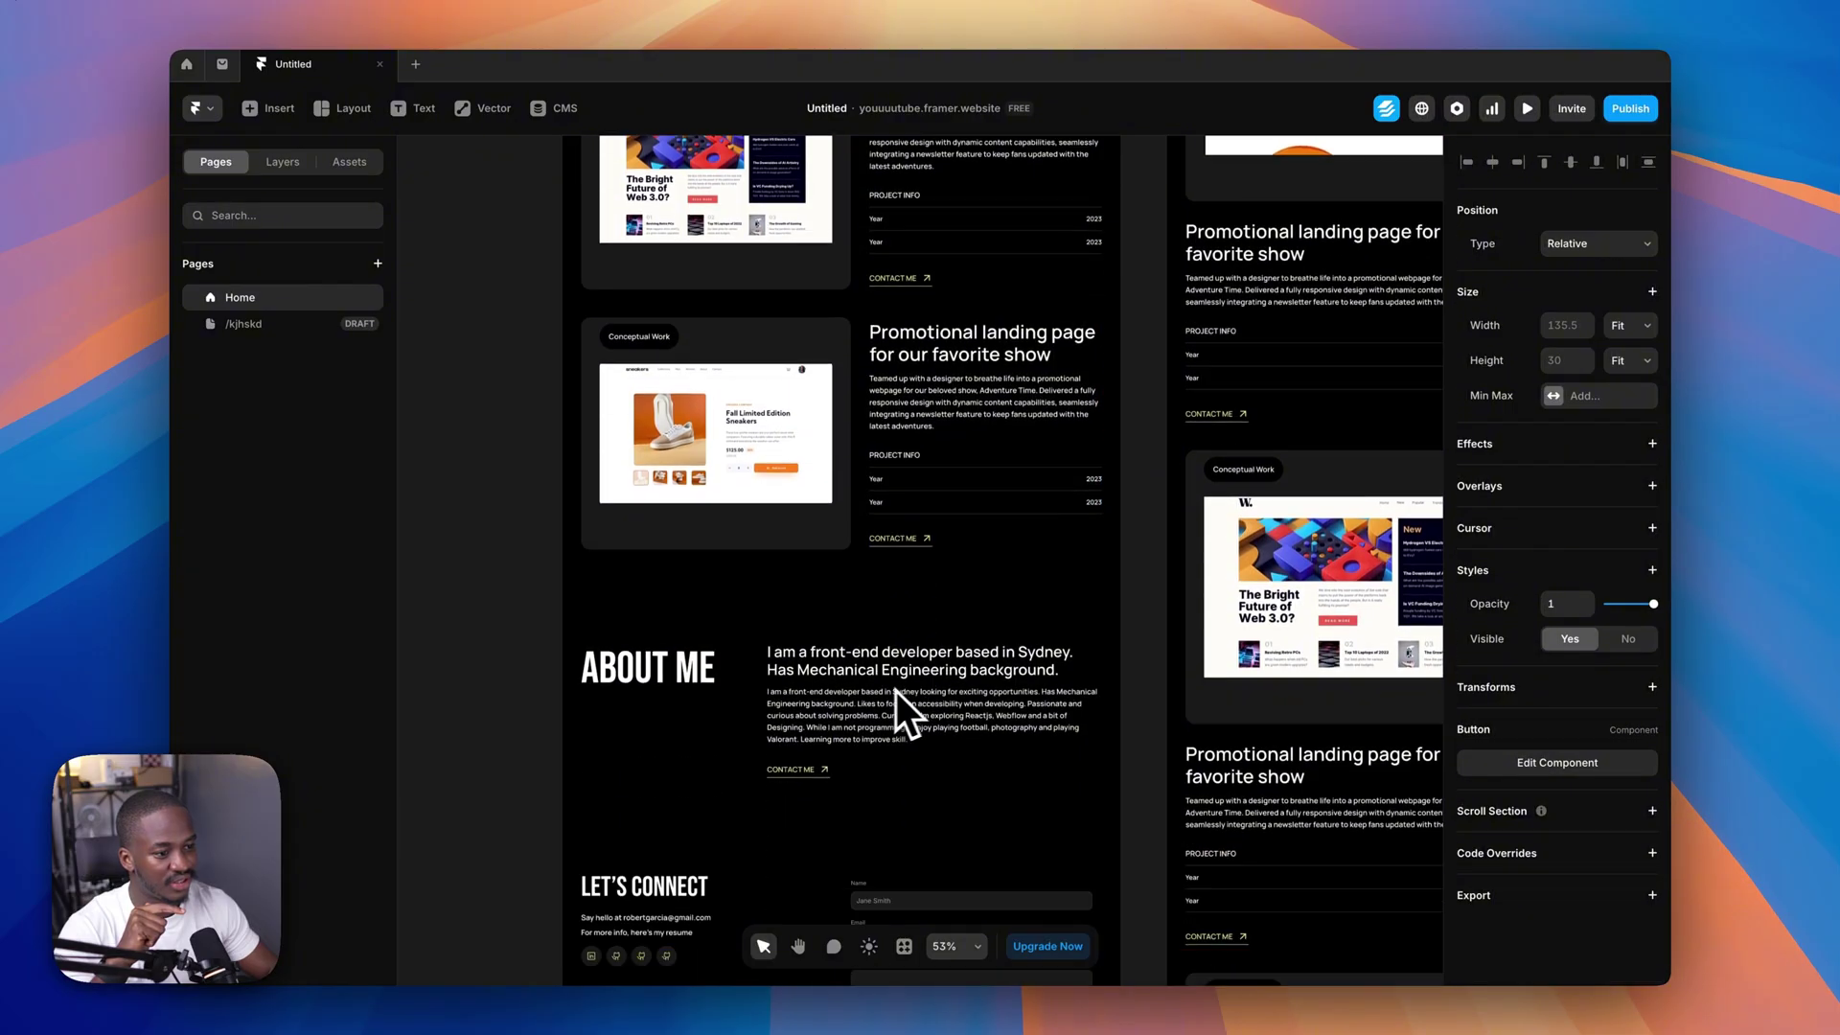
{"action": "scroll", "coordinate": [812, 766], "scroll_direction": "up", "scroll_amount": 12}
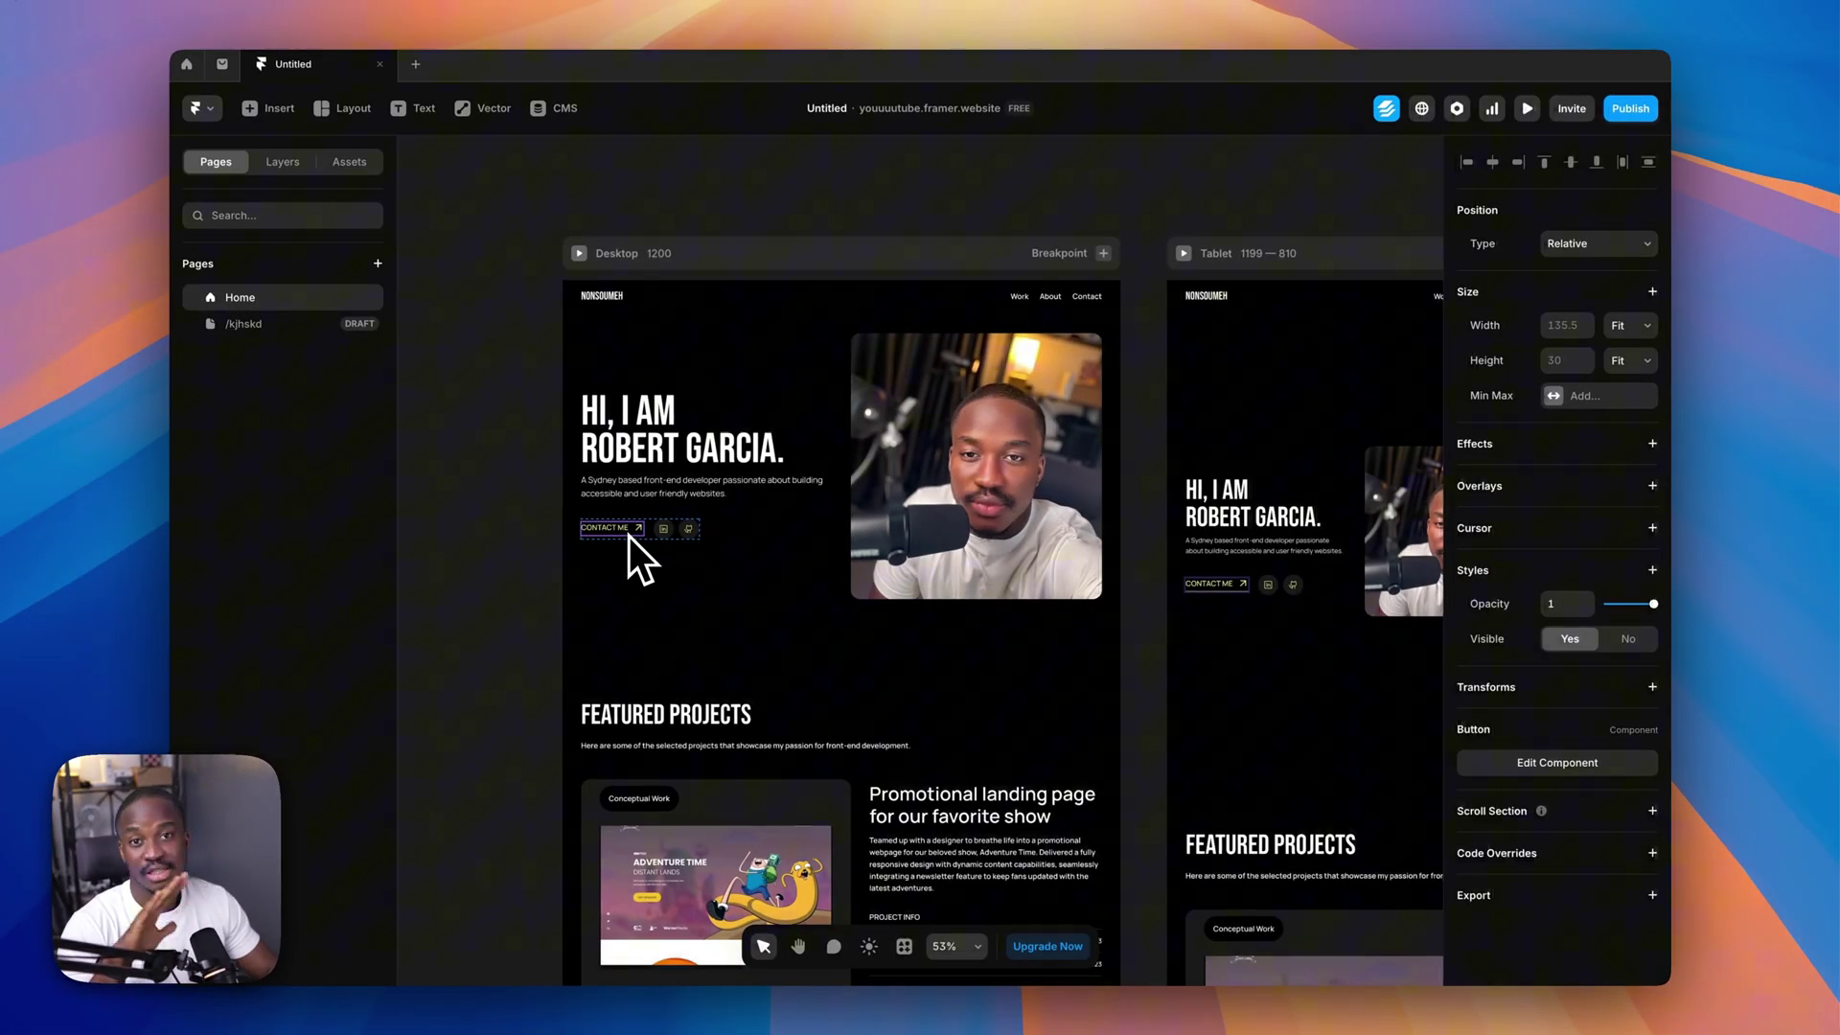
{"action": "left_click_drag", "start_coordinate": [629, 537], "coordinate": [899, 789]}
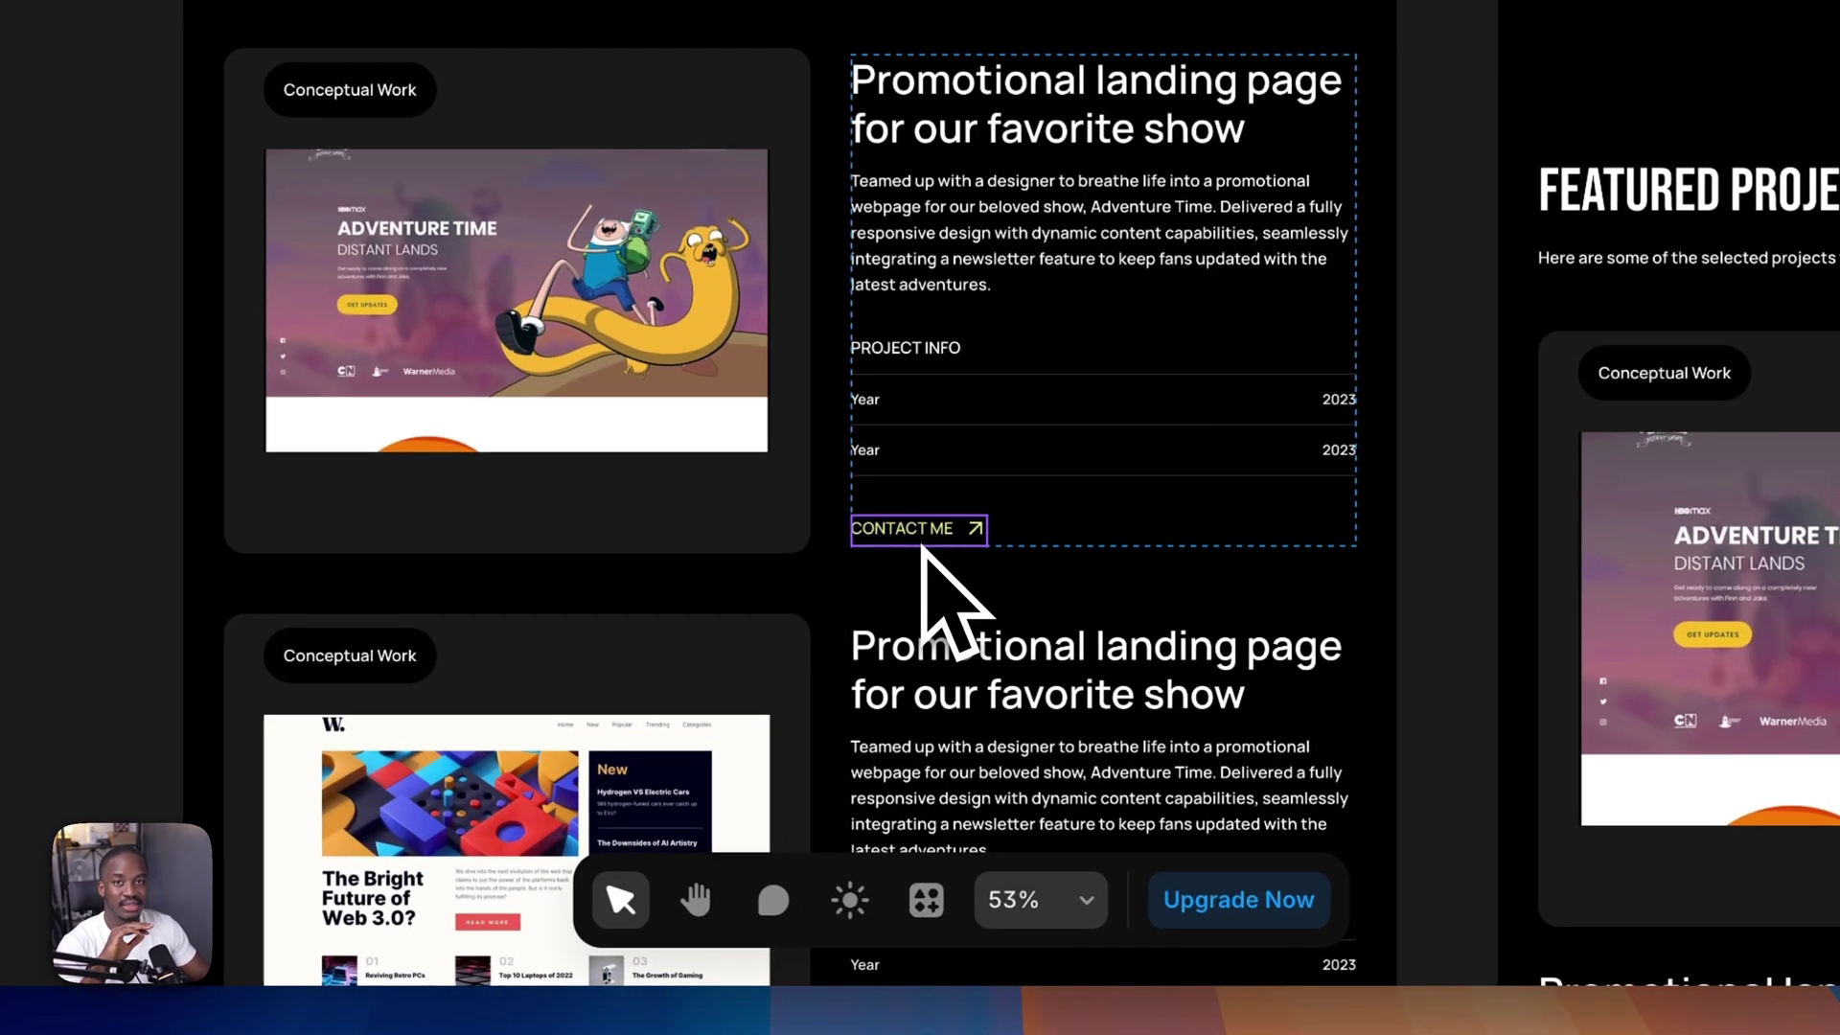
{"action": "scroll", "coordinate": [921, 551], "scroll_direction": "down", "scroll_amount": 10}
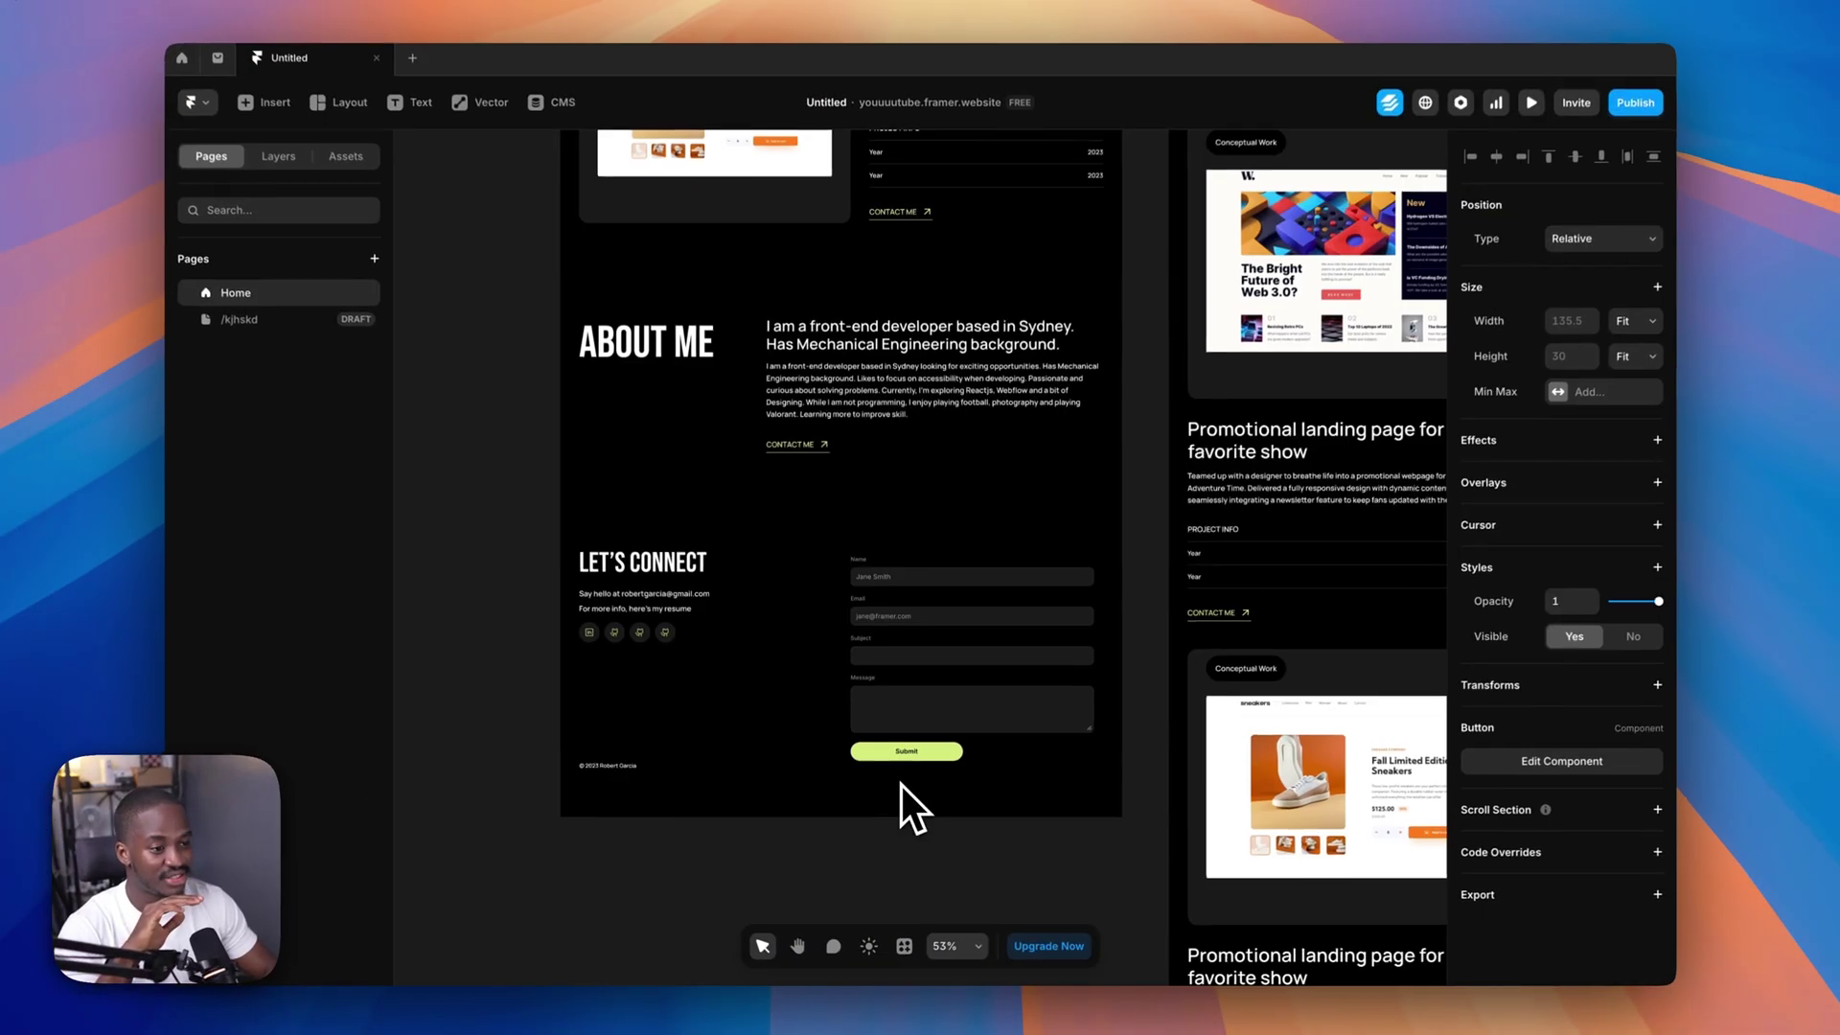
{"action": "scroll", "coordinate": [859, 544], "scroll_direction": "up", "scroll_amount": 9}
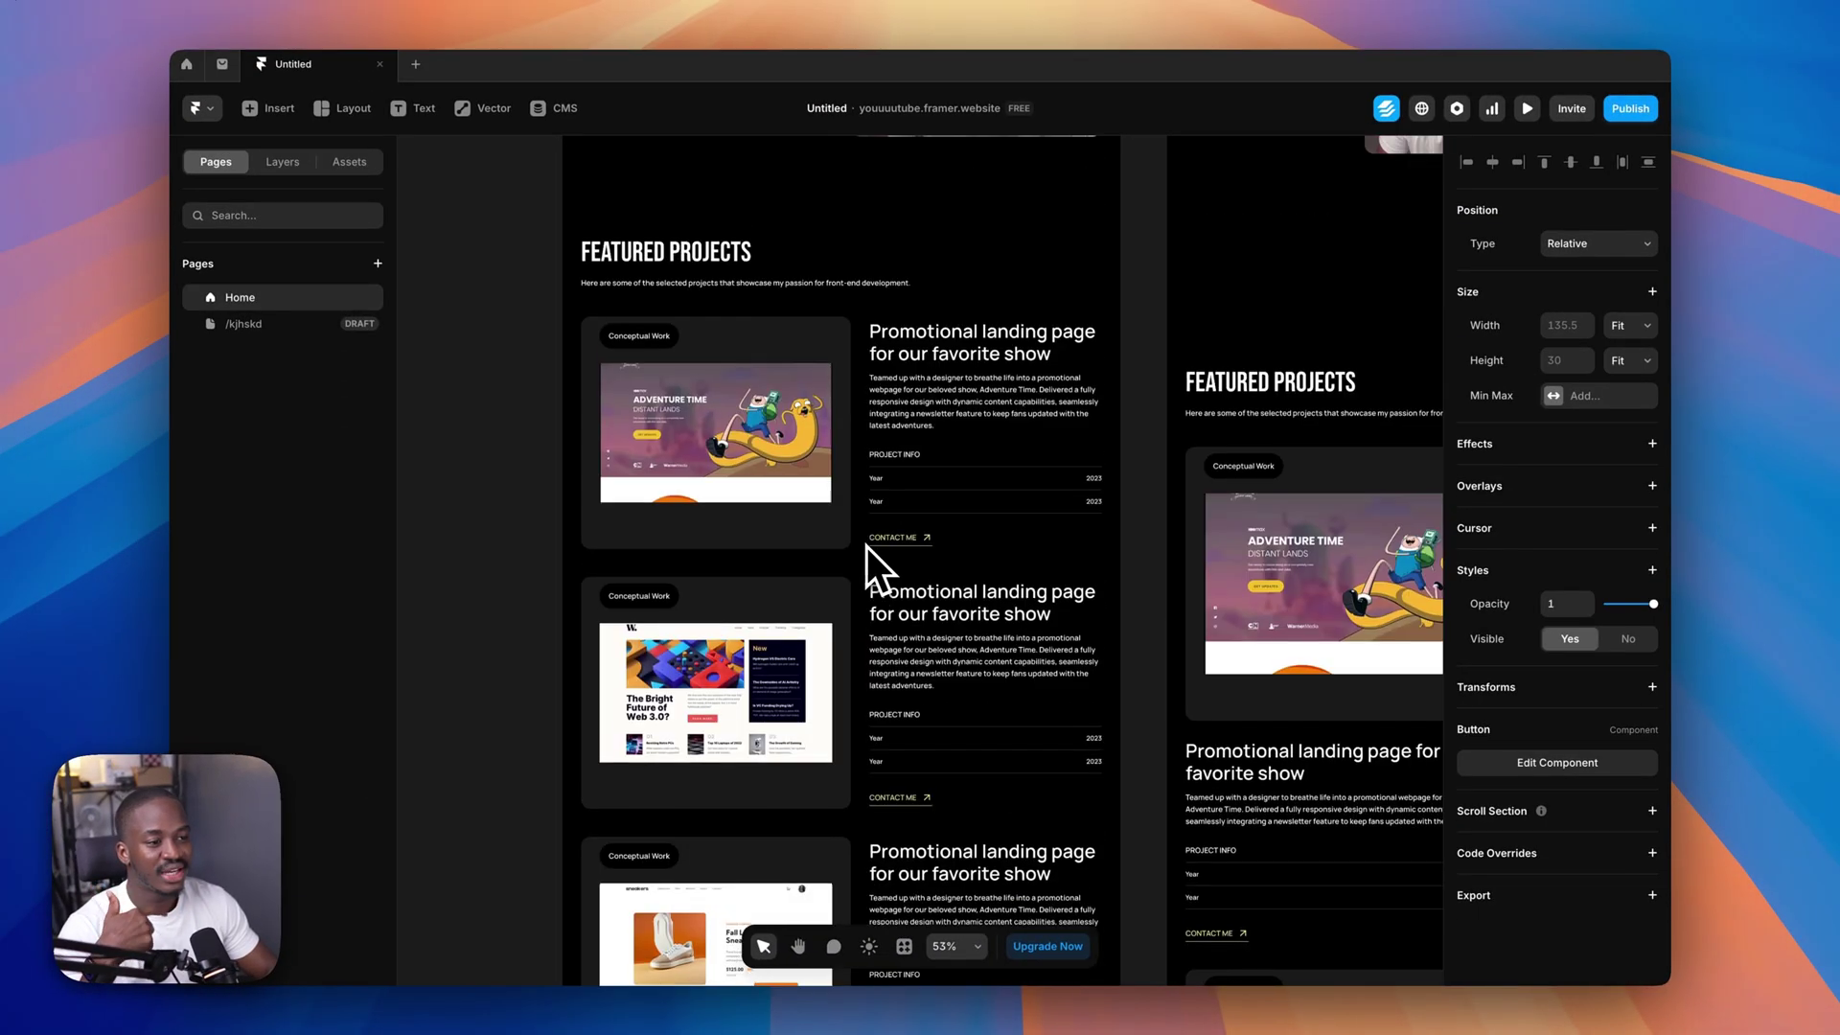
{"action": "scroll", "coordinate": [866, 546], "scroll_direction": "up", "scroll_amount": 4}
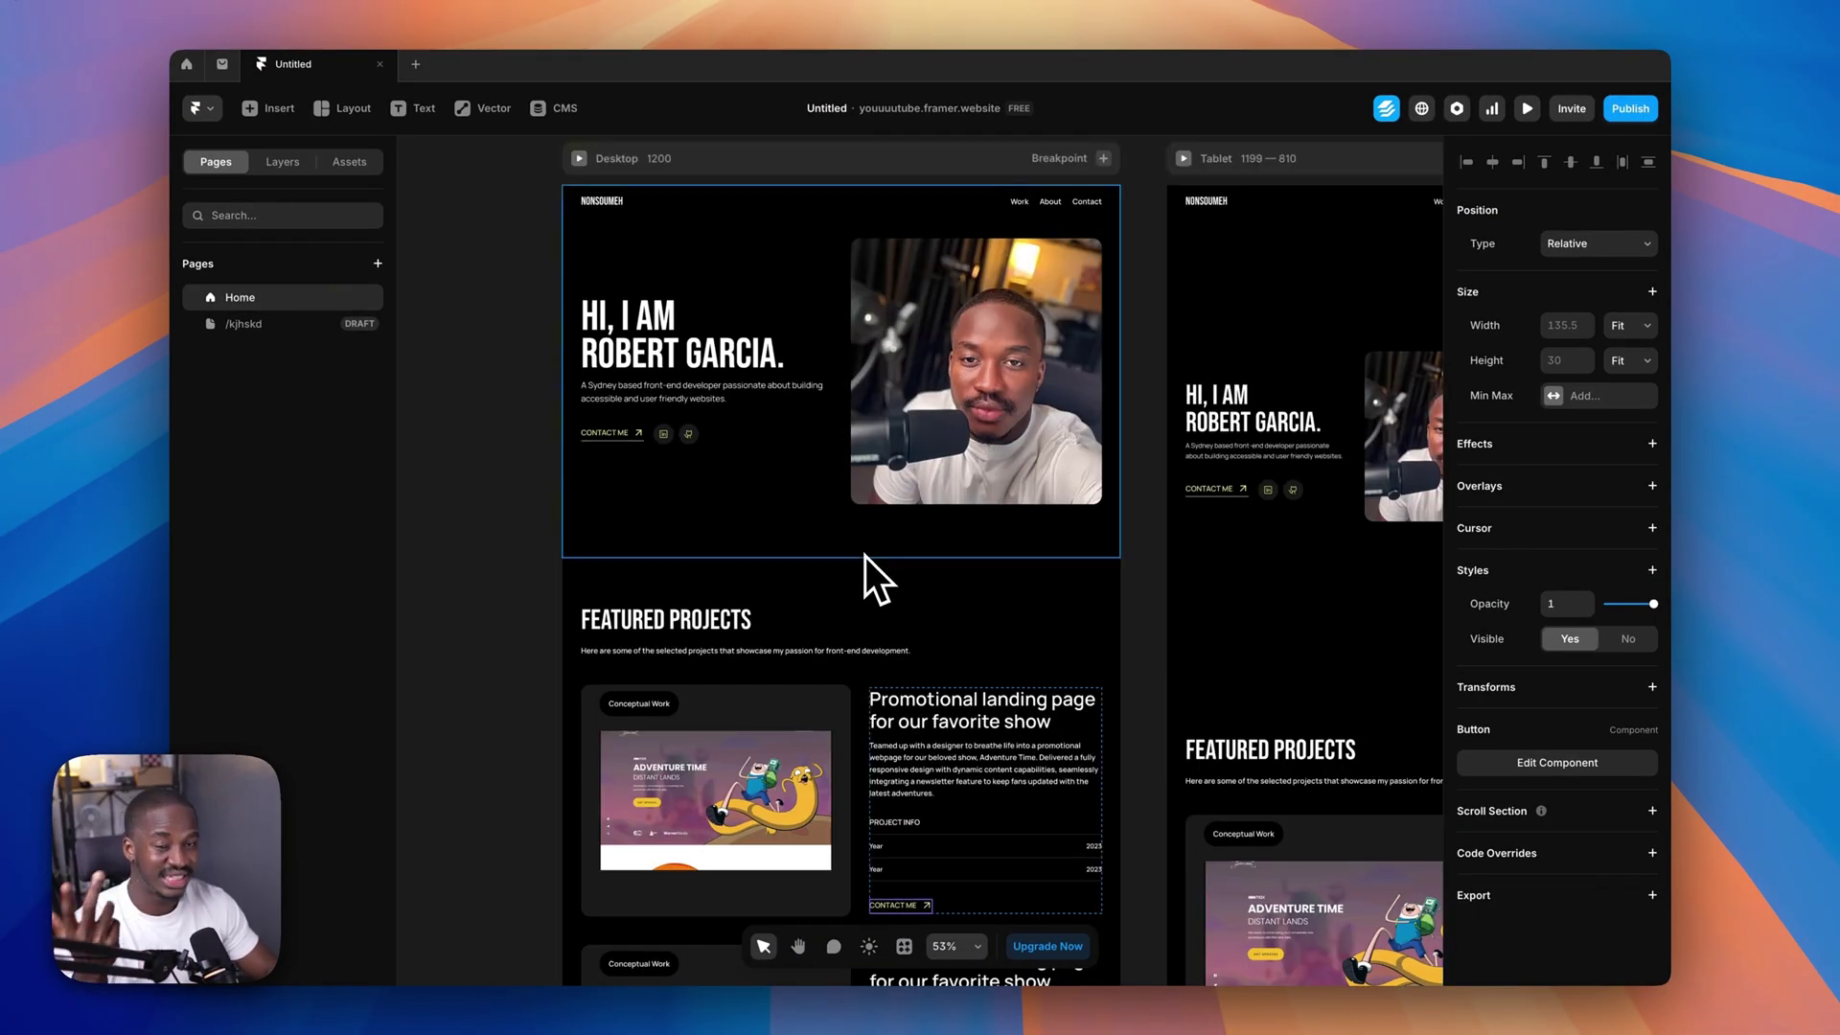
- Link the Button component's primary variant to the /kjhskd page and return to the Home page
{"action": "left_click", "coordinate": [605, 432]}
{"action": "double_click", "coordinate": [605, 432]}
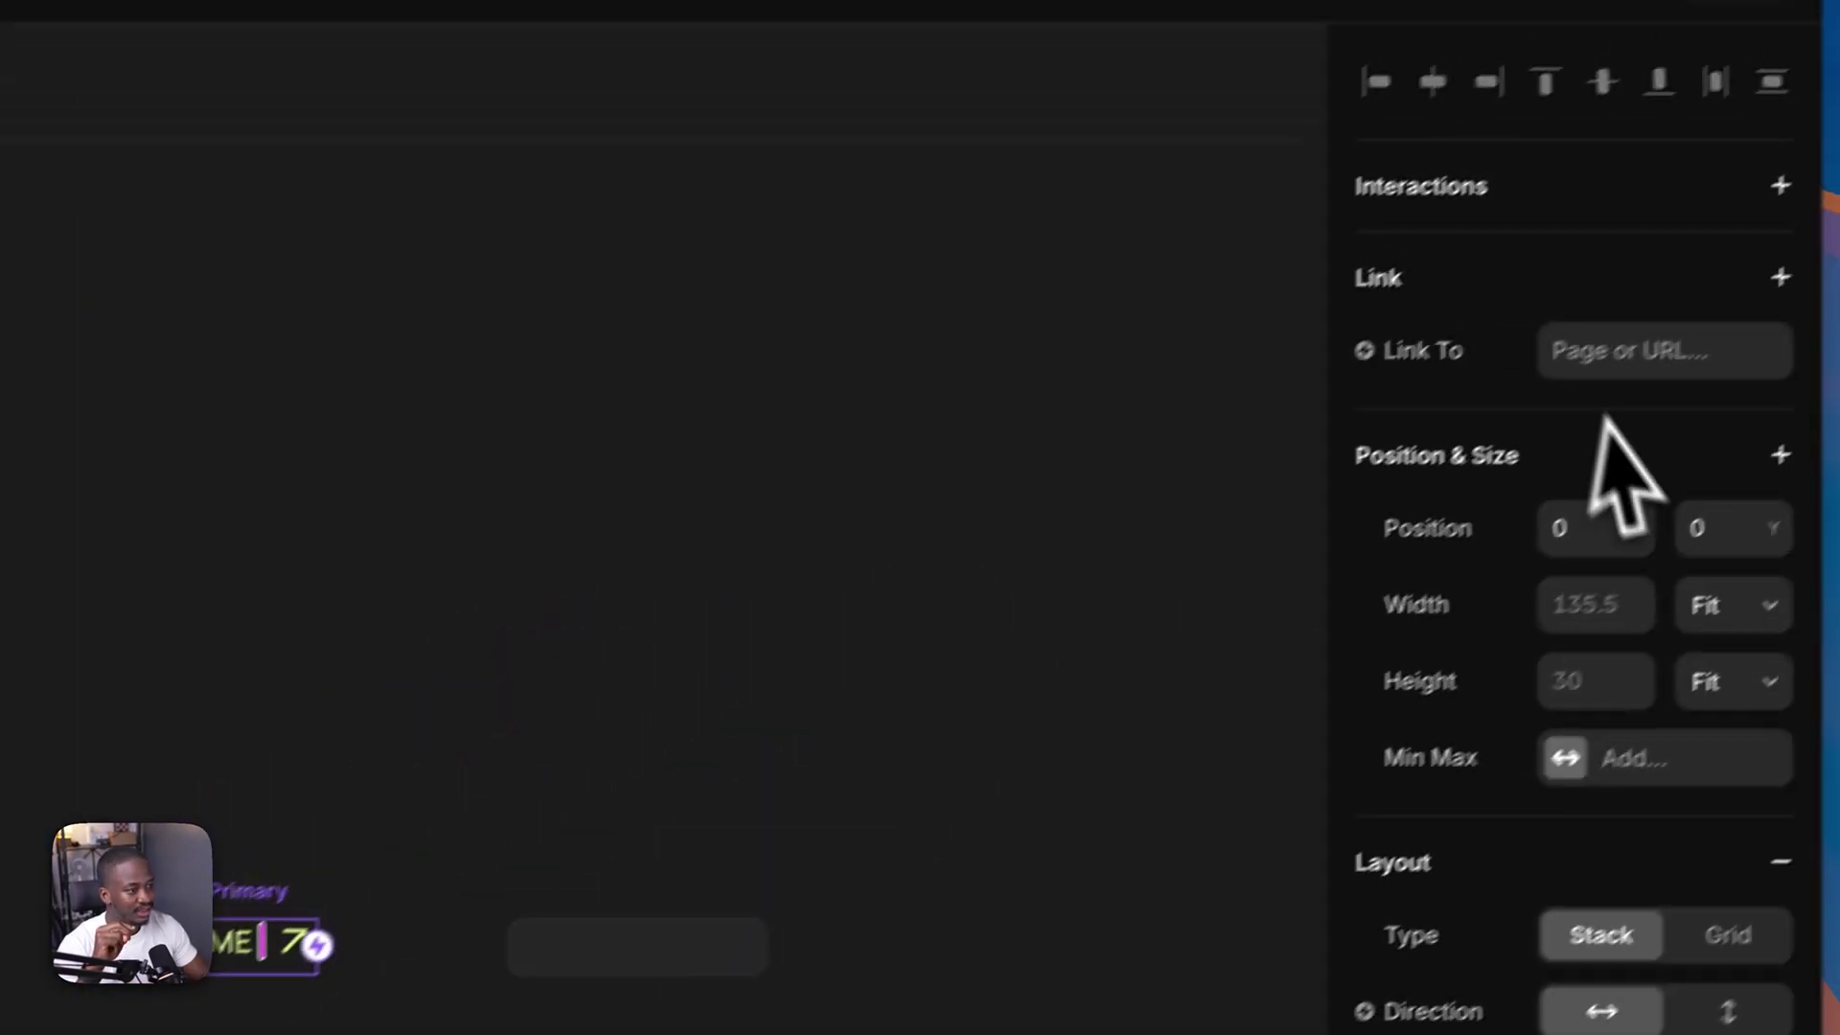
{"action": "left_click", "coordinate": [1576, 351]}
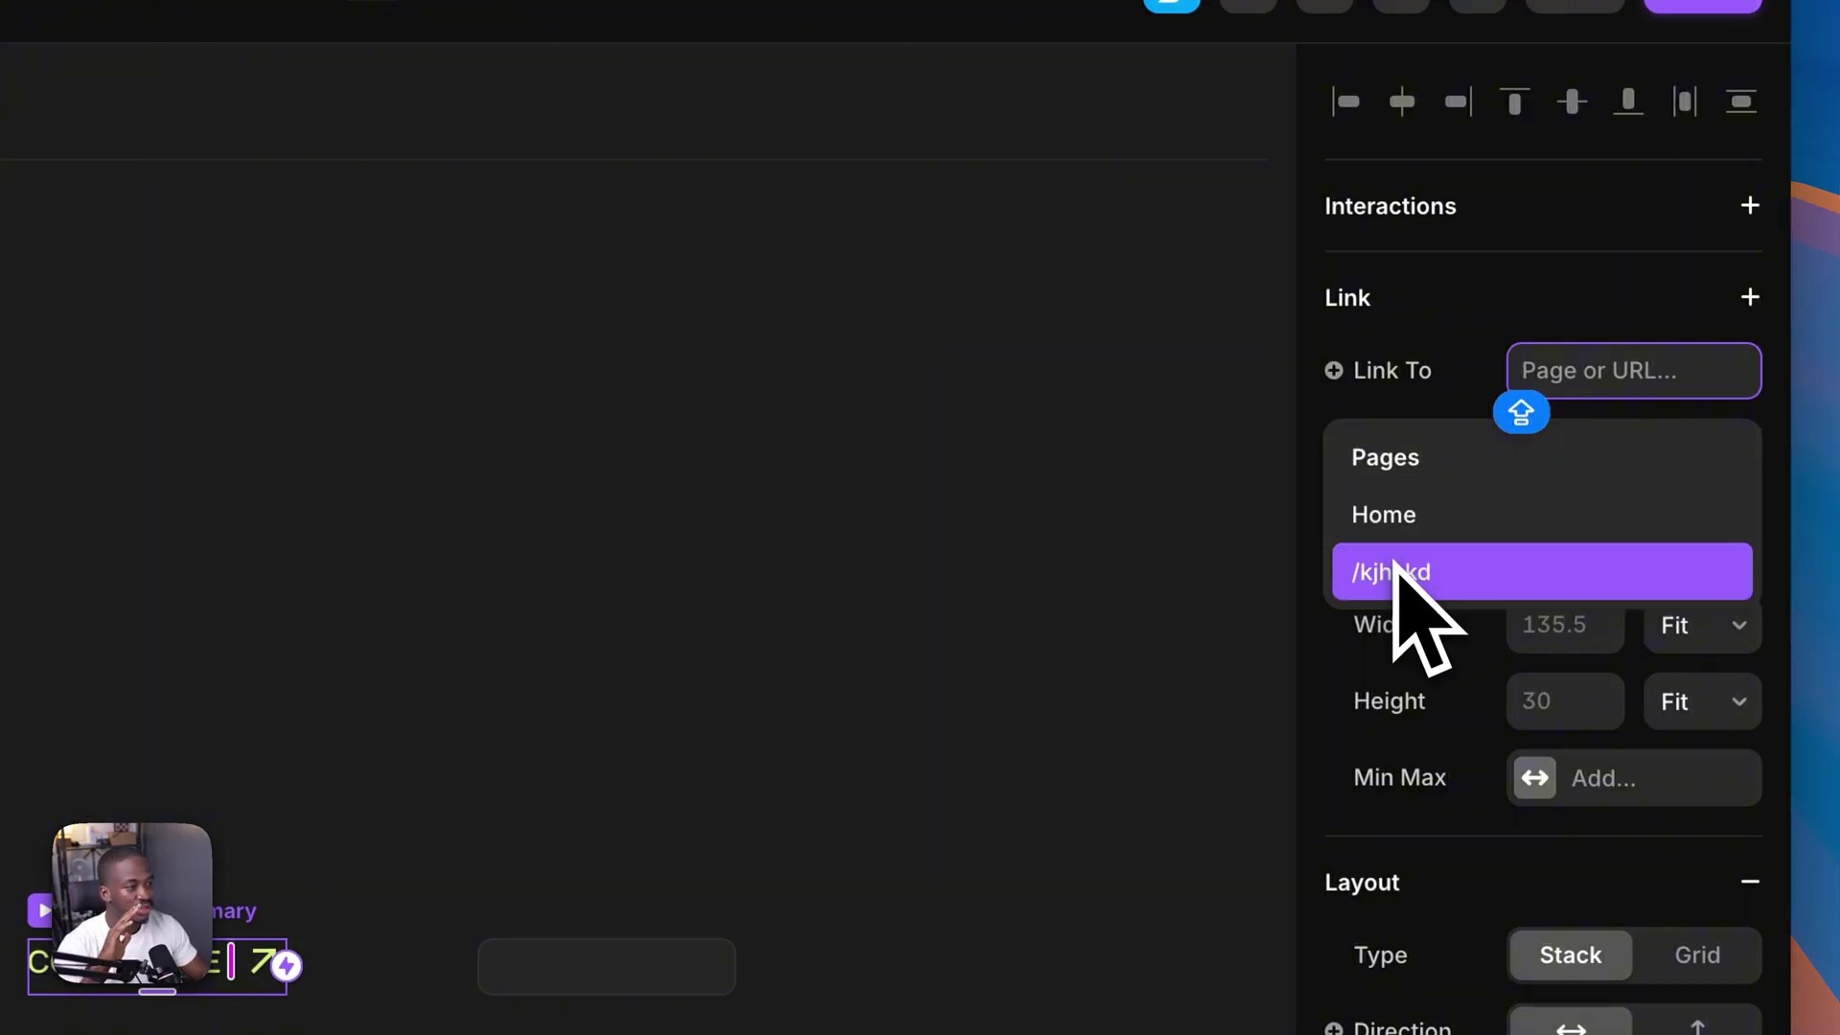
{"action": "left_click", "coordinate": [1395, 570]}
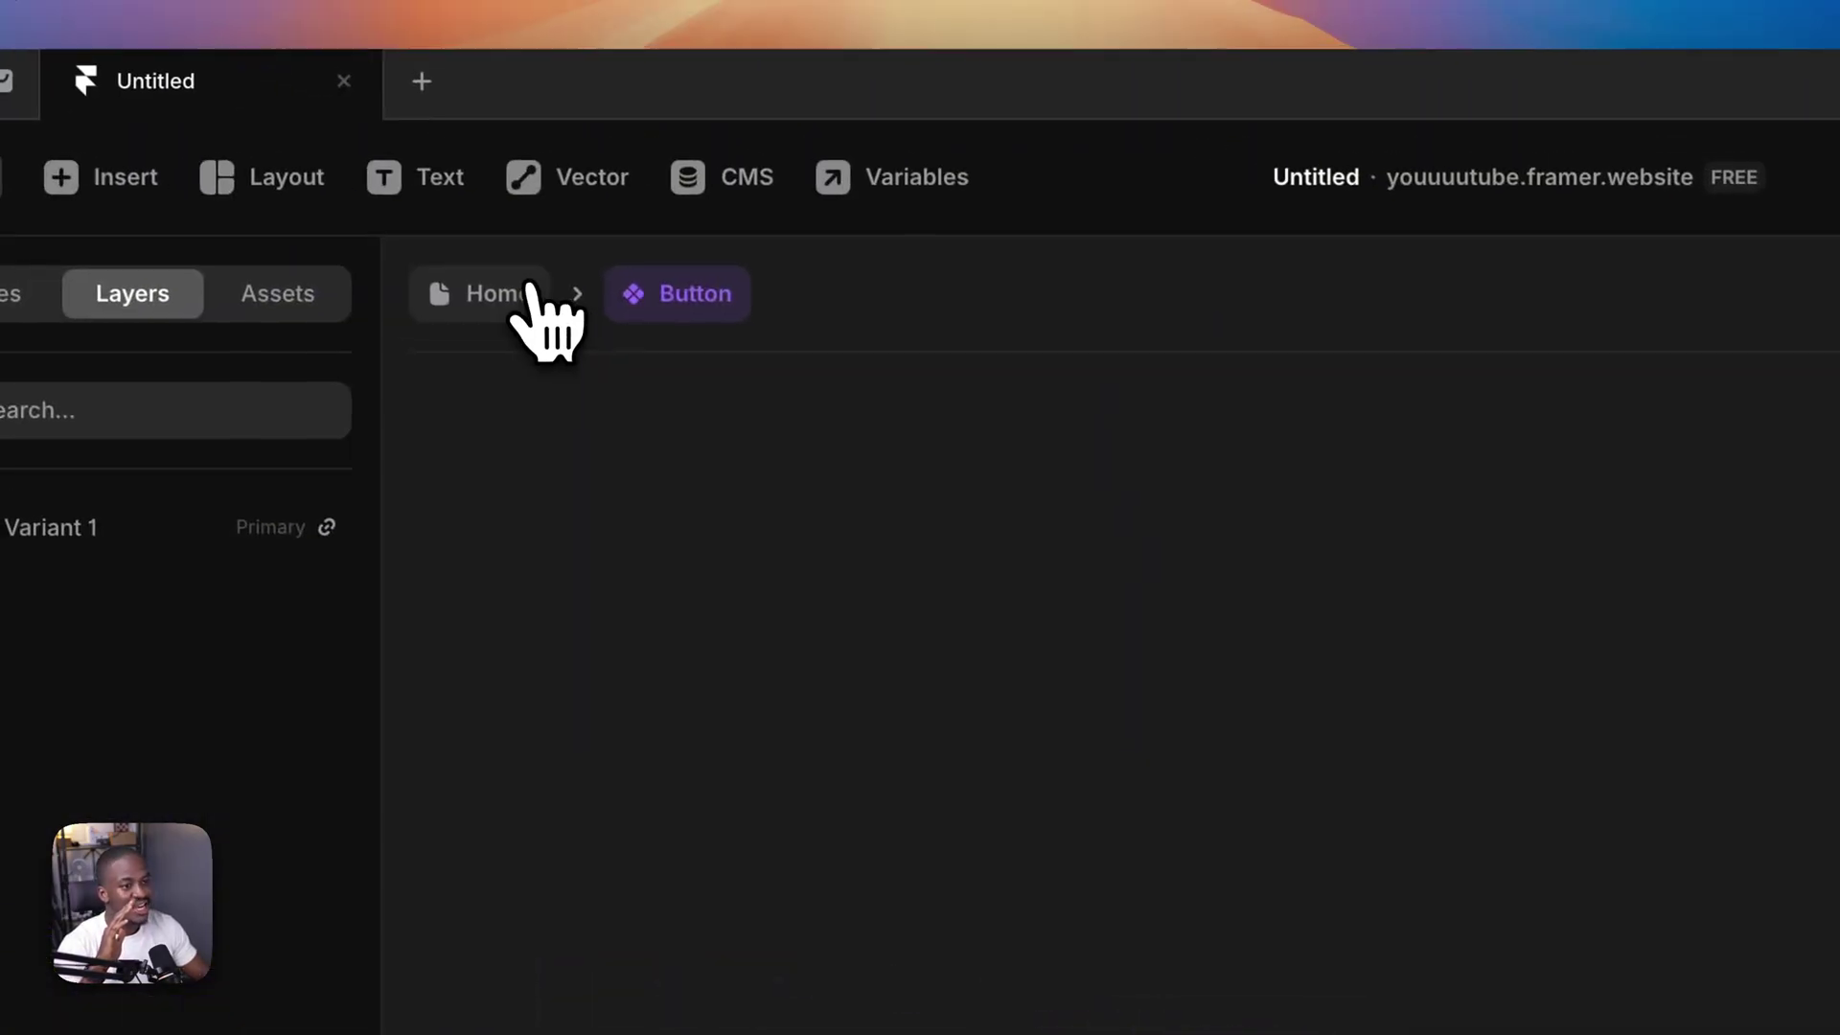
{"action": "left_click", "coordinate": [398, 253]}
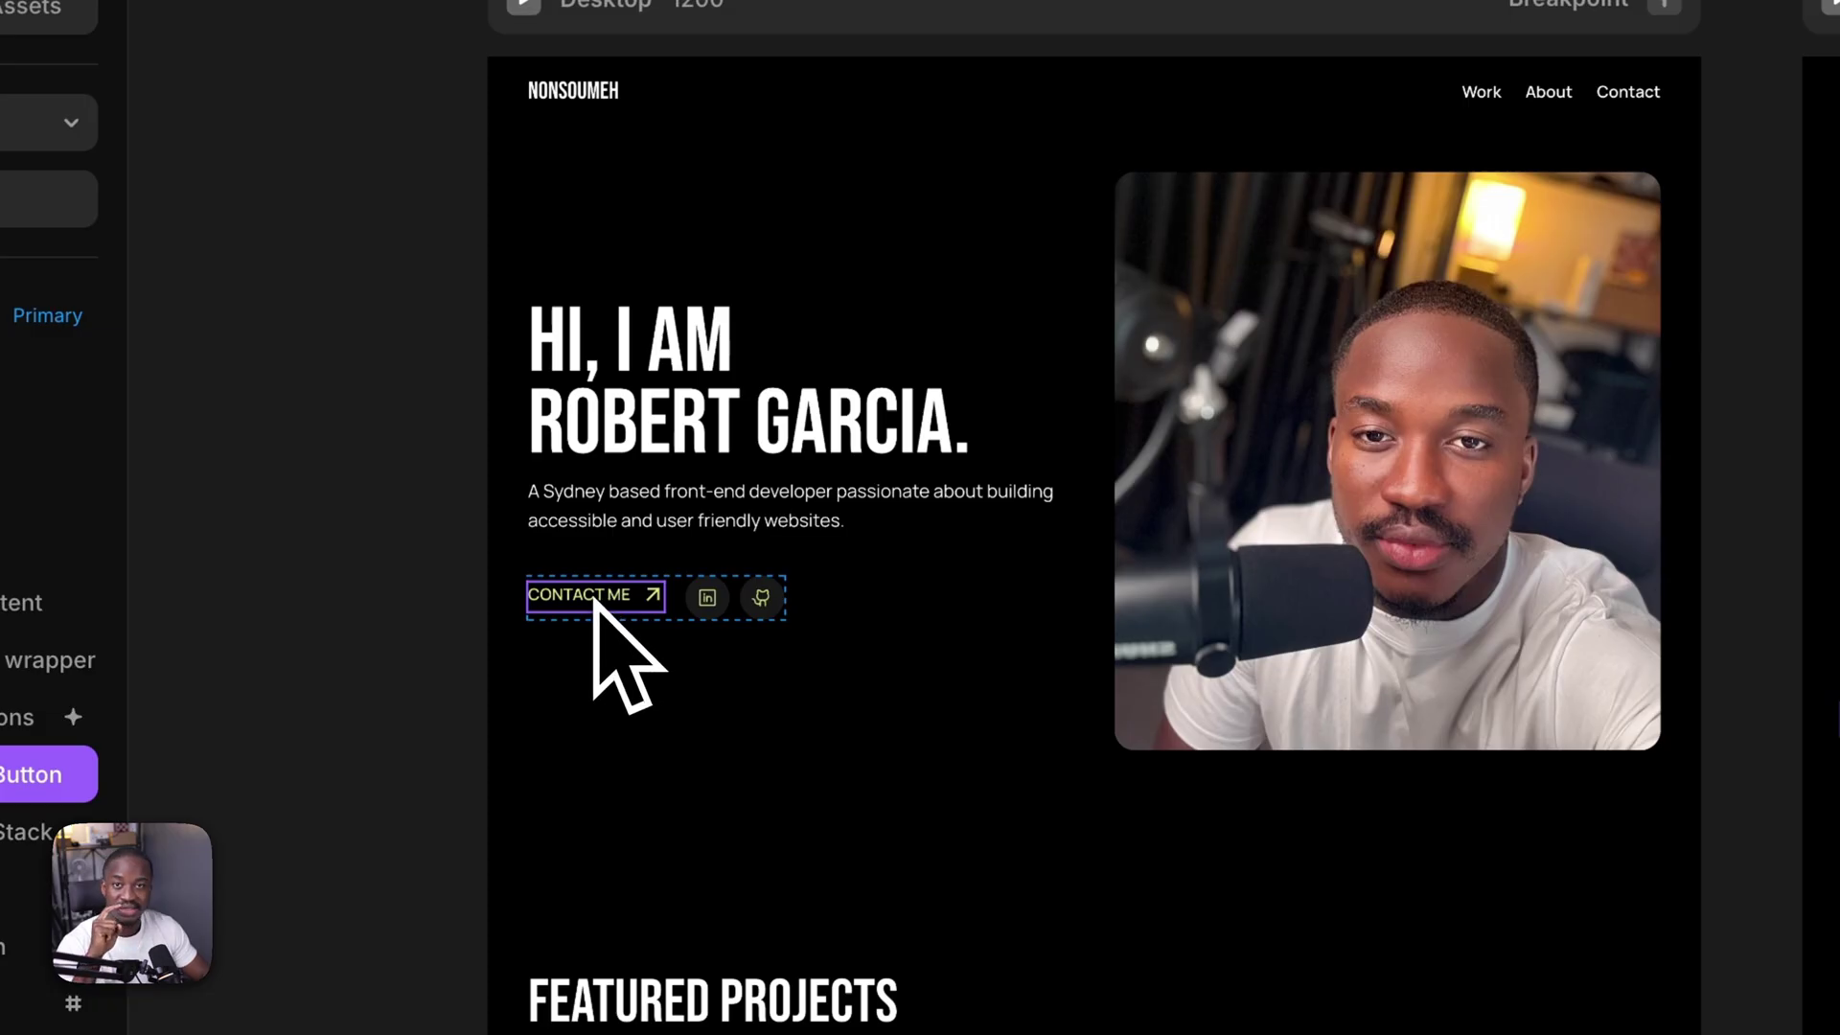
- Turn the Link To property of the Button component's primary variant into a variable and return to the Home page
{"action": "scroll", "coordinate": [670, 671], "scroll_direction": "down", "scroll_amount": 5}
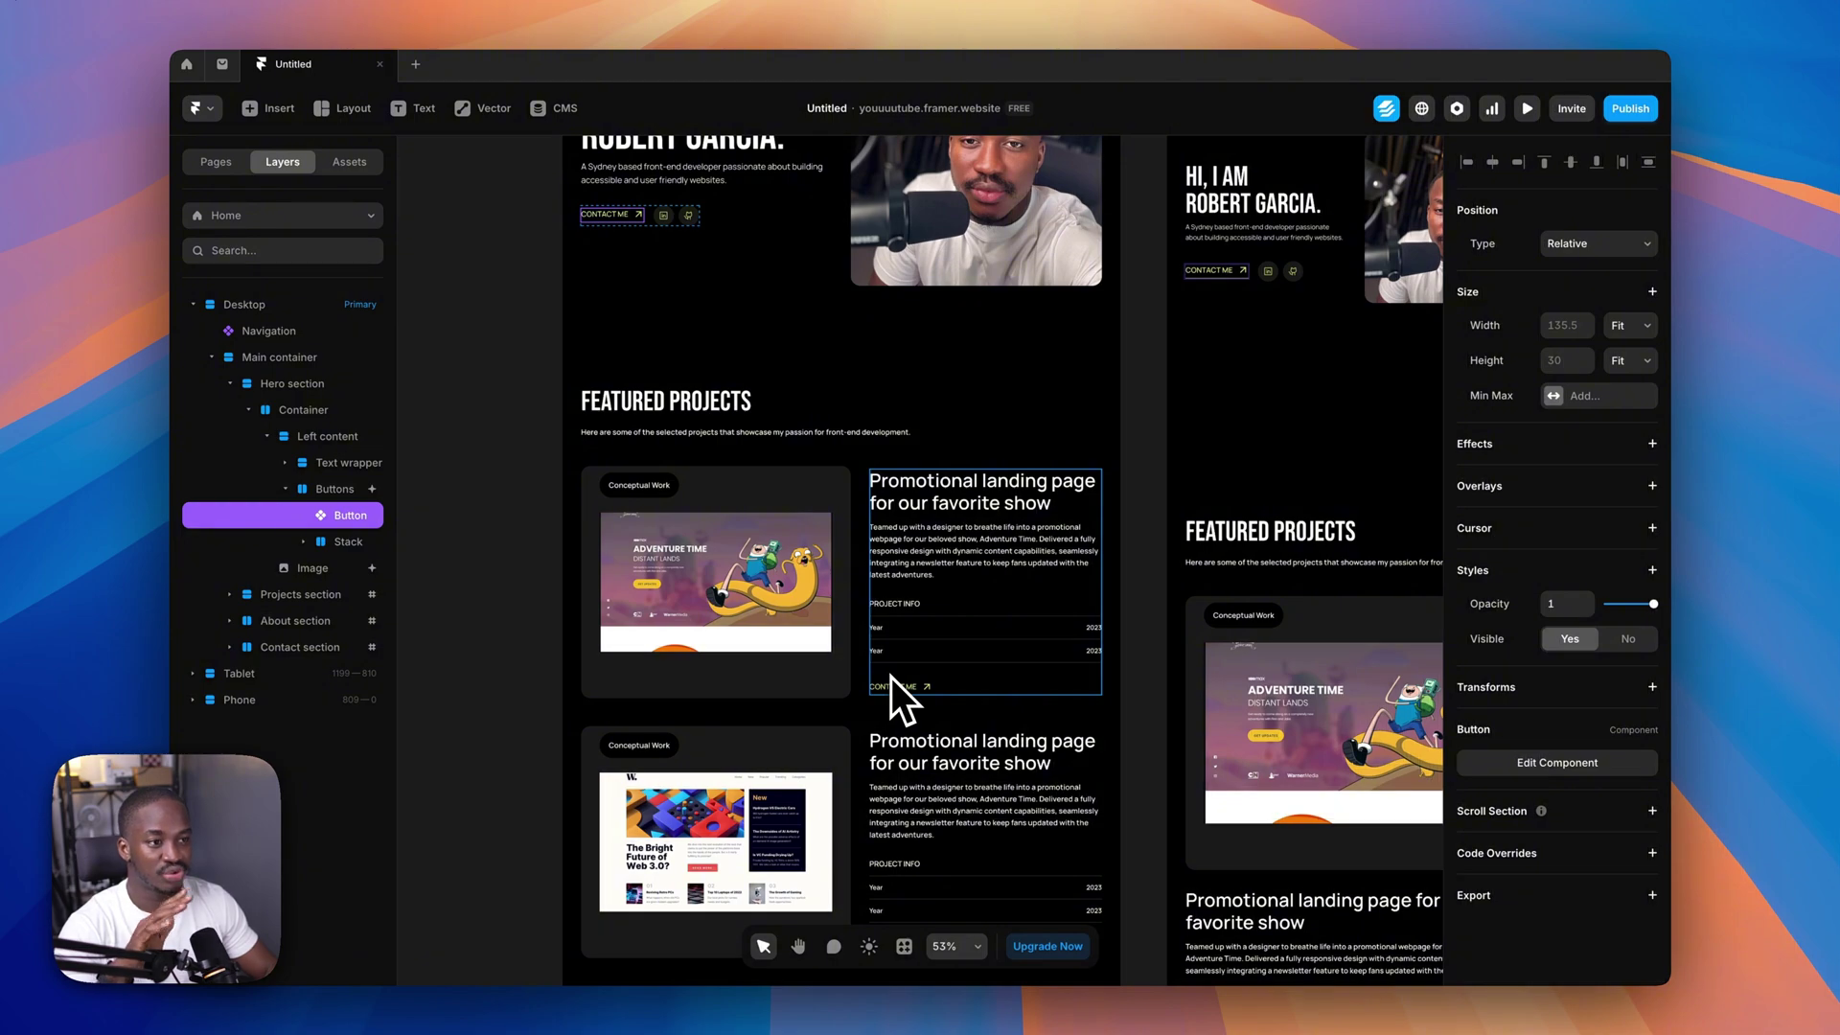
{"action": "scroll", "coordinate": [891, 676], "scroll_direction": "up", "scroll_amount": 5}
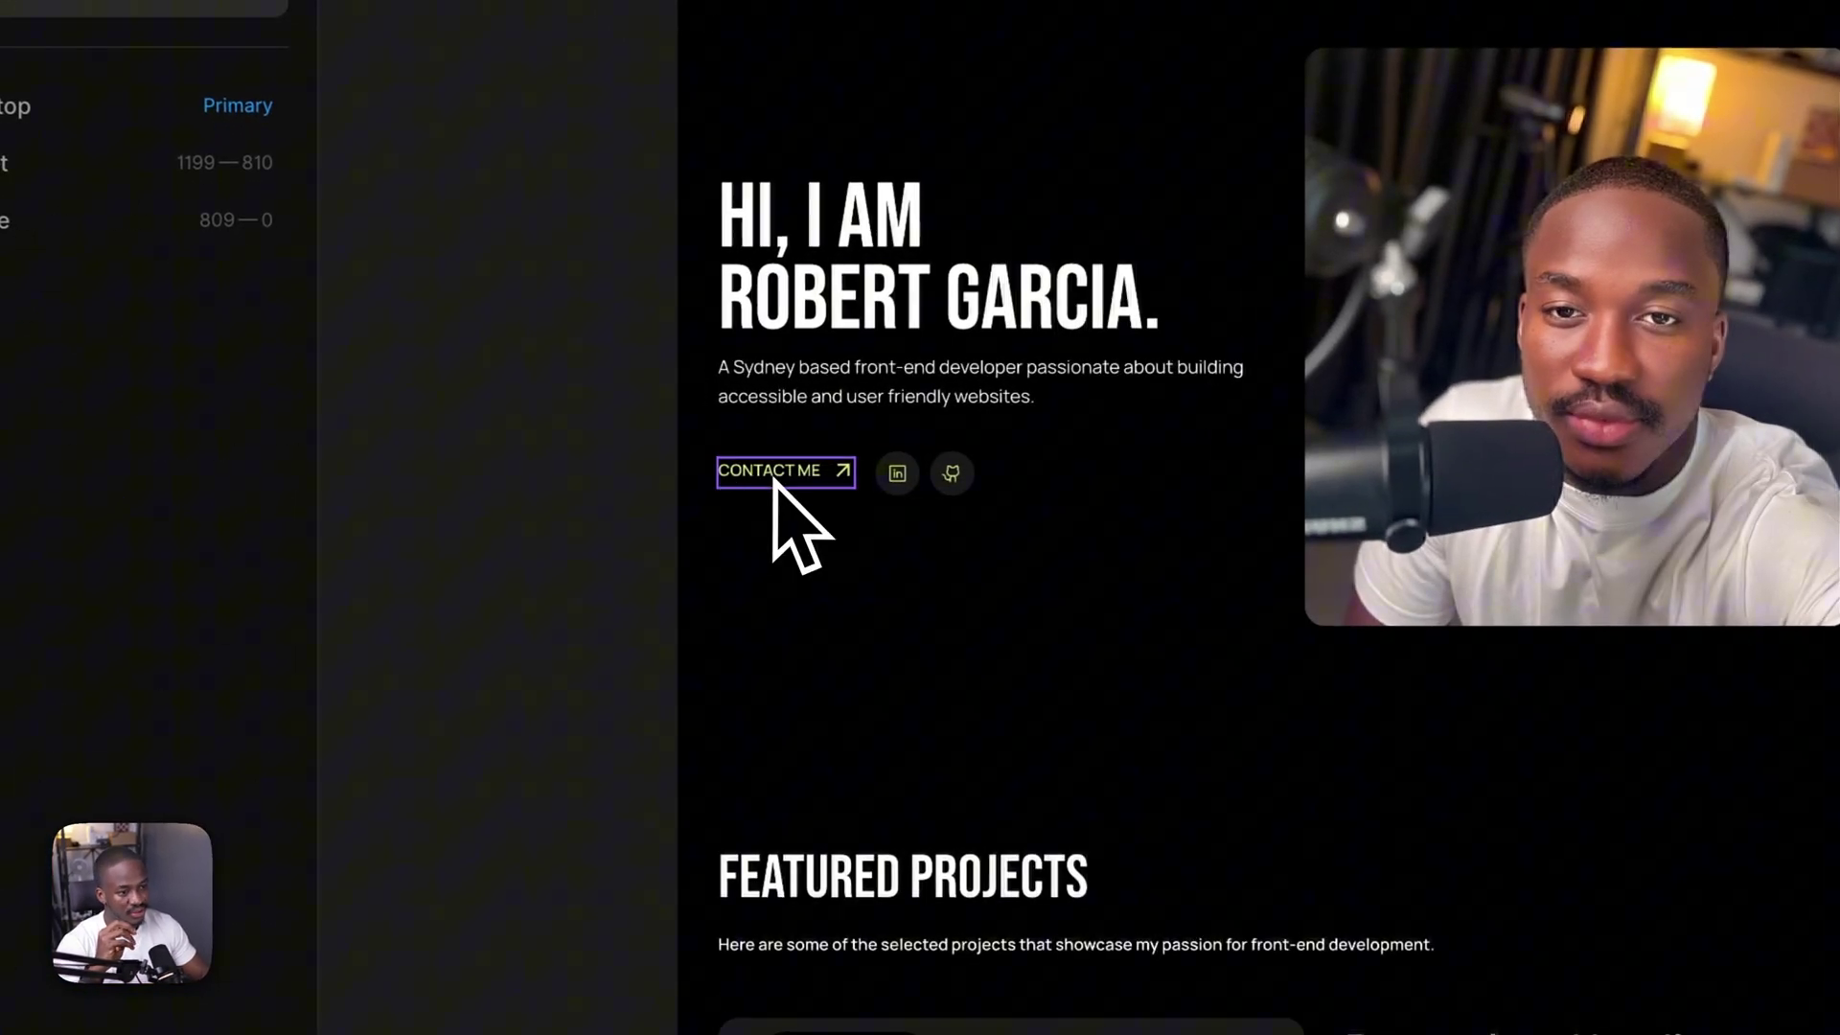
{"action": "double_click", "coordinate": [774, 475]}
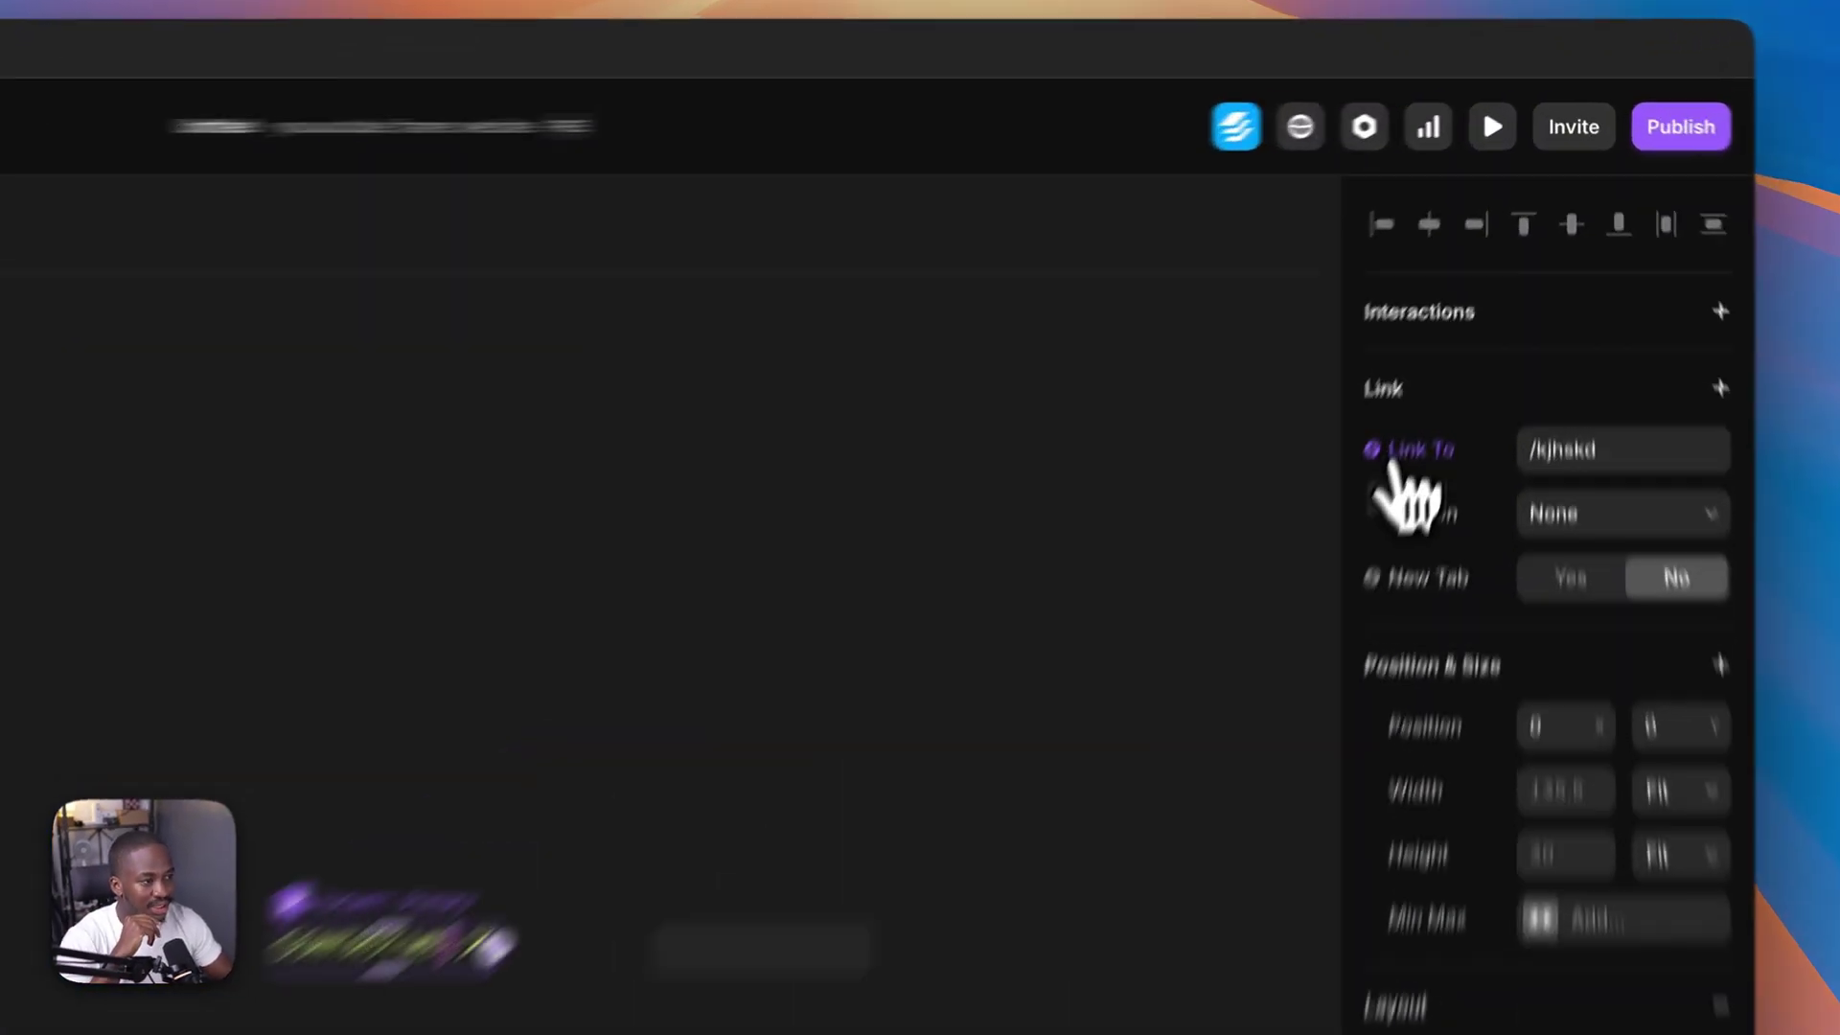
{"action": "left_click", "coordinate": [1470, 287]}
{"action": "left_click", "coordinate": [1416, 594]}
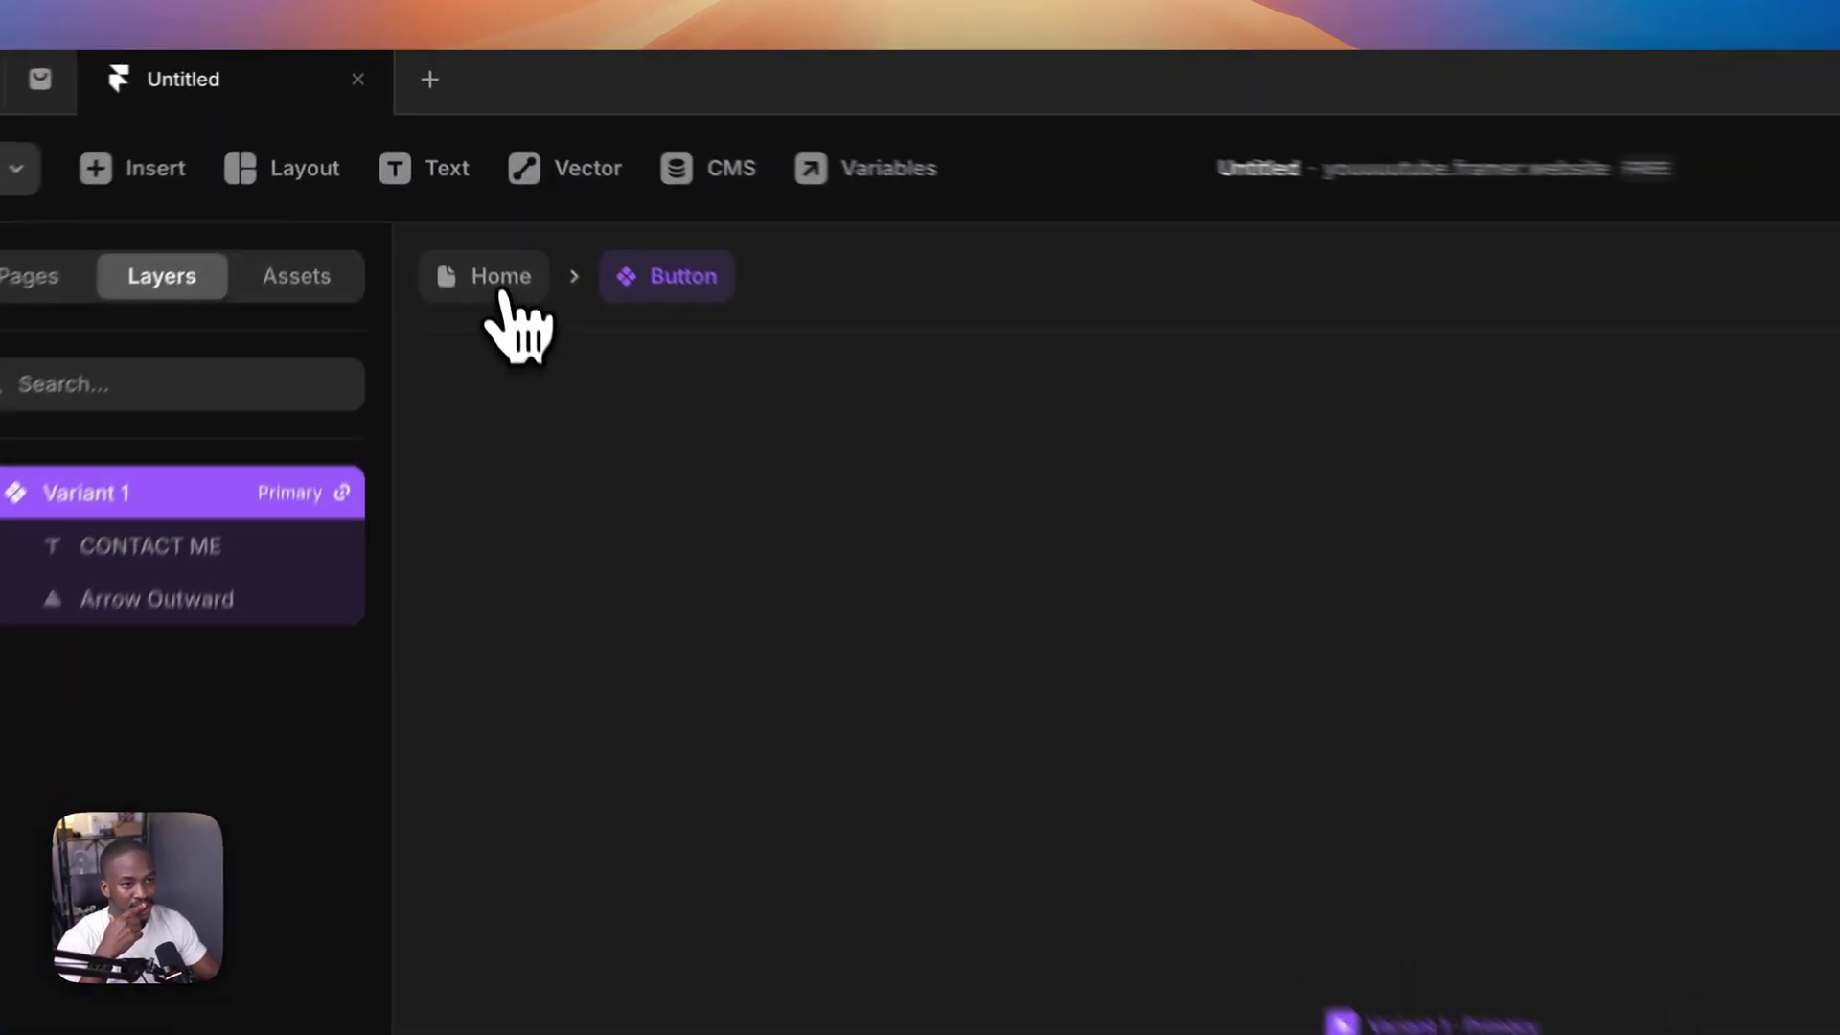
{"action": "left_click", "coordinate": [452, 163]}
{"action": "left_click", "coordinate": [587, 739]}
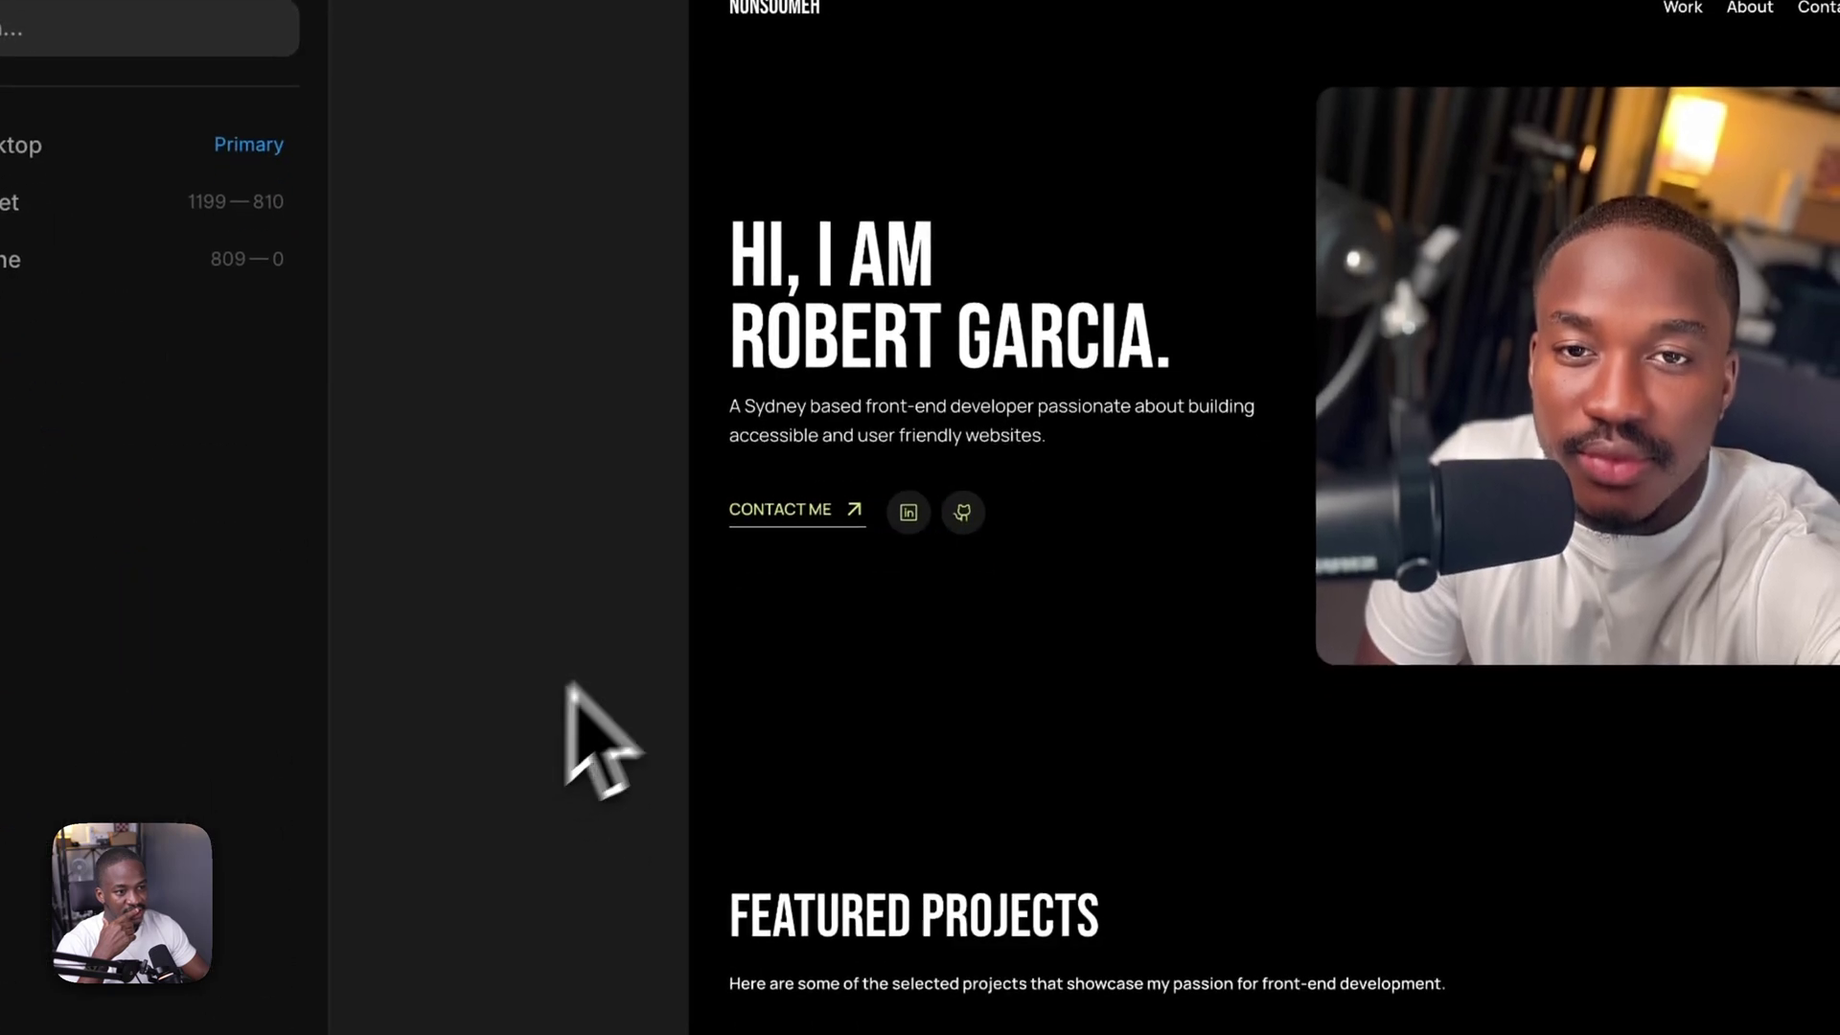
- Link the hero section's CONTACT ME button on the Desktop breakpoint to the /kjhskd page
{"action": "left_click", "coordinate": [784, 515]}
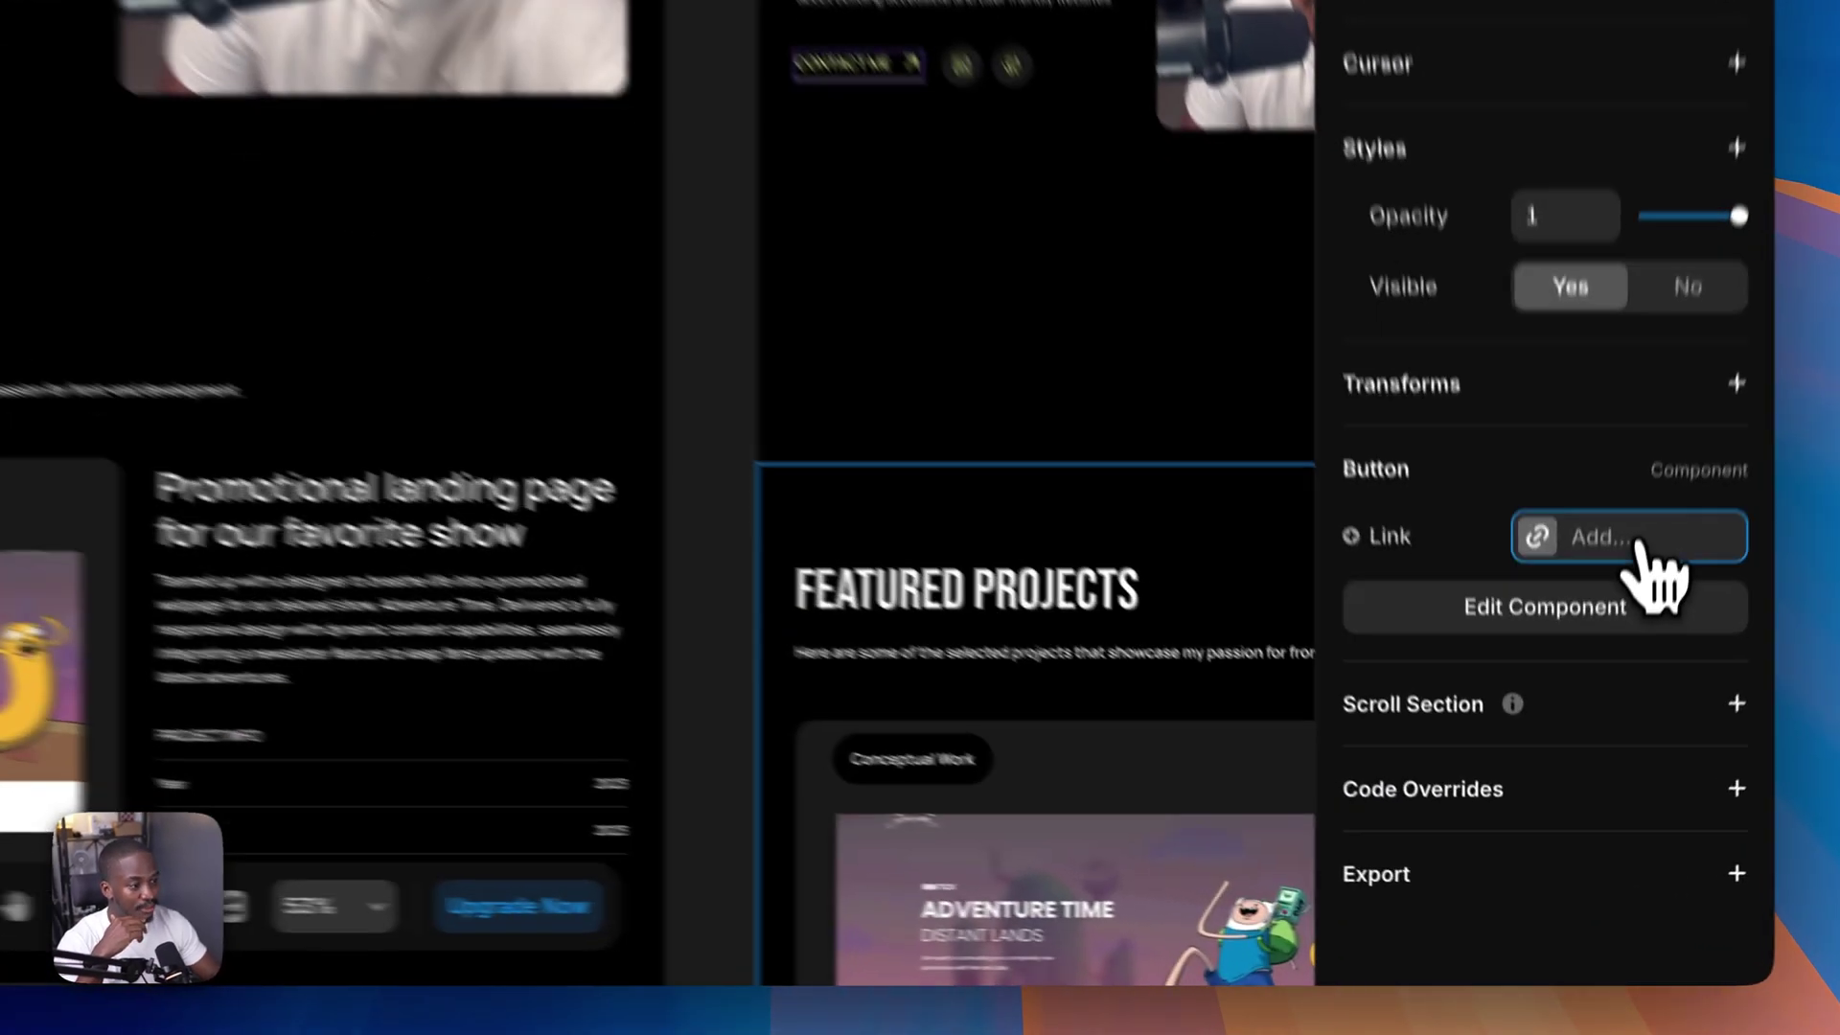
{"action": "left_click", "coordinate": [1602, 764]}
{"action": "left_click", "coordinate": [1100, 607]}
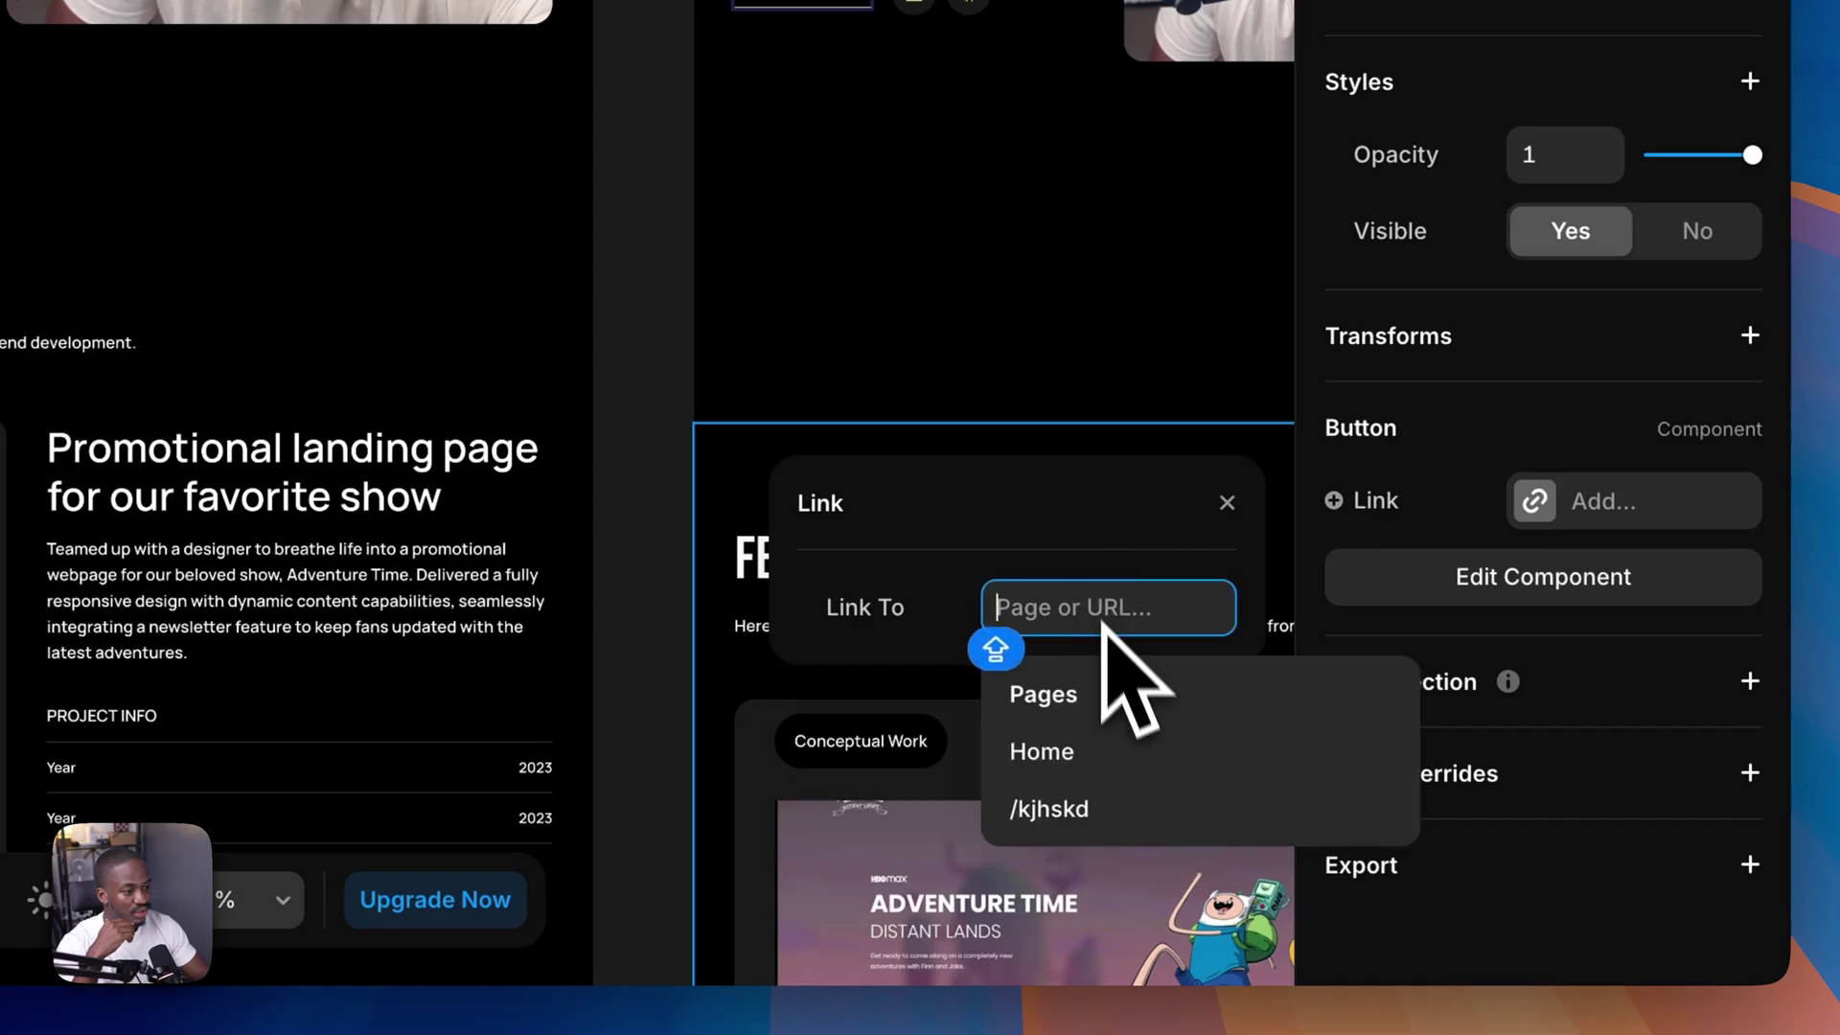
{"action": "left_click", "coordinate": [1117, 815]}
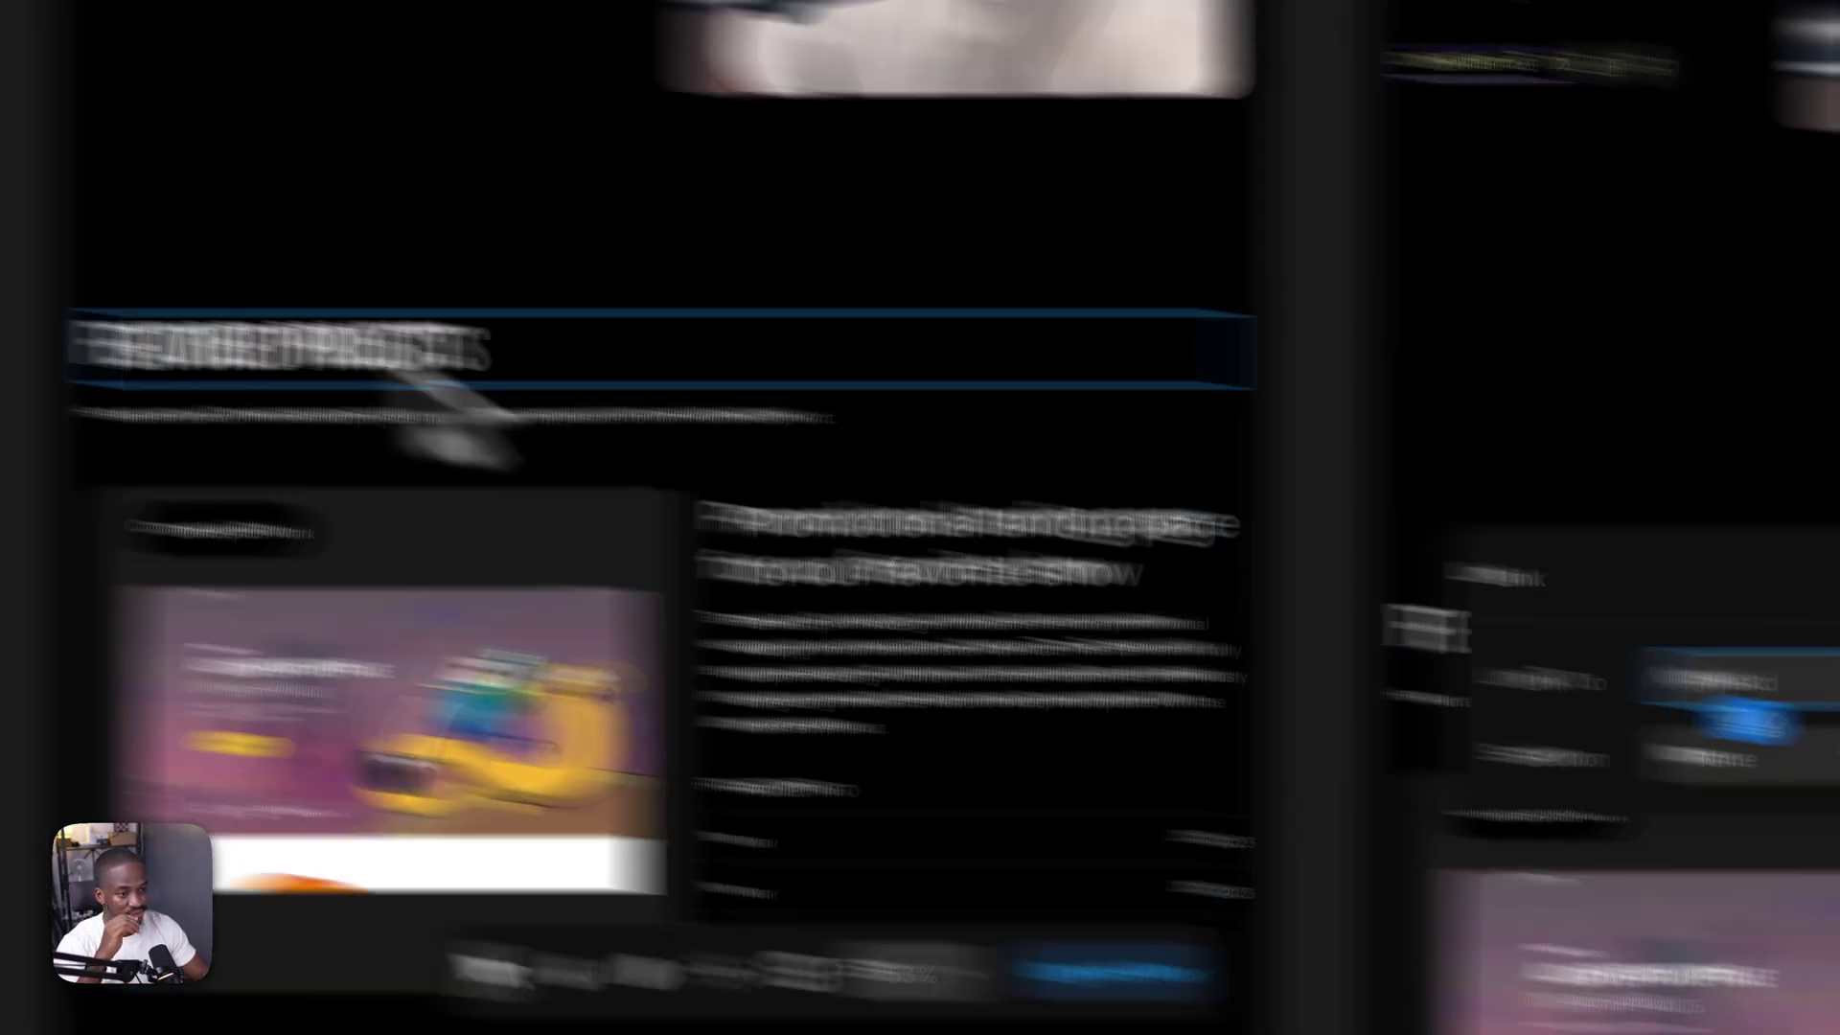
- Link the first featured project's CONTACT ME button to the #contact section of the Home page
{"action": "scroll", "coordinate": [515, 364], "scroll_direction": "down", "scroll_amount": 8}
{"action": "scroll", "coordinate": [575, 383], "scroll_direction": "down", "scroll_amount": 2}
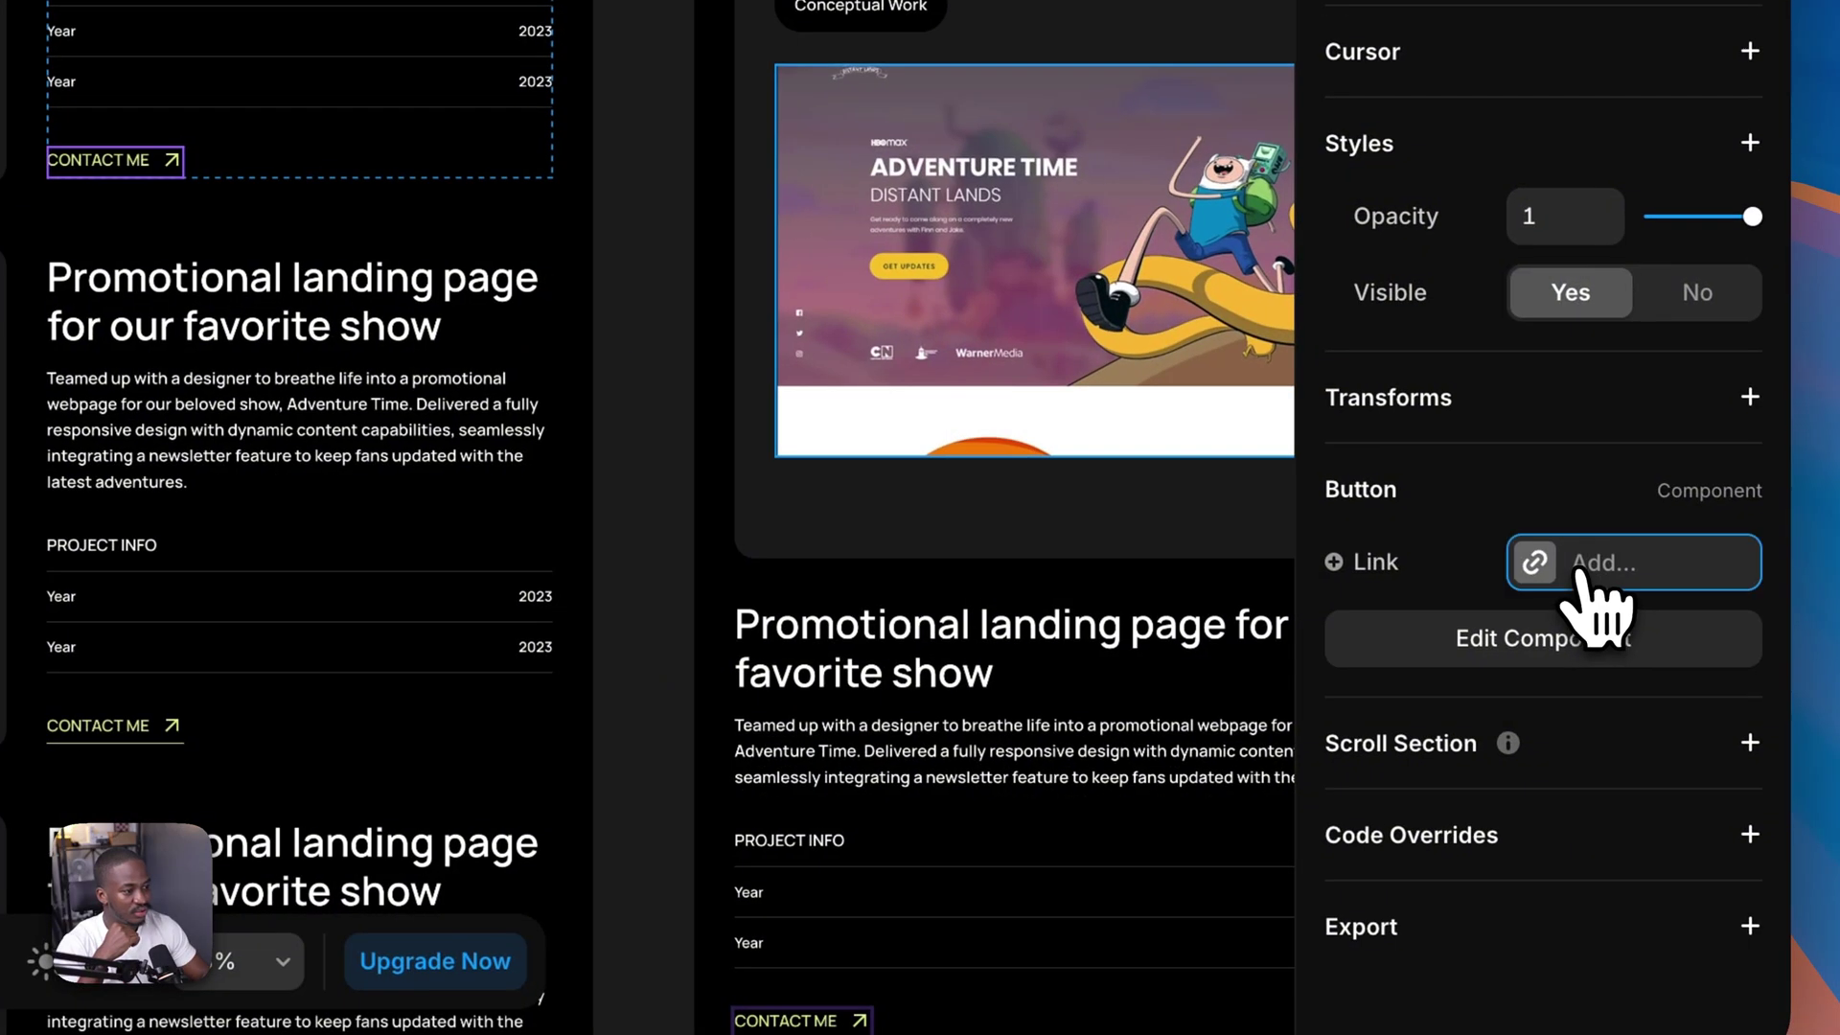
{"action": "left_click", "coordinate": [1571, 567]}
{"action": "left_click", "coordinate": [1044, 669]}
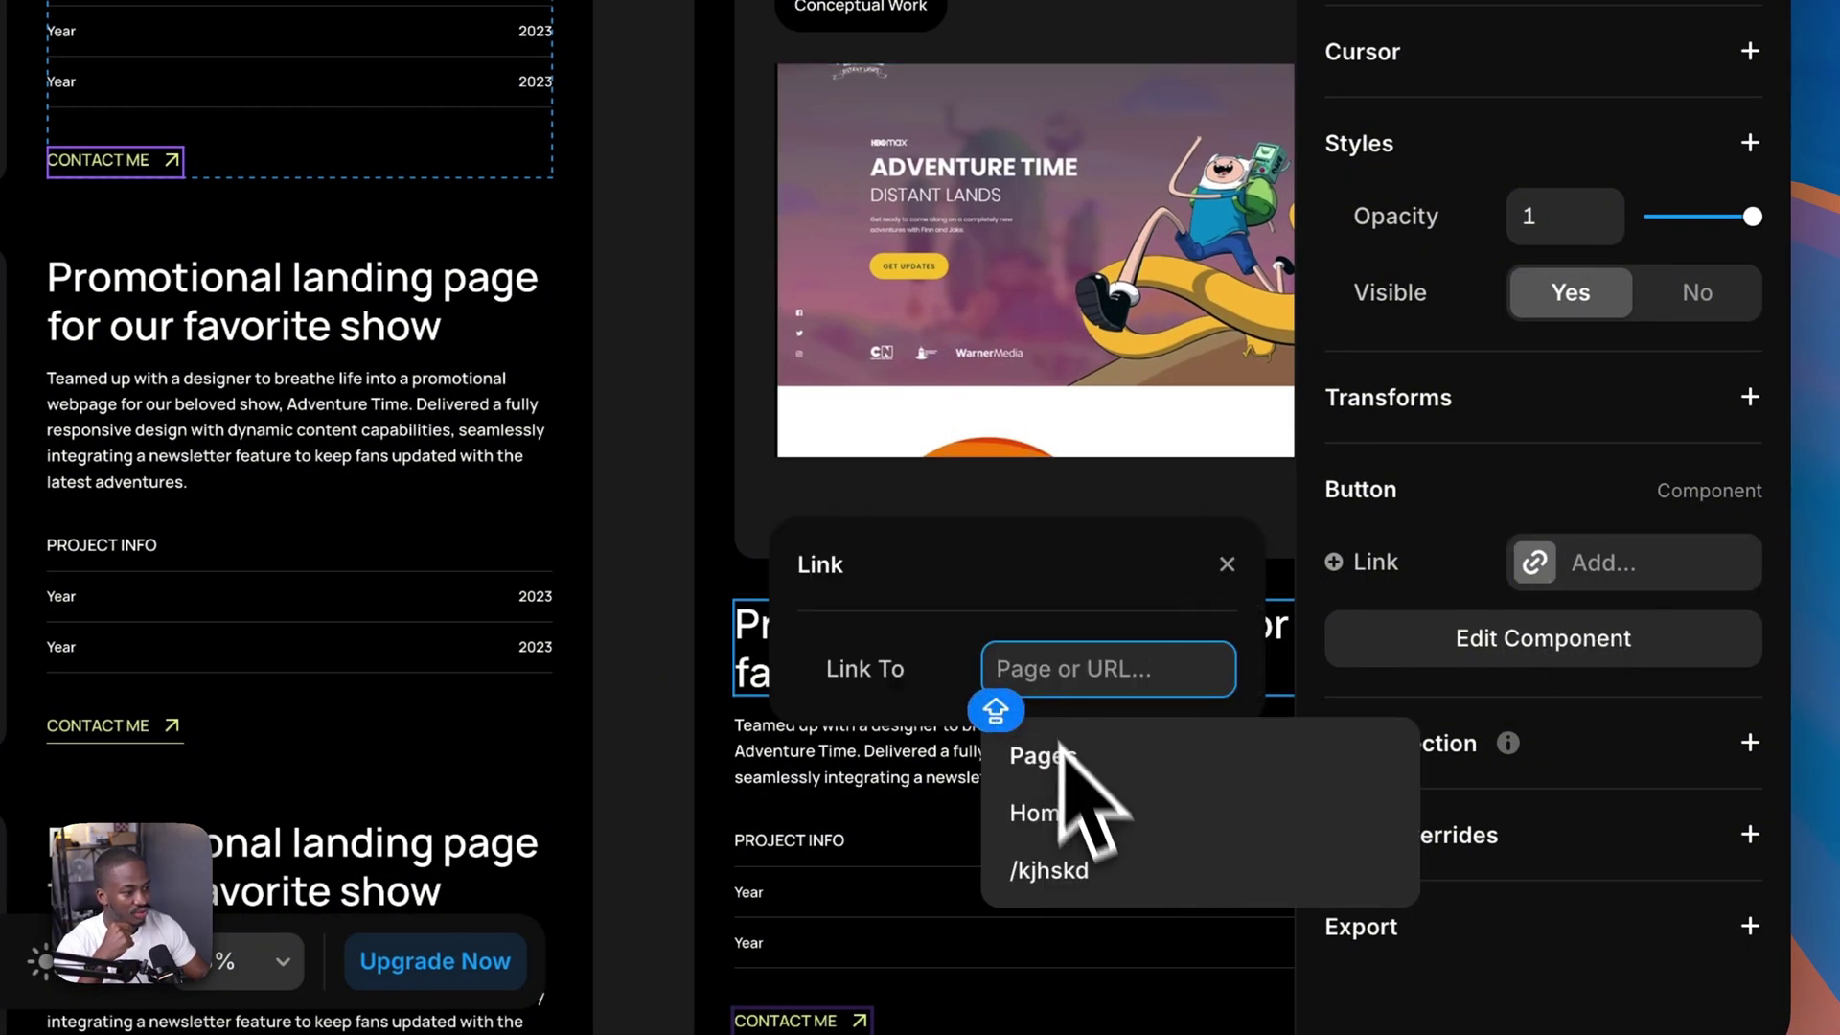
{"action": "left_click", "coordinate": [1035, 808]}
{"action": "left_click", "coordinate": [1270, 706]}
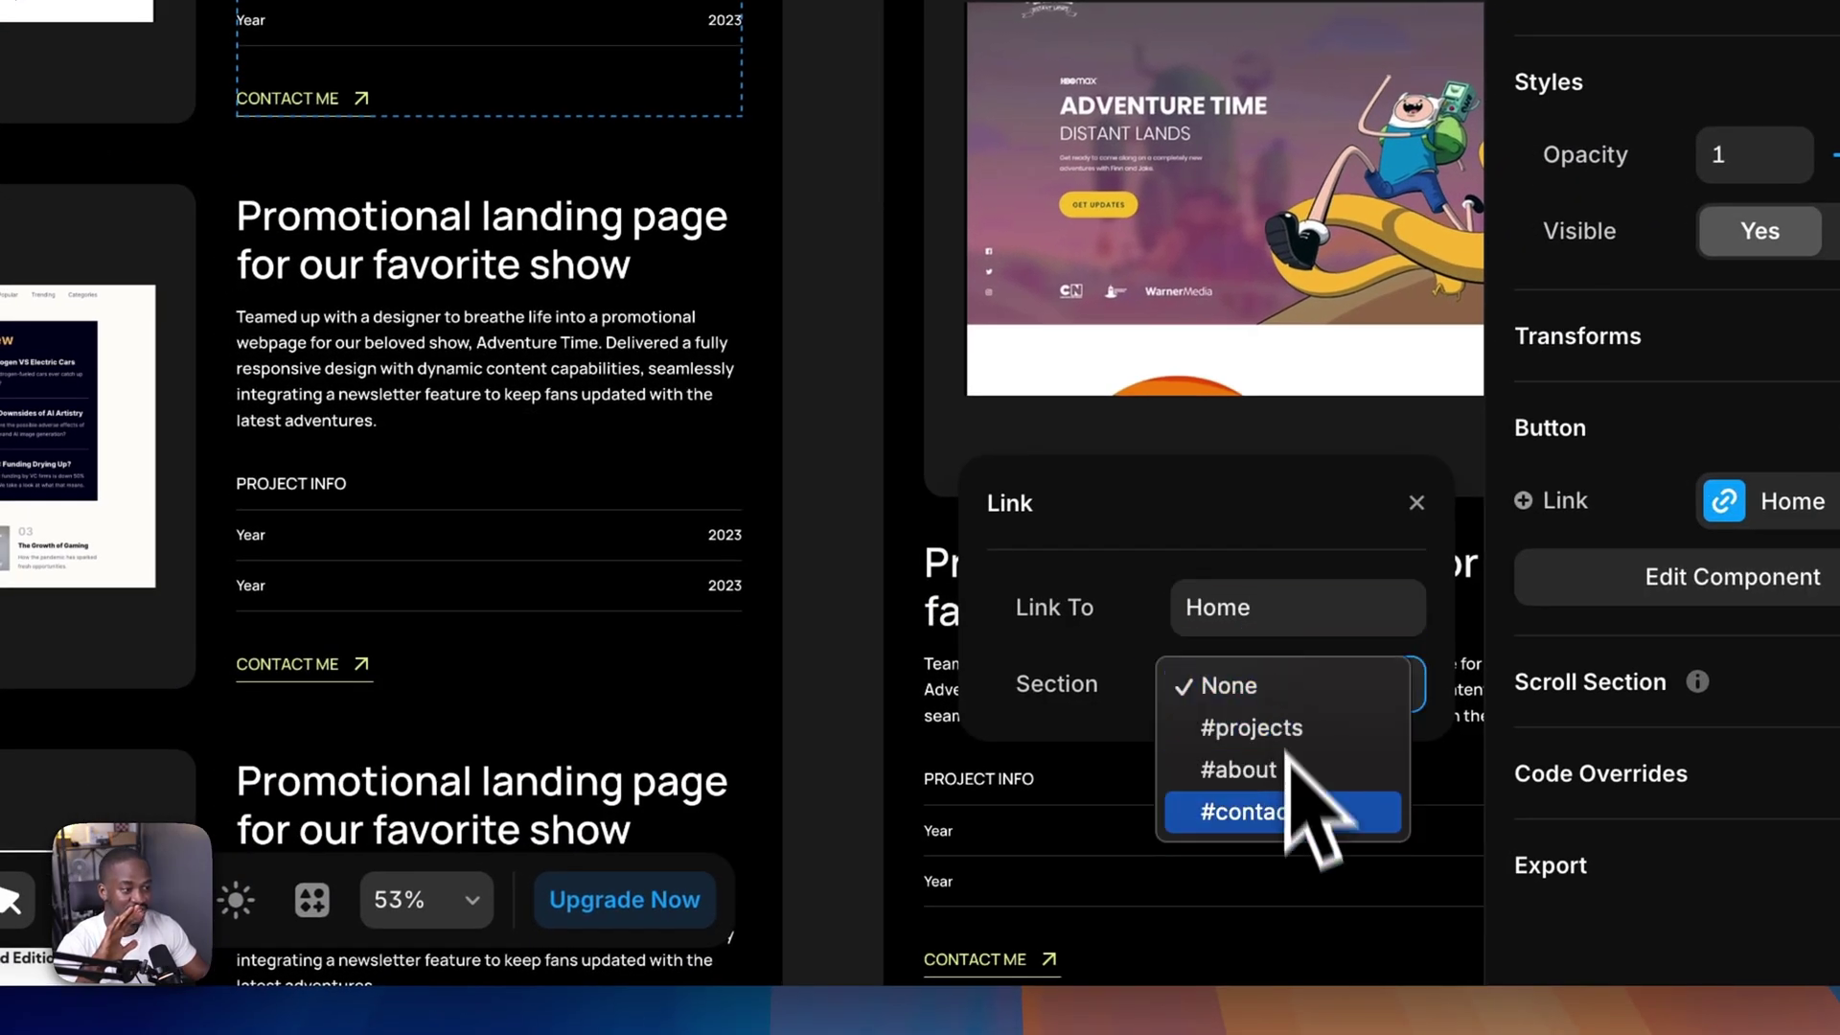
{"action": "left_click", "coordinate": [1292, 812]}
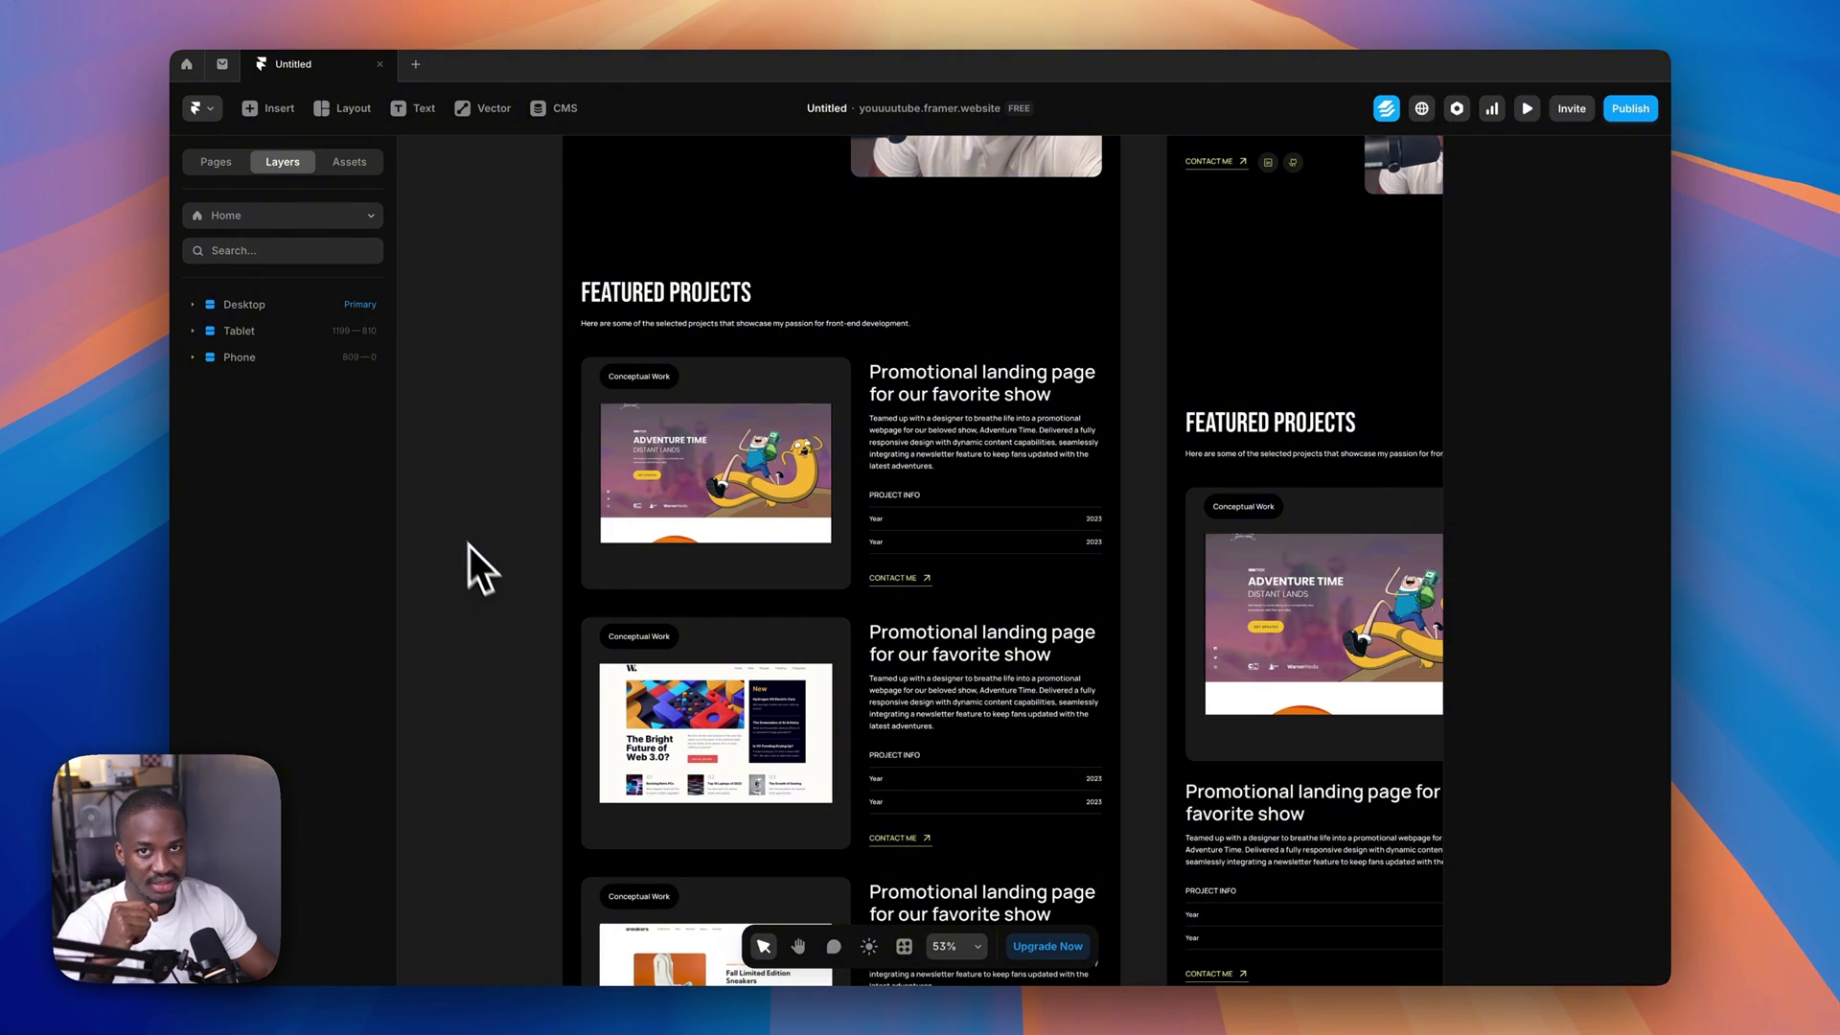
- Open the Button component from the first featured project's CONTACT ME button and shorten its label text to CONTACT
{"action": "scroll", "coordinate": [521, 520], "scroll_direction": "up", "scroll_amount": 5}
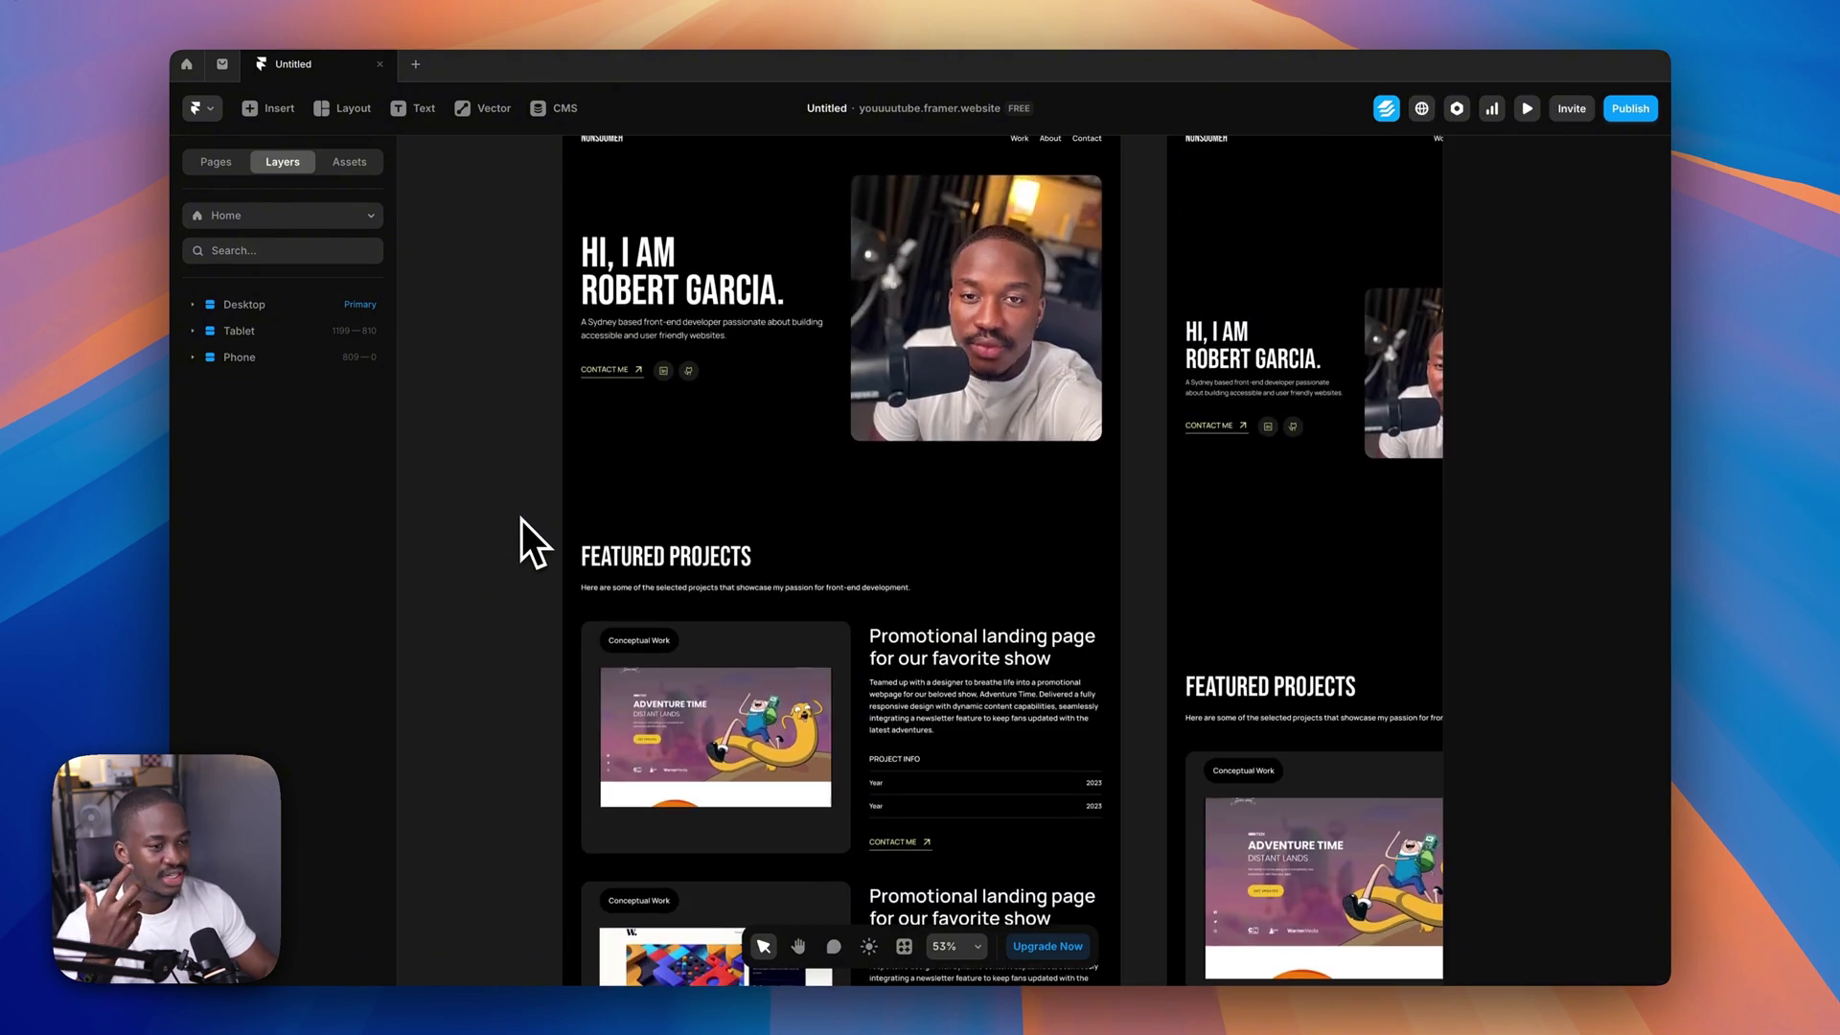
{"action": "left_click", "coordinate": [607, 467]}
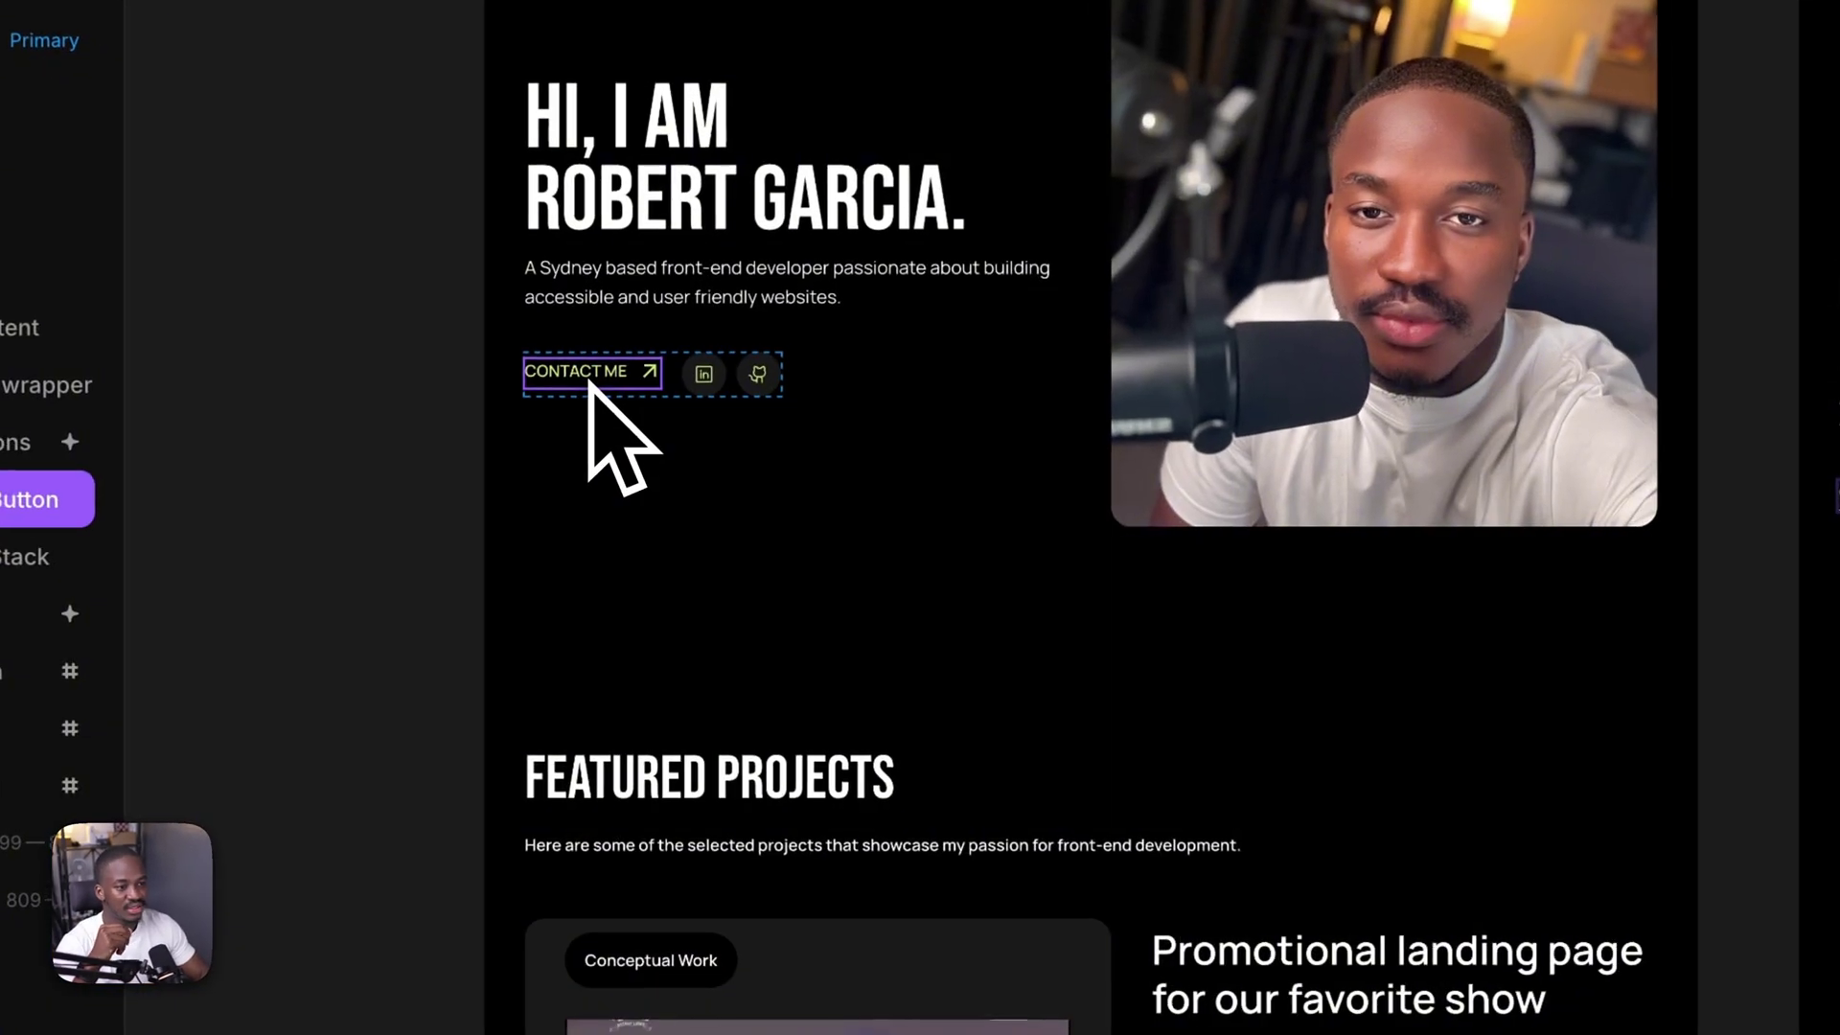
{"action": "scroll", "coordinate": [599, 422], "scroll_direction": "down", "scroll_amount": 6}
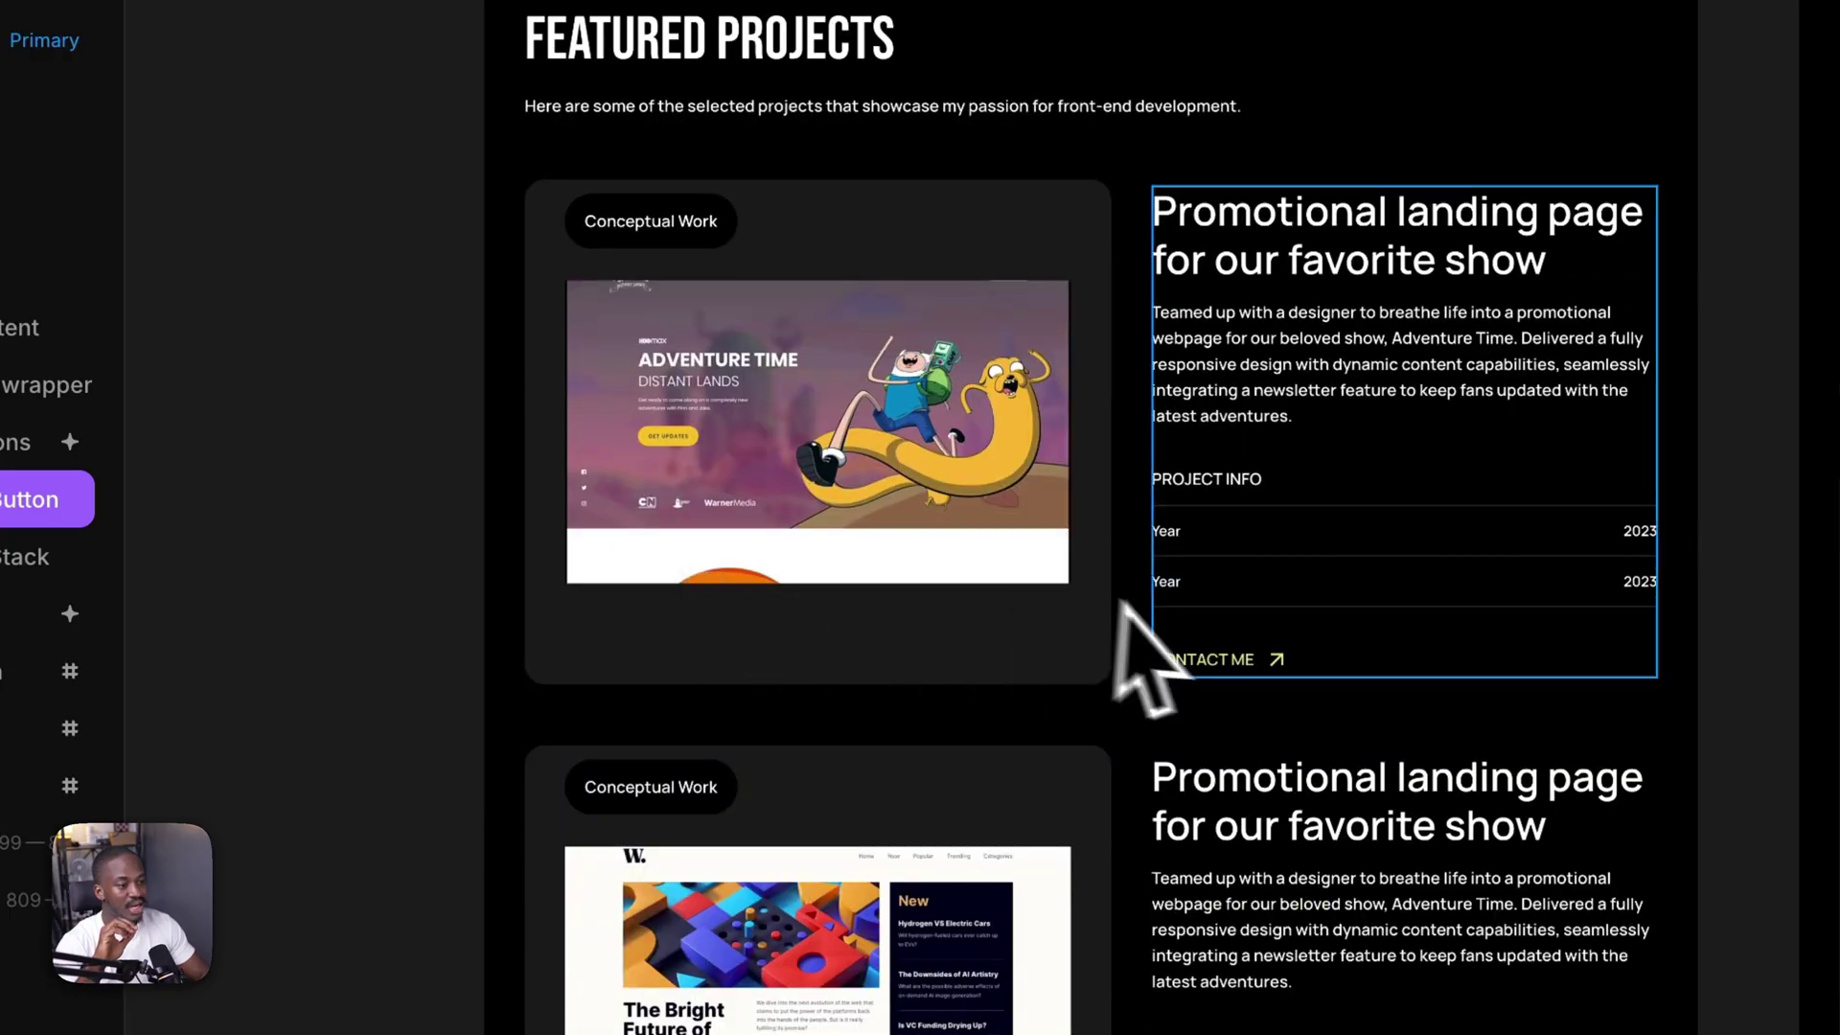
{"action": "left_click", "coordinate": [1209, 661]}
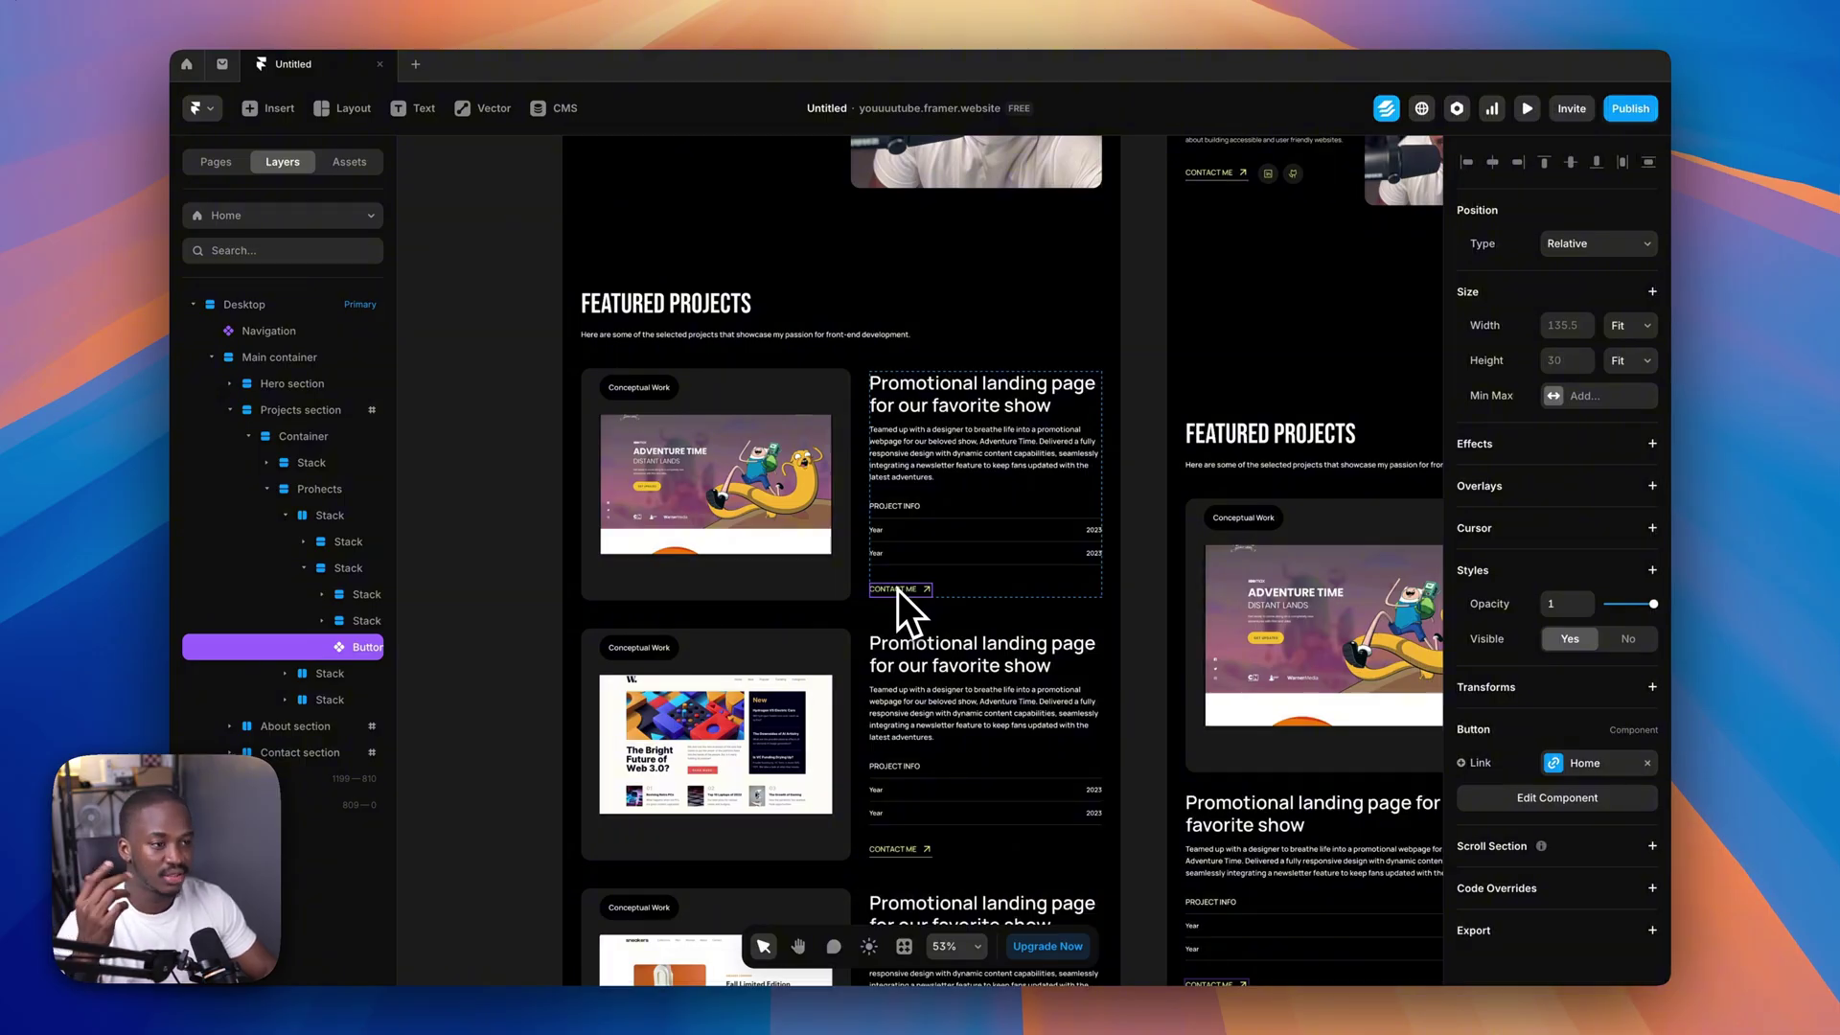
{"action": "scroll", "coordinate": [898, 590], "scroll_direction": "up", "scroll_amount": 3}
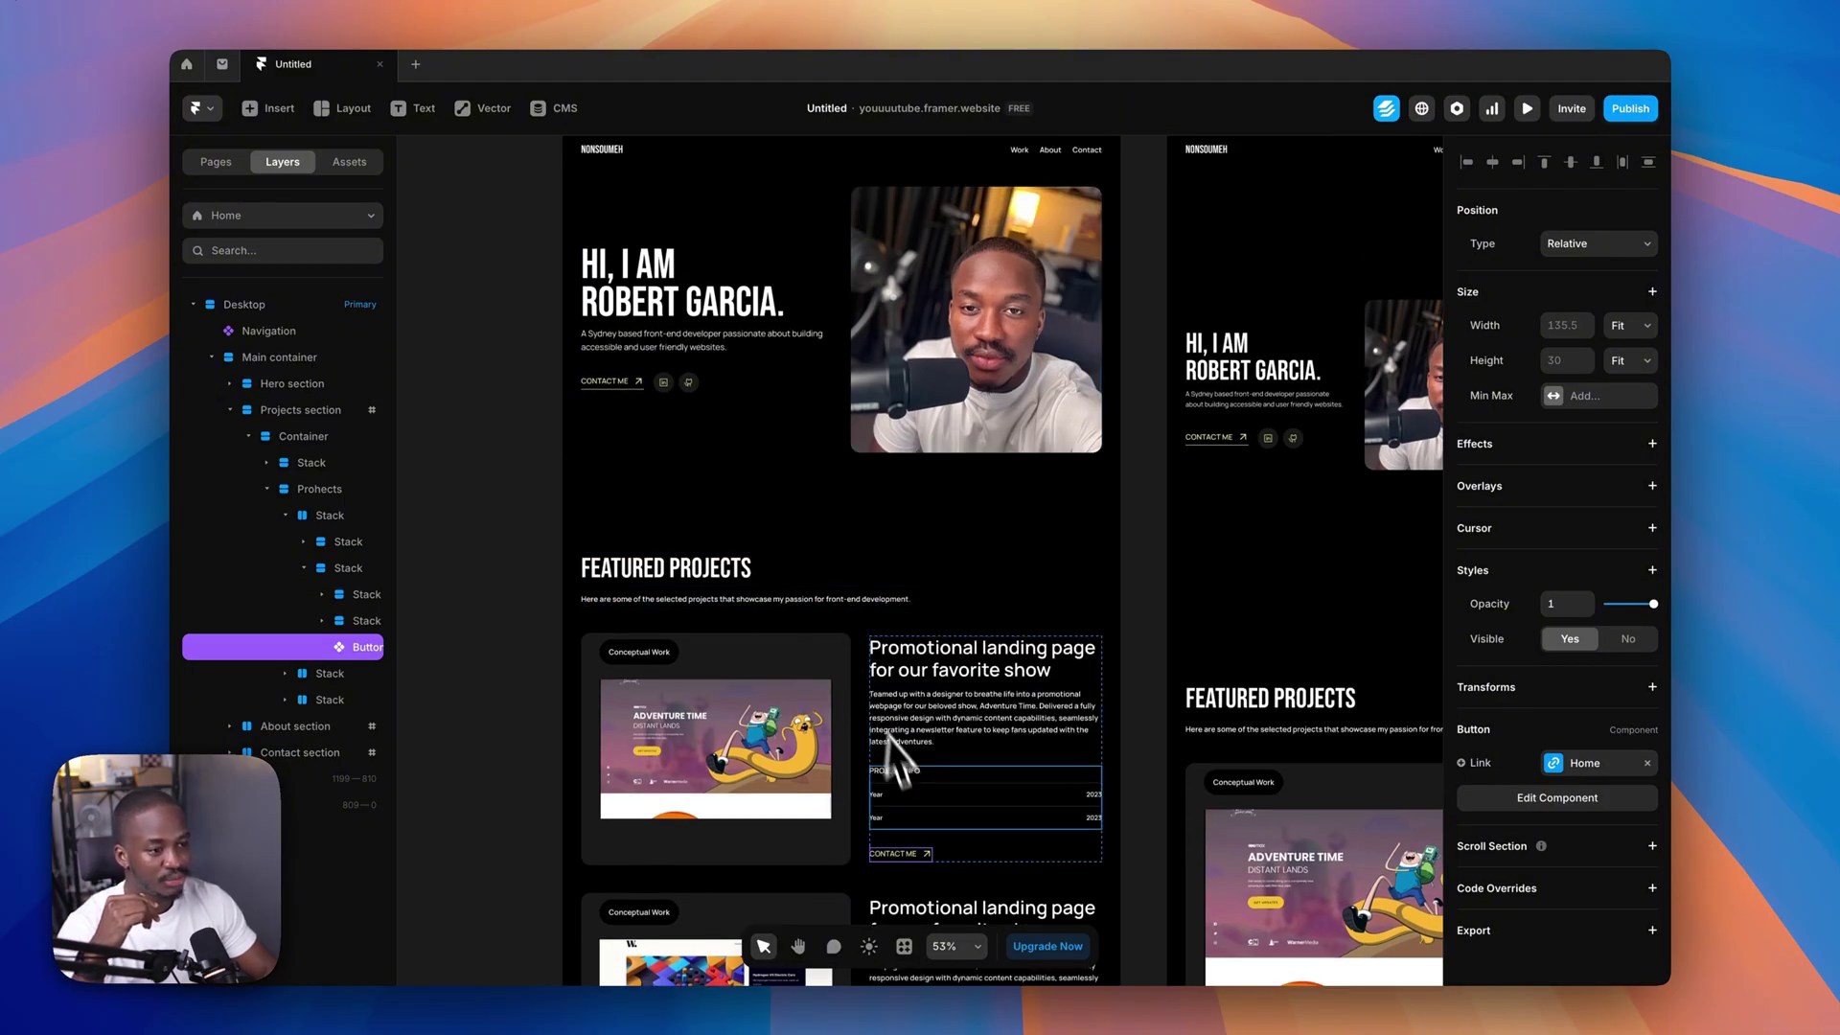
{"action": "scroll", "coordinate": [896, 757], "scroll_direction": "down", "scroll_amount": 1}
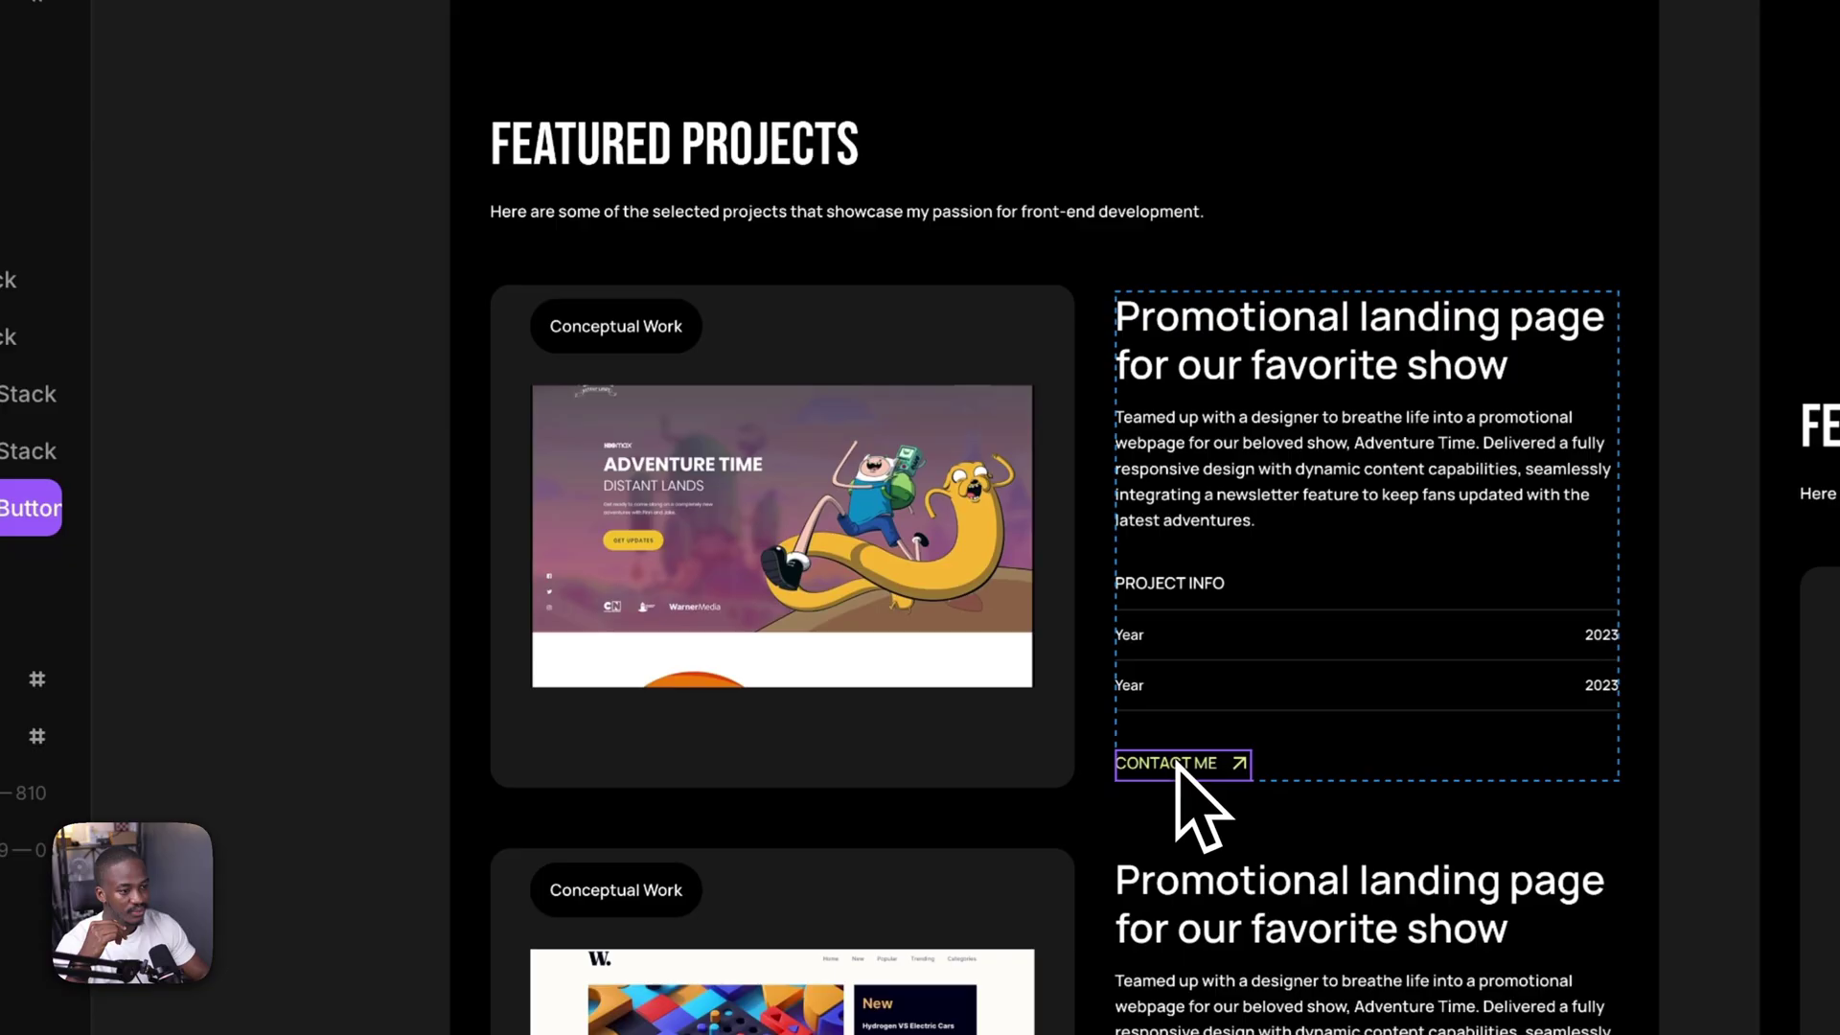
{"action": "double_click", "coordinate": [896, 767]}
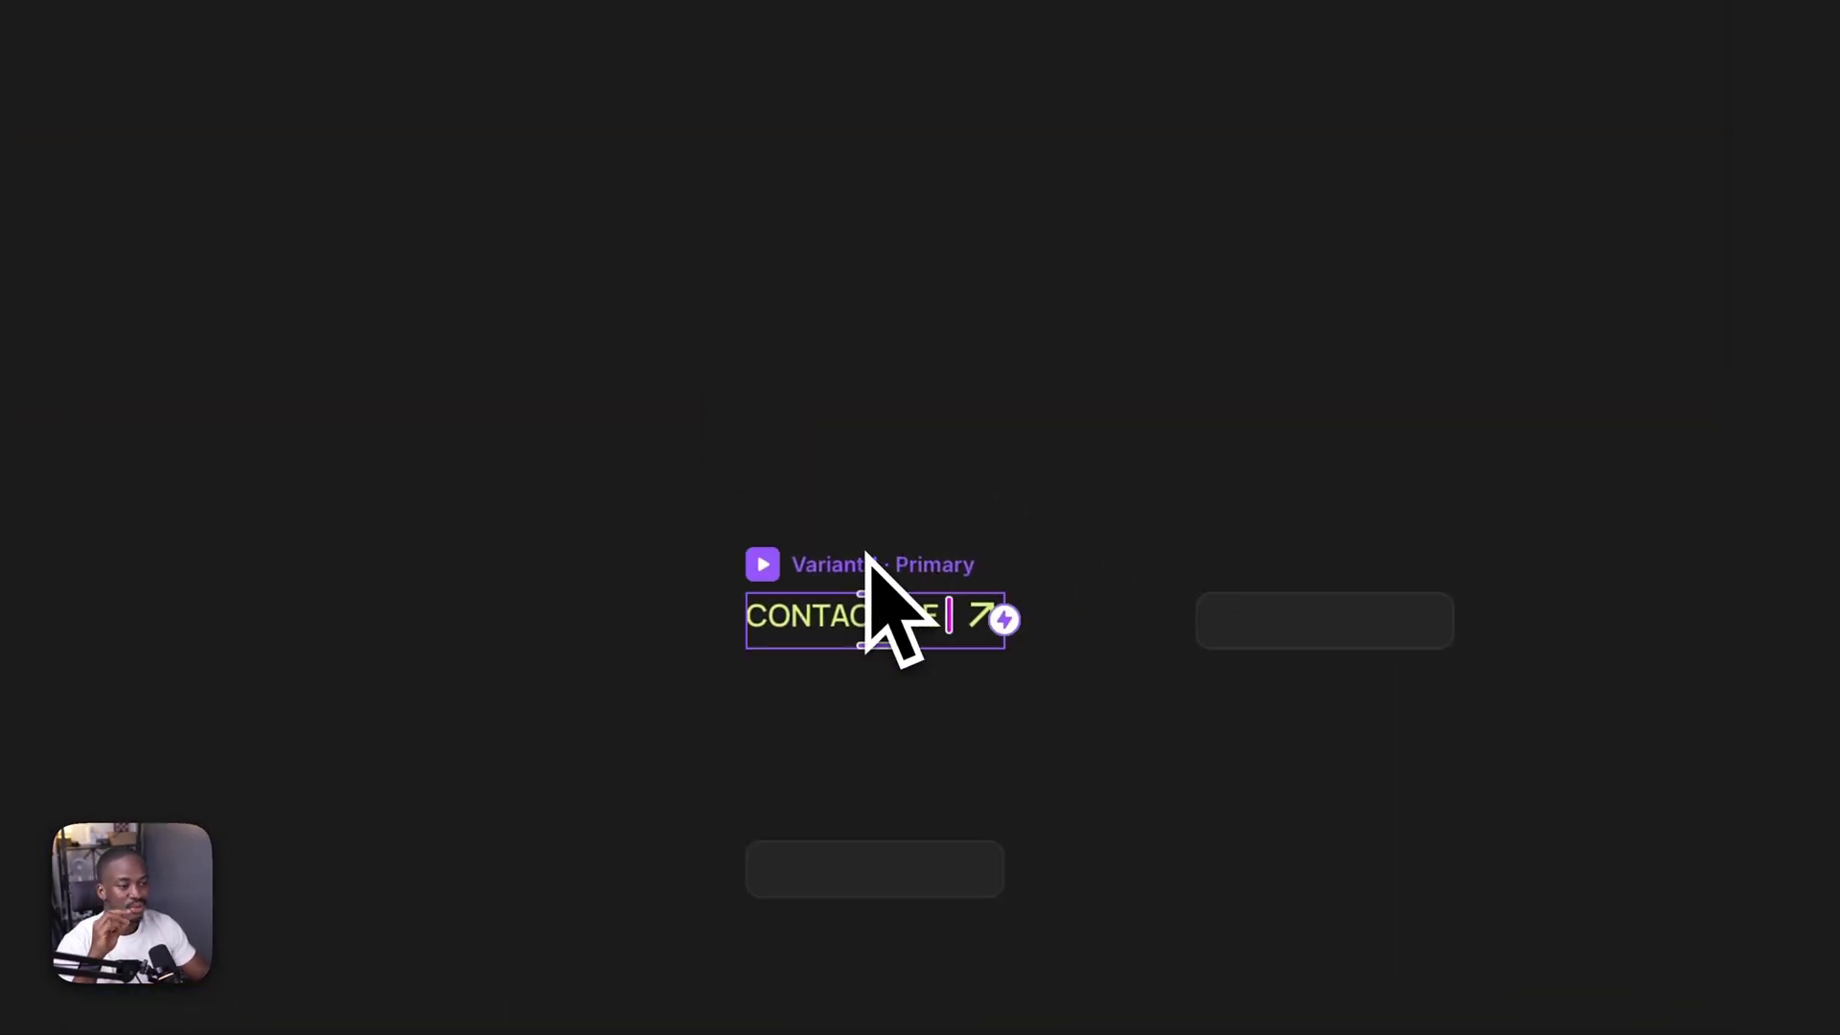
{"action": "double_click", "coordinate": [834, 618]}
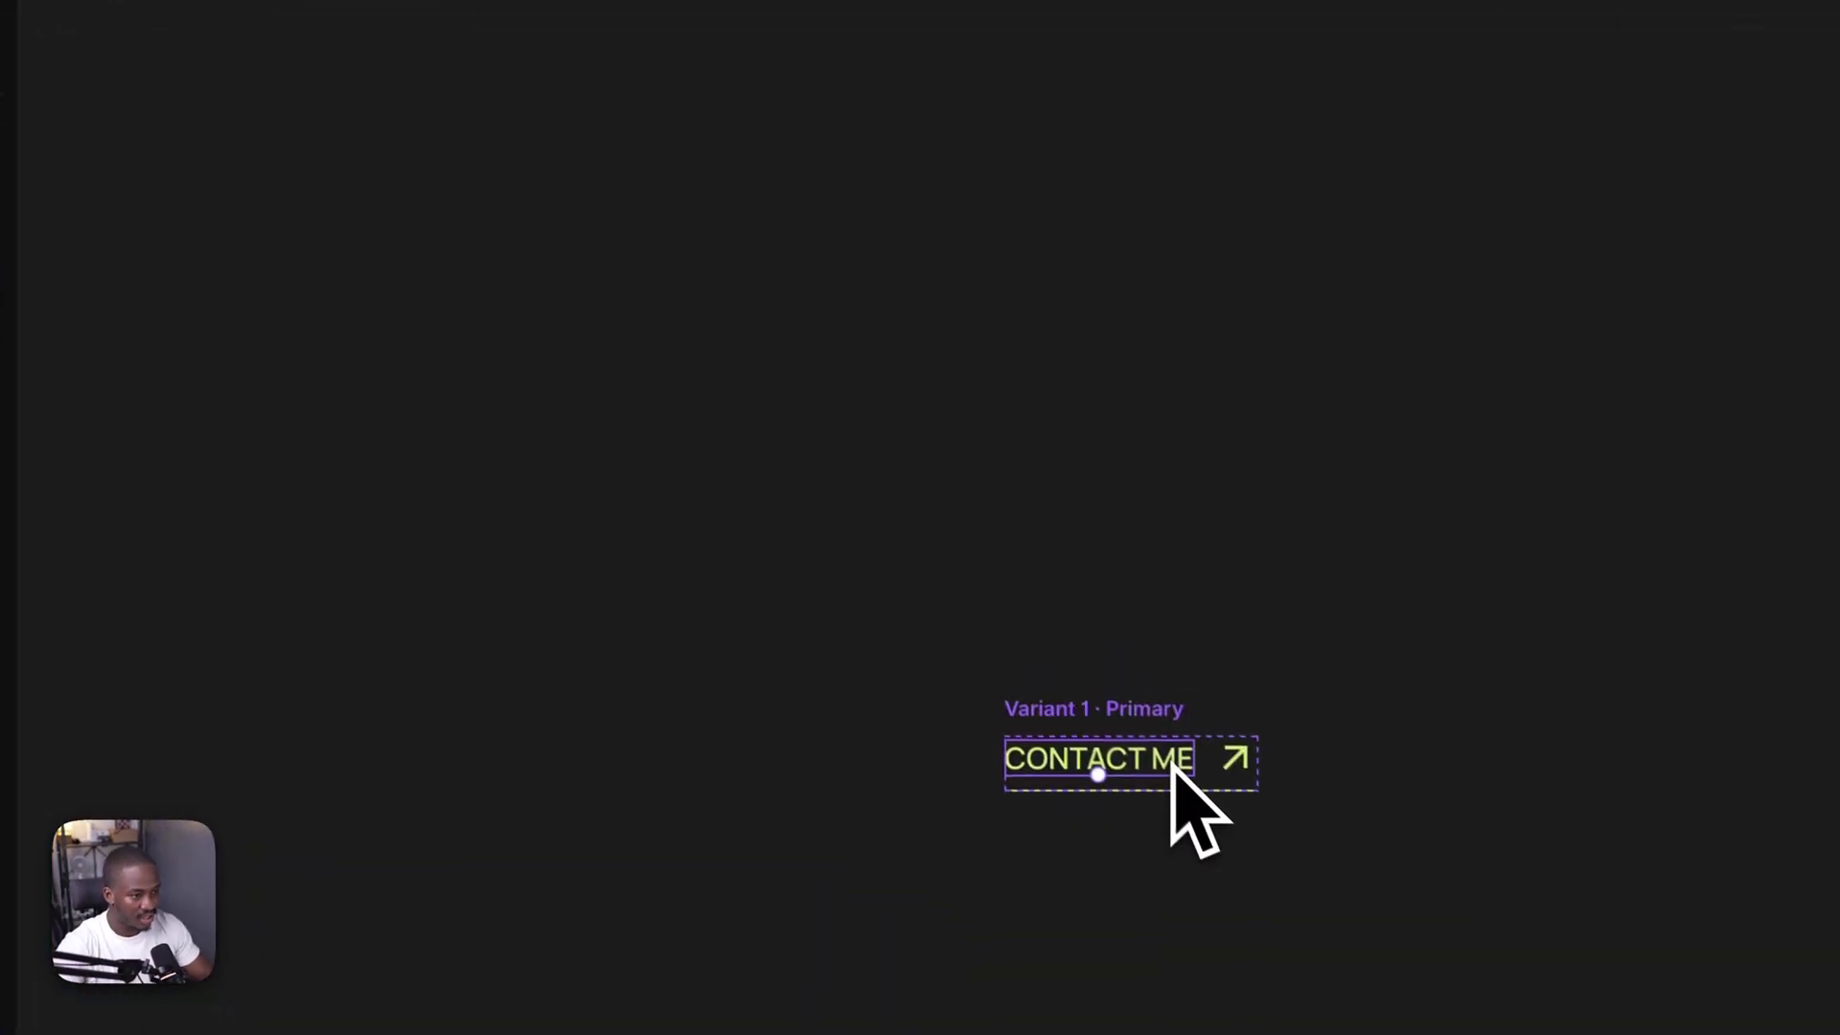
{"action": "double_click", "coordinate": [940, 563]}
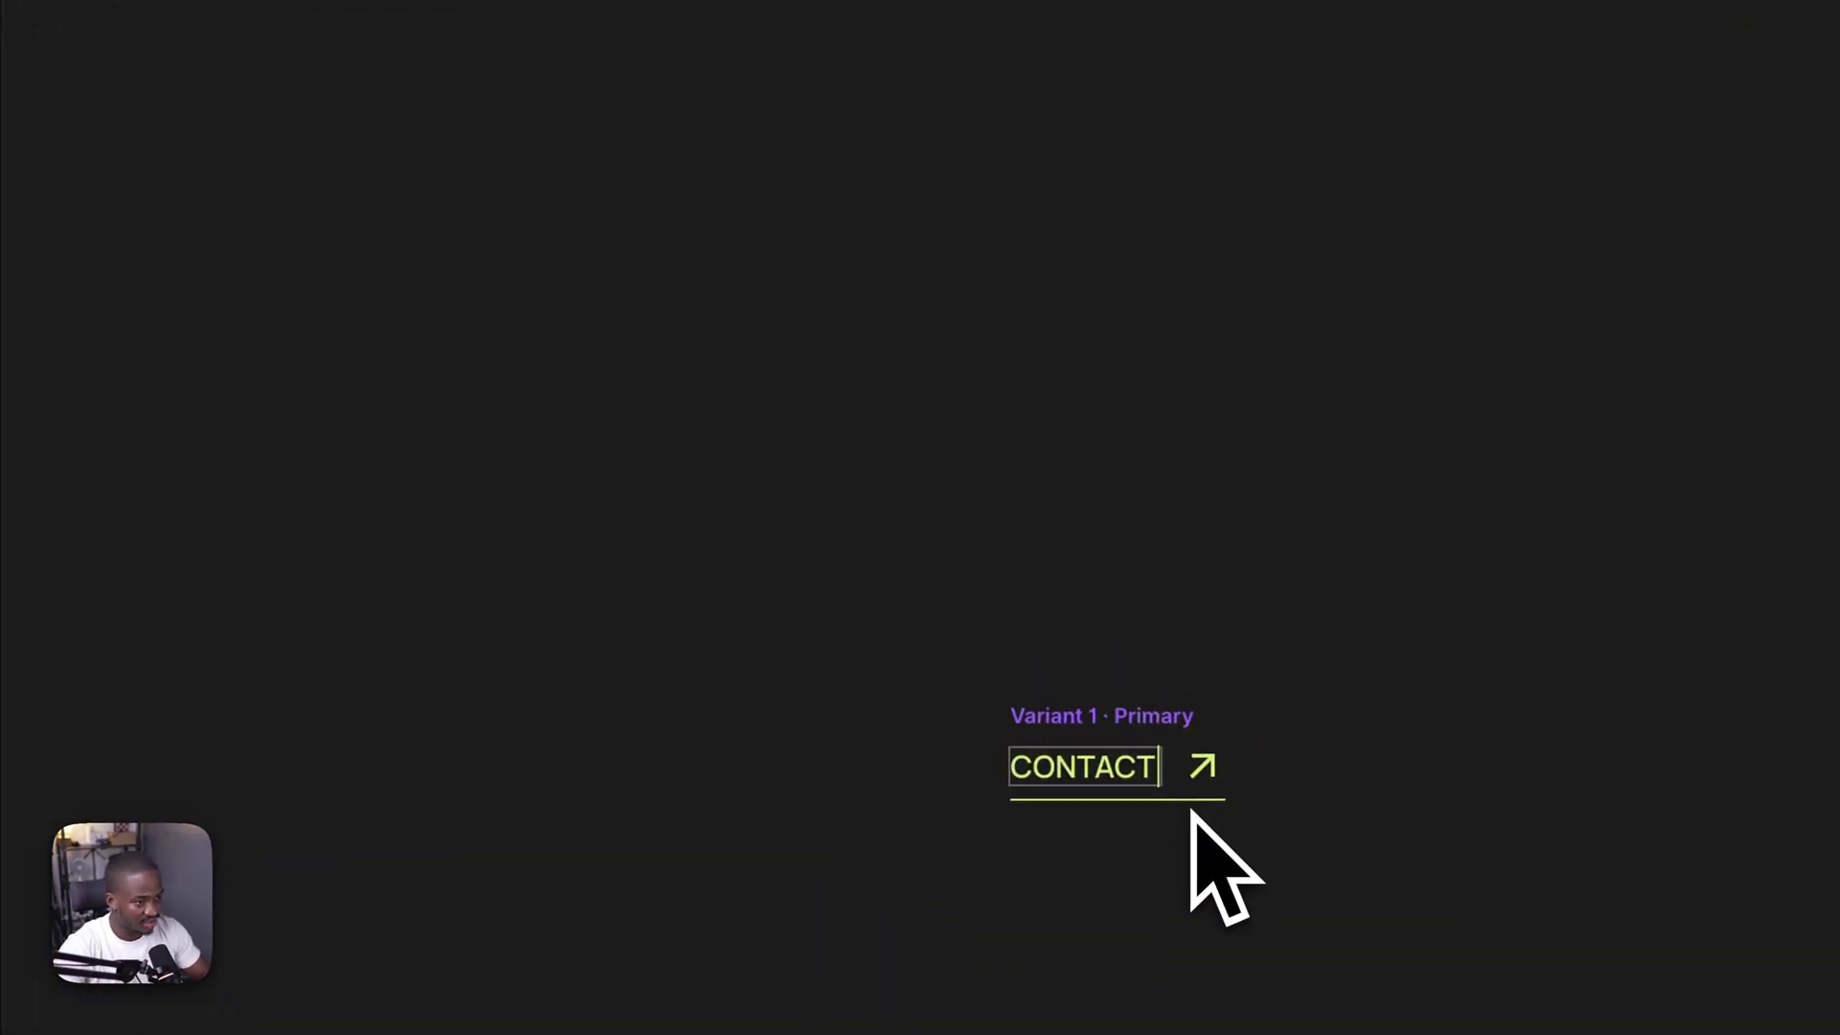
{"action": "key", "text": "Escape"}
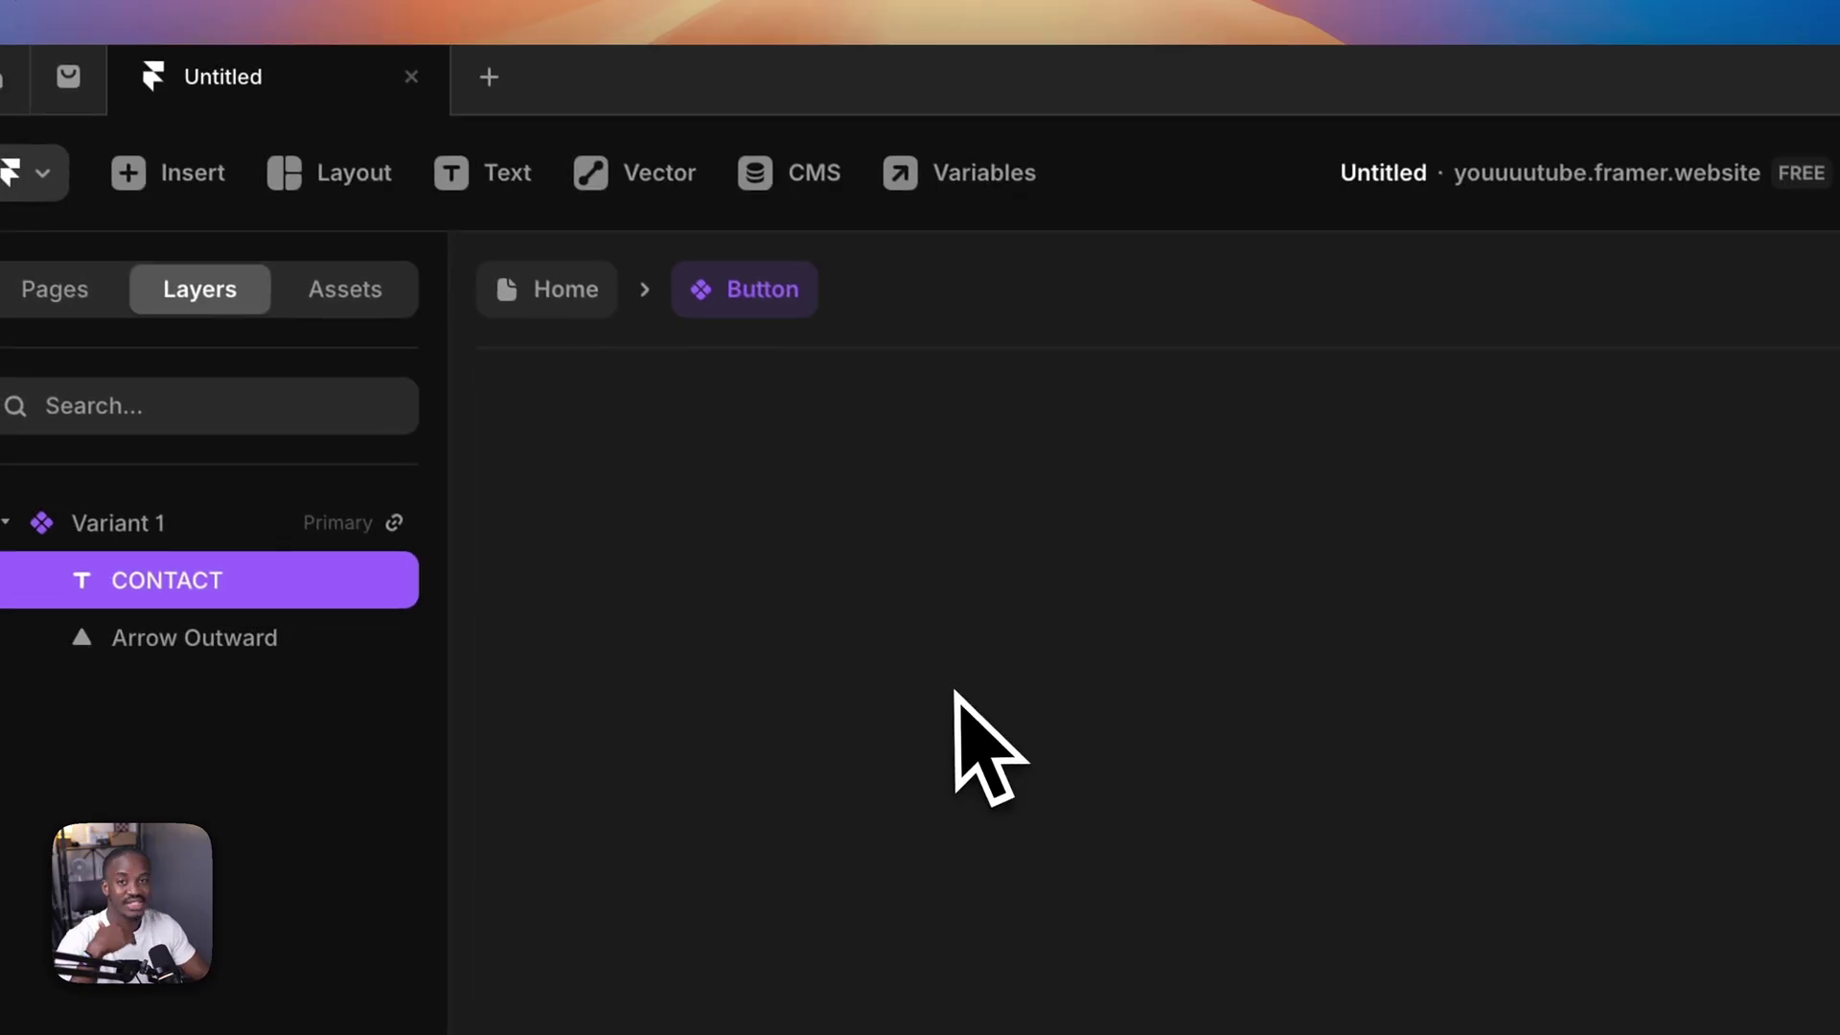
- Return to the Home page and check the labels of its Button instances
{"action": "left_click", "coordinate": [563, 290]}
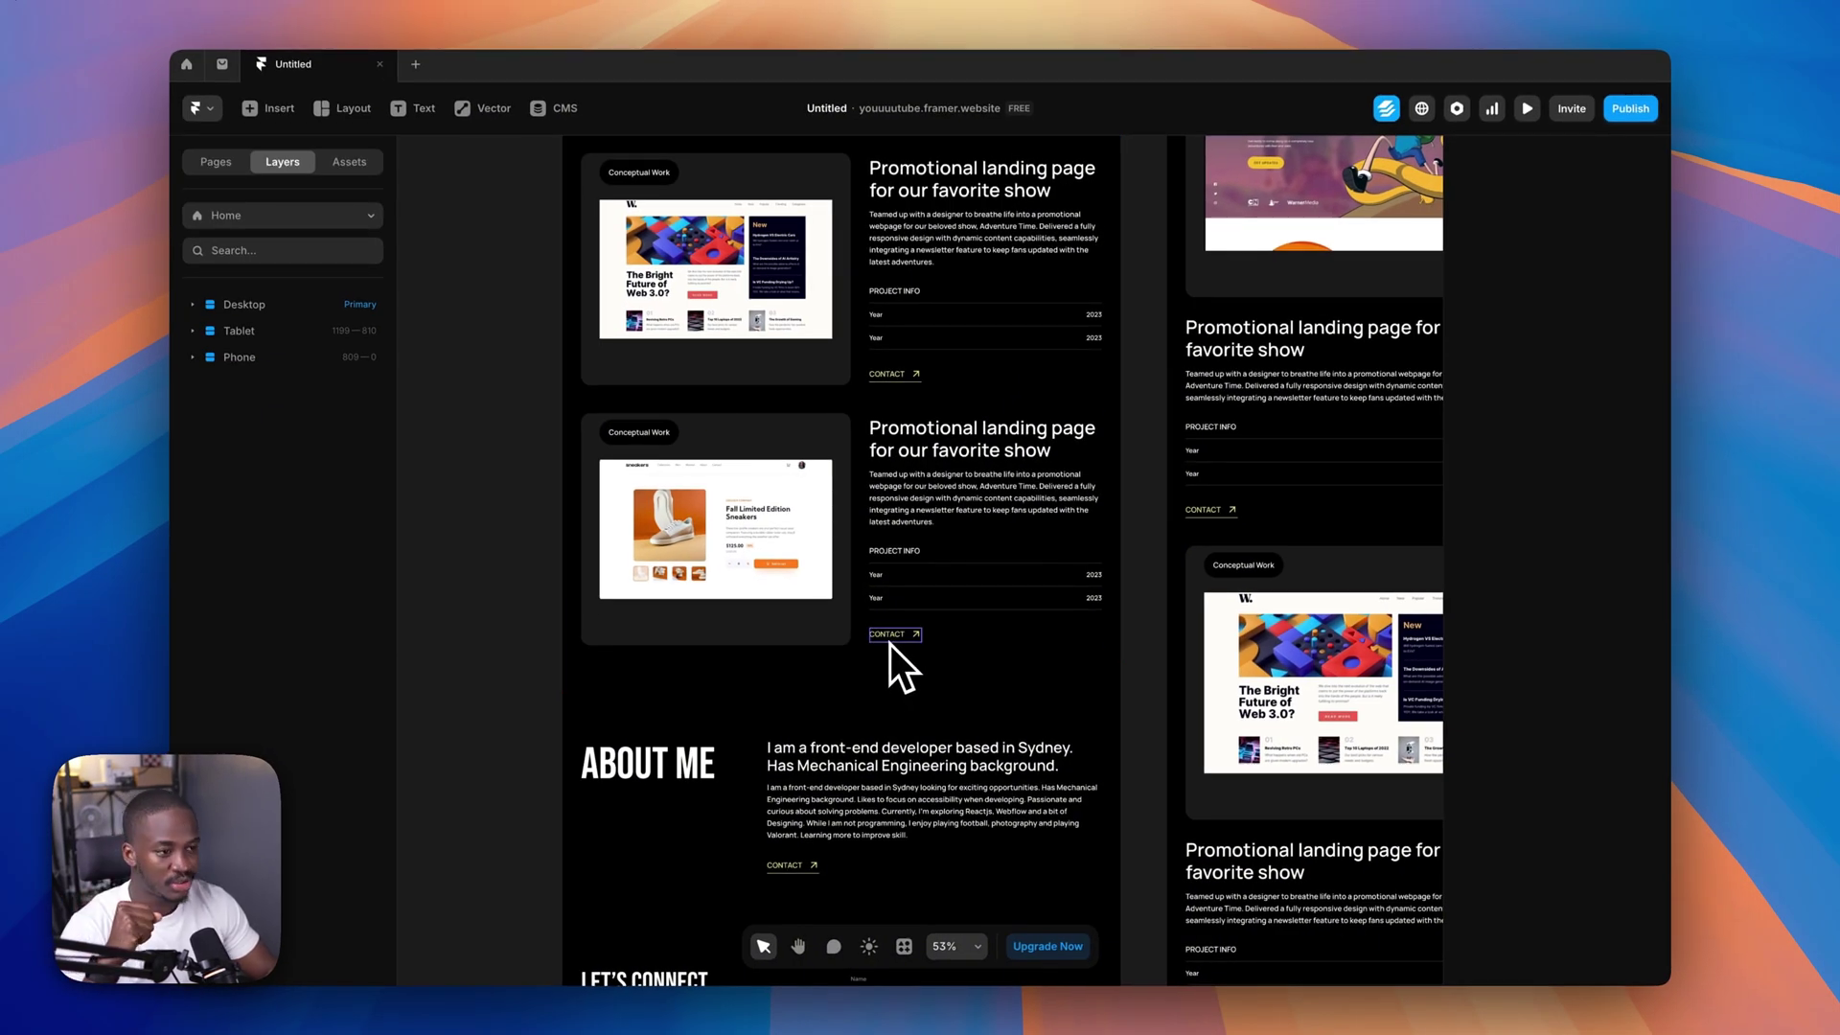
{"action": "scroll", "coordinate": [753, 547], "scroll_direction": "up", "scroll_amount": 5}
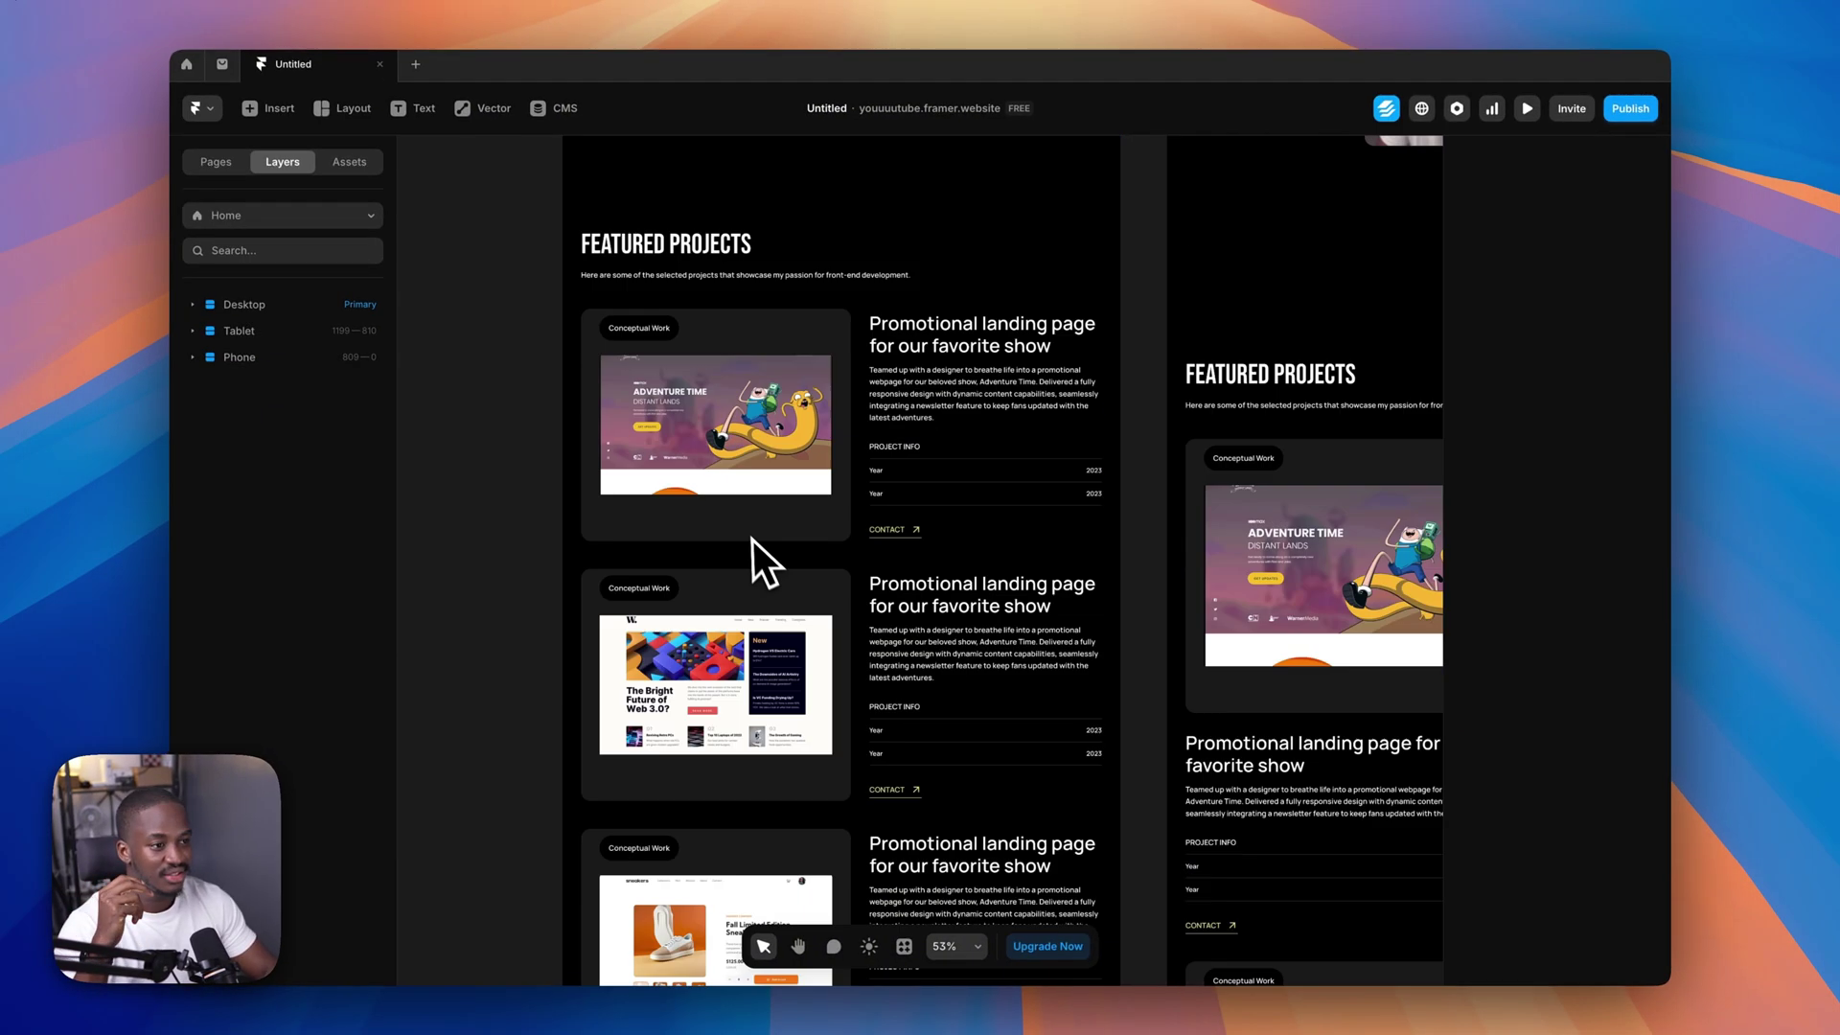
{"action": "scroll", "coordinate": [753, 553], "scroll_direction": "up", "scroll_amount": 3}
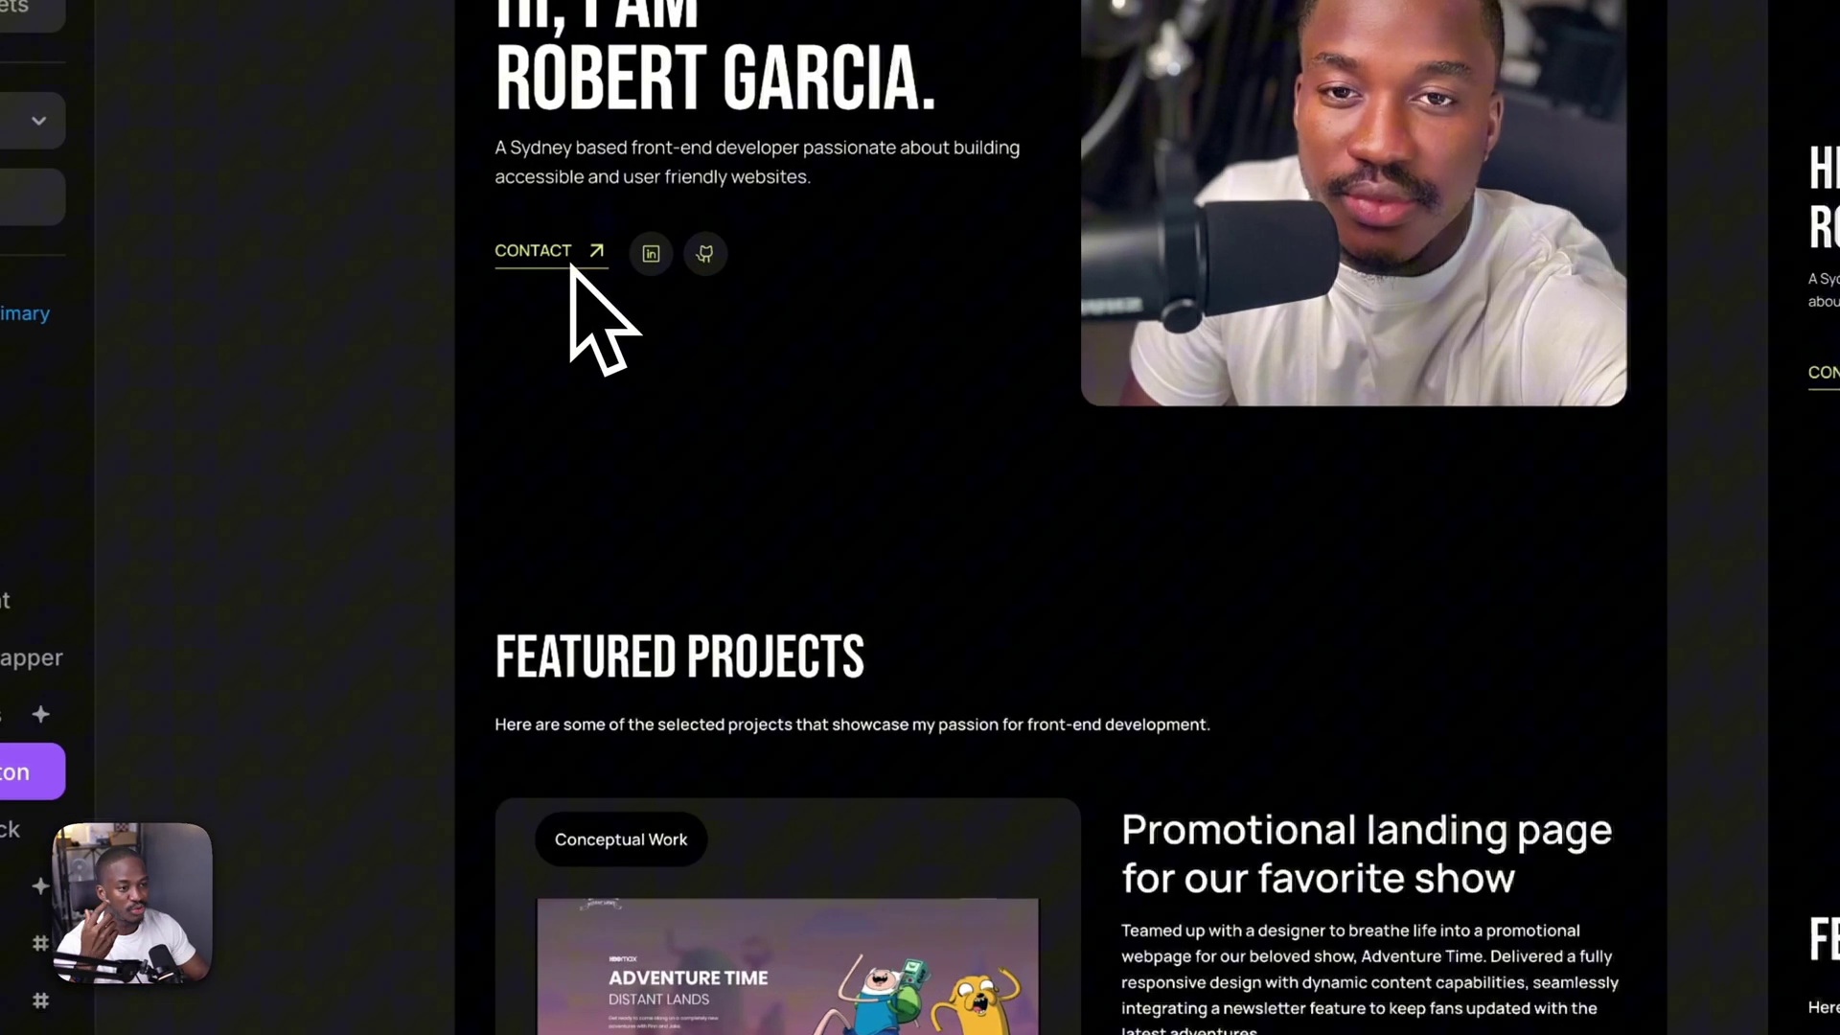
- Turn the CONTACT text's content in the Button component into a plain text variable and return to the Home page
{"action": "double_click", "coordinate": [599, 275]}
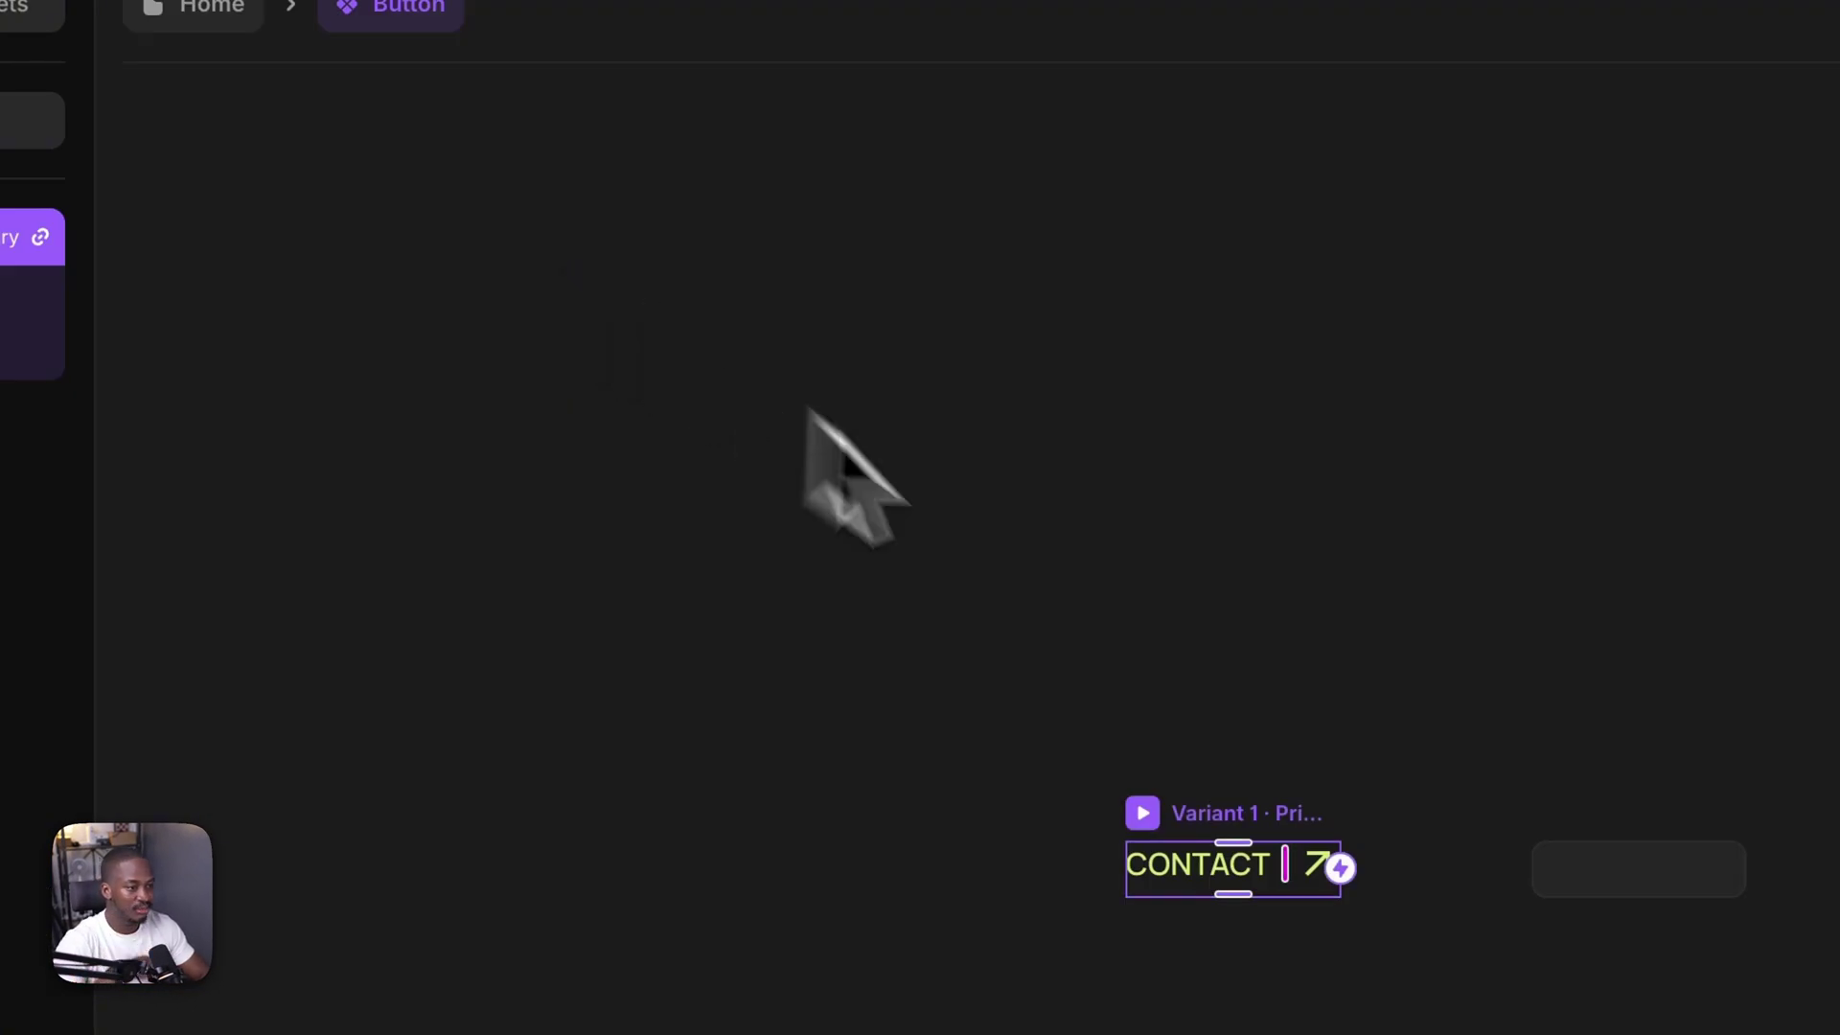
{"action": "left_click", "coordinate": [1195, 871]}
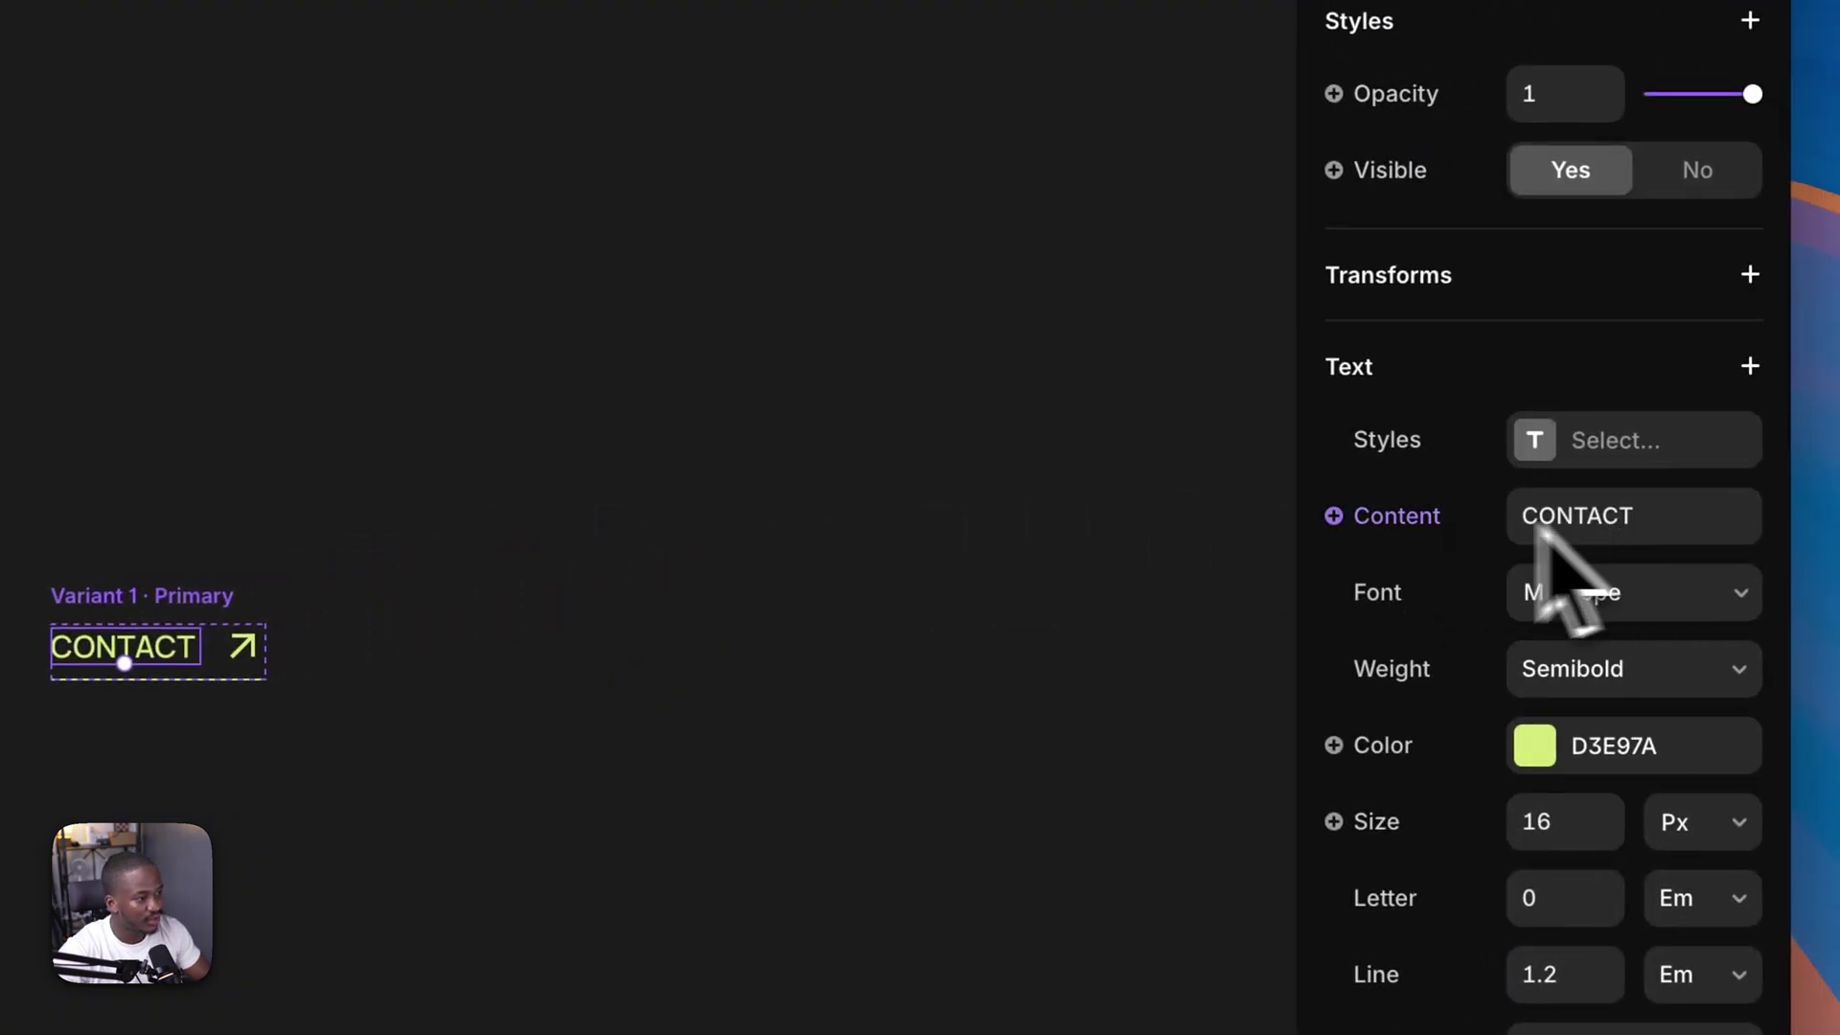
{"action": "left_click", "coordinate": [1629, 526]}
{"action": "left_click", "coordinate": [1383, 523]}
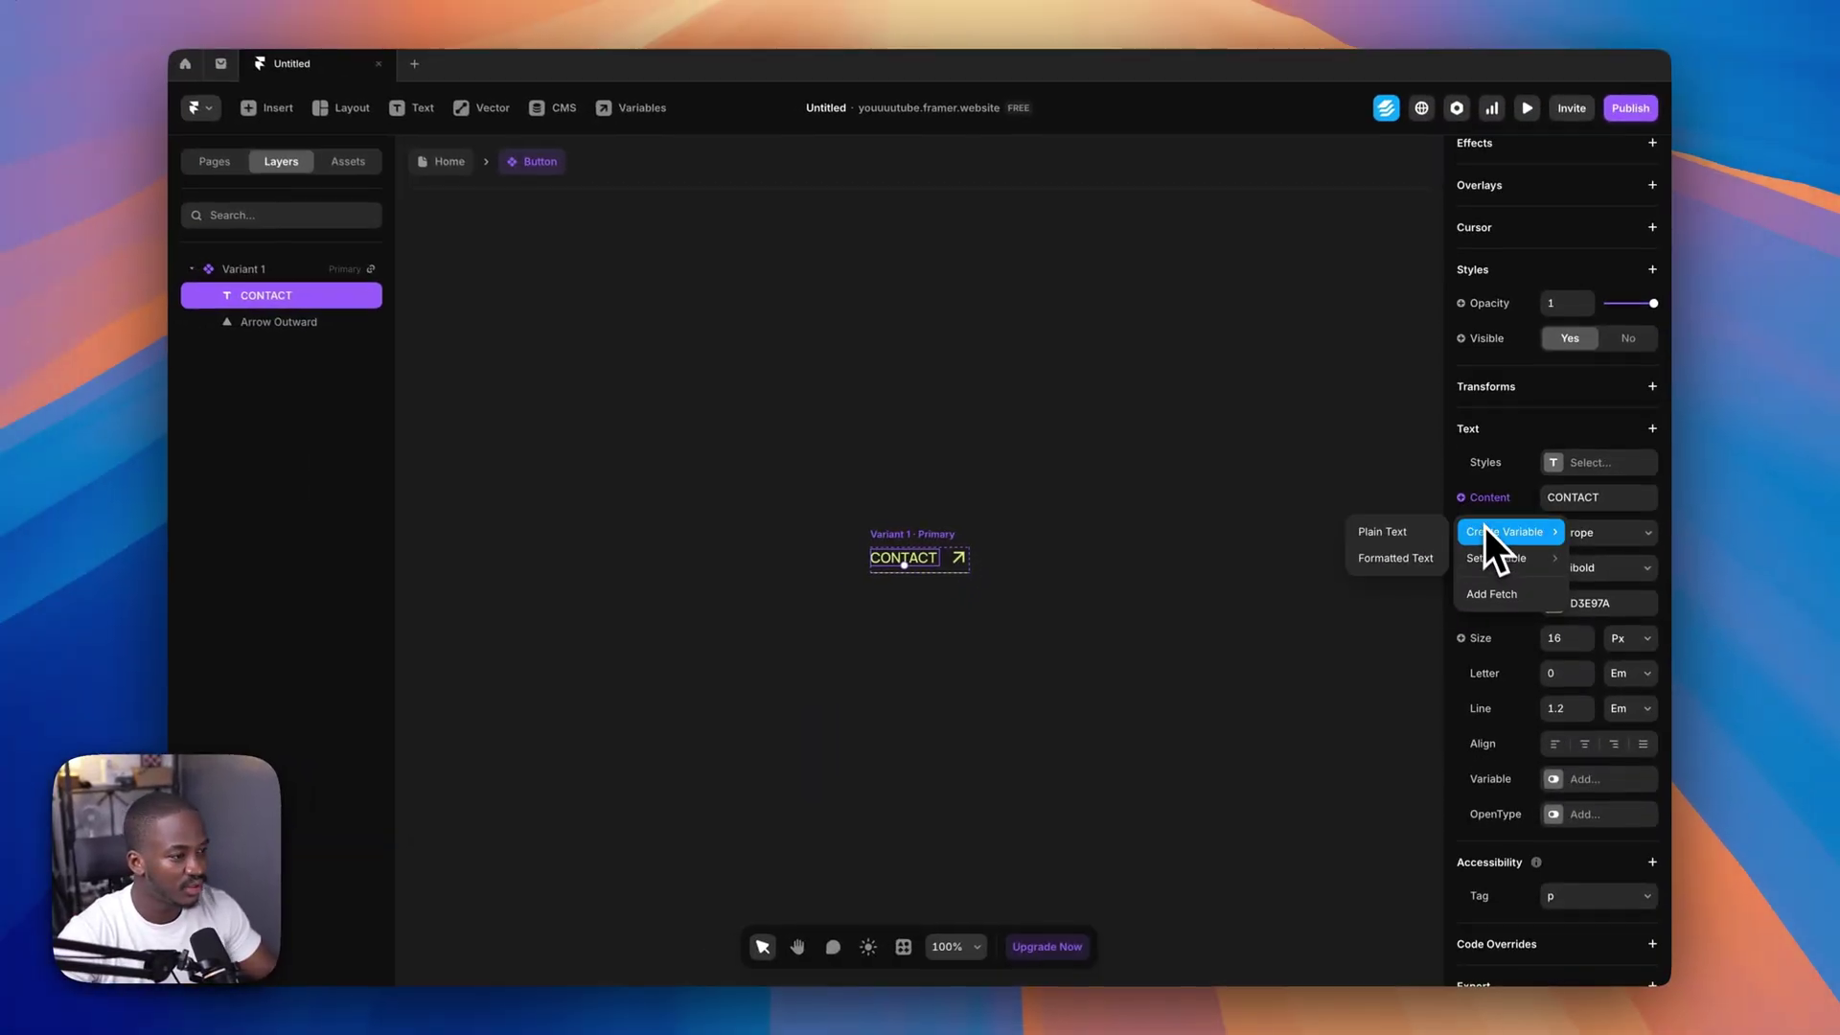
{"action": "mouse_move", "coordinate": [1416, 647]}
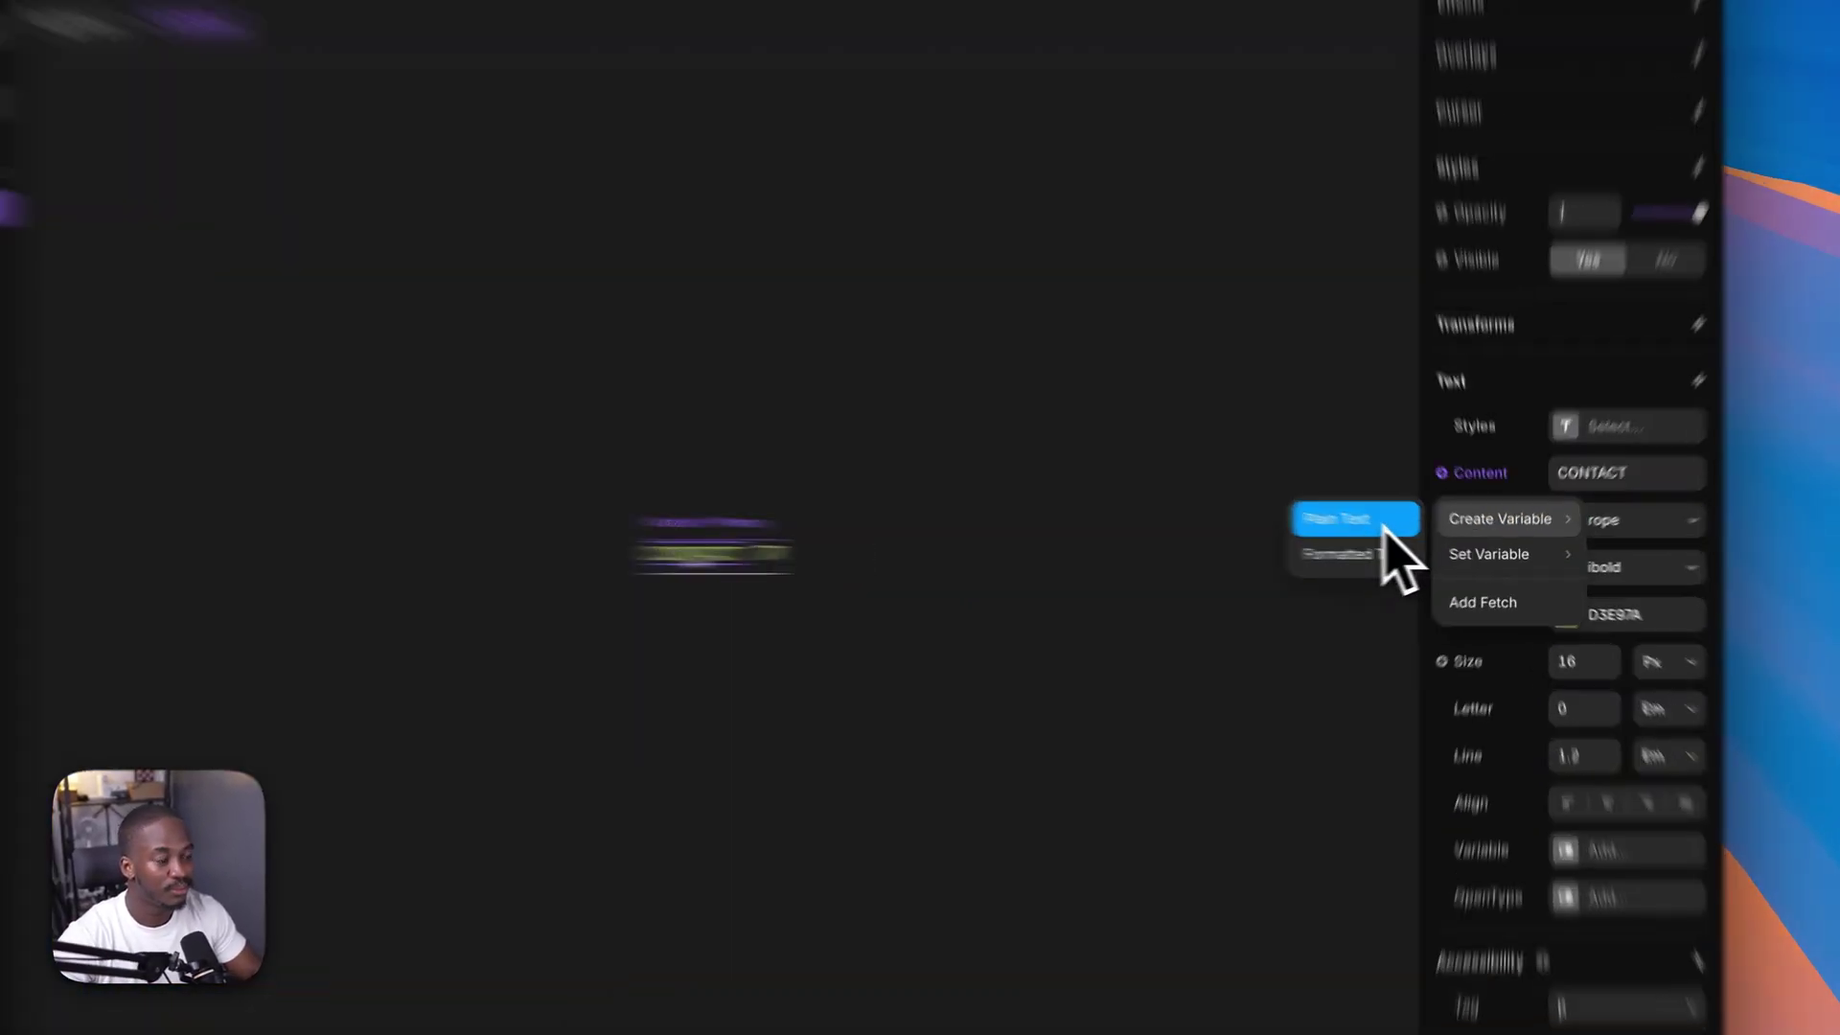
{"action": "left_click", "coordinate": [1420, 535]}
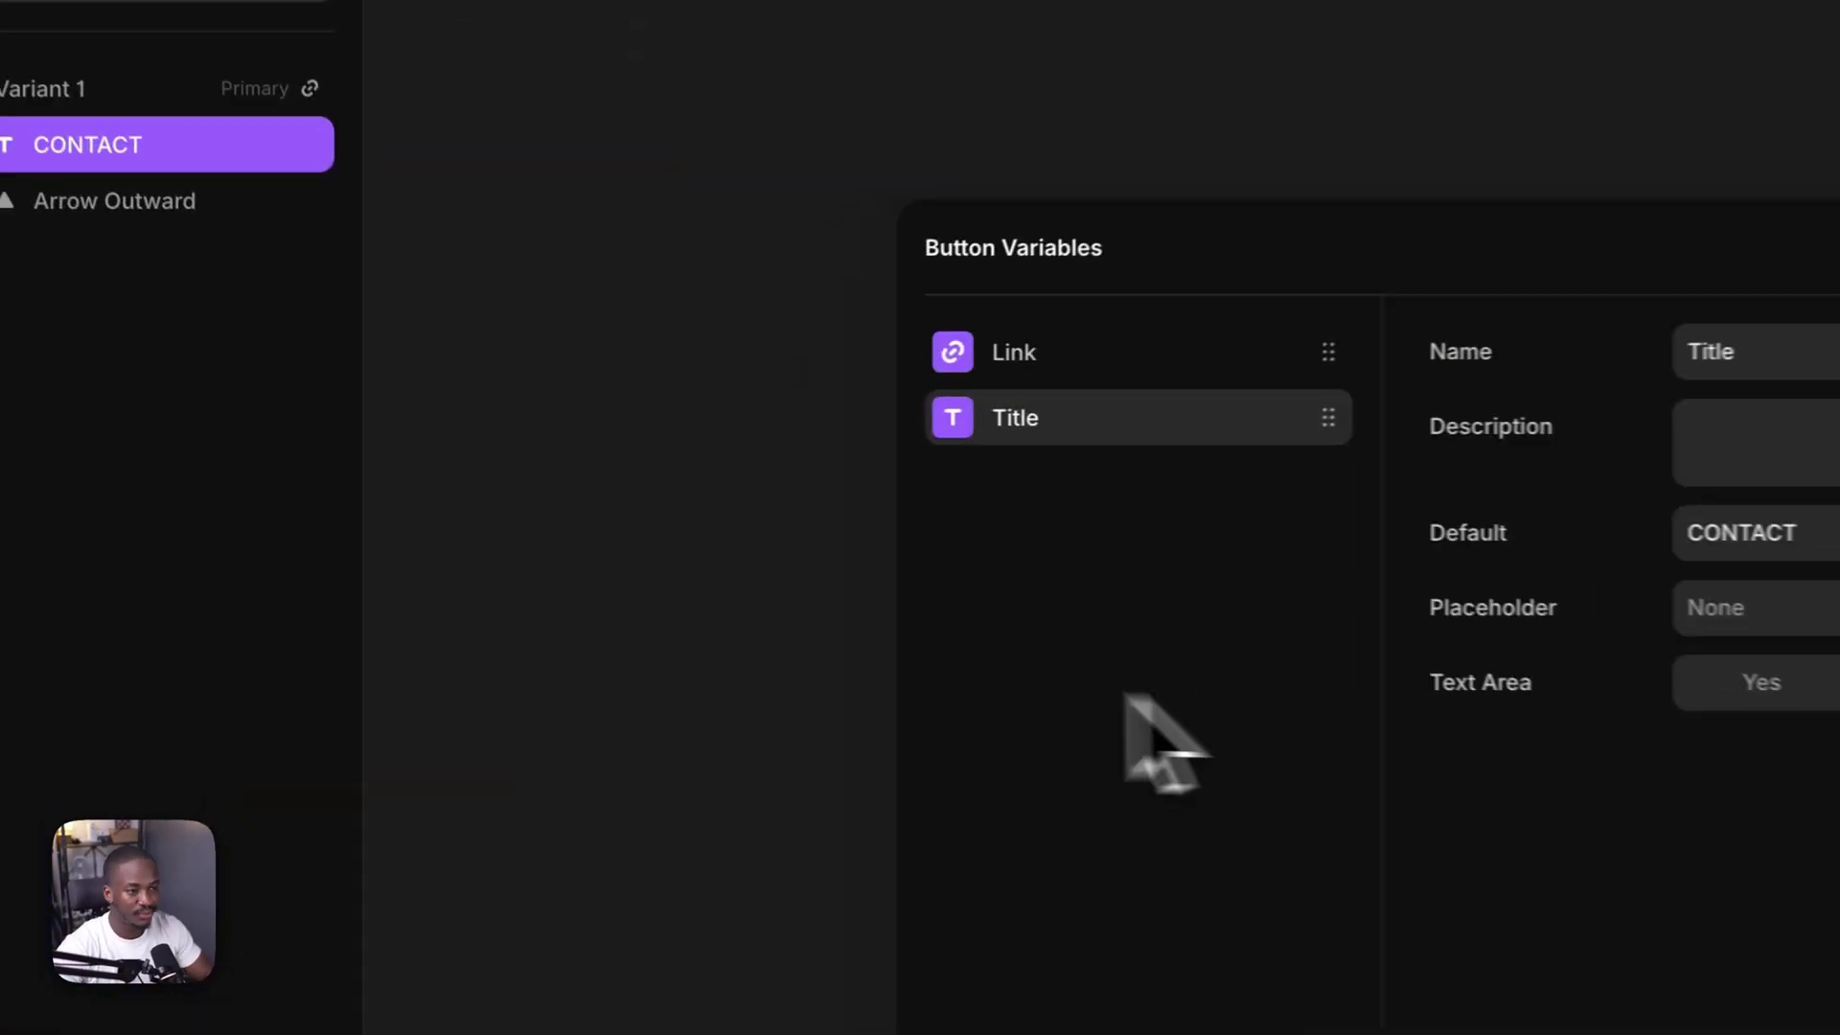
{"action": "left_click", "coordinate": [567, 518]}
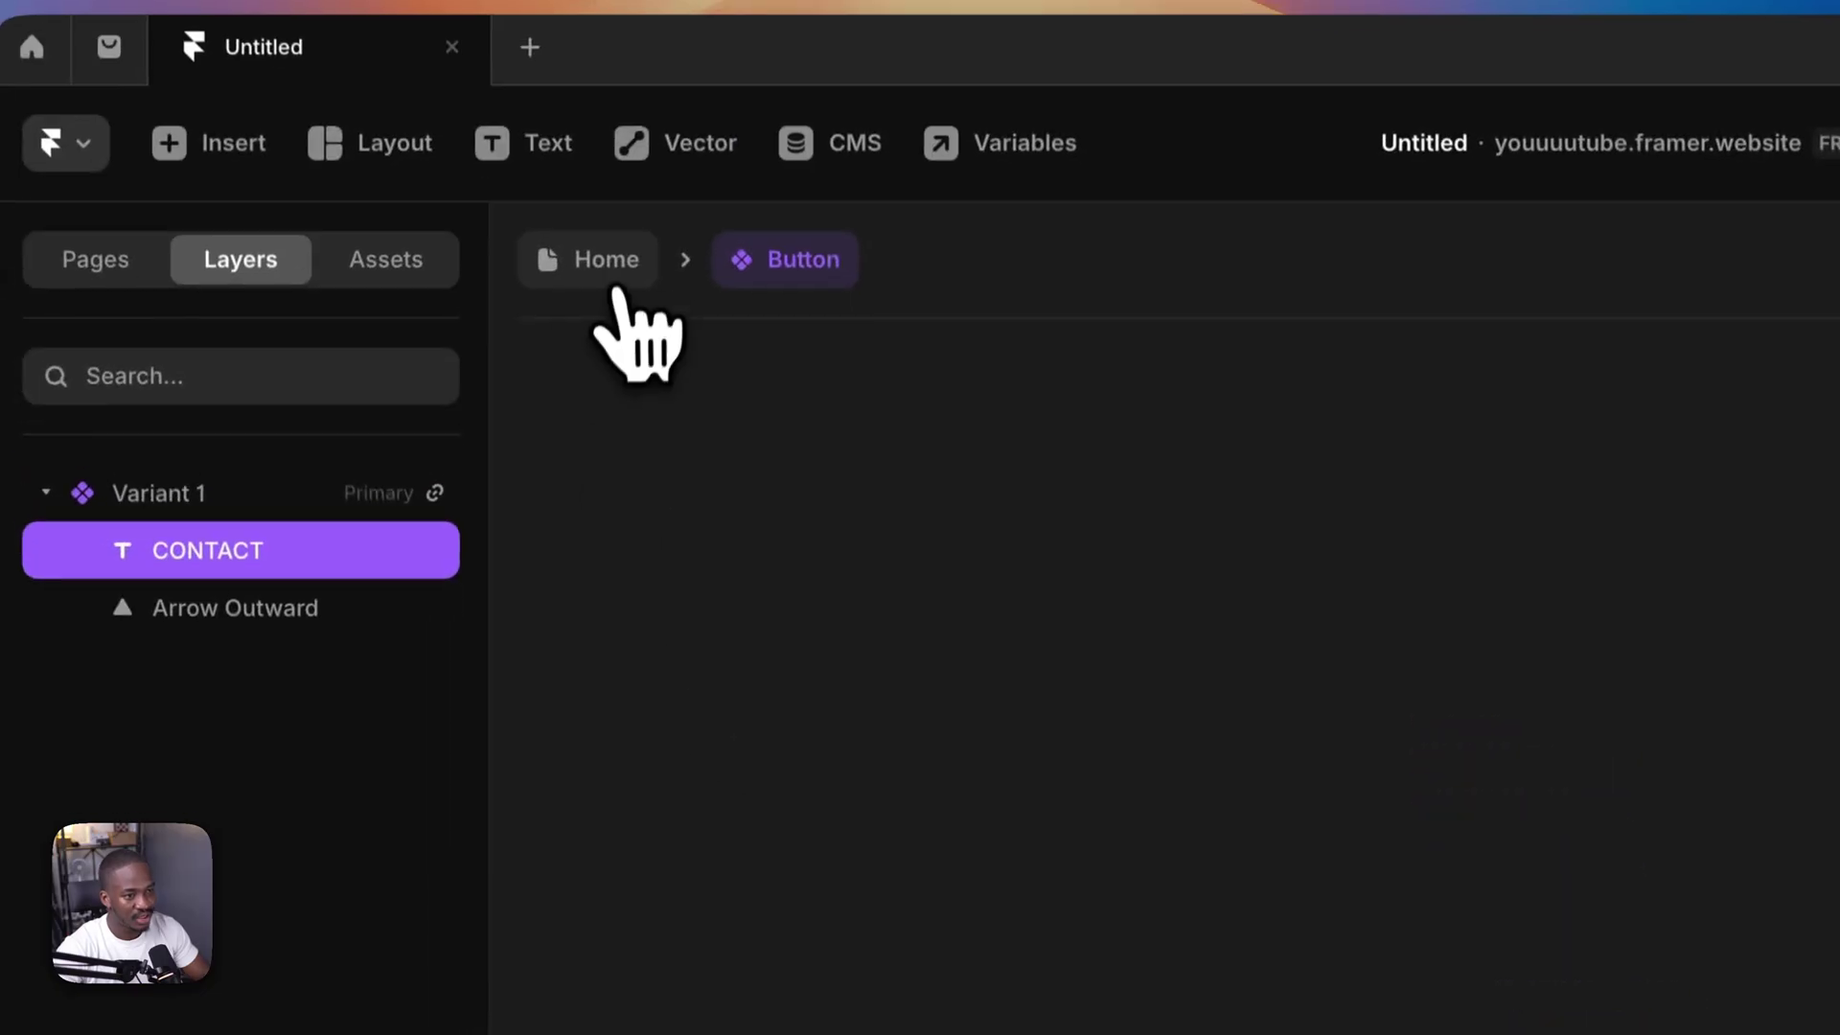
{"action": "left_click", "coordinate": [618, 278]}
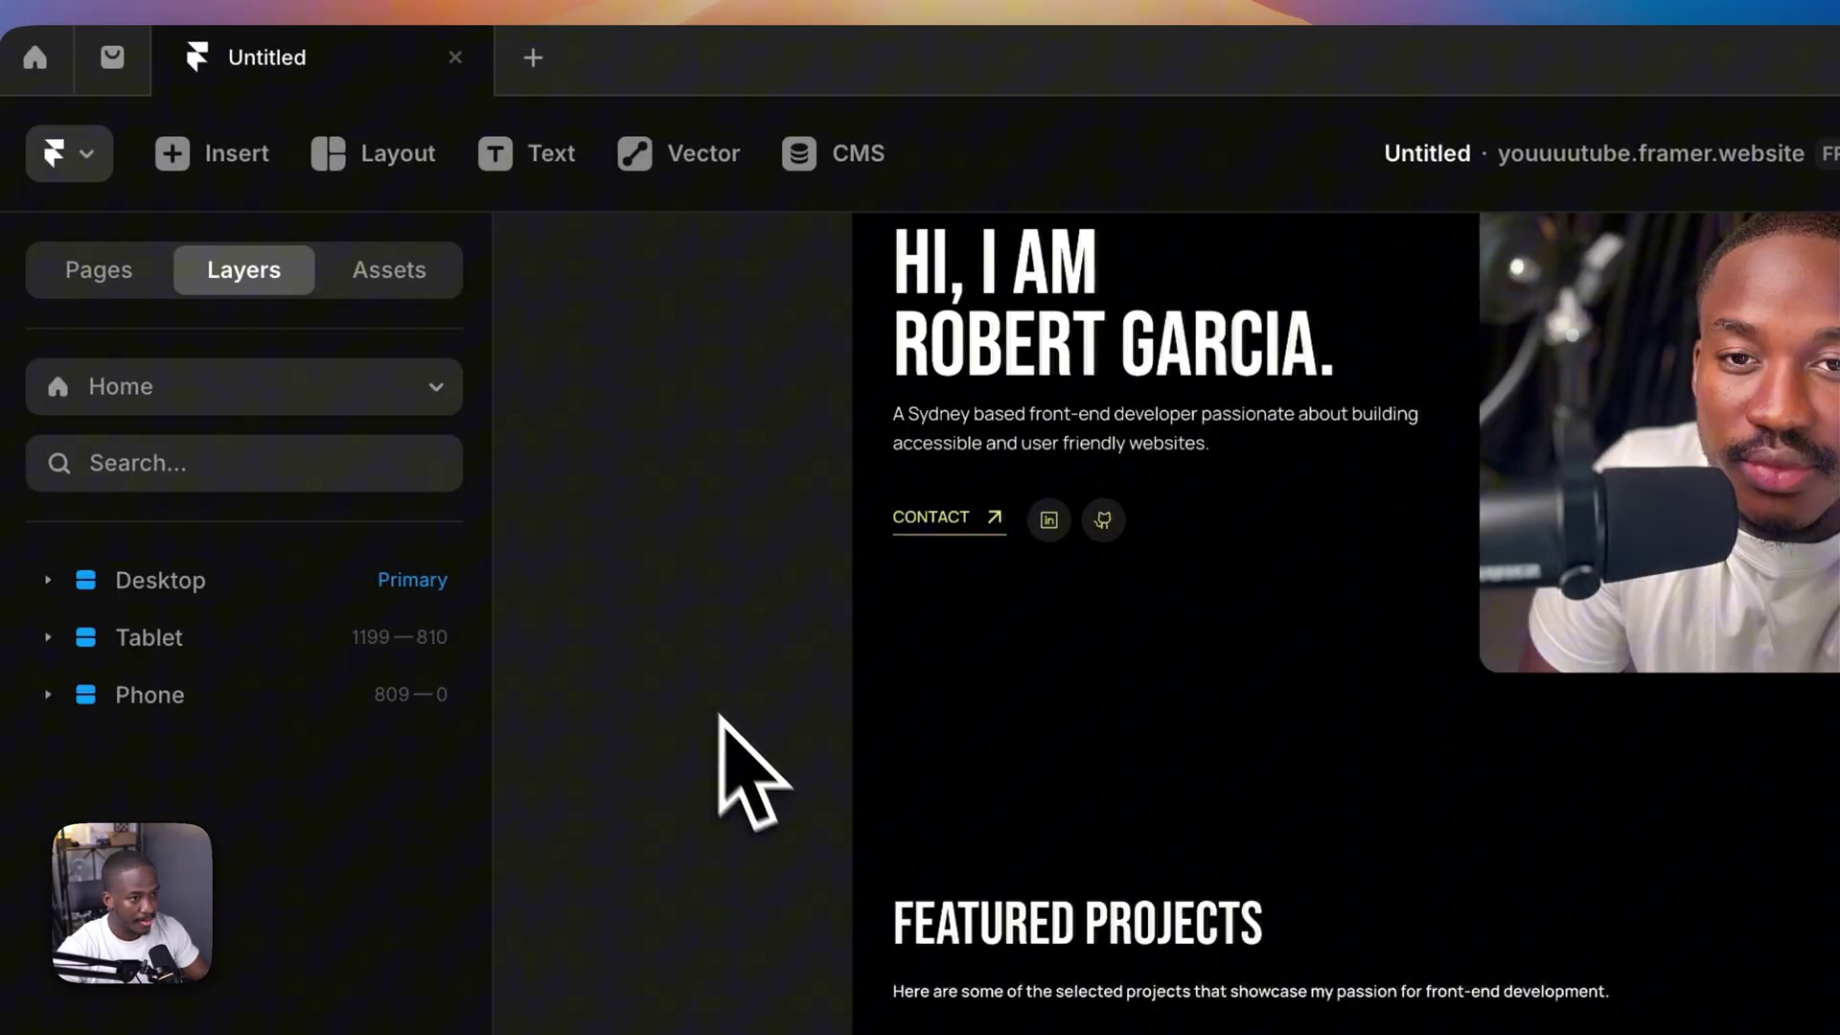
- Set the Title of the first featured project's button on the Desktop breakpoint to REACH OUT
{"action": "scroll", "coordinate": [748, 766], "scroll_direction": "down", "scroll_amount": 5}
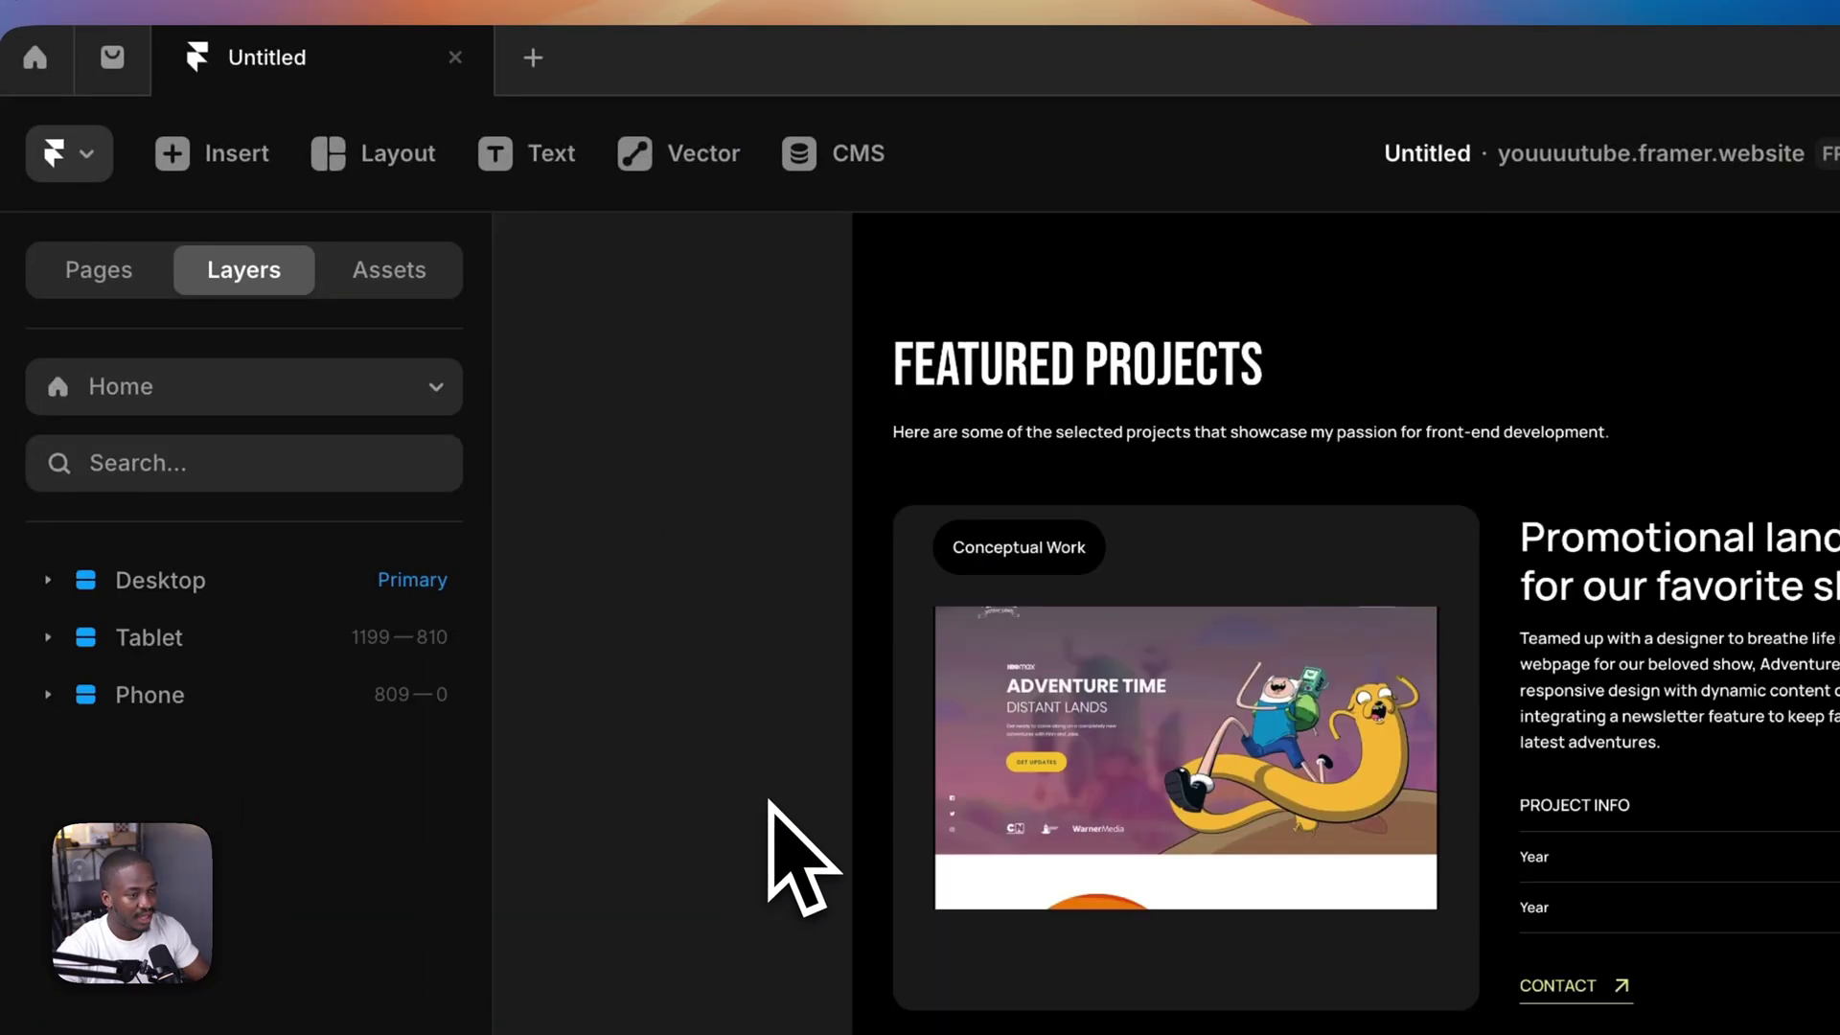
{"action": "scroll", "coordinate": [805, 776], "scroll_direction": "up", "scroll_amount": 8}
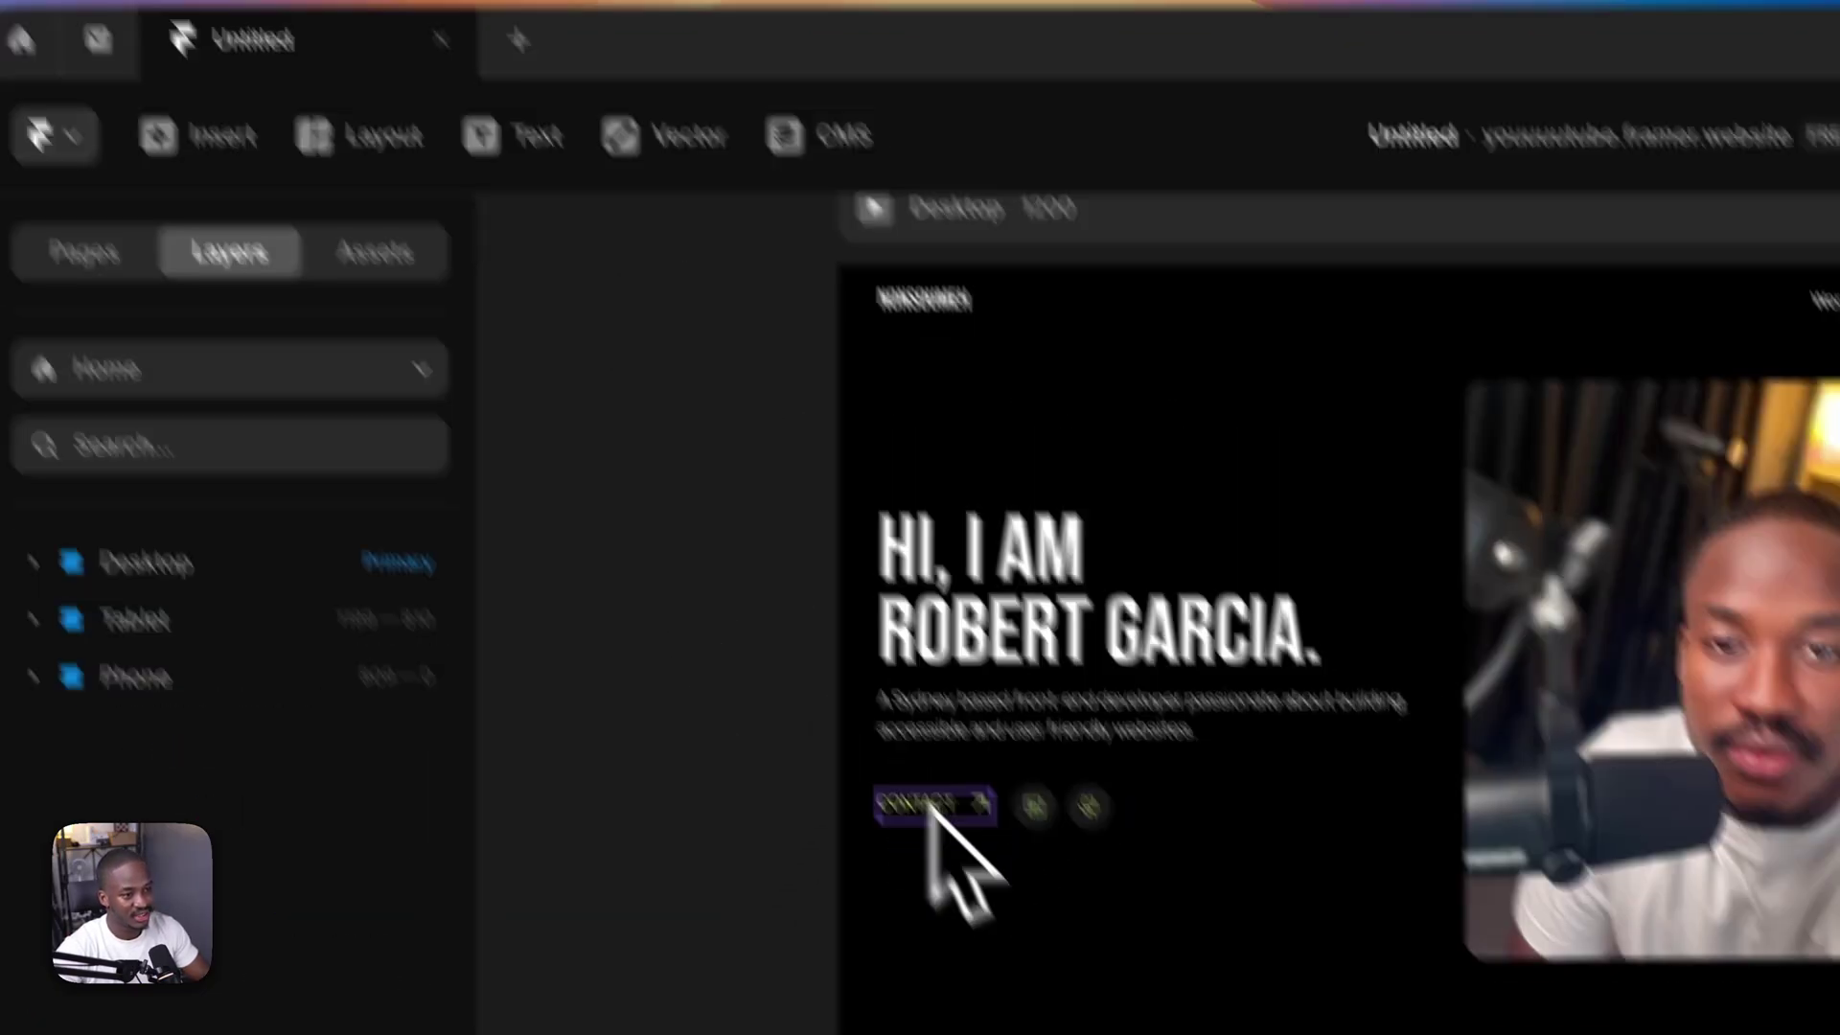
{"action": "scroll", "coordinate": [934, 815], "scroll_direction": "down", "scroll_amount": 10}
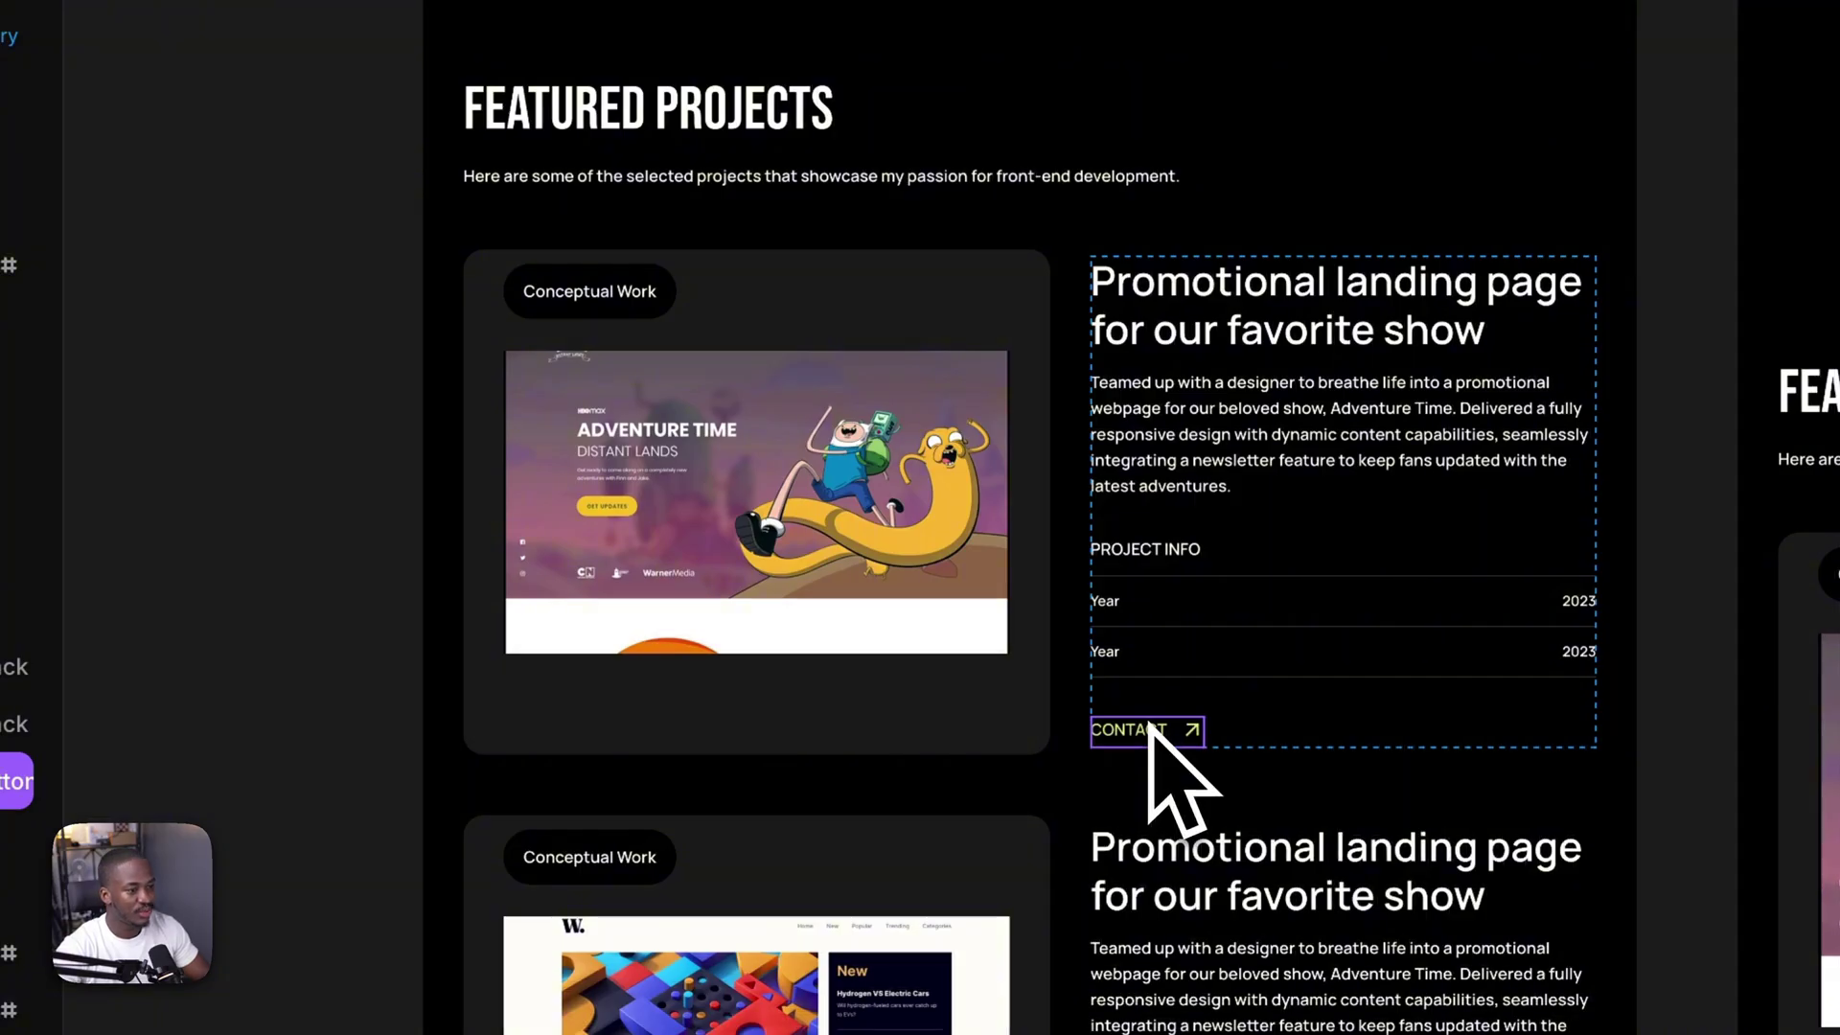
{"action": "left_click", "coordinate": [1150, 725]}
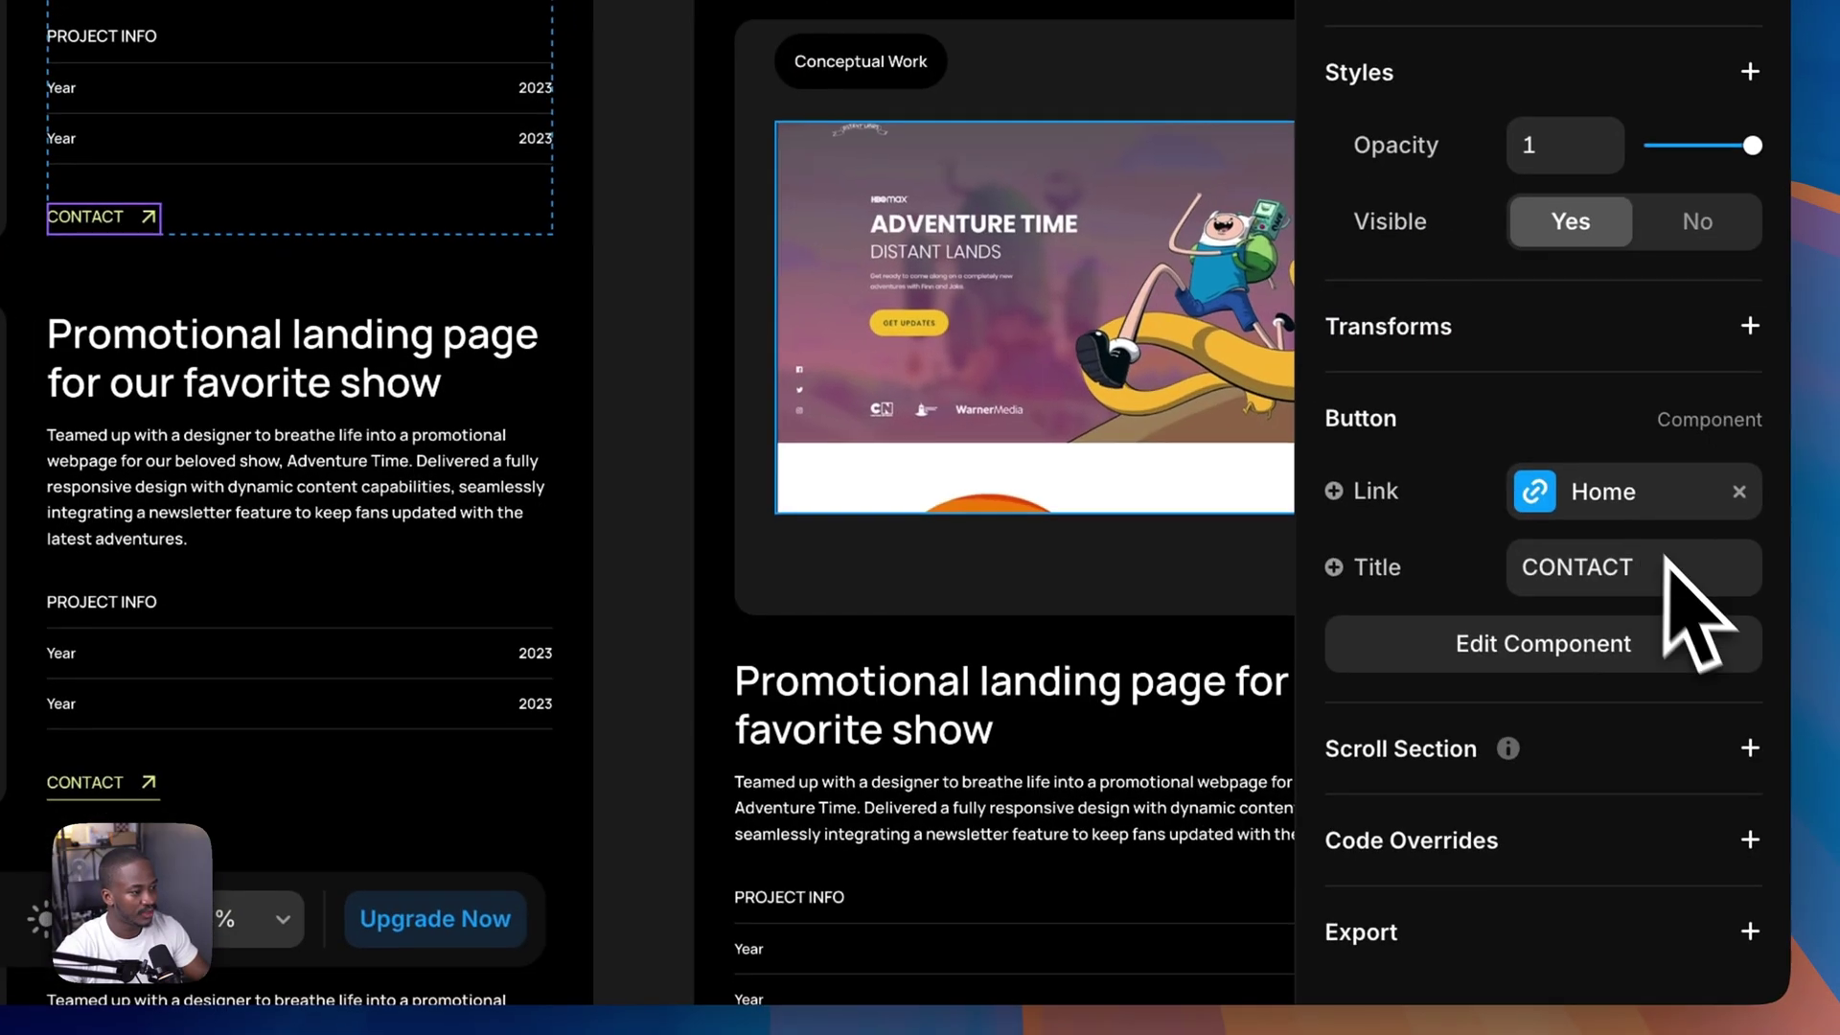
{"action": "left_click", "coordinate": [1681, 580]}
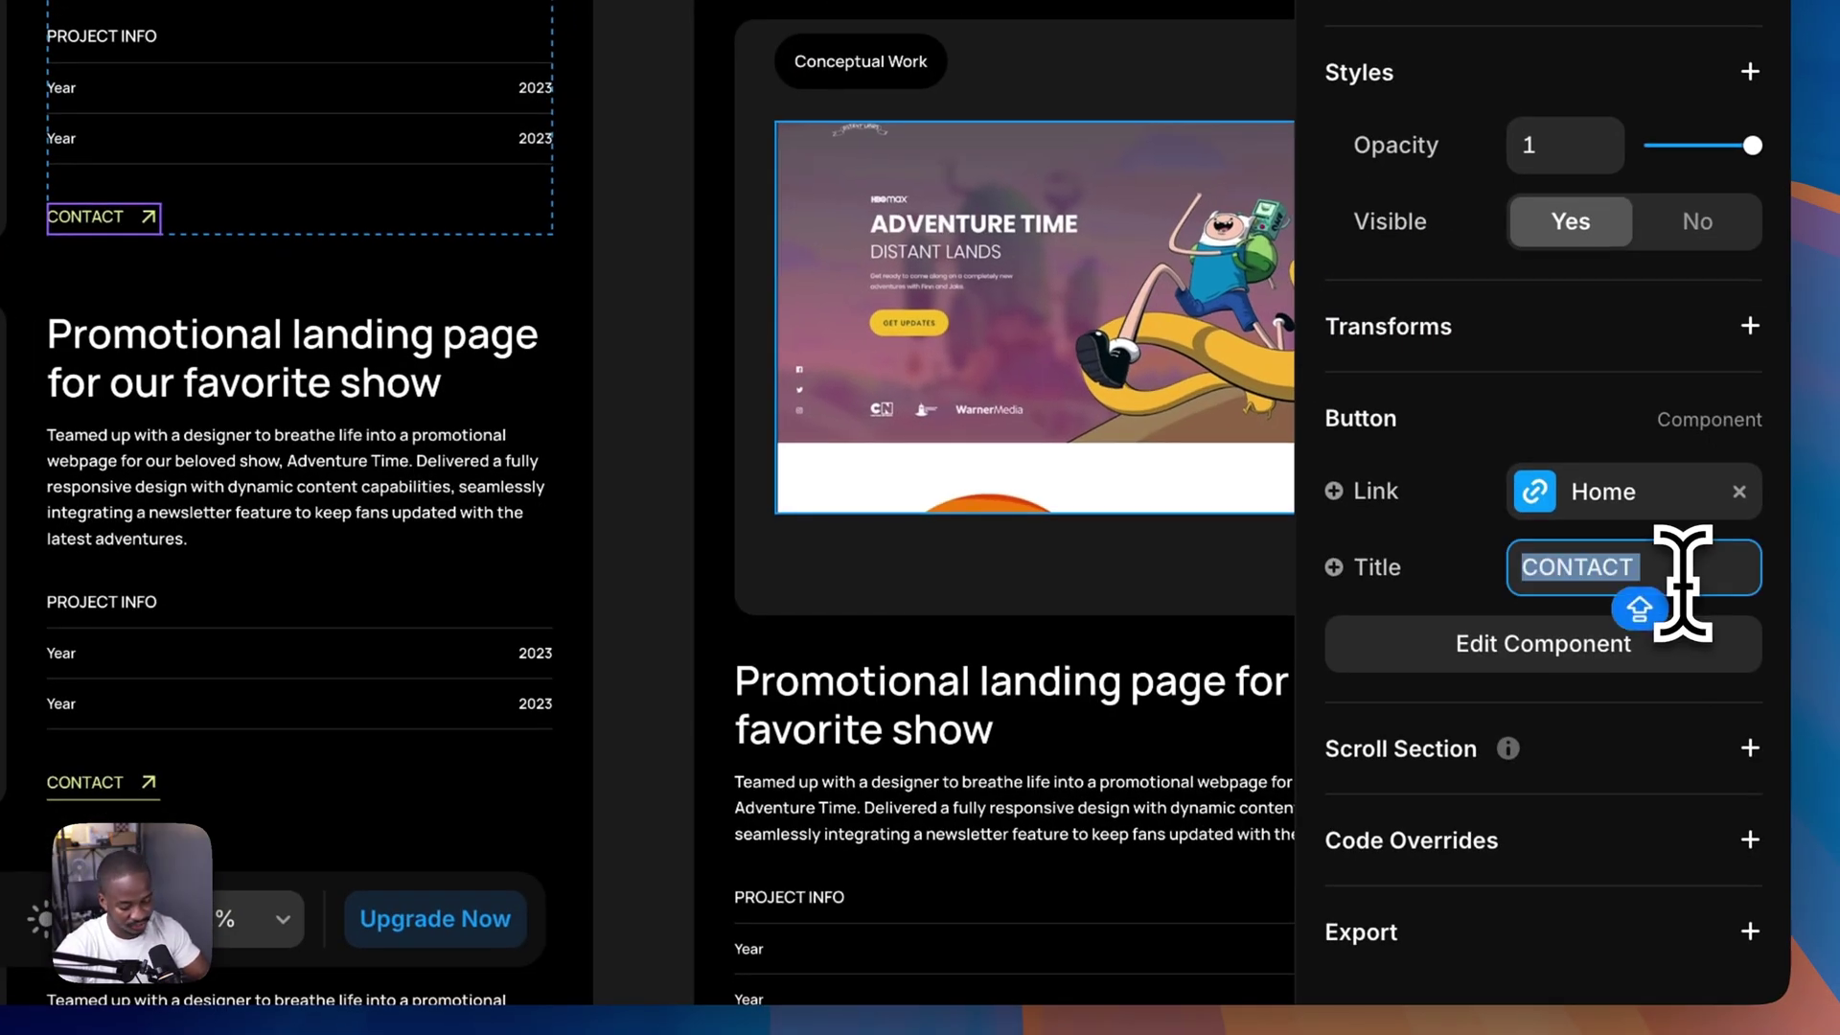
{"action": "key", "text": "Caps_Lock"}
{"action": "key", "text": "Caps_Lock"}
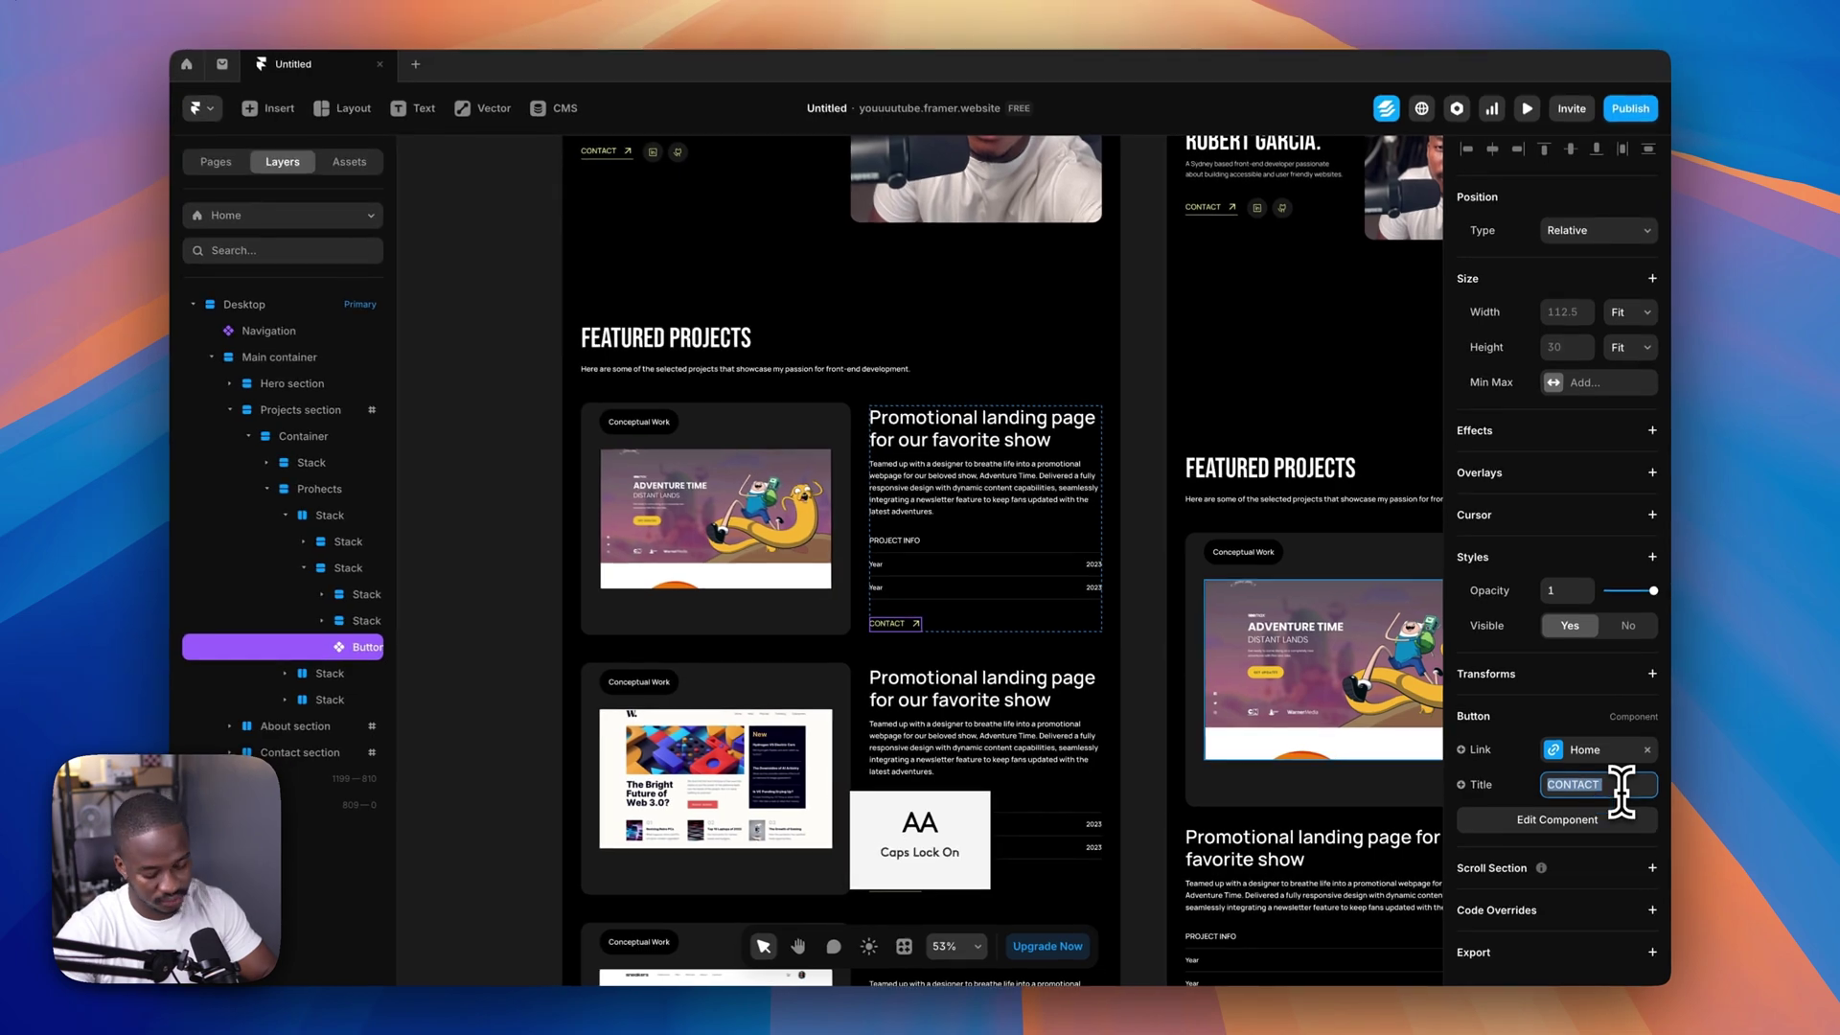
{"action": "type", "text": "REACH"}
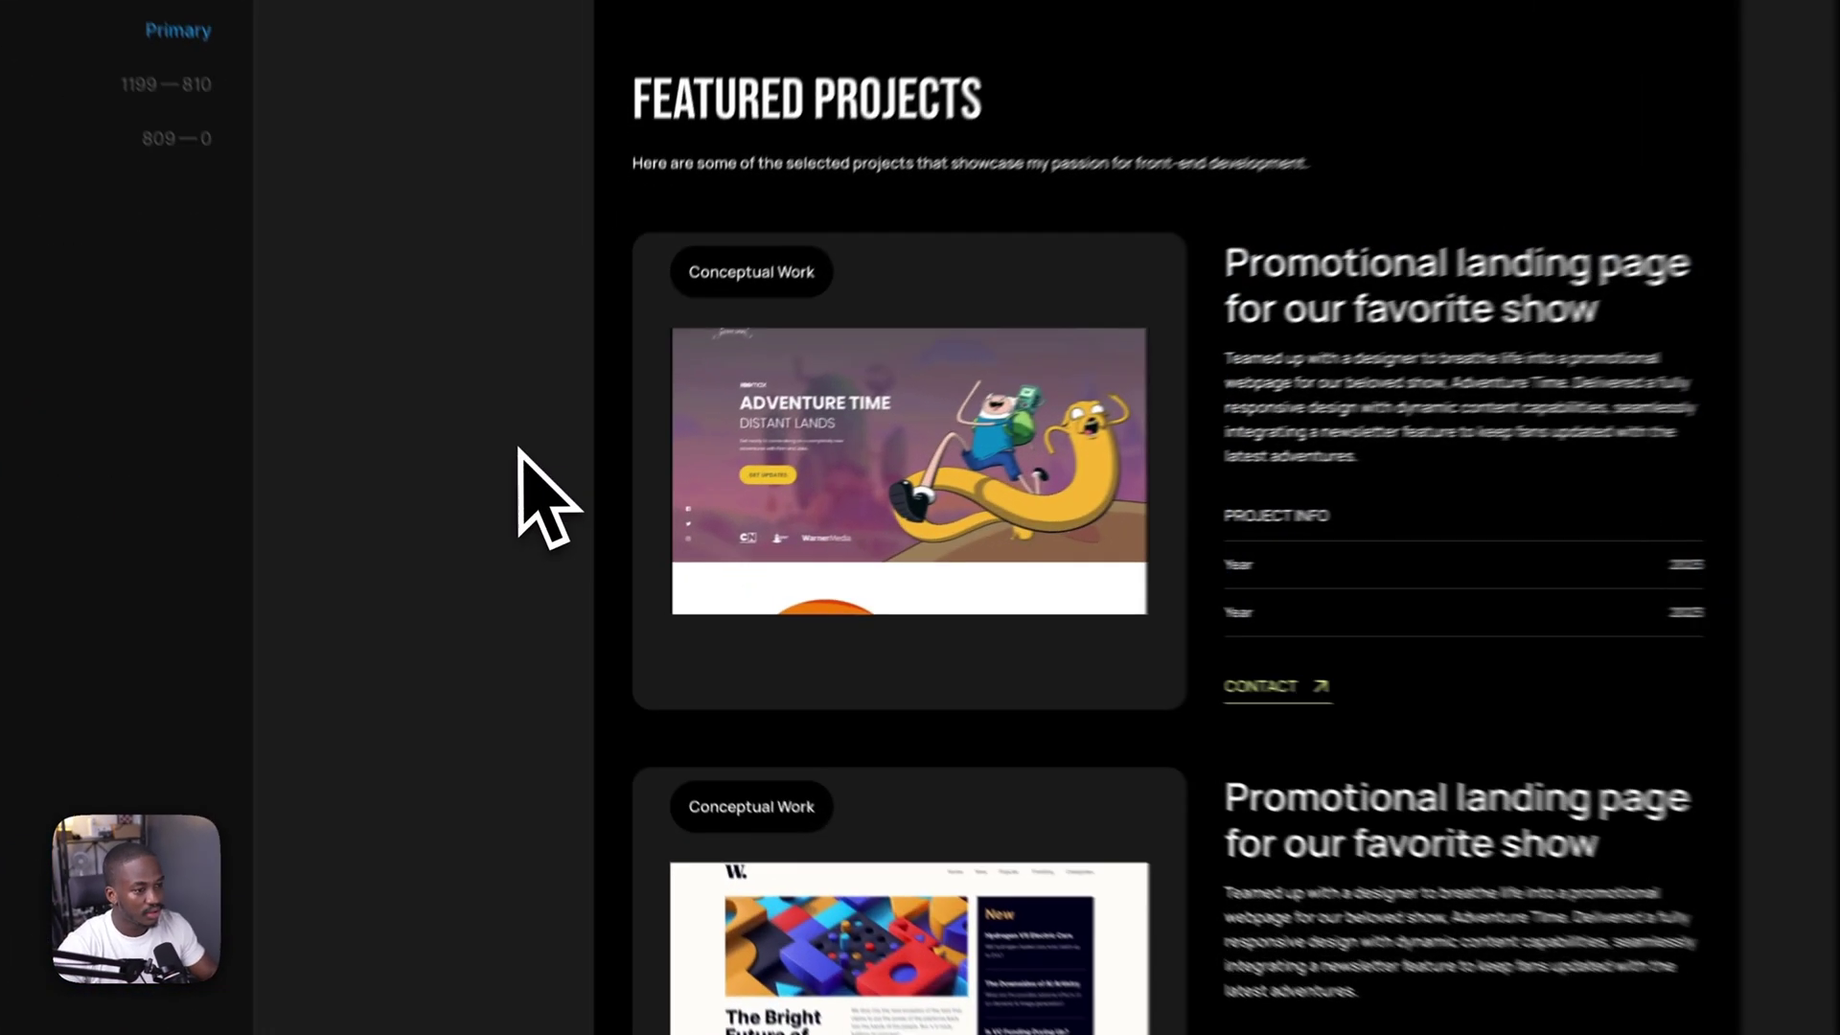
{"action": "key", "text": "Return"}
- Open the Title of the second featured project's button on the Desktop breakpoint for editing
{"action": "scroll", "coordinate": [1174, 571], "scroll_direction": "down", "scroll_amount": 3}
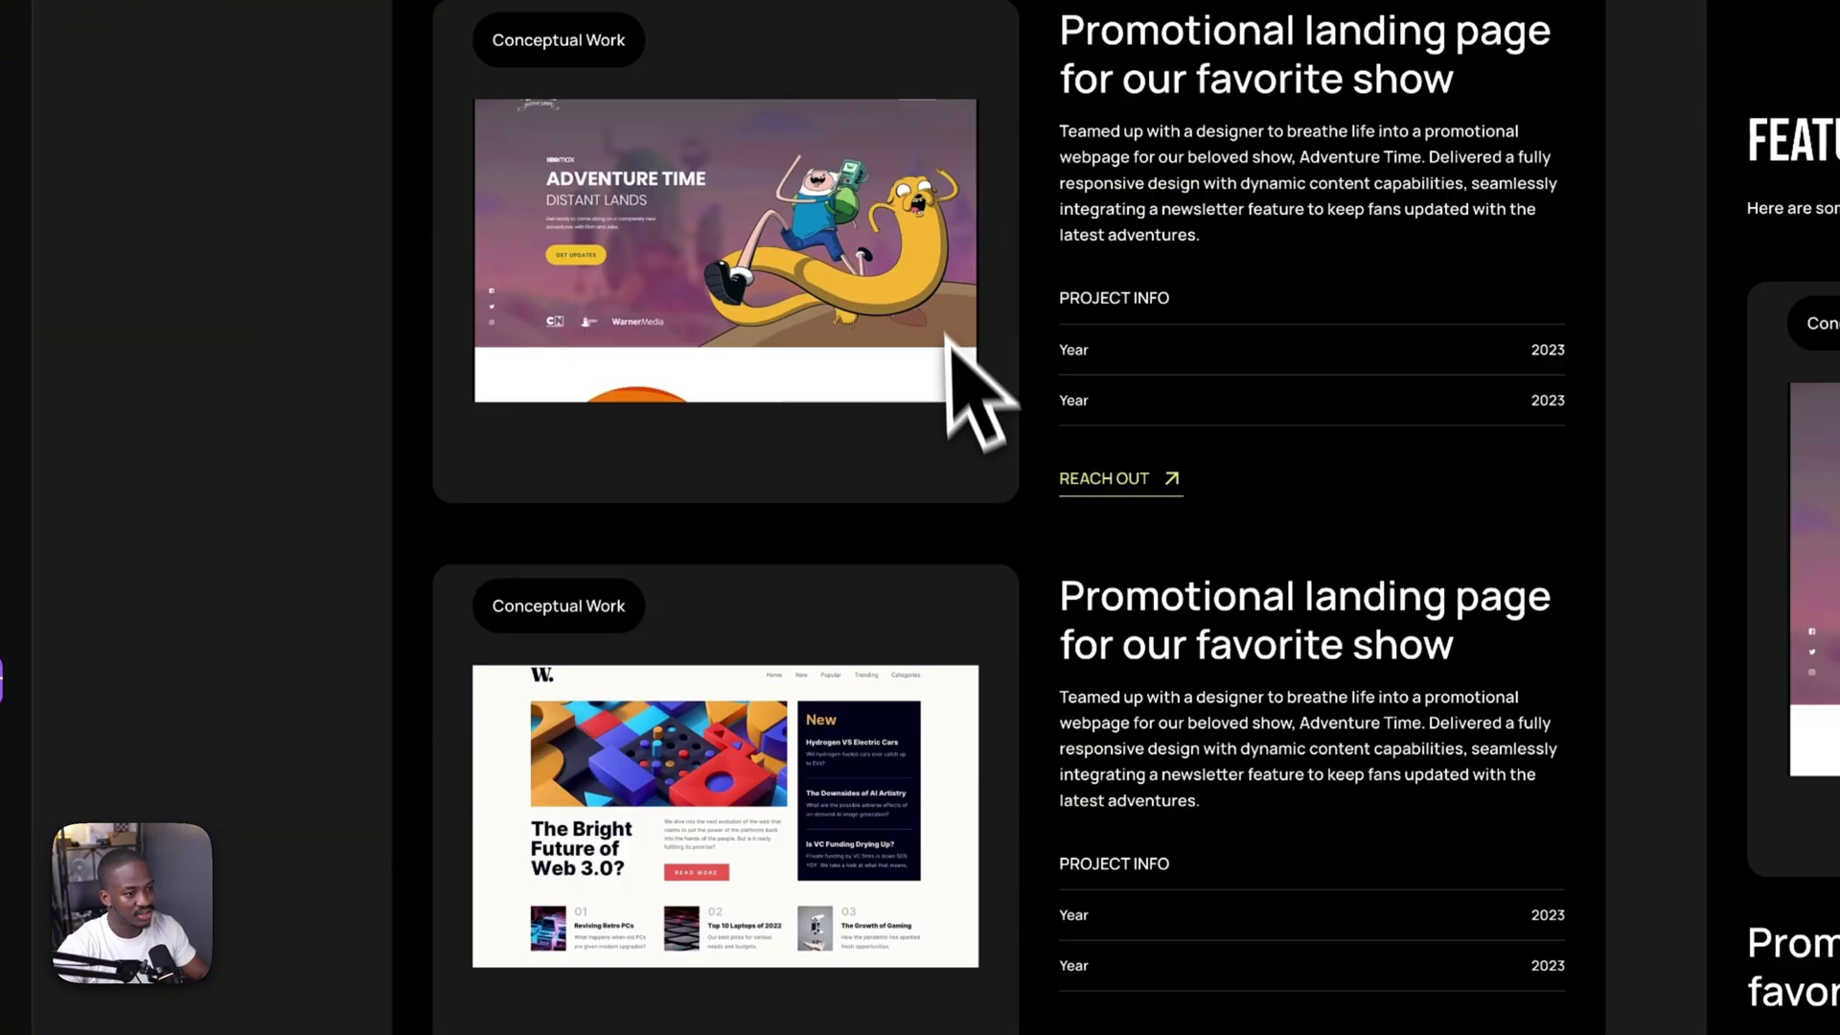
{"action": "scroll", "coordinate": [973, 390], "scroll_direction": "up", "scroll_amount": 5}
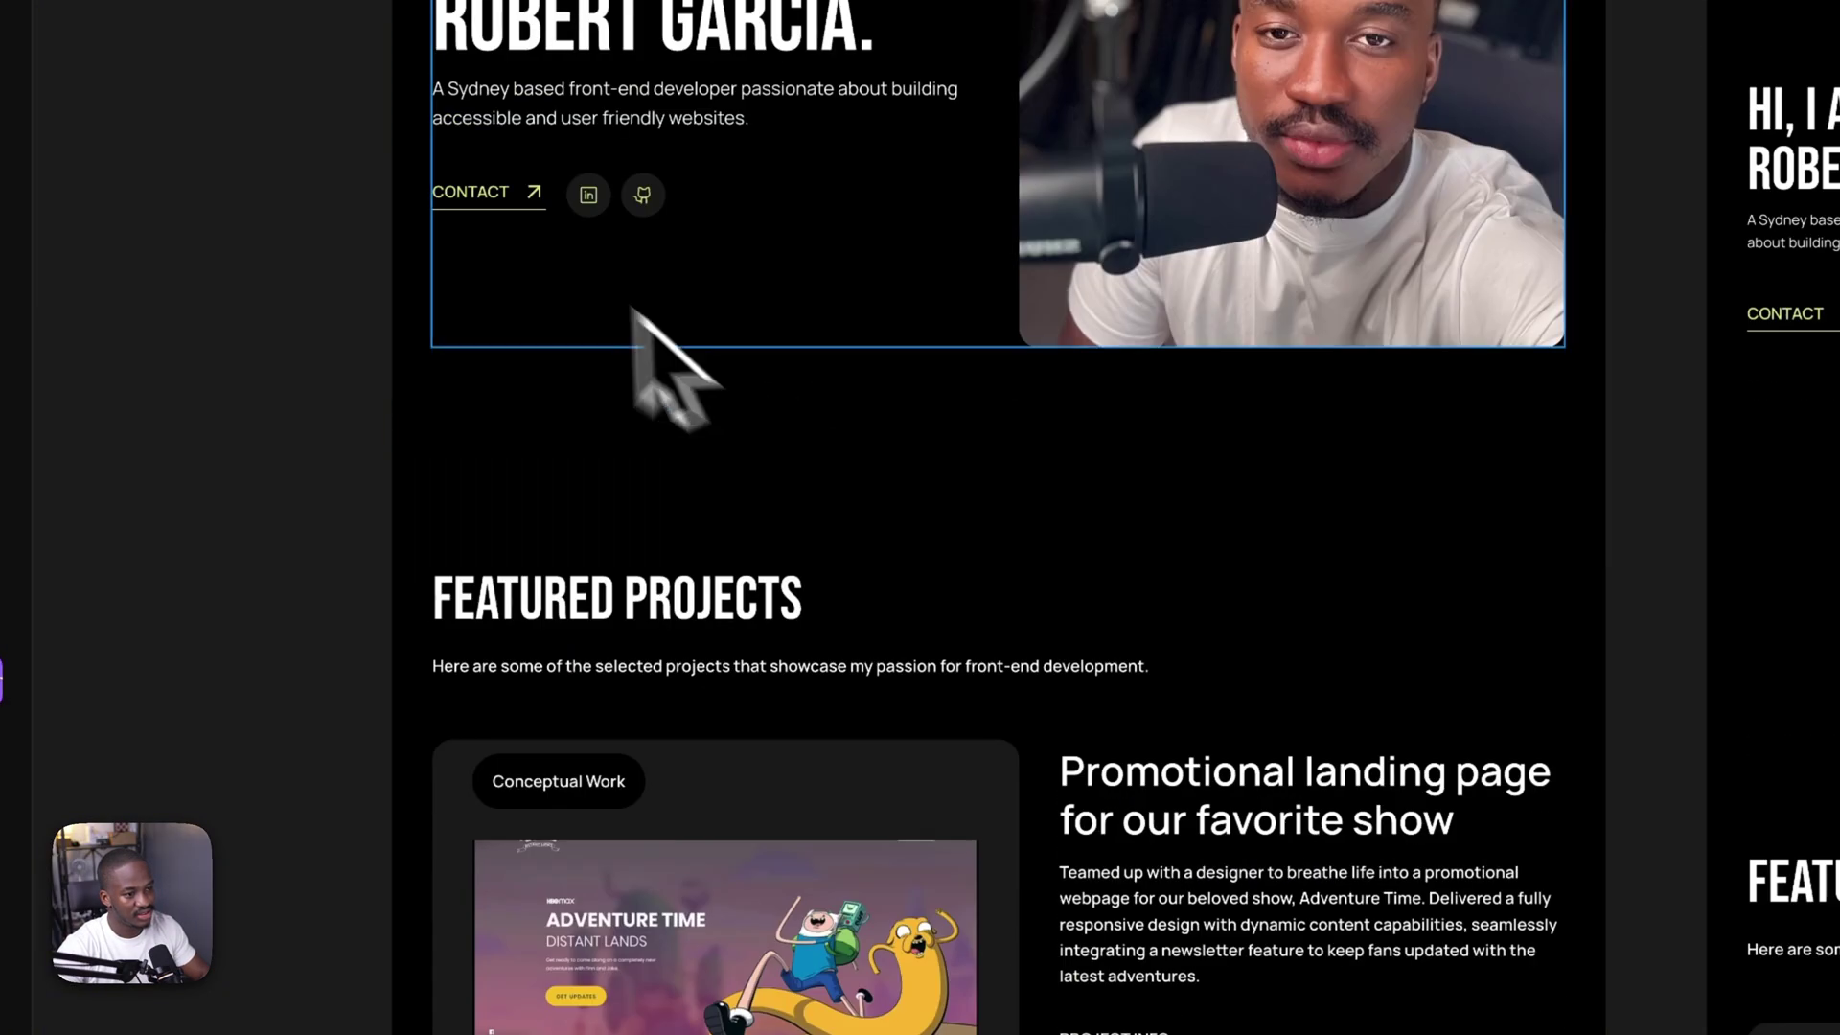
{"action": "scroll", "coordinate": [586, 362], "scroll_direction": "down", "scroll_amount": 5}
{"action": "left_click", "coordinate": [670, 560]}
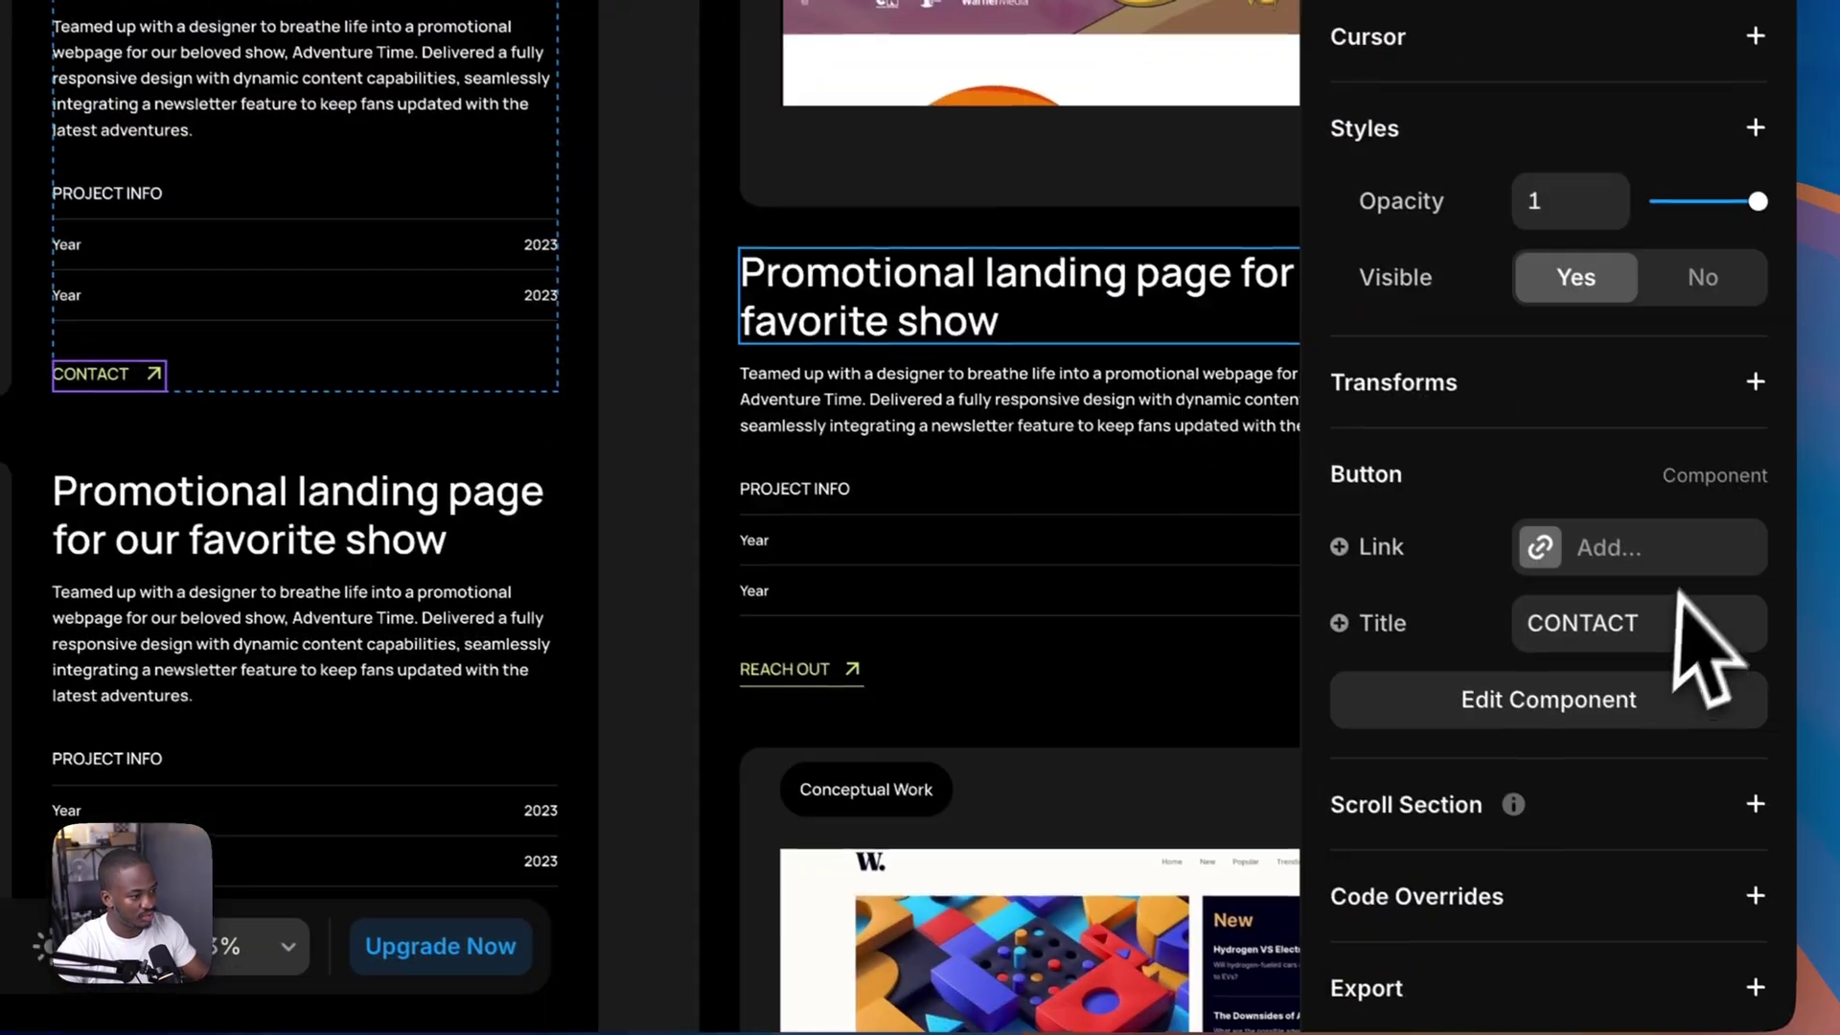
{"action": "left_click", "coordinate": [1658, 618]}
{"action": "left_click", "coordinate": [1667, 618]}
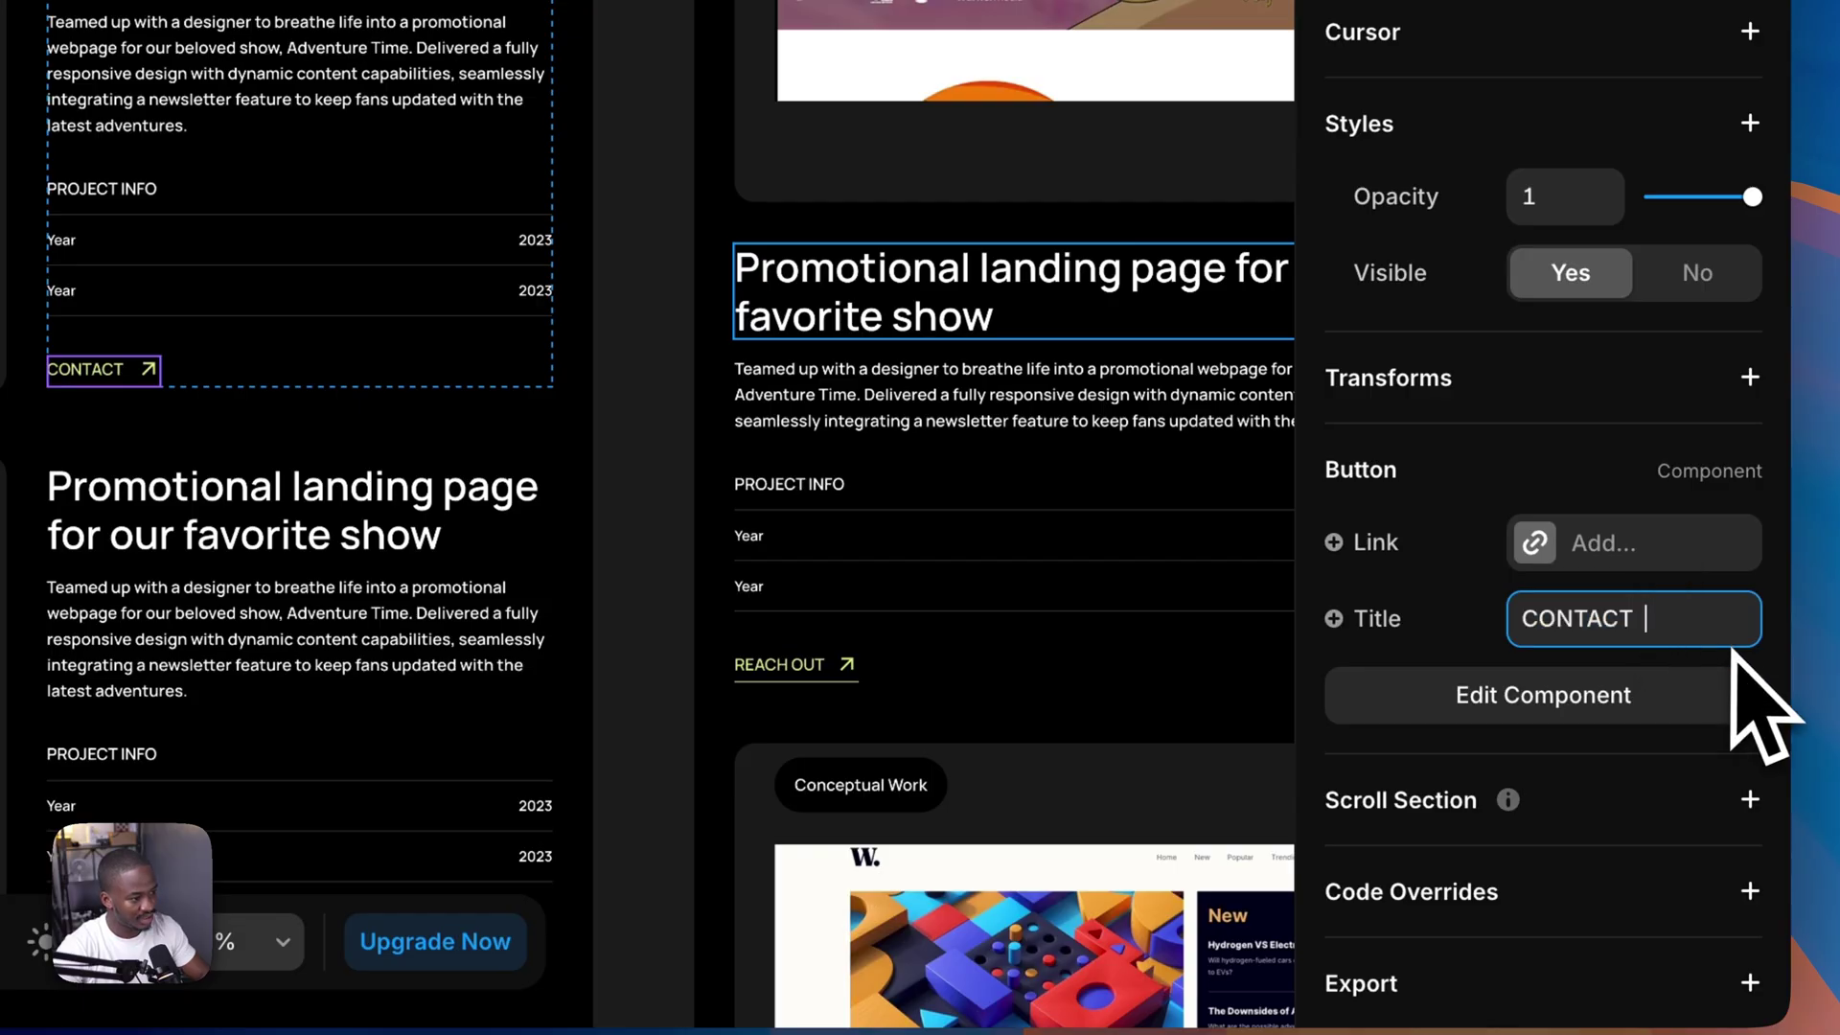